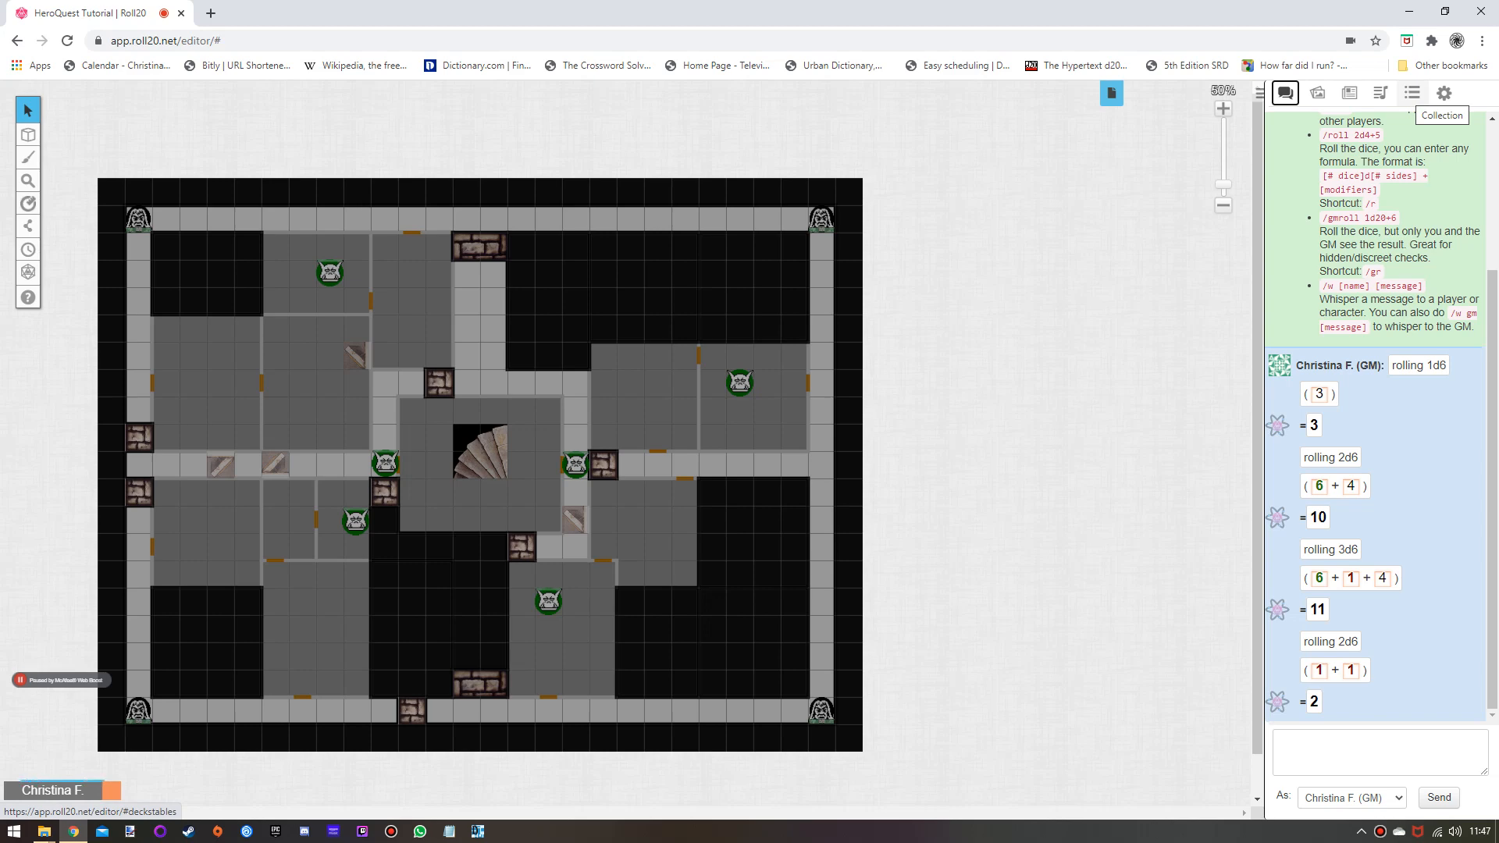
Create a new rollable table and name it combat-die.
{"action": "left_click", "coordinate": [1411, 93]}
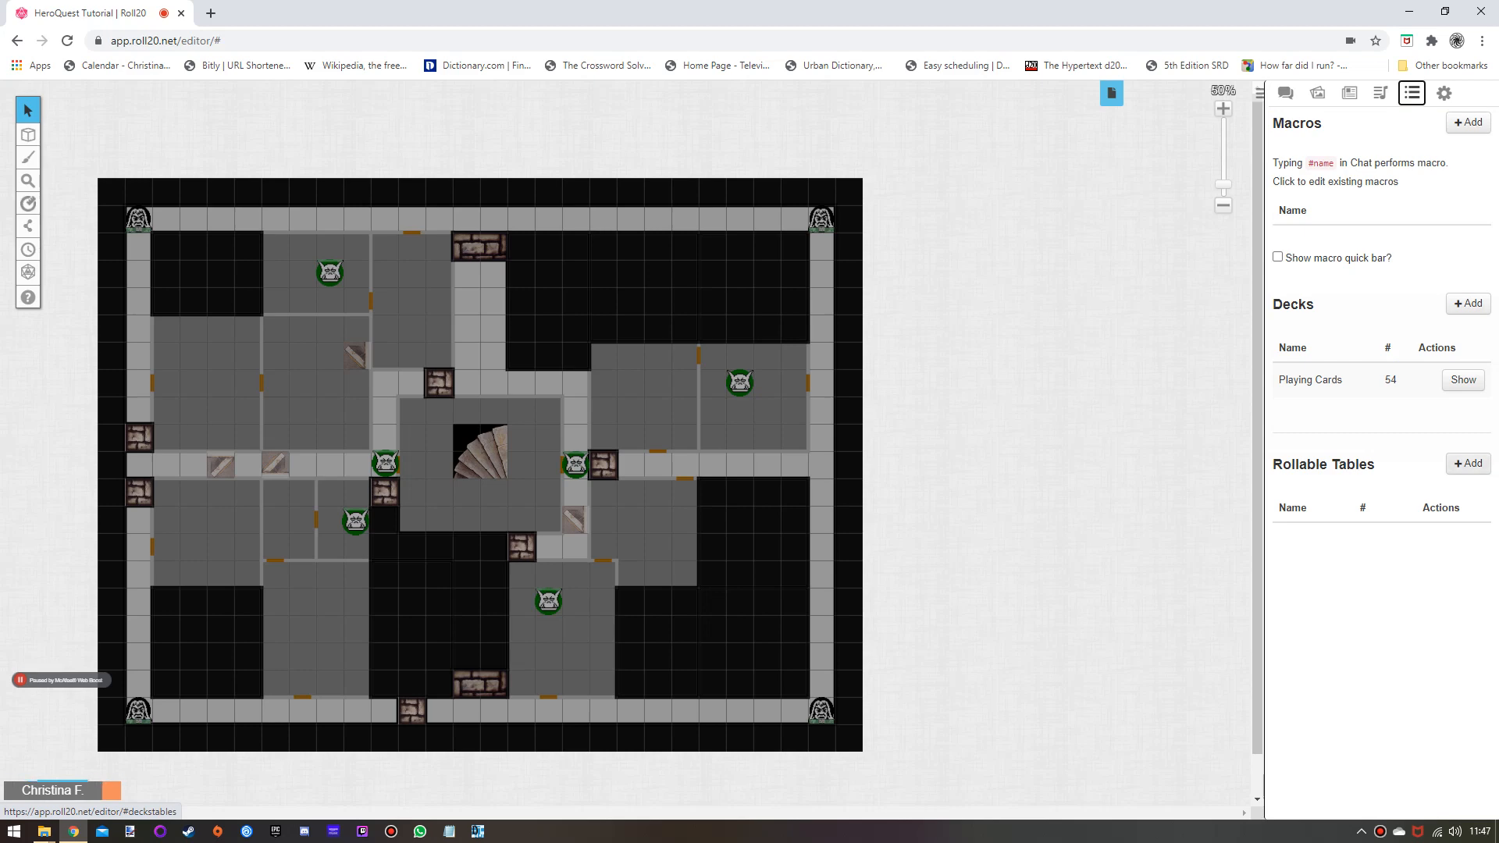
{"action": "left_click", "coordinate": [1468, 463]}
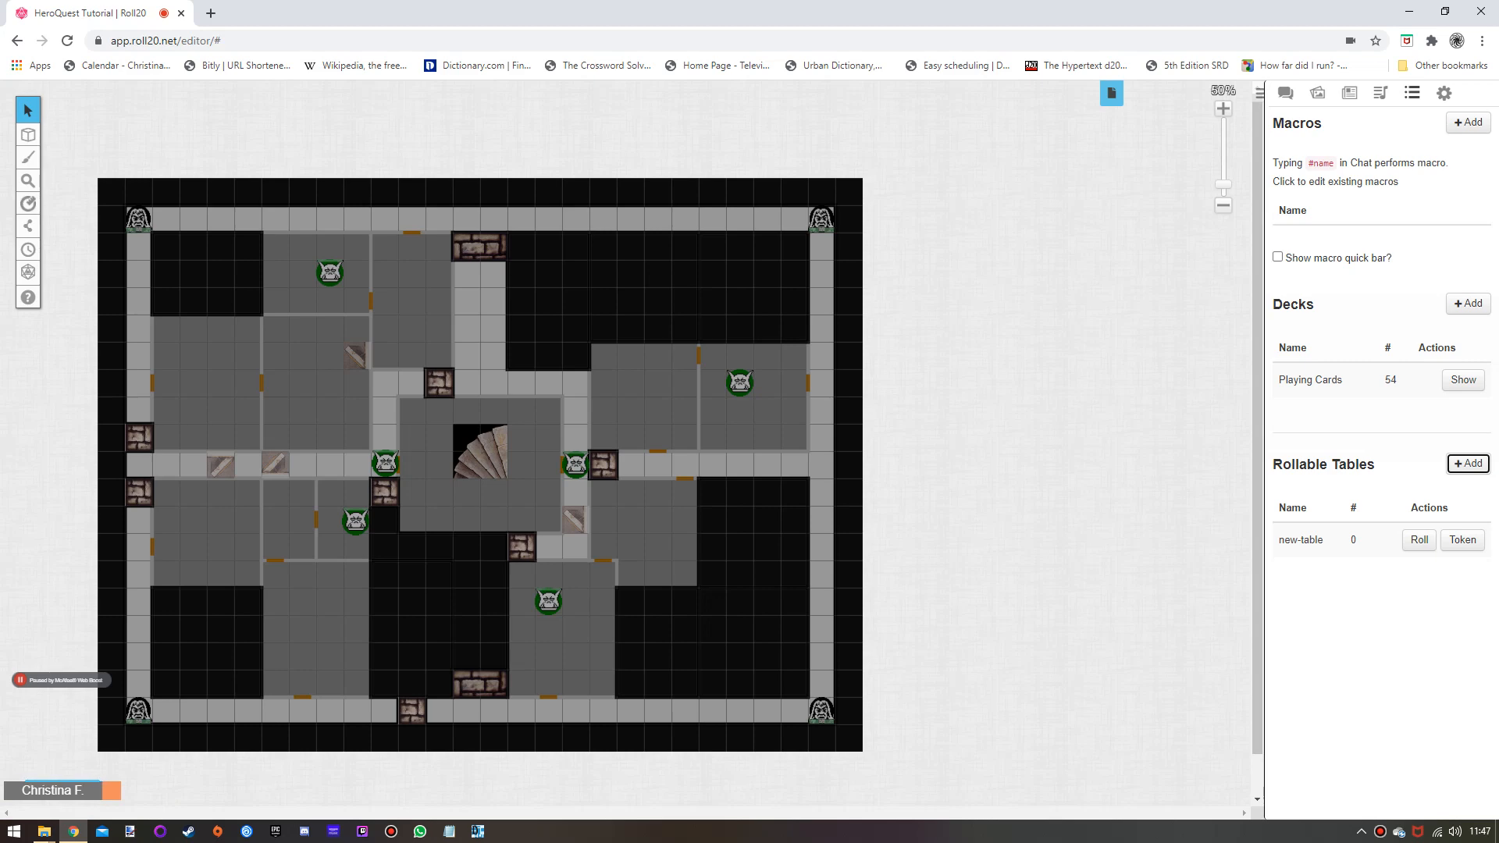
{"action": "left_click", "coordinate": [1301, 540]}
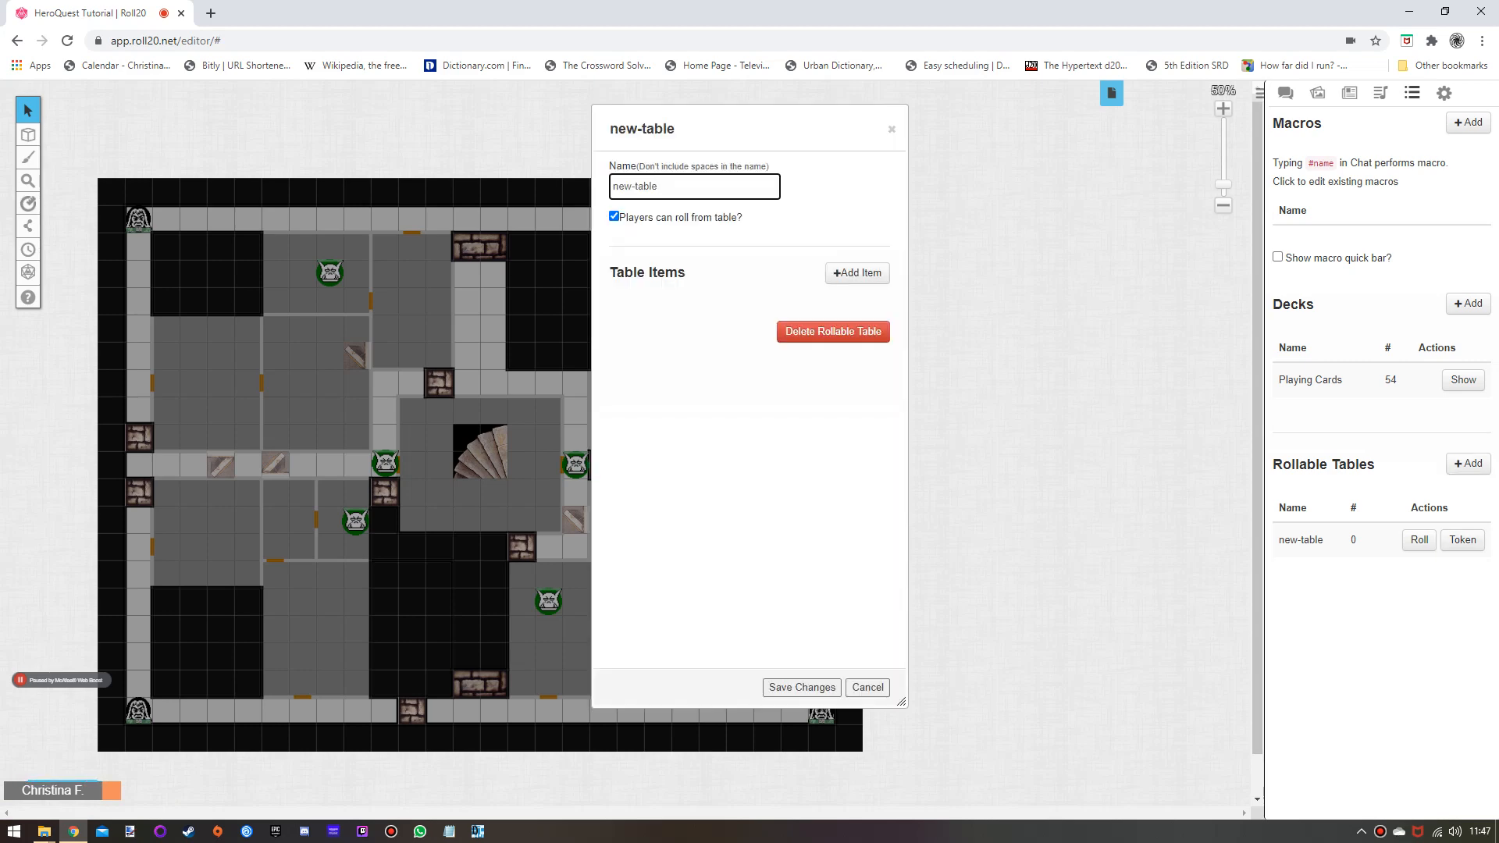
{"action": "key", "text": "ctrl+a"}
{"action": "type", "text": "Combat"}
{"action": "key", "text": "BackSpace"}
{"action": "key", "text": "BackSpace"}
{"action": "key", "text": "BackSpace"}
{"action": "key", "text": "BackSpace"}
{"action": "key", "text": "BackSpace"}
{"action": "type", "text": "combat-die"}
Add a table item named Skull with weight 3 and the Skull image from the Dice folder as its icon.
{"action": "left_click", "coordinate": [857, 273]}
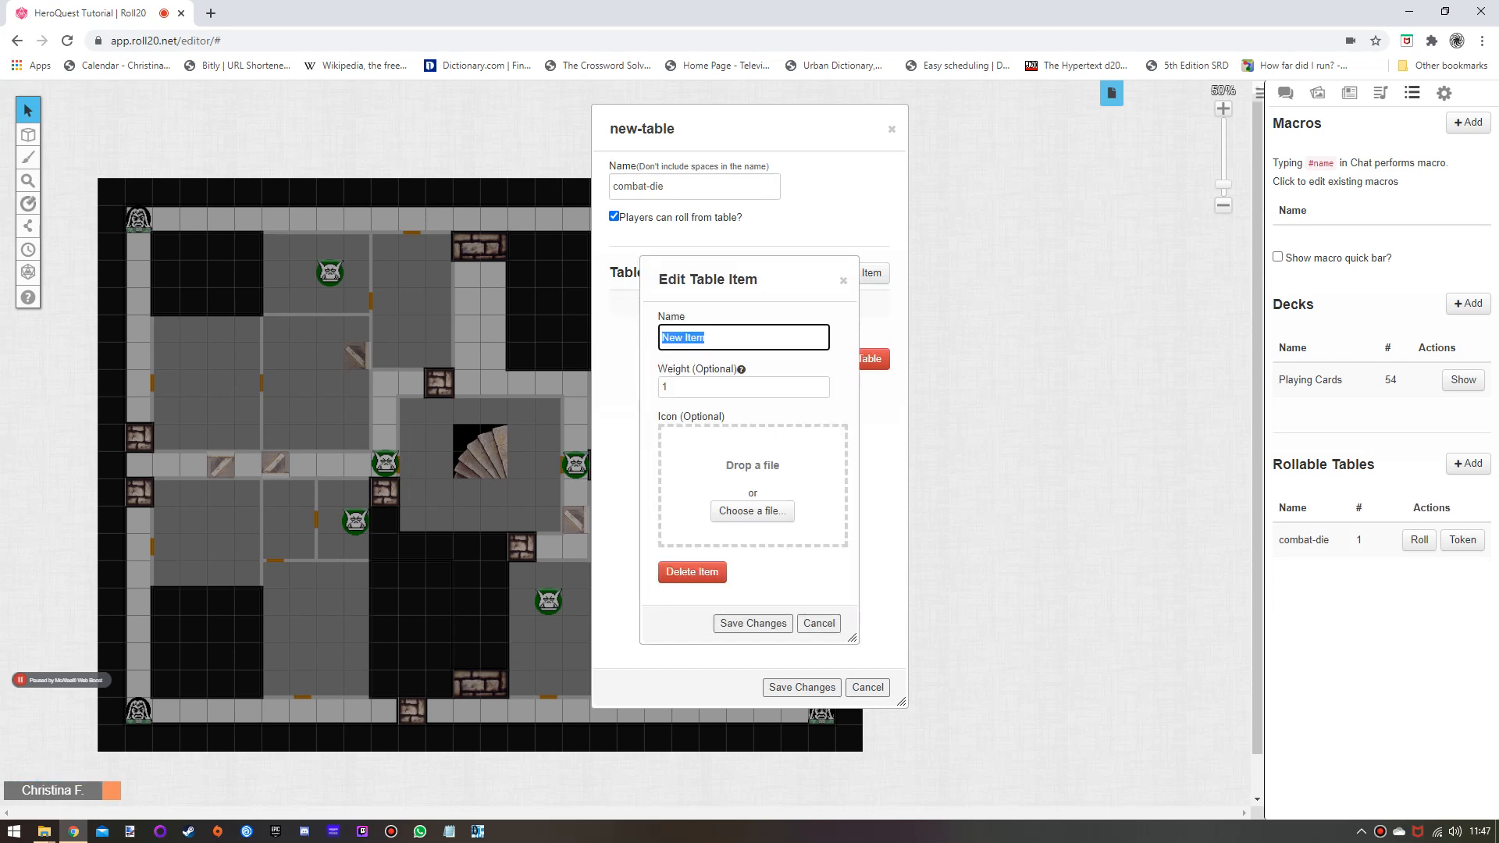
{"action": "type", "text": "Skull"}
{"action": "key", "text": "Tab"}
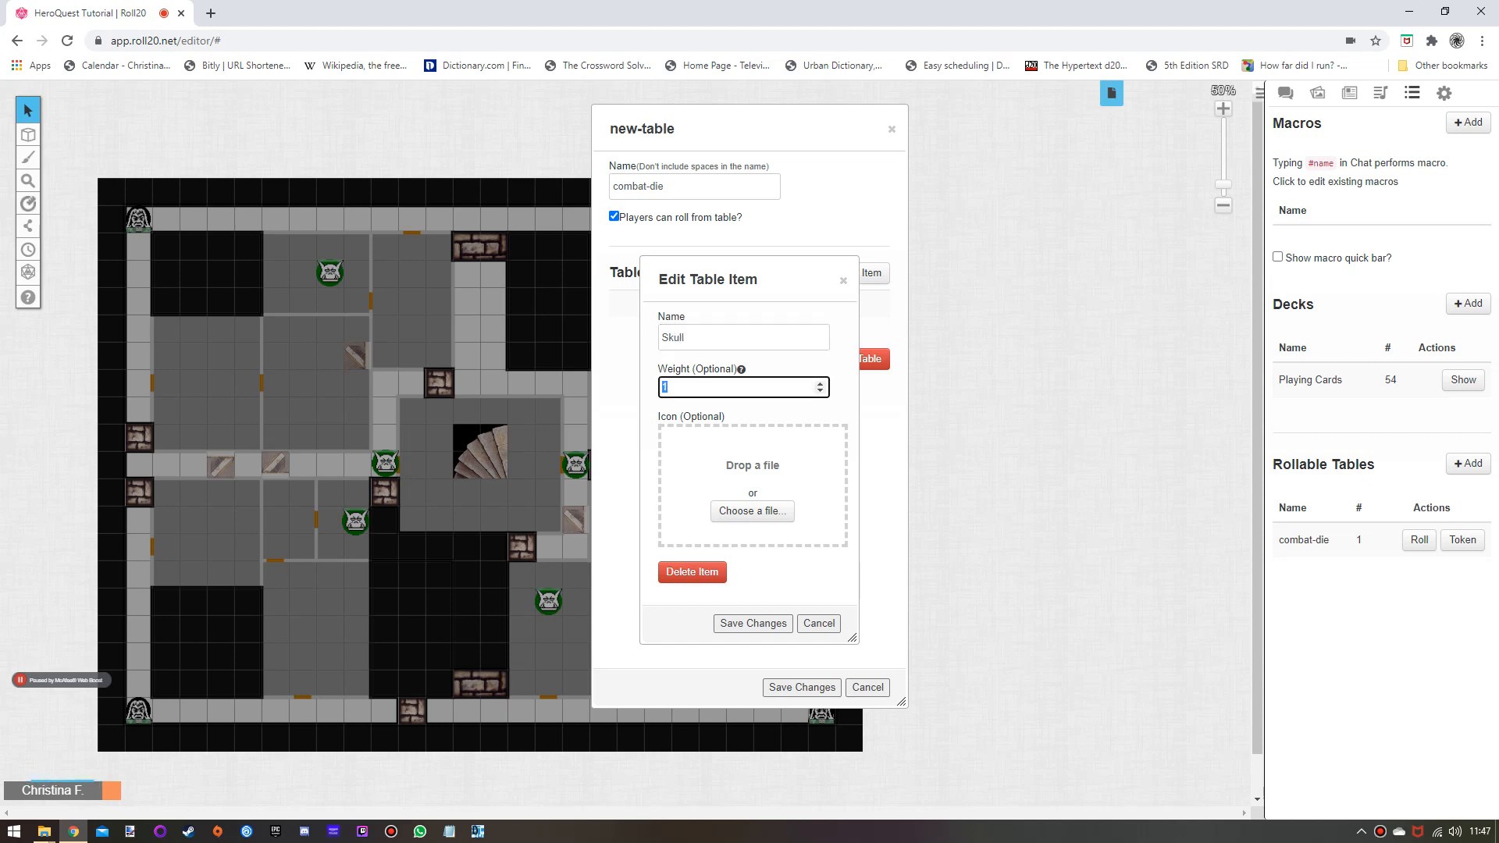
{"action": "type", "text": "3"}
{"action": "left_click", "coordinate": [1317, 93]}
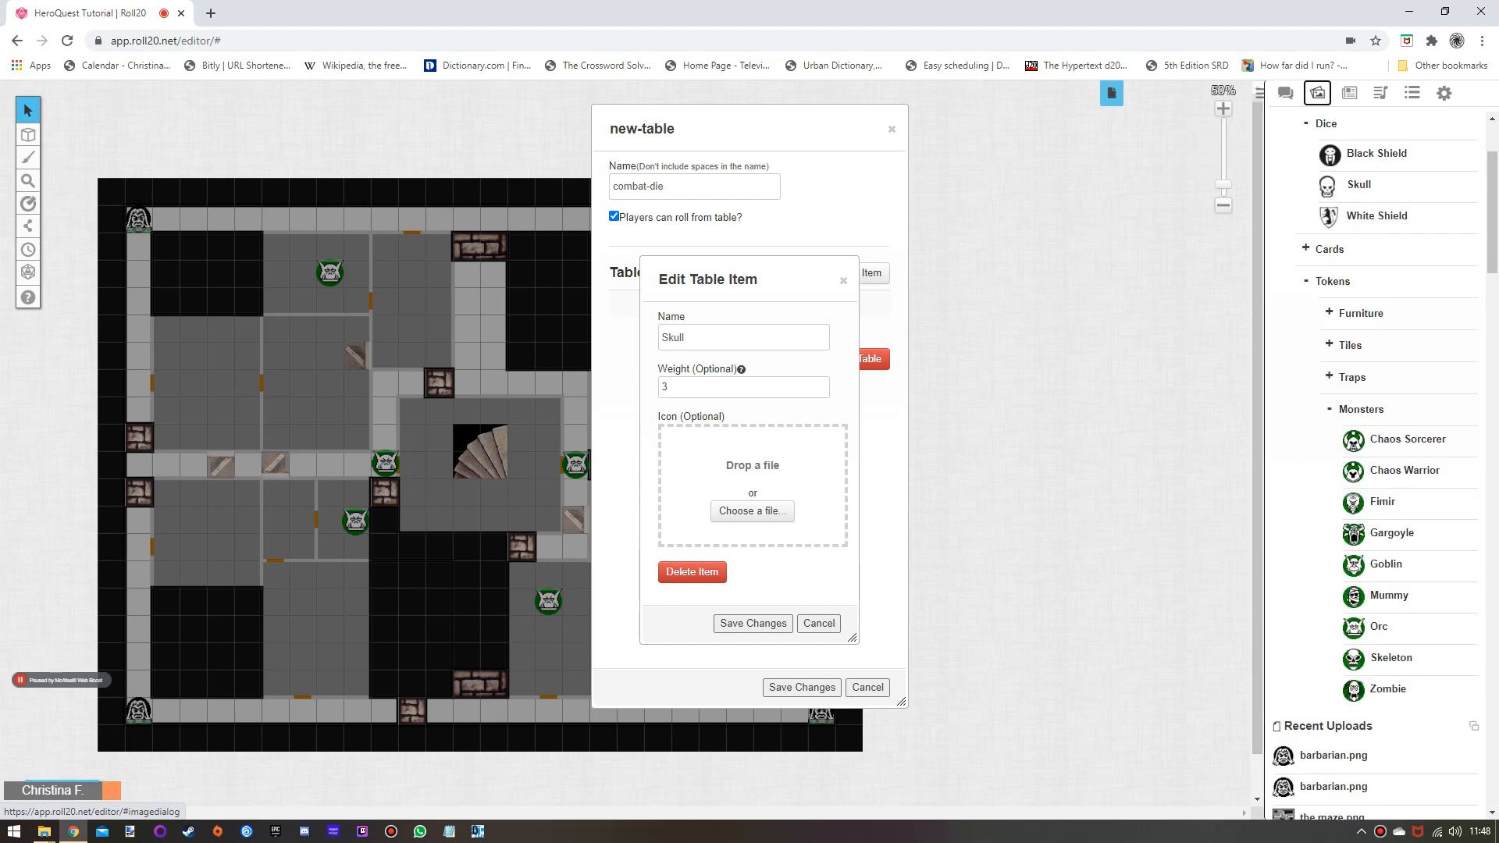
{"action": "left_click_drag", "start_coordinate": [1328, 185], "coordinate": [745, 491]}
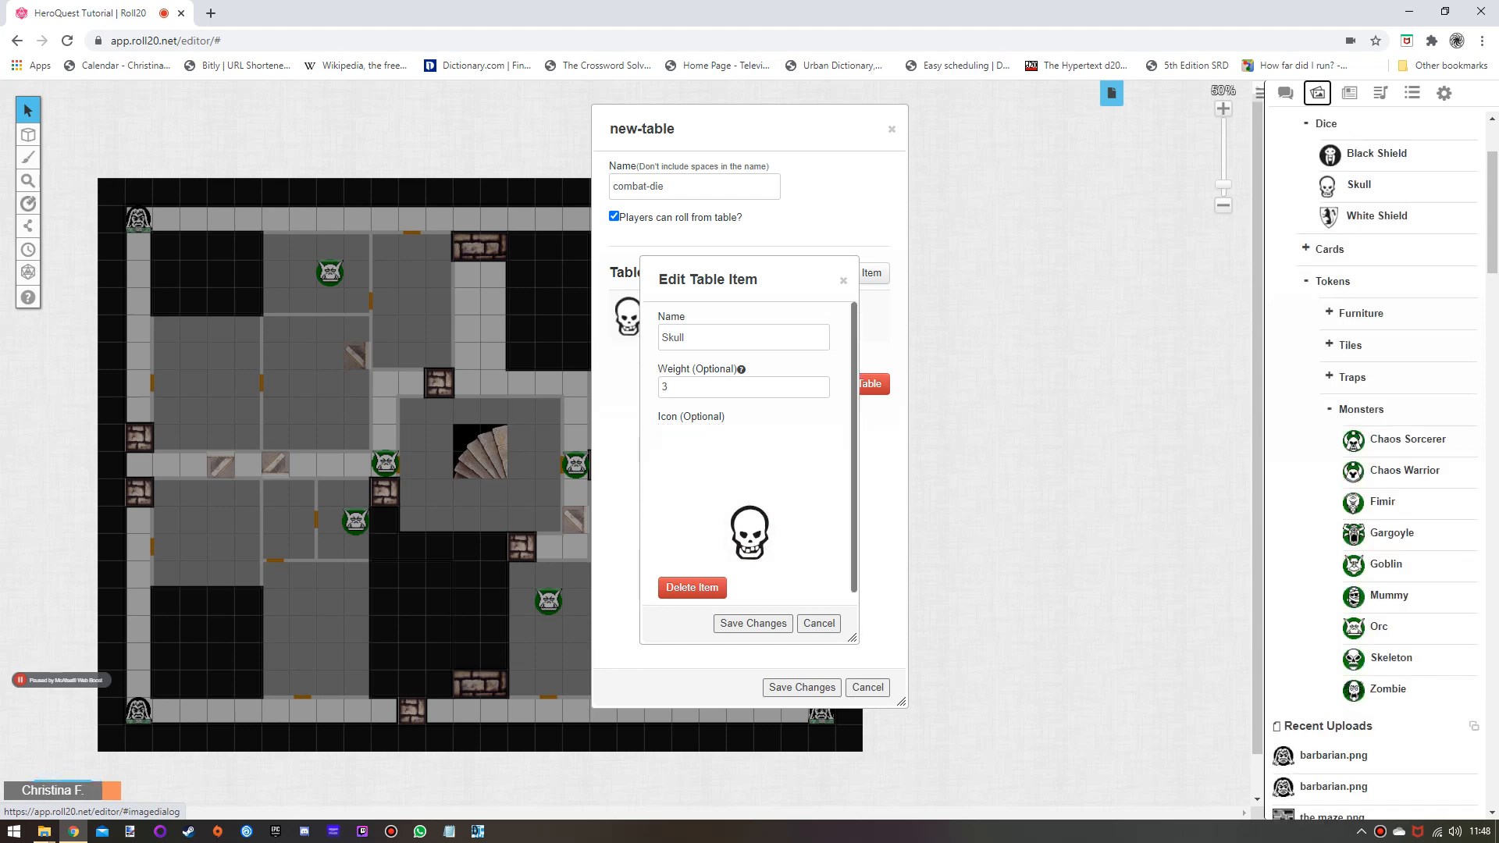
{"action": "left_click", "coordinate": [753, 623]}
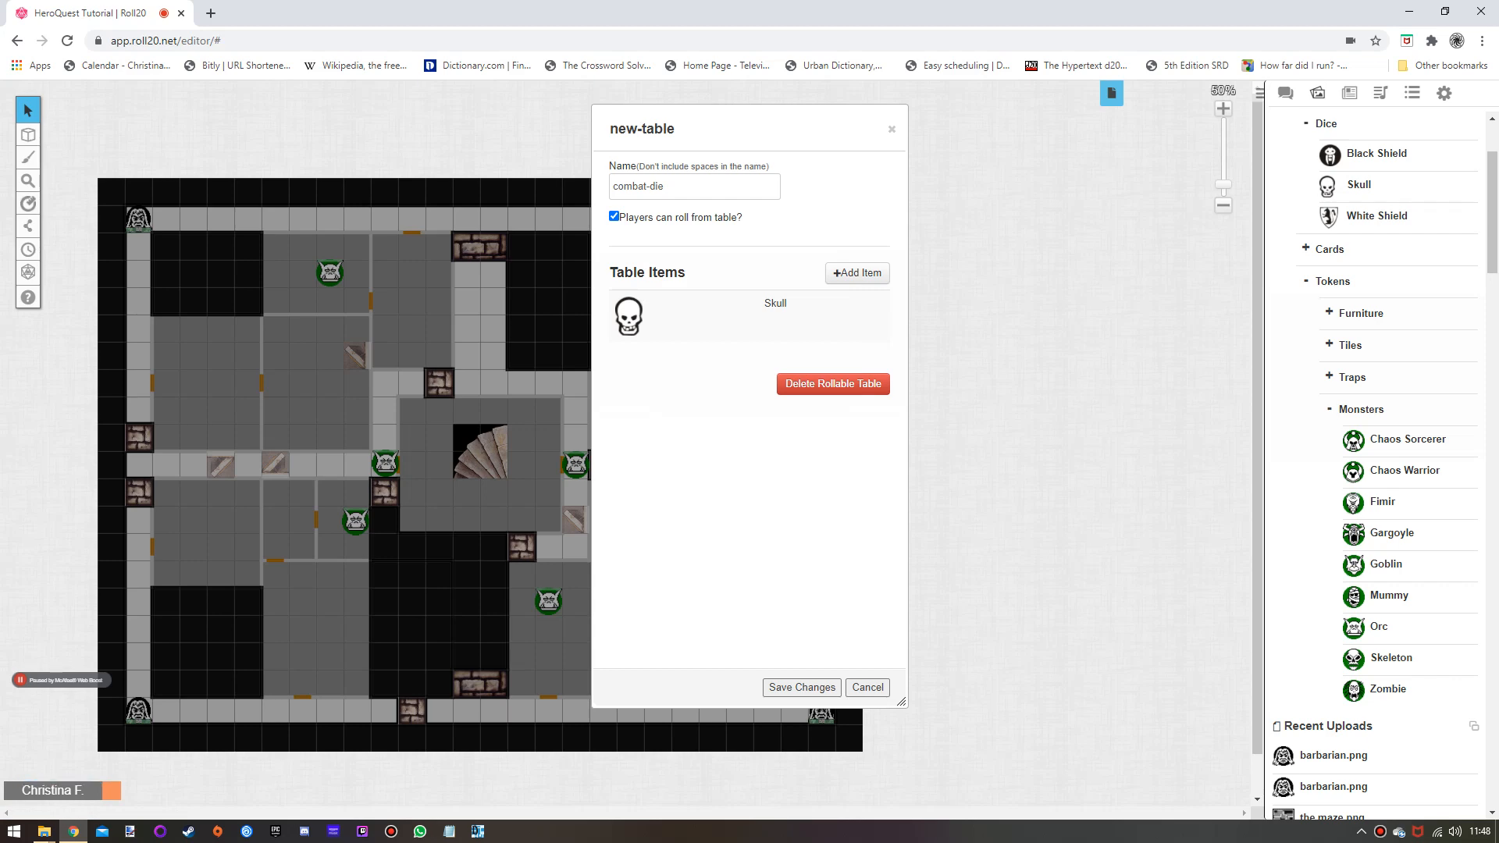
Add a table item named White Shield with weight 2 and the White Shield image as its icon.
{"action": "left_click", "coordinate": [857, 272]}
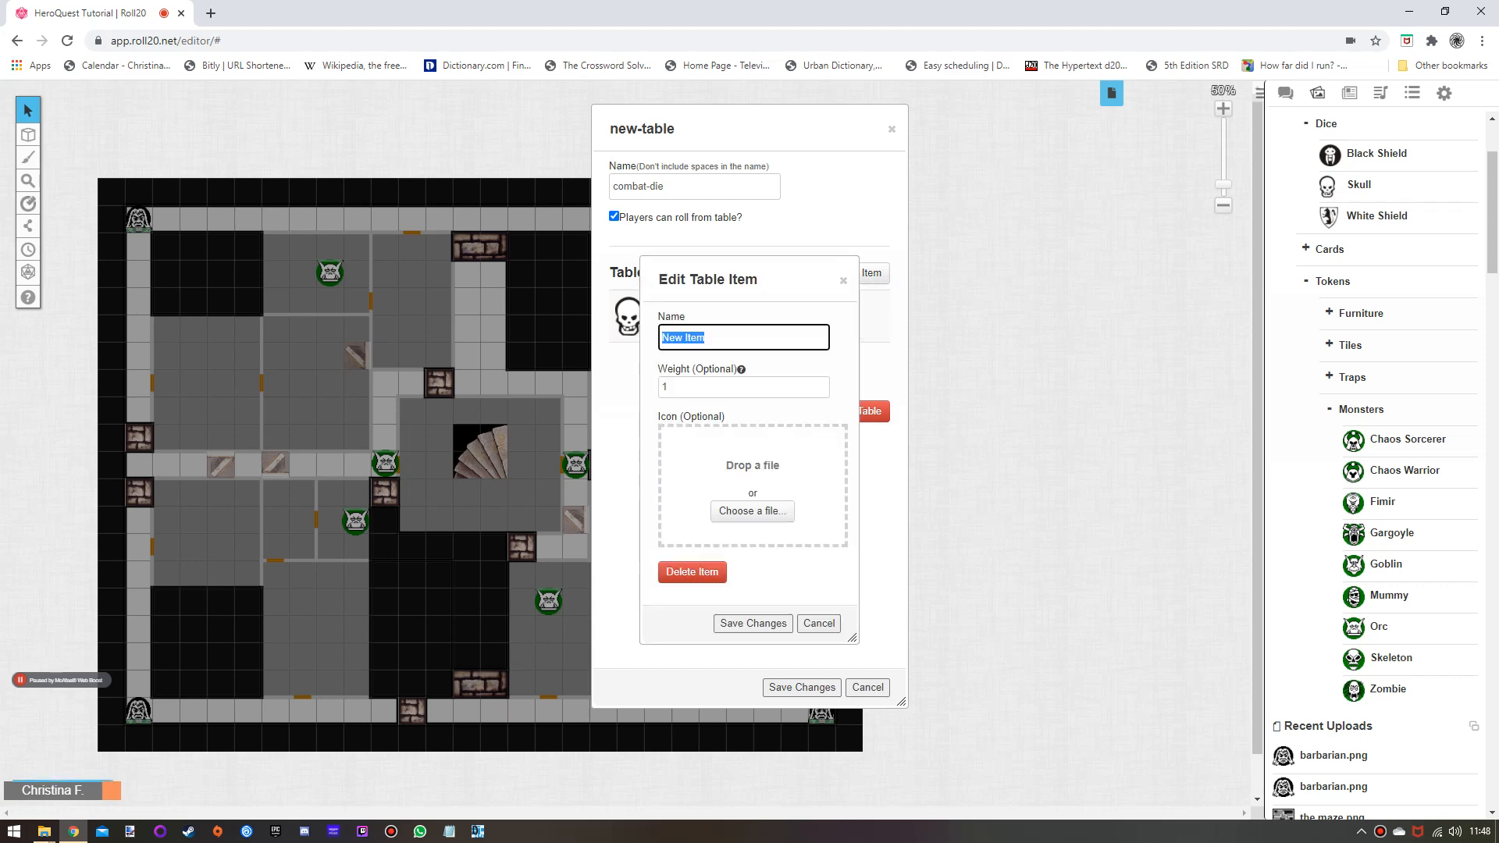
{"action": "type", "text": "White Shield"}
{"action": "key", "text": "Tab"}
{"action": "type", "text": "2"}
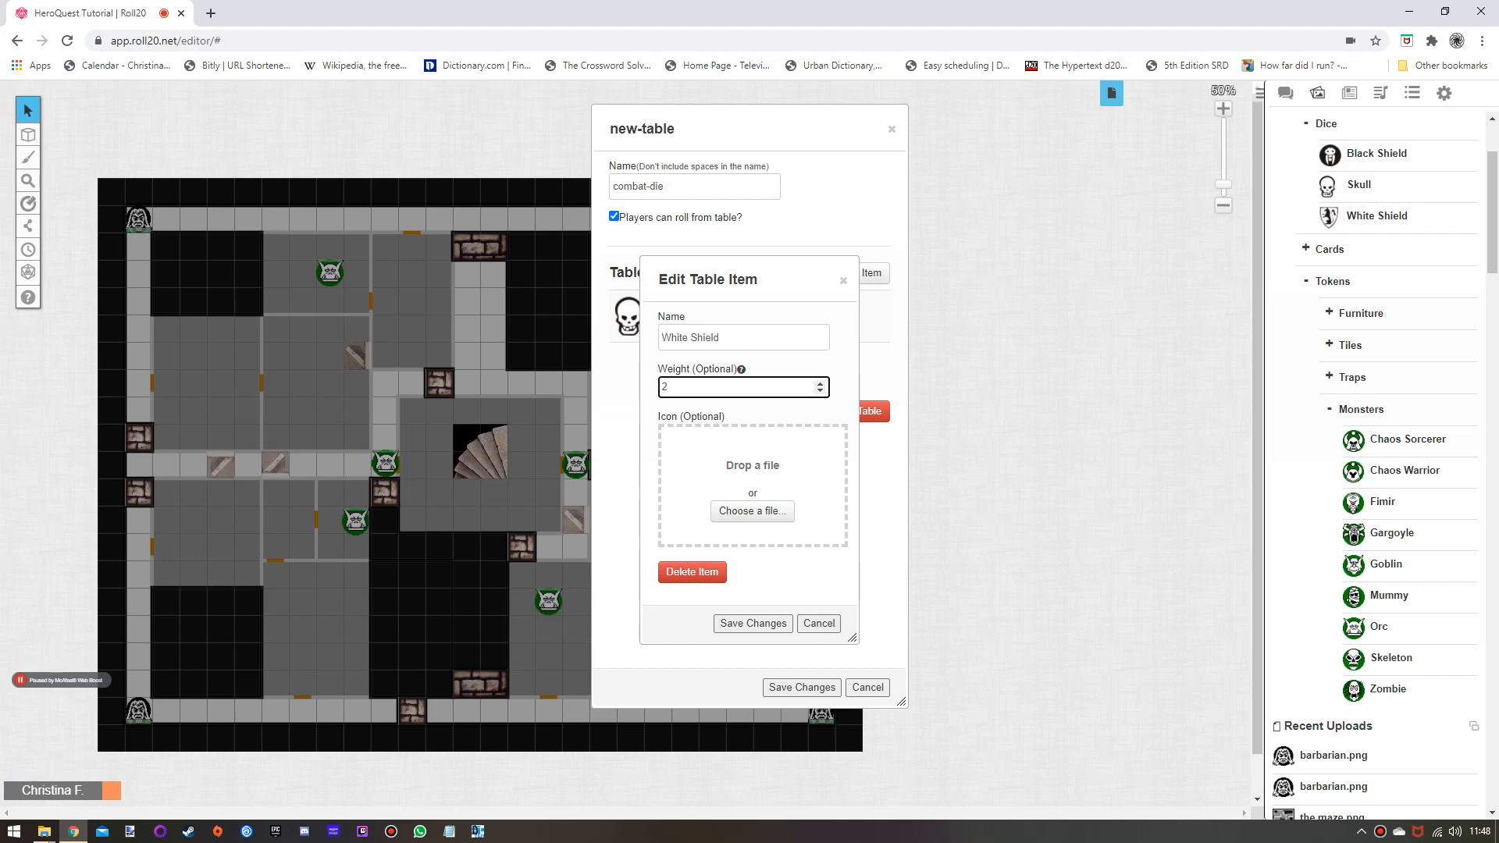
{"action": "left_click_drag", "start_coordinate": [1329, 217], "coordinate": [757, 469]}
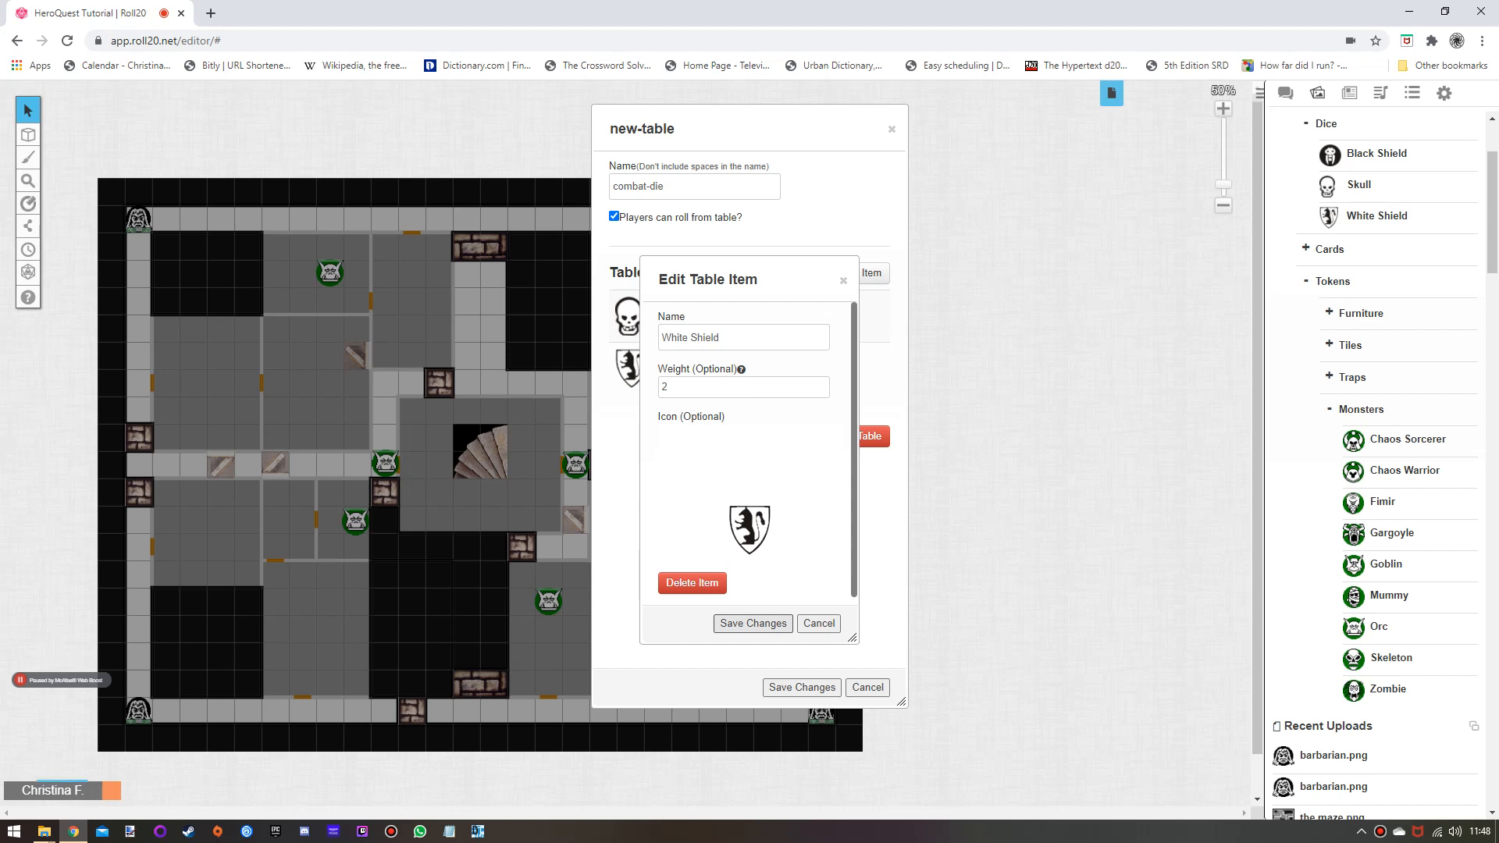
{"action": "left_click", "coordinate": [752, 623]}
Add a table item named Black Shield with the Black Shield image as its icon, and save the combat-die table.
{"action": "left_click", "coordinate": [857, 272]}
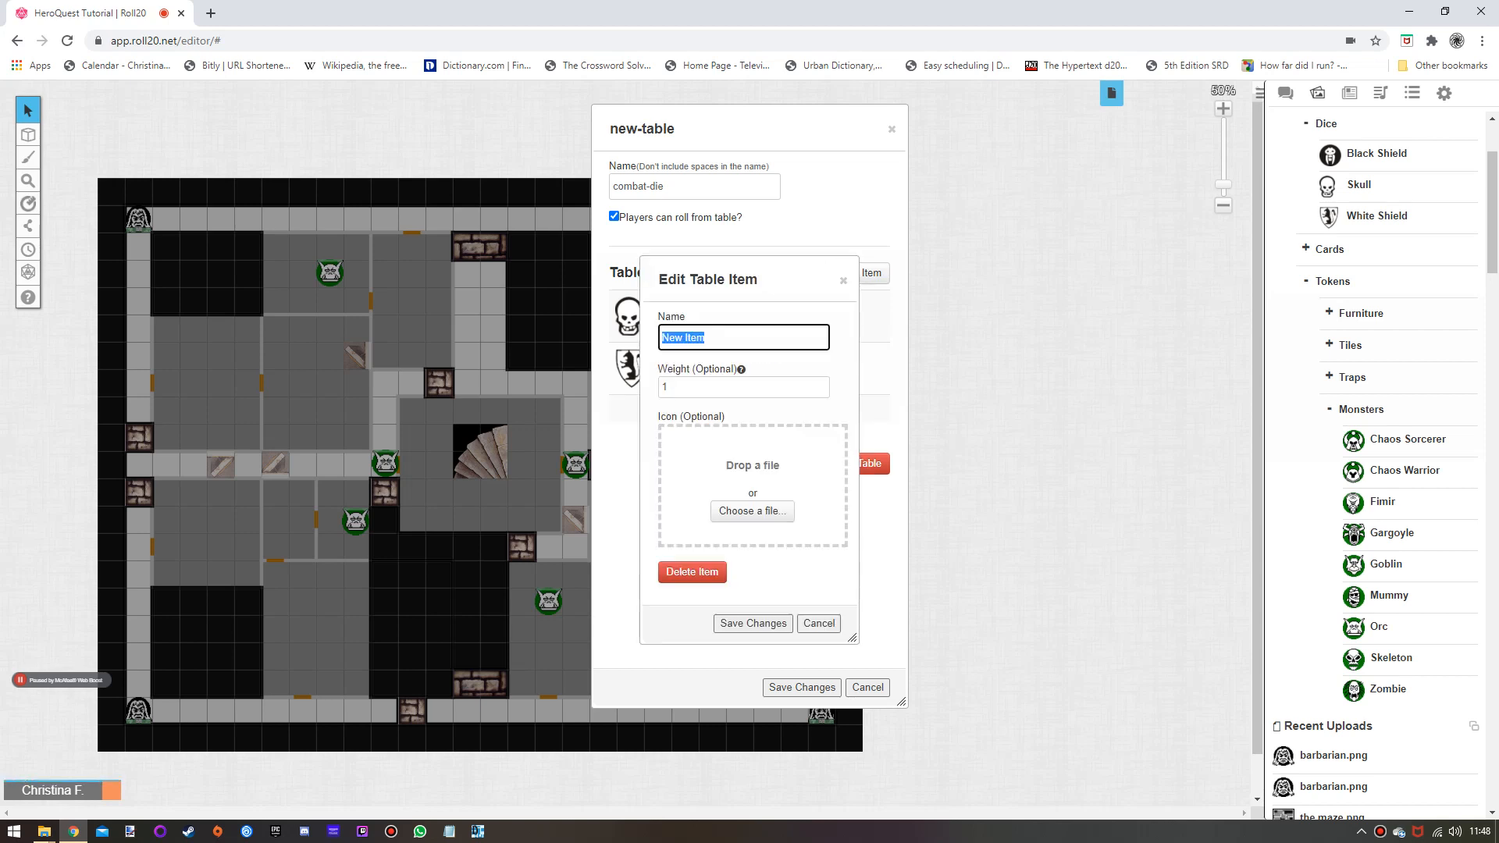
{"action": "type", "text": "Bla"}
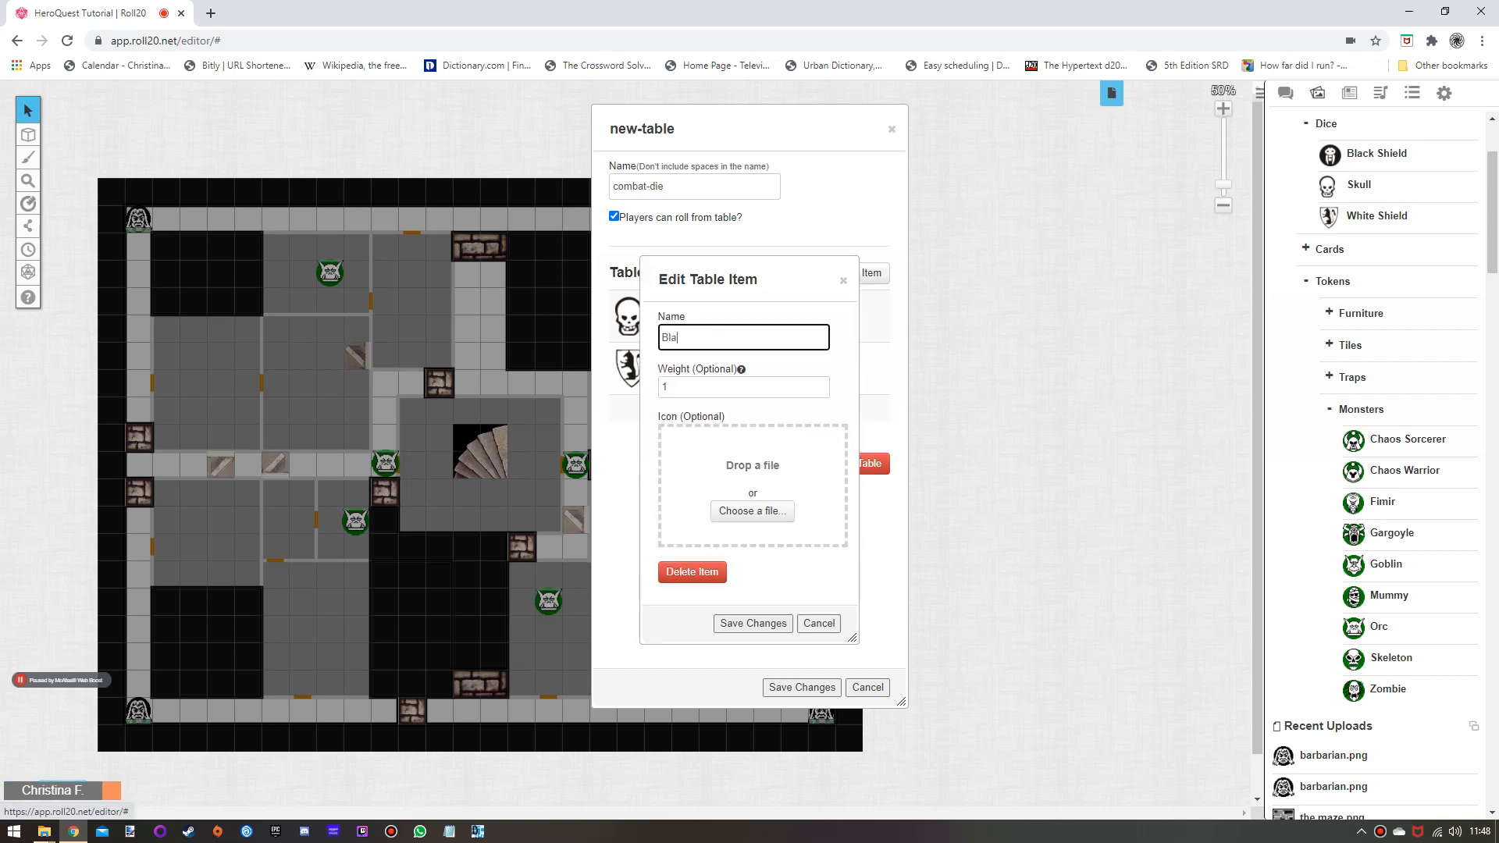
{"action": "type", "text": "ck Sheeld"}
{"action": "left_click_drag", "start_coordinate": [1330, 154], "coordinate": [719, 485]}
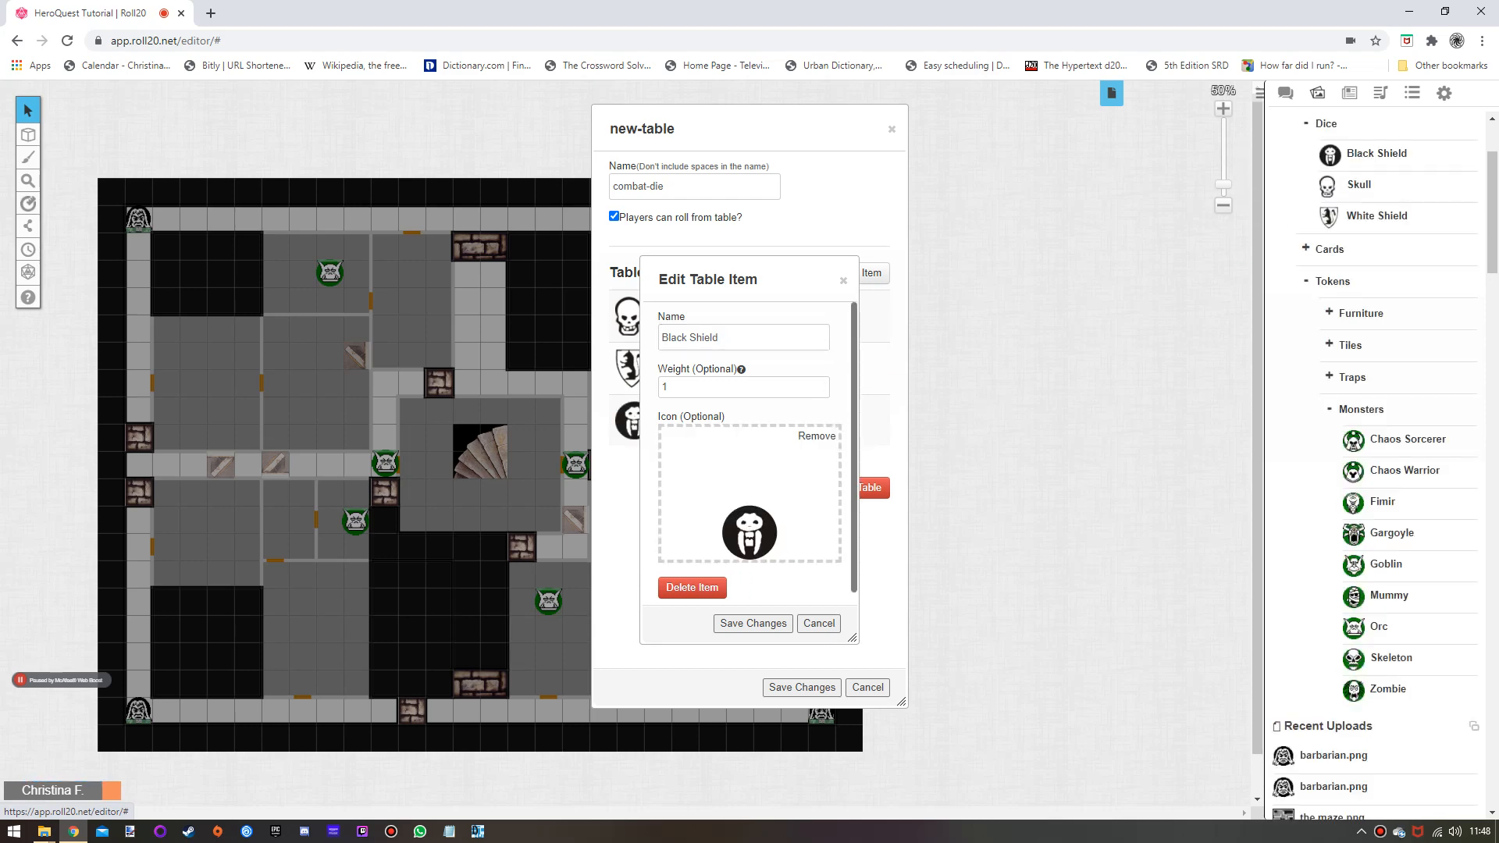
{"action": "left_click", "coordinate": [753, 623]}
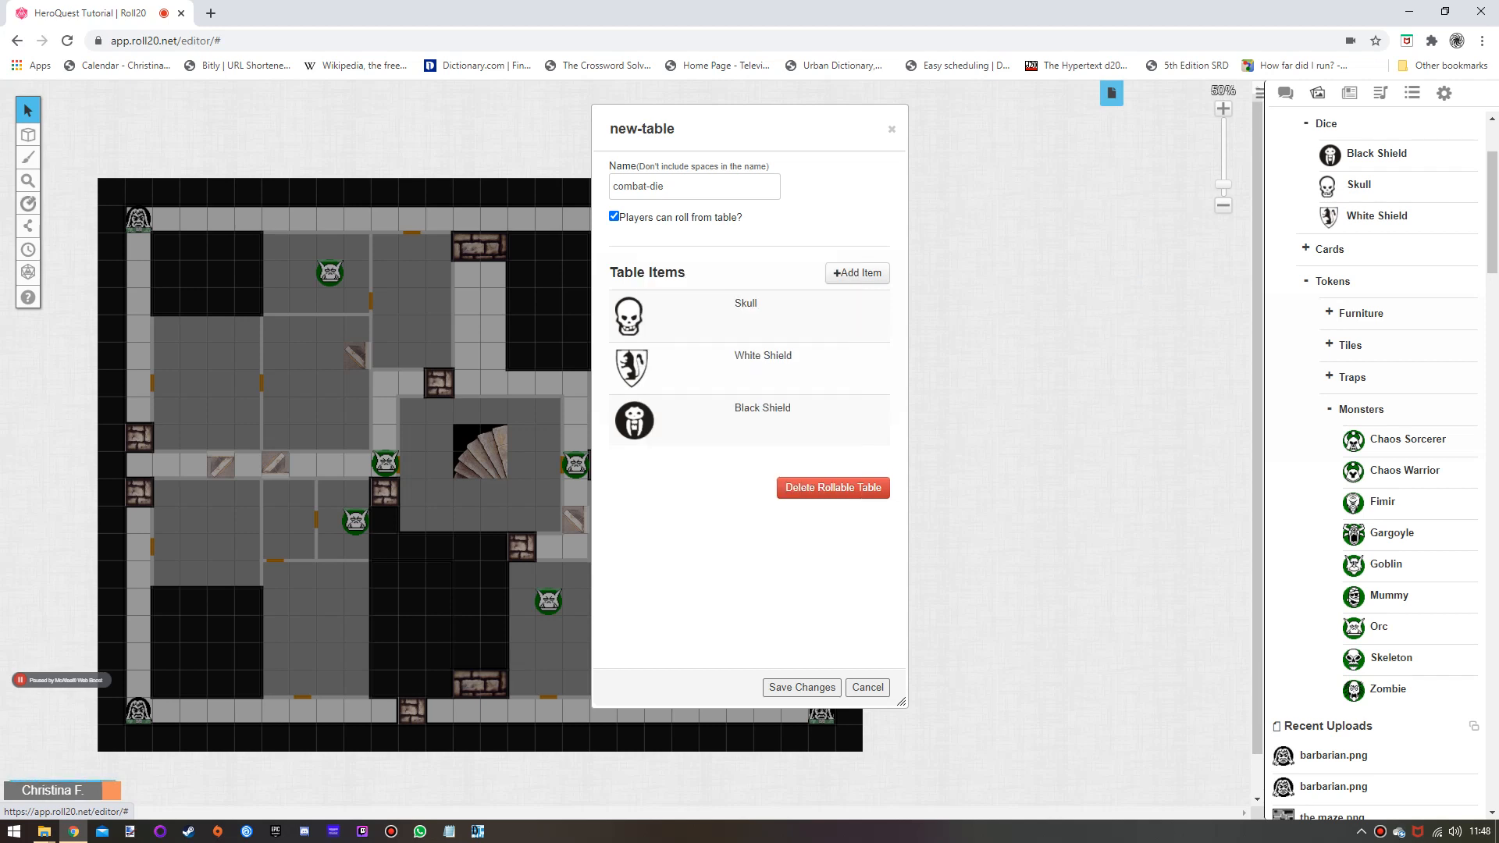
{"action": "left_click", "coordinate": [802, 687]}
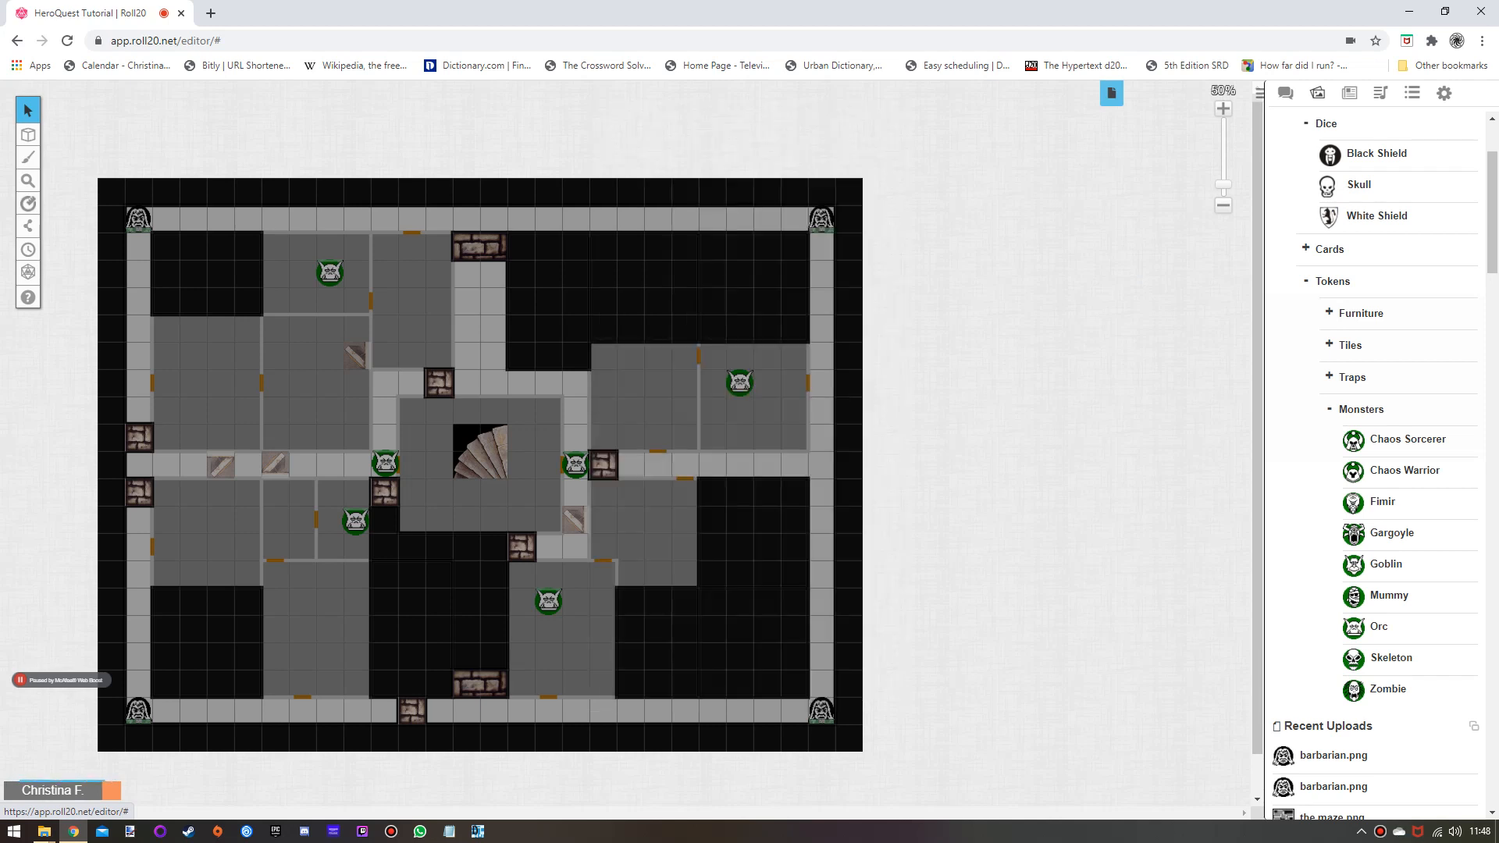
Test the combat-die table by rolling it from the collection and by sending /roll 1t[combat-die] in the chat.
{"action": "left_click", "coordinate": [1412, 93]}
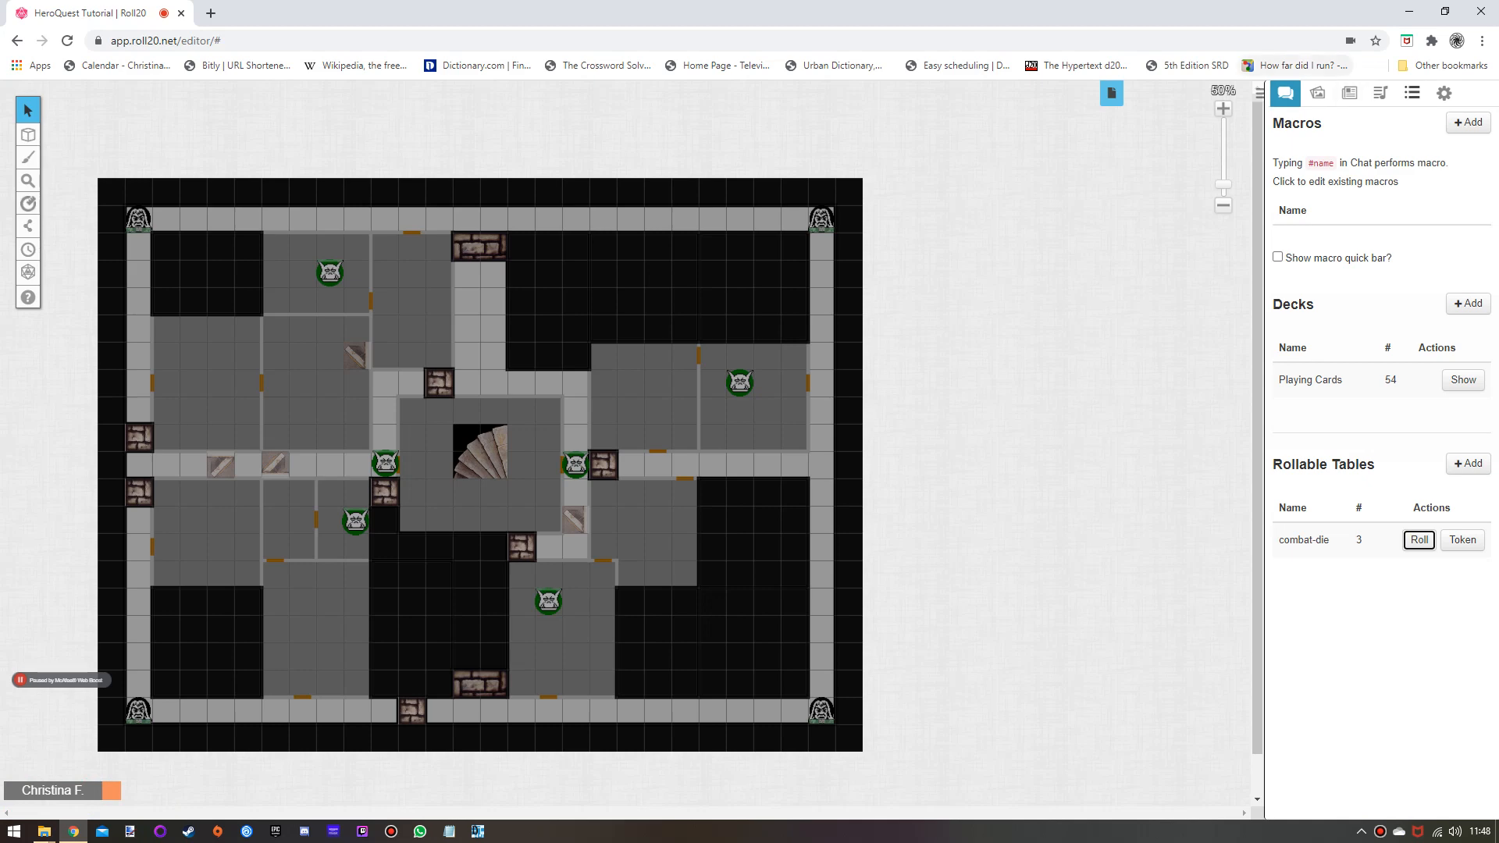
{"action": "left_click", "coordinate": [1285, 93]}
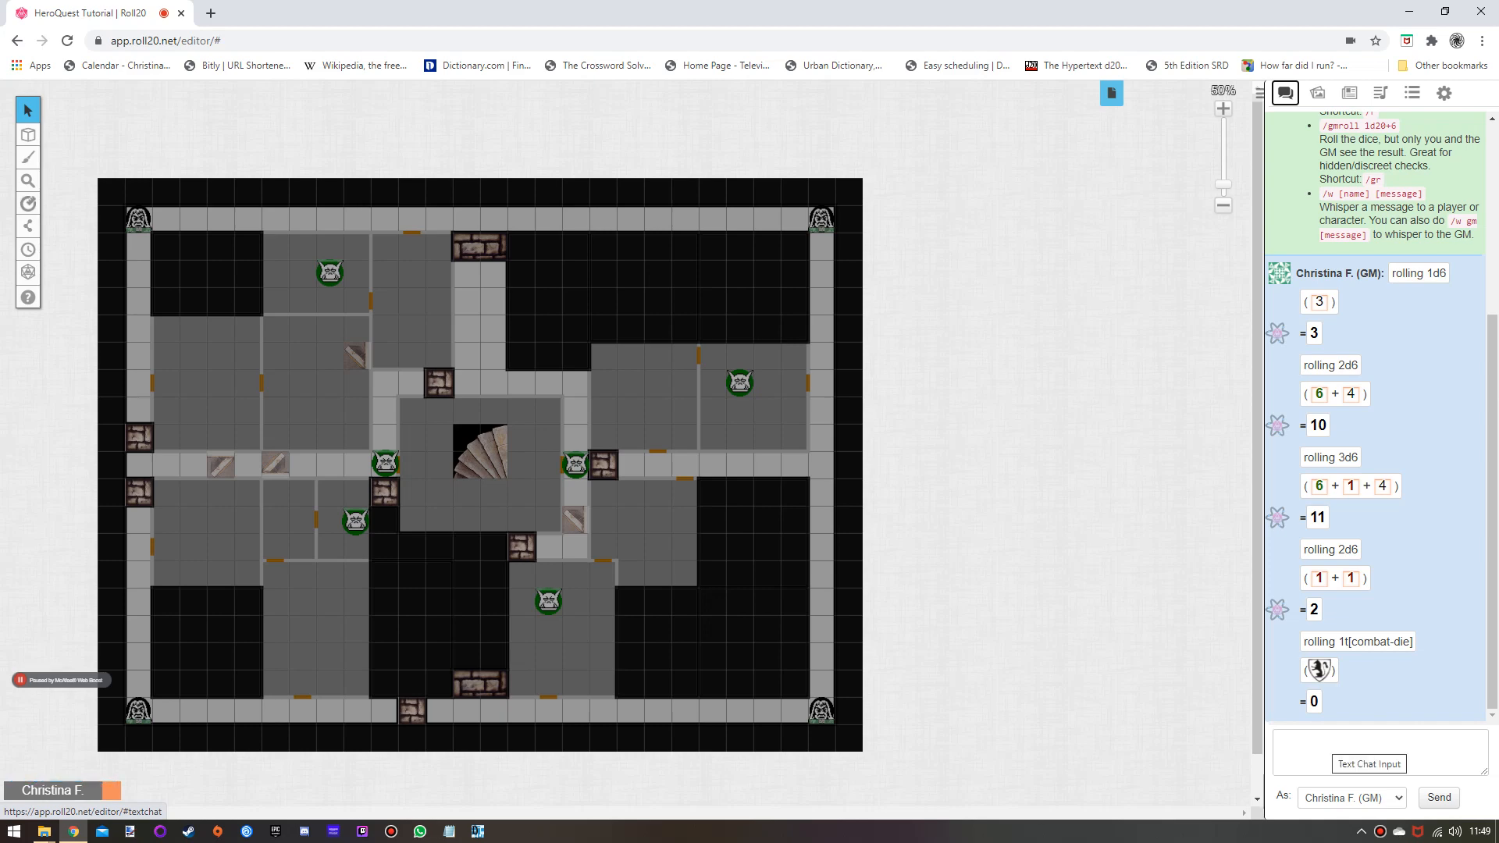
{"action": "left_click", "coordinate": [1332, 743]}
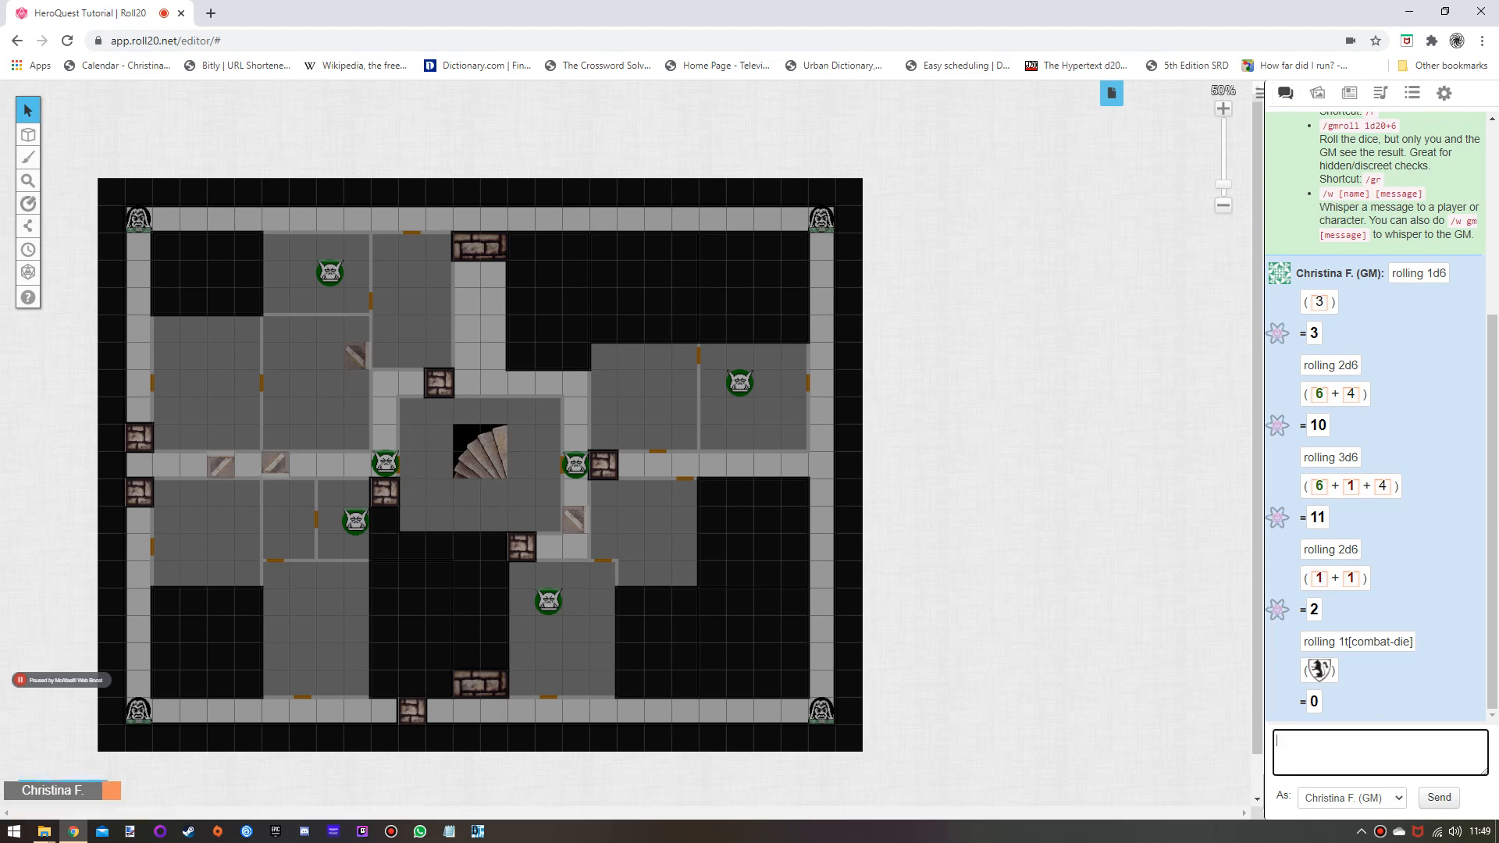
{"action": "type", "text": "/roll 1t[combat-die]"}
{"action": "key", "text": "Return"}
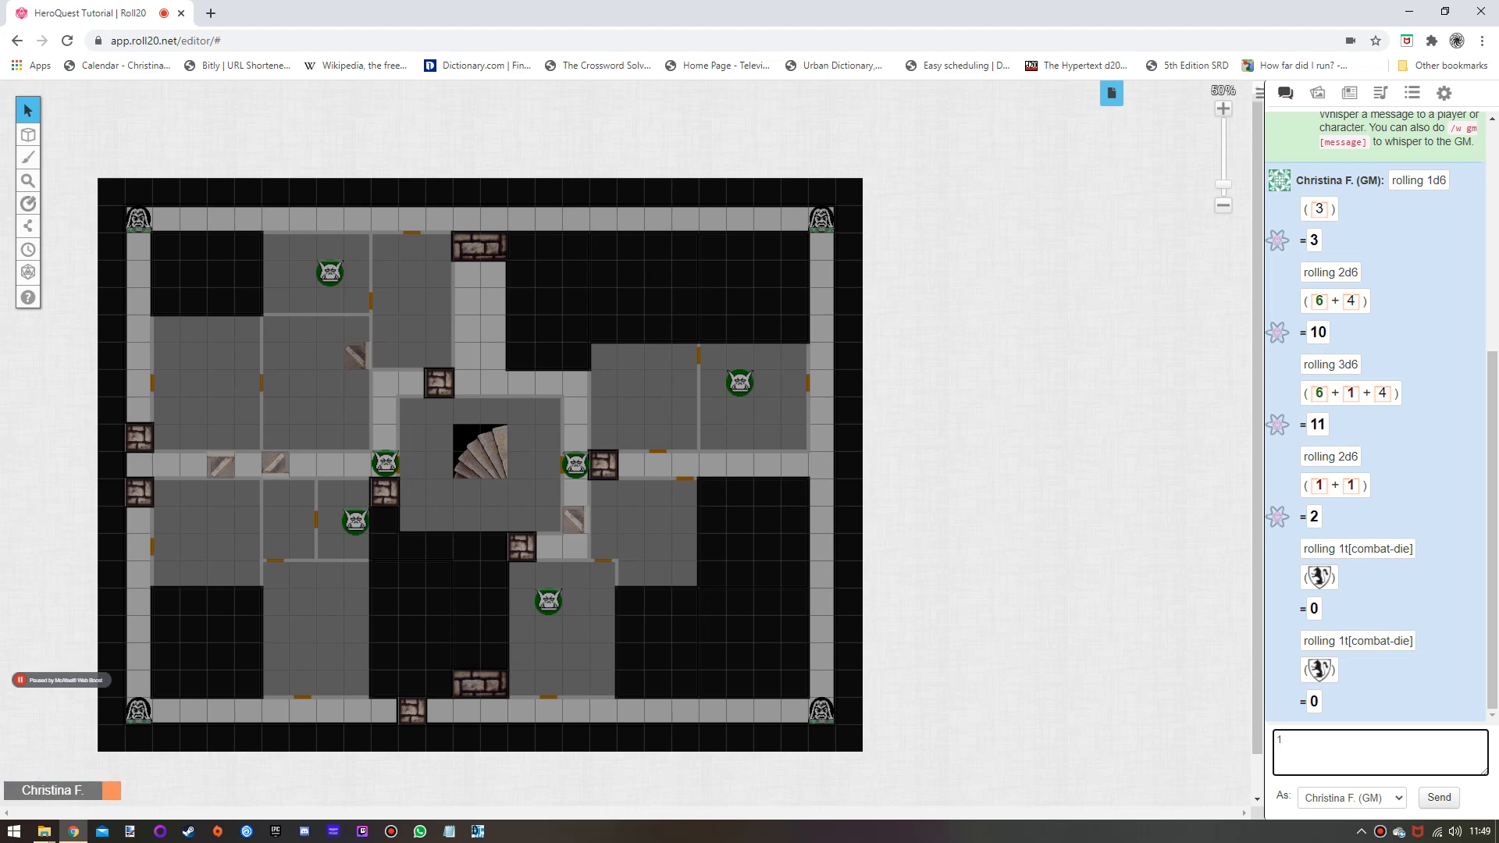
Send 1t[combat-die] to the chat without the roll command, and roll one die with /roll 1t[combat-die].
{"action": "type", "text": "[combat-die"}
{"action": "key", "text": "Return"}
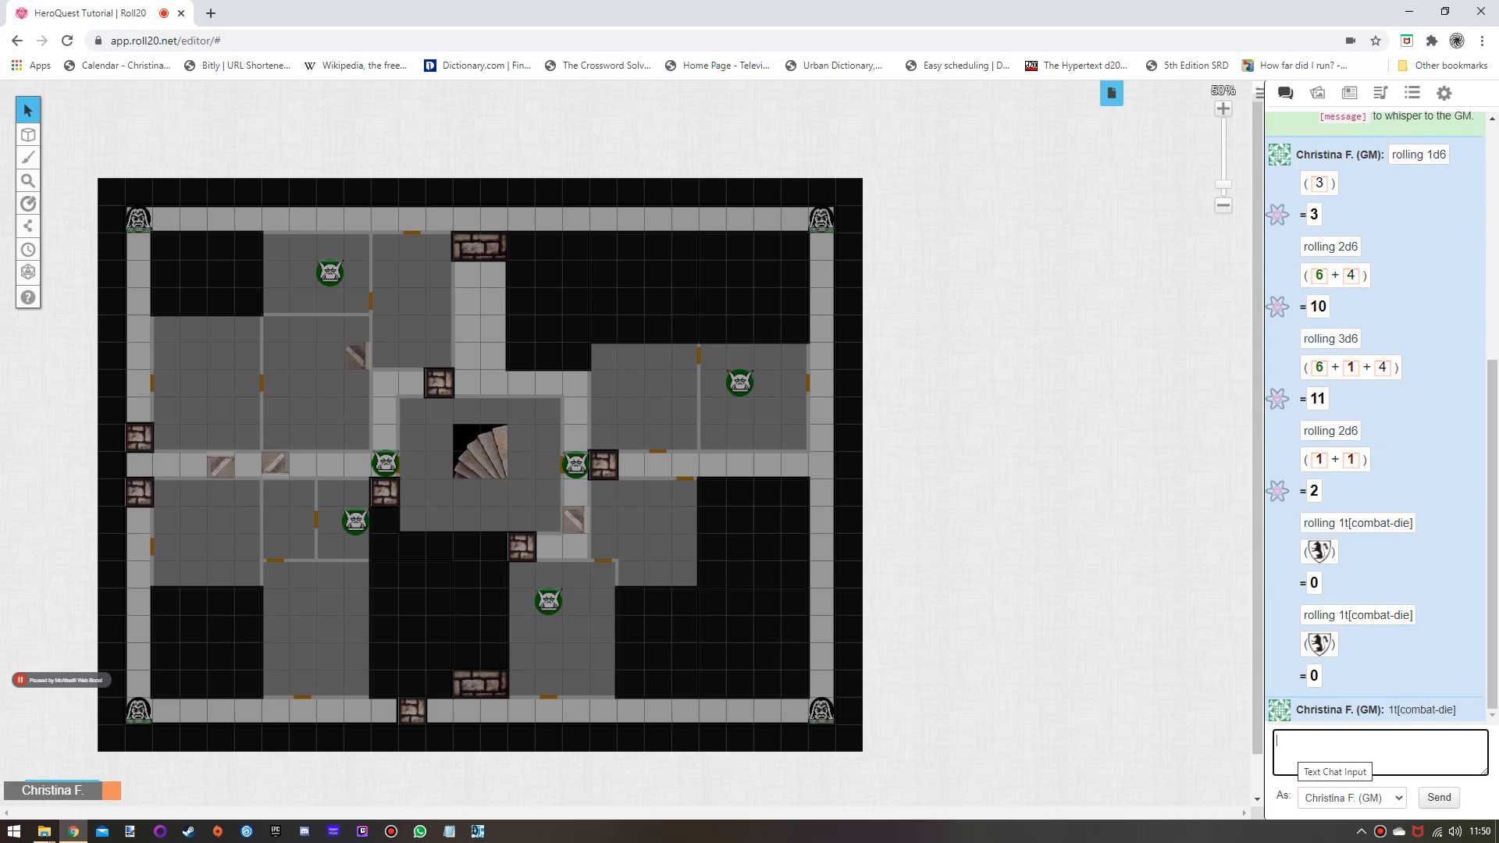
{"action": "type", "text": "/roll"}
{"action": "type", "text": "1t"}
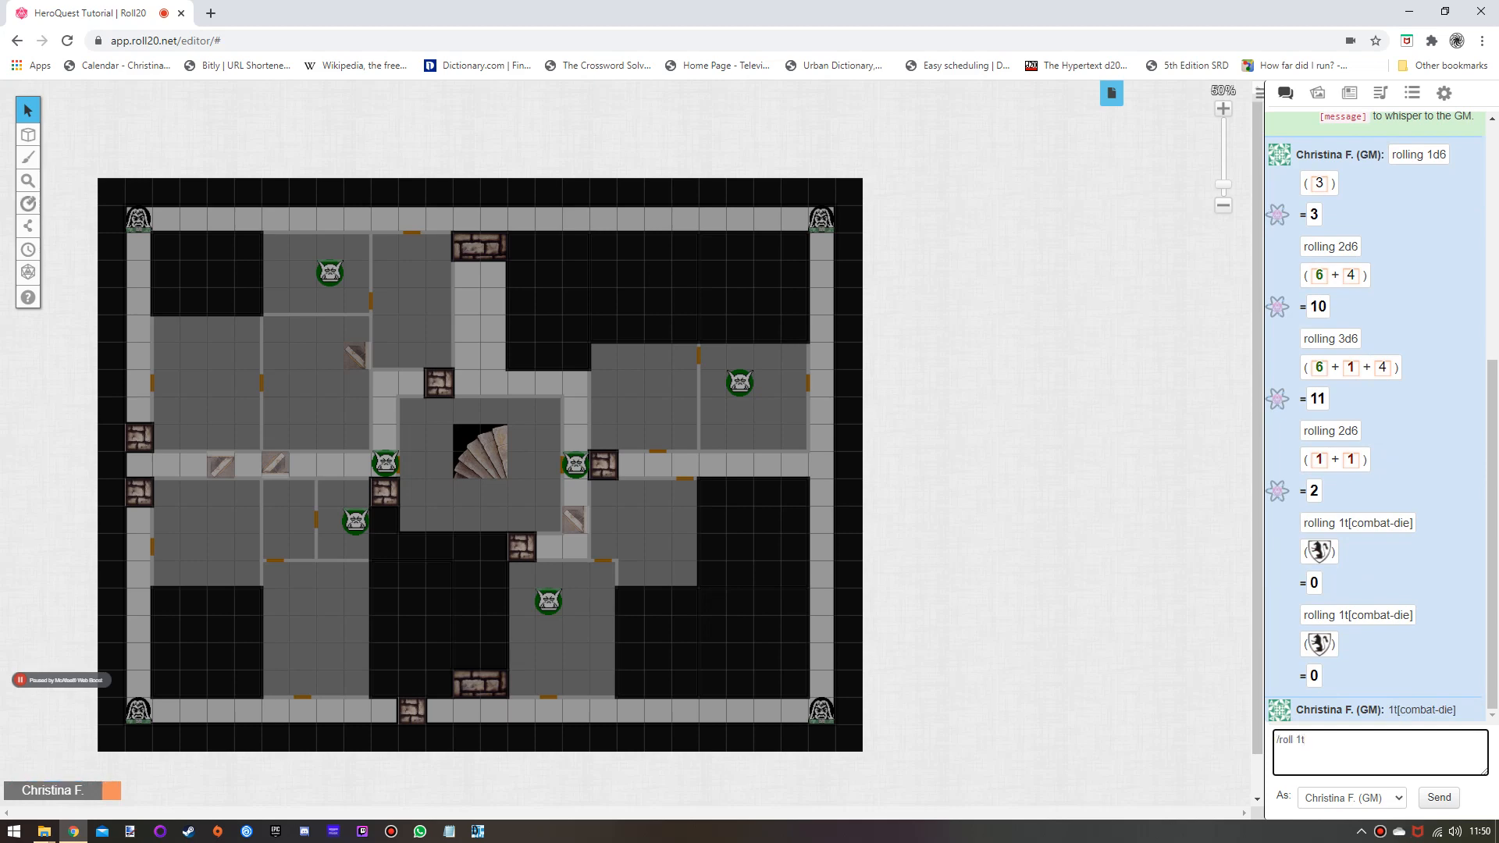
{"action": "type", "text": "[combat-die]"}
{"action": "key", "text": "Return"}
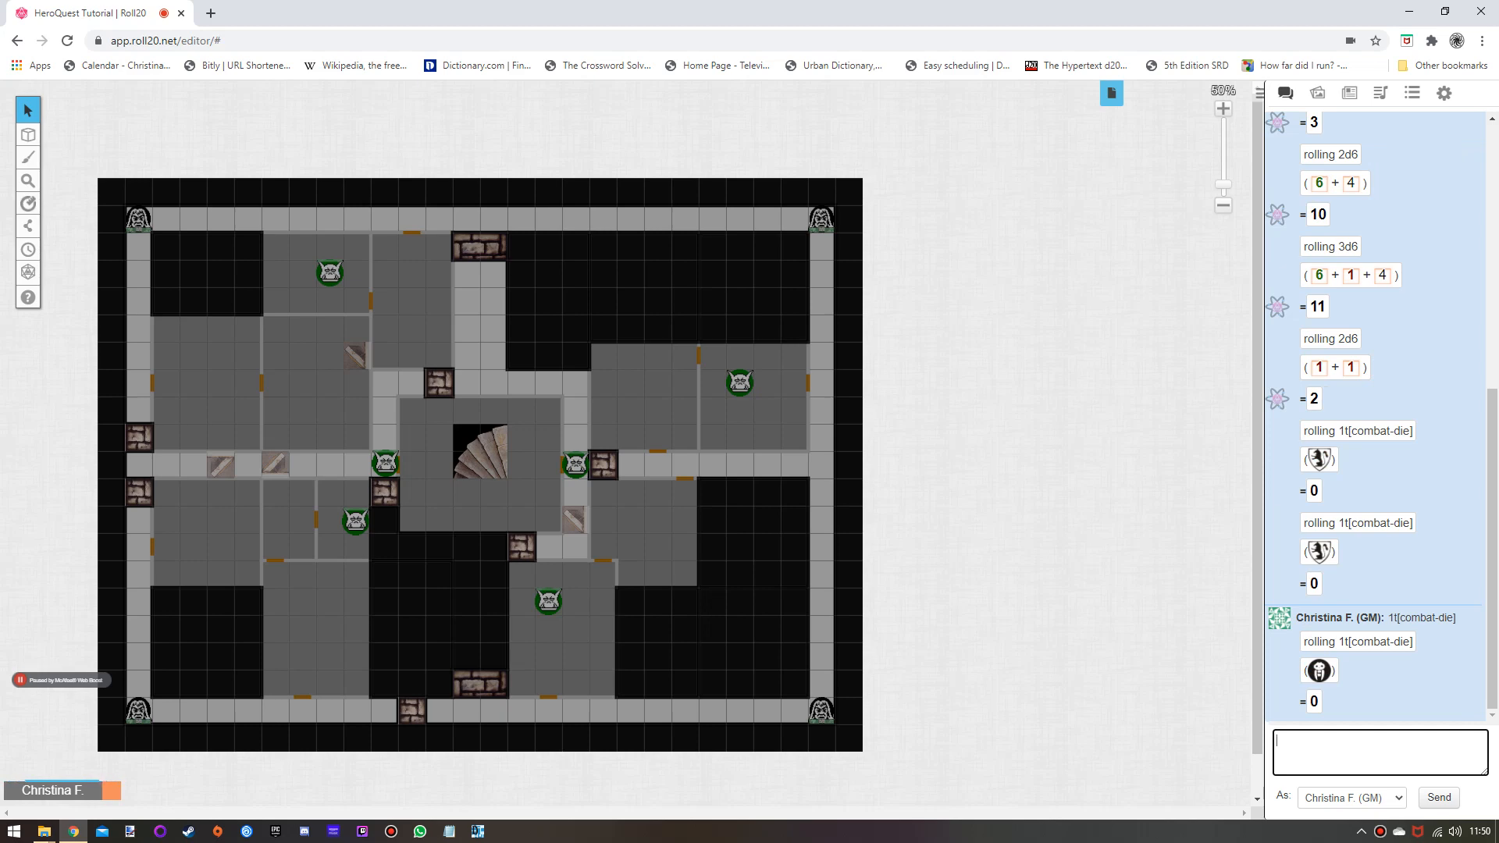
Roll three combat dice twice in the chat with /roll 3t[combat-die].
{"action": "type", "text": "/roll 3t[combat-die]"}
{"action": "key", "text": "Return"}
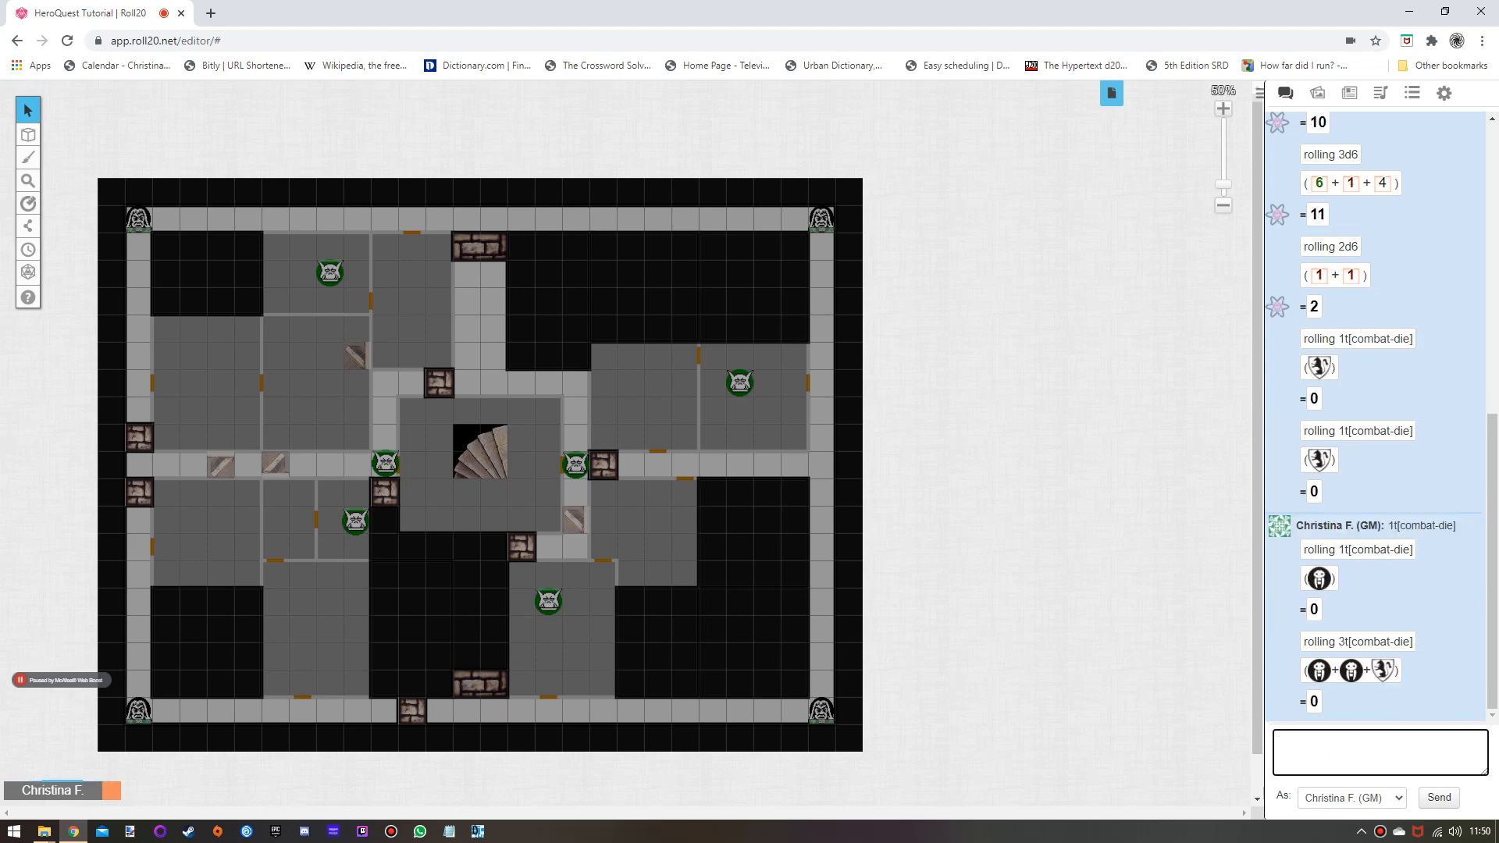
{"action": "type", "text": "/roll 3t[combat-die]"}
{"action": "key", "text": "Return"}
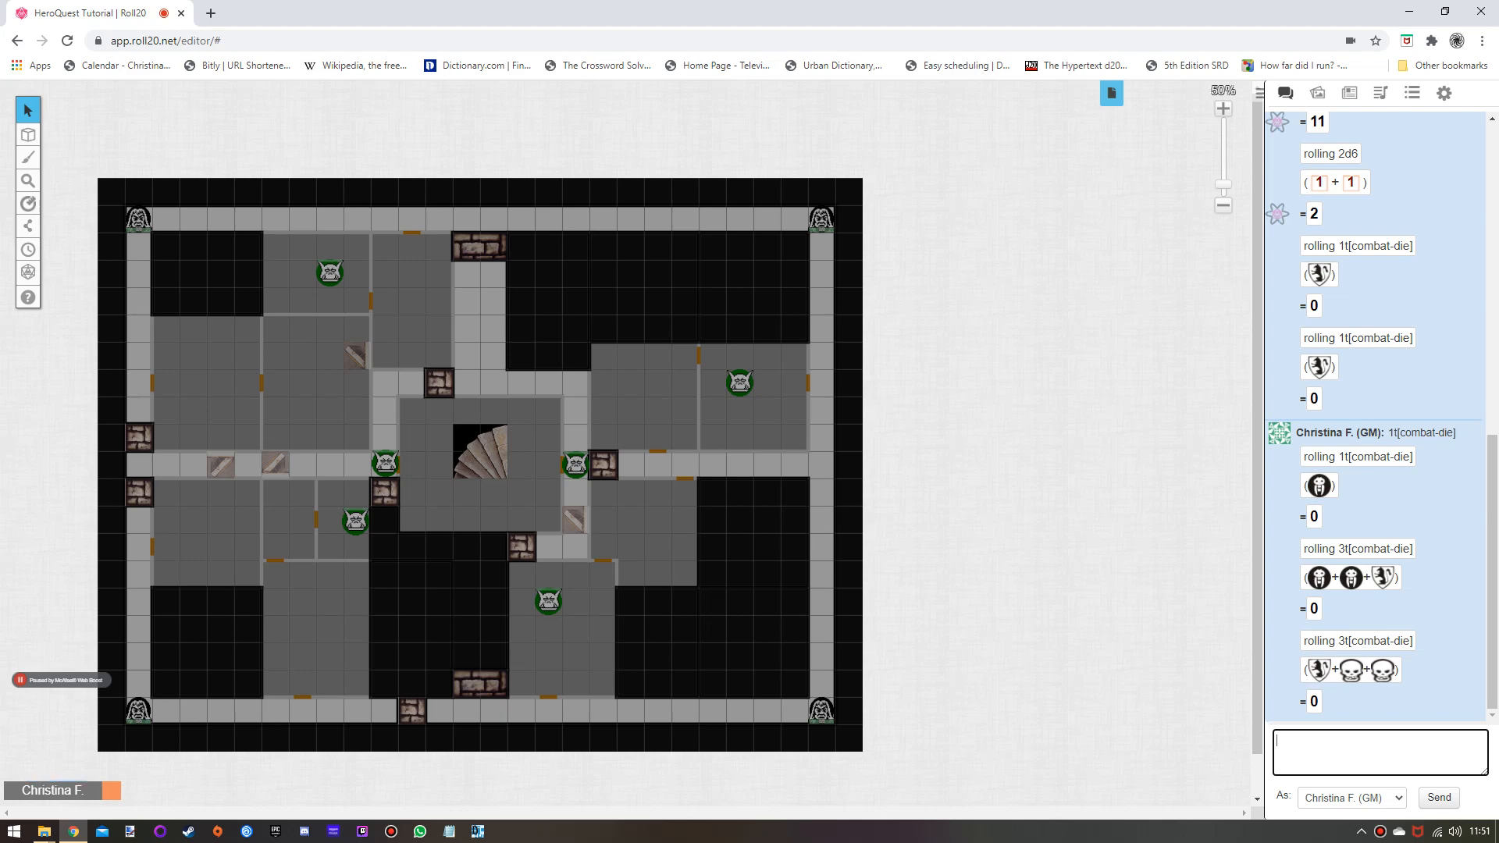
Add a new ability to the Barbarian character in the journal and open it for editing.
{"action": "left_click", "coordinate": [1349, 93]}
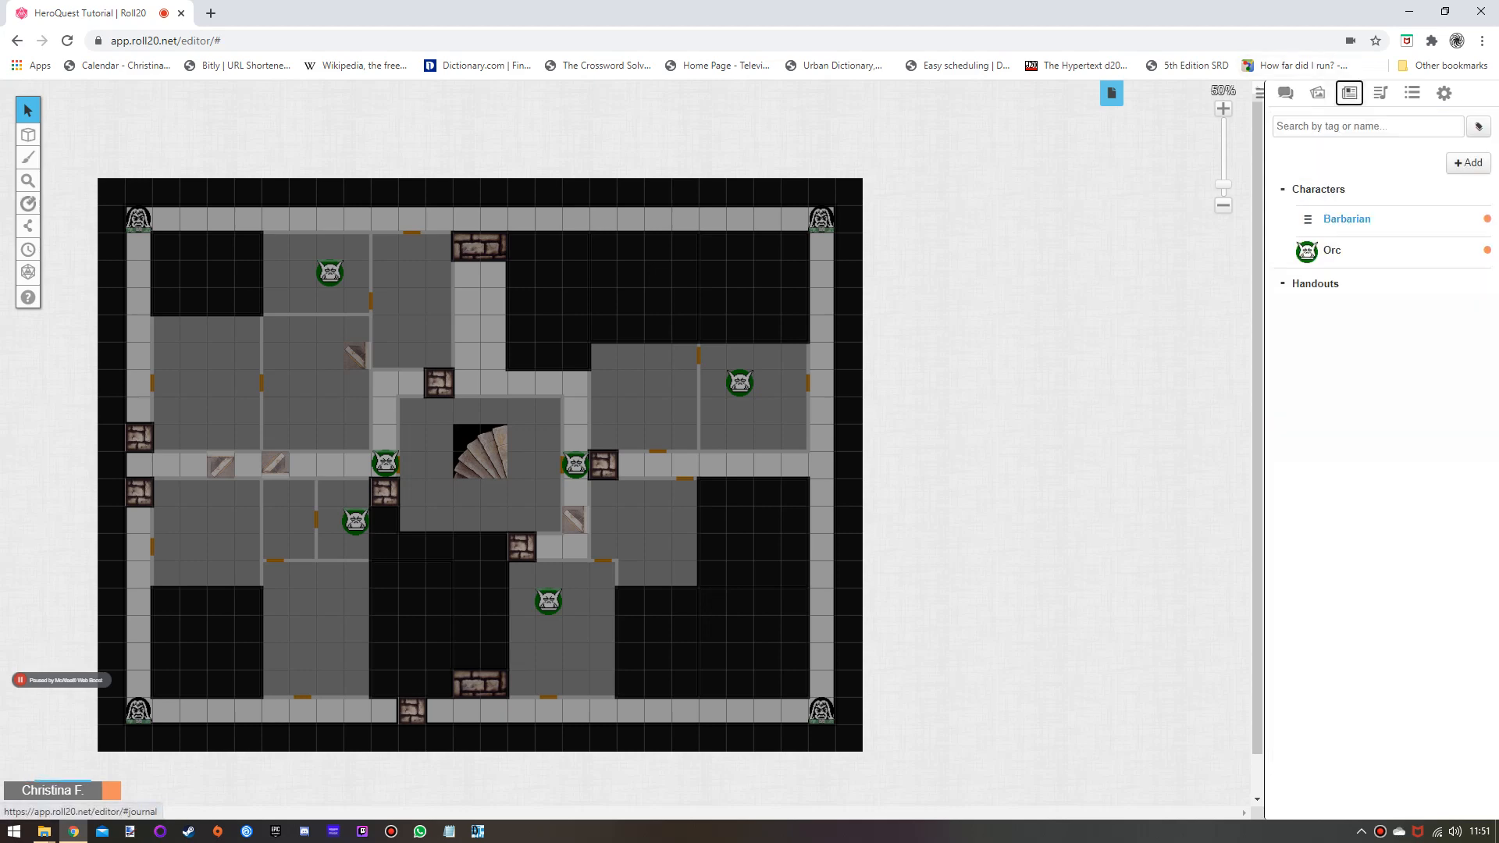
{"action": "left_click", "coordinate": [1347, 219]}
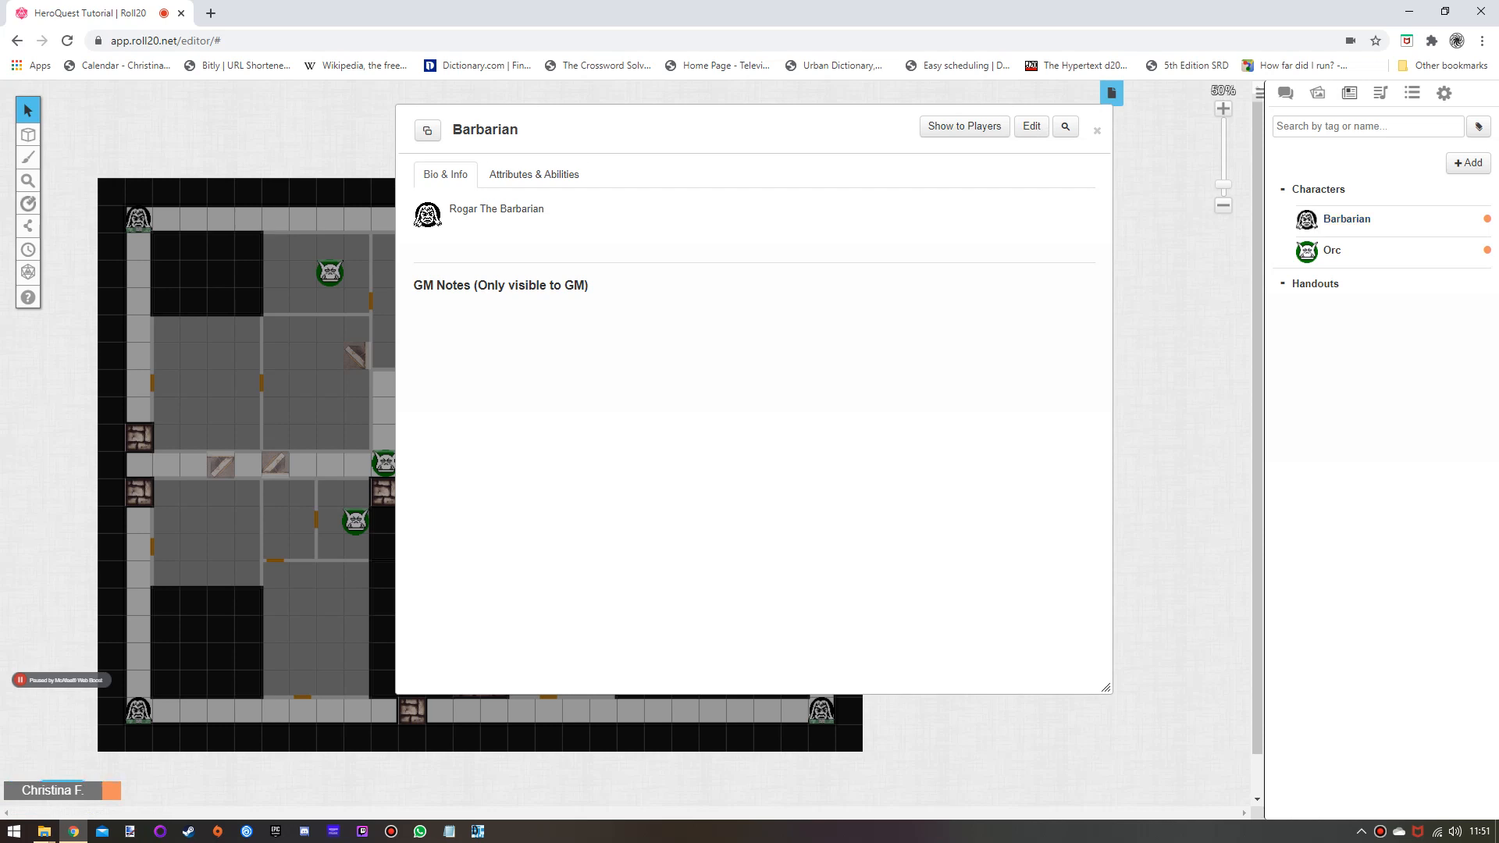
{"action": "left_click", "coordinate": [534, 174]}
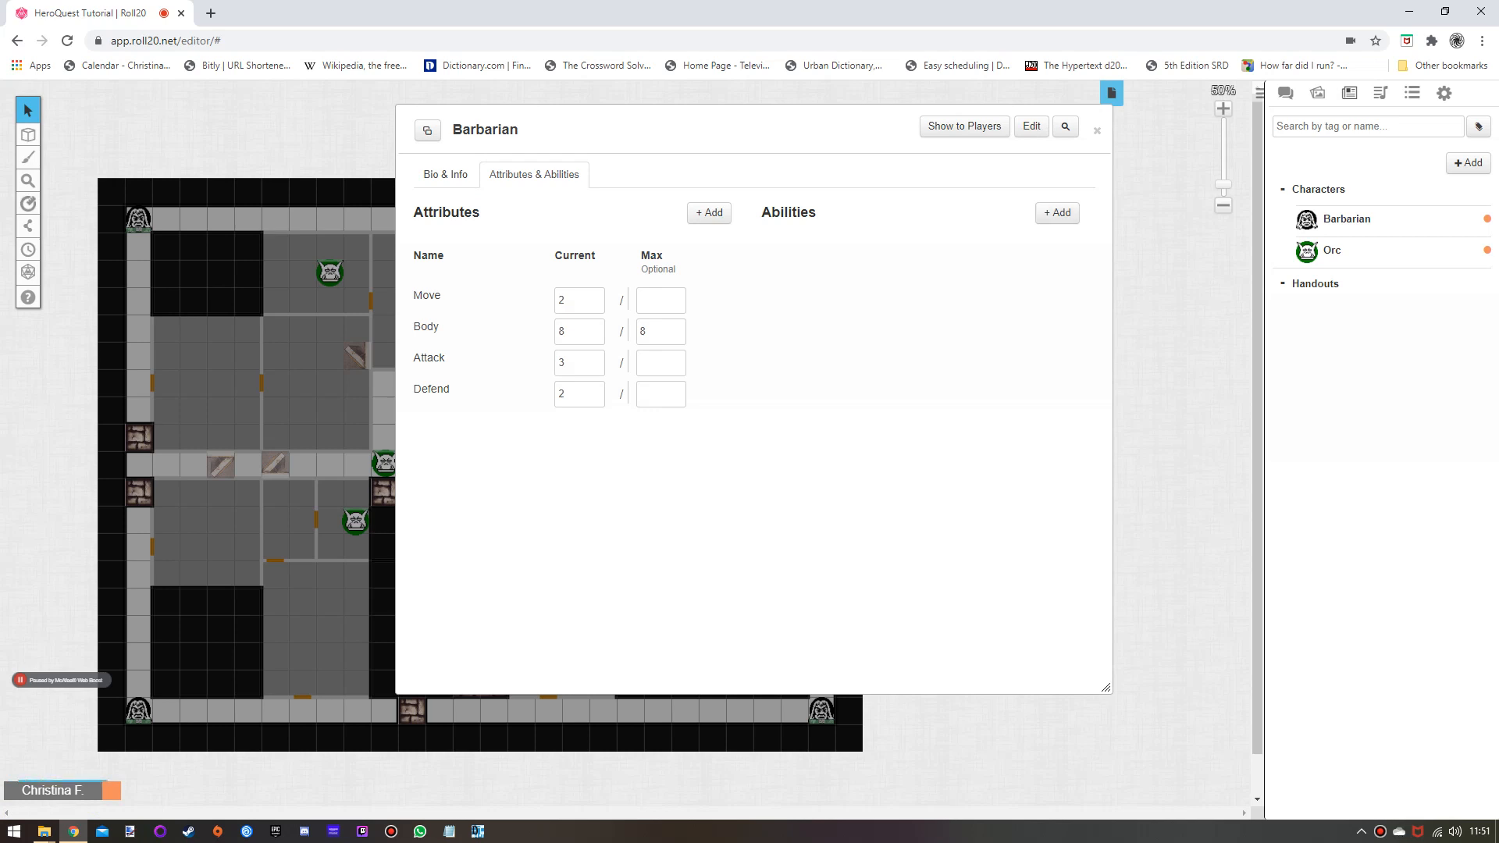
{"action": "left_click", "coordinate": [1057, 214]}
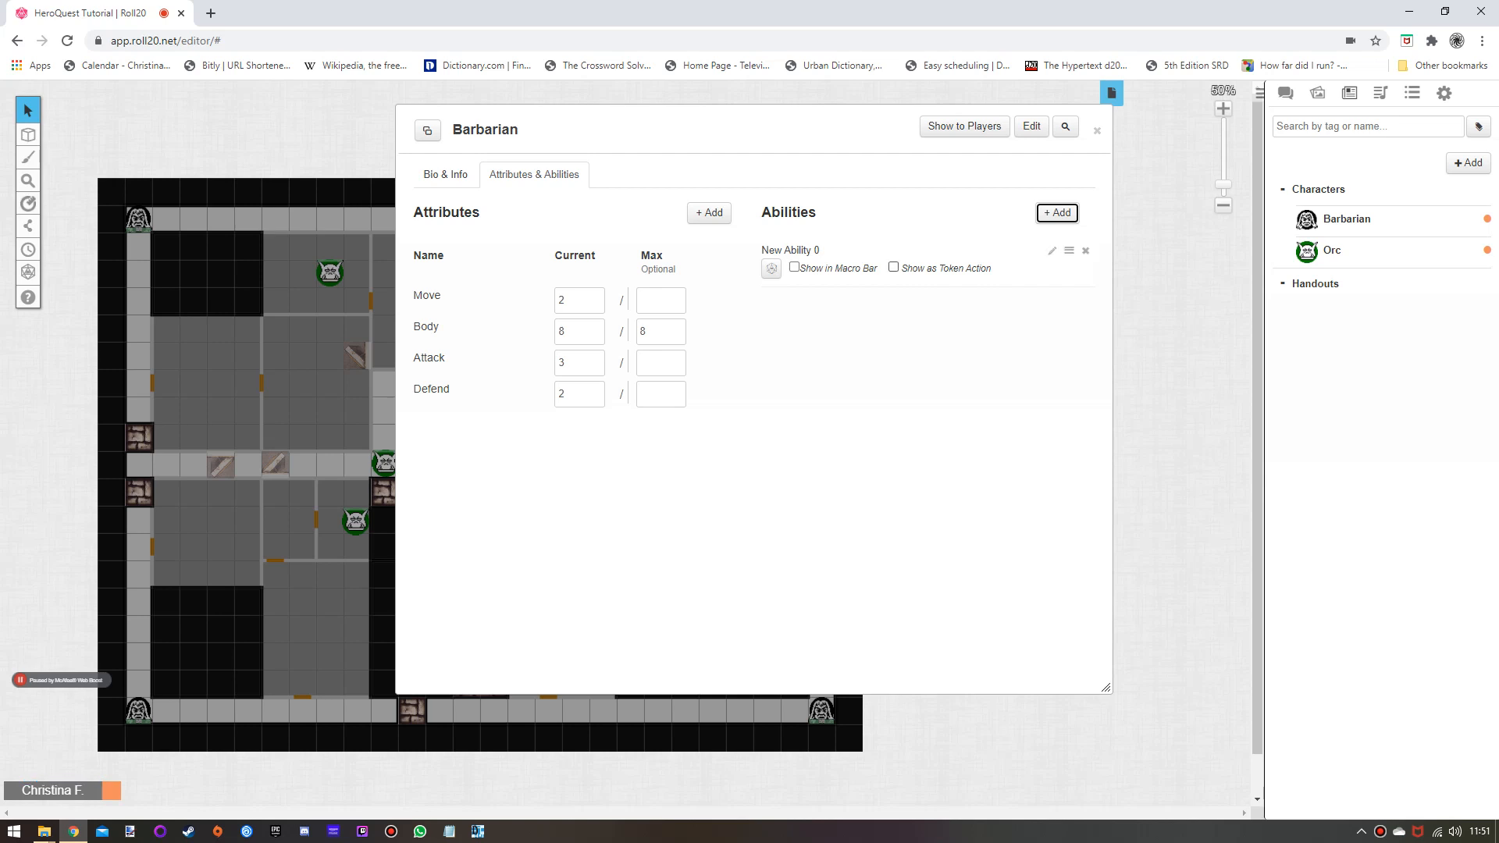
{"action": "left_click", "coordinate": [1052, 251]}
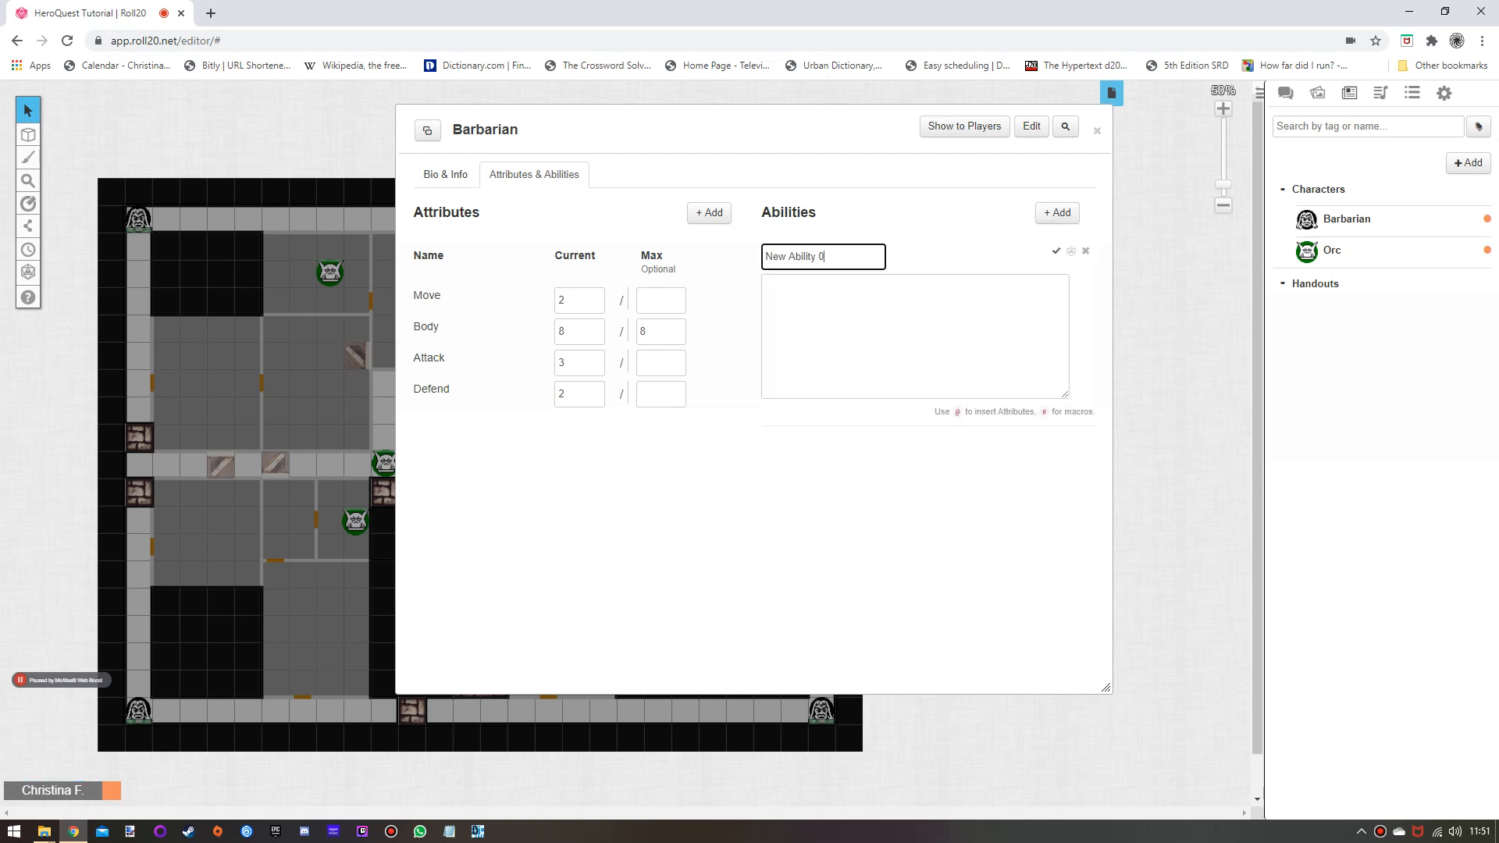
Name the new ability Move, give it the command /roll 2d6, and test-roll it in the chat.
{"action": "left_click", "coordinate": [874, 320]}
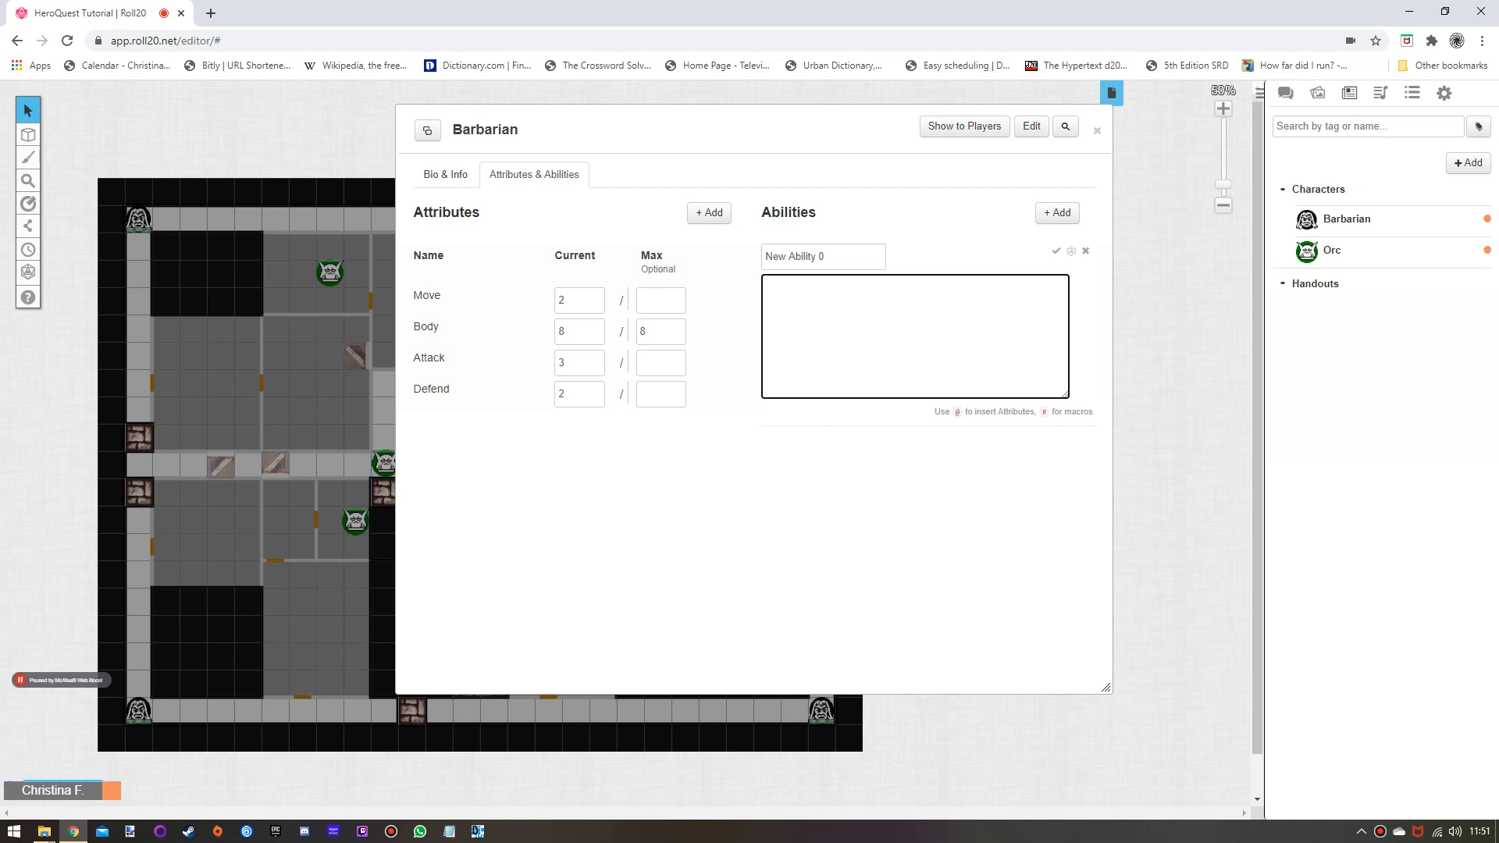
{"action": "type", "text": "/"}
{"action": "left_click_drag", "start_coordinate": [828, 256], "coordinate": [765, 256]}
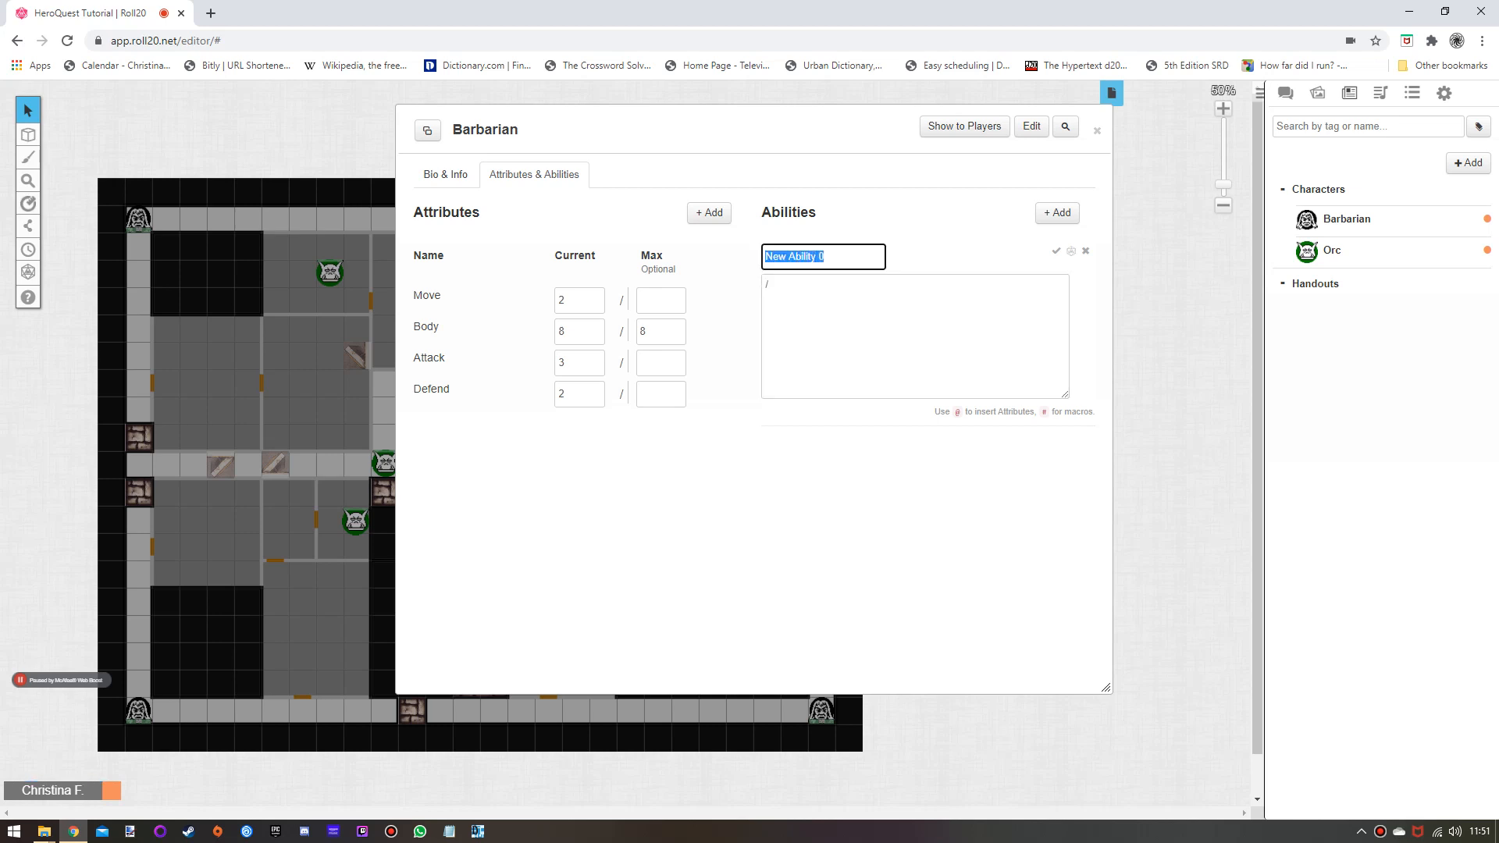
{"action": "type", "text": "Move"}
{"action": "key", "text": "Tab"}
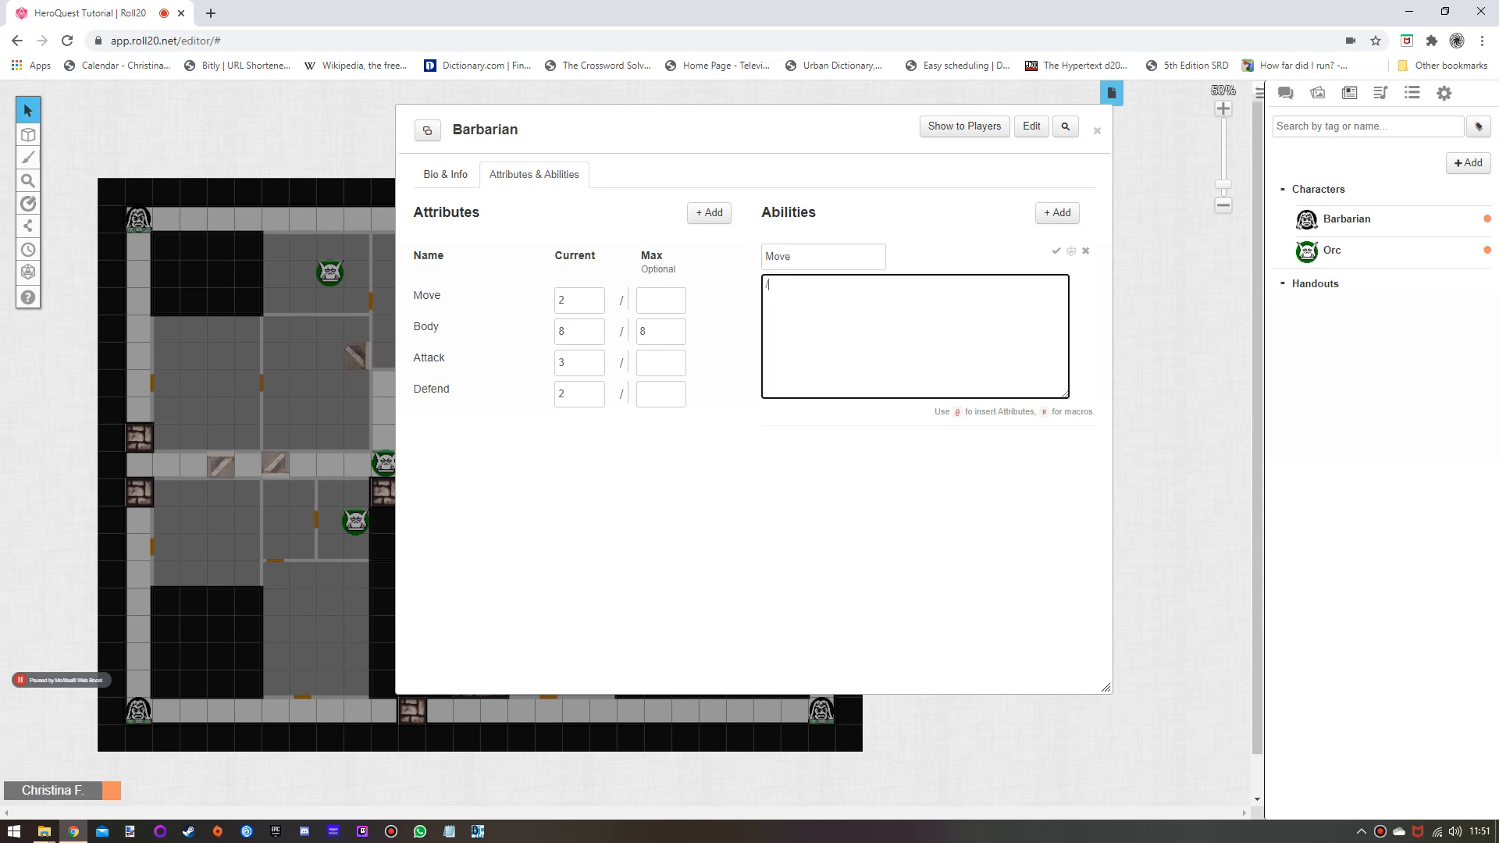
{"action": "type", "text": "roll 2d6"}
{"action": "left_click", "coordinate": [1056, 250]}
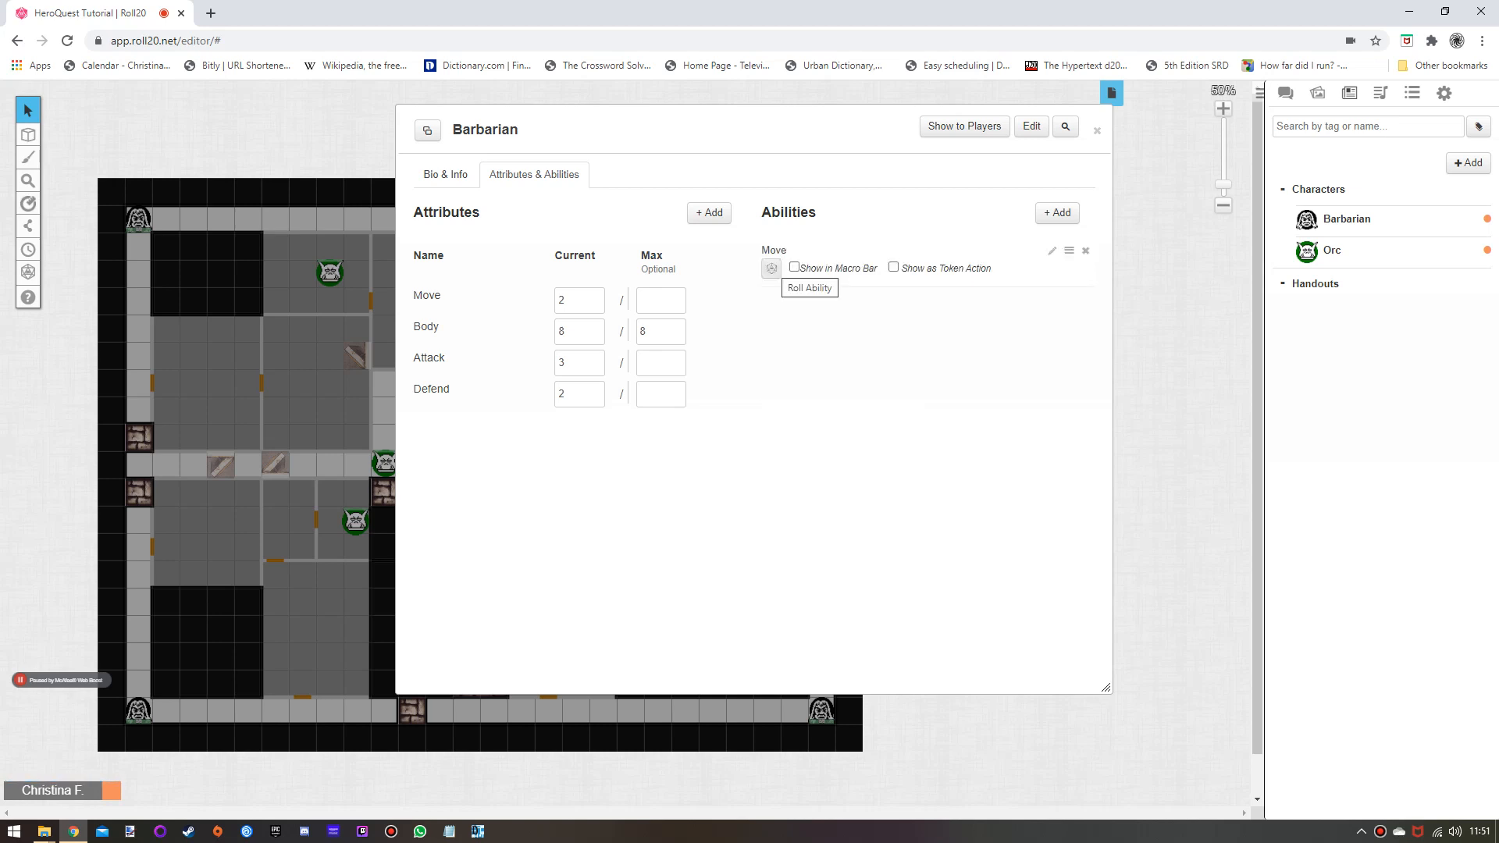
{"action": "left_click", "coordinate": [1285, 93]}
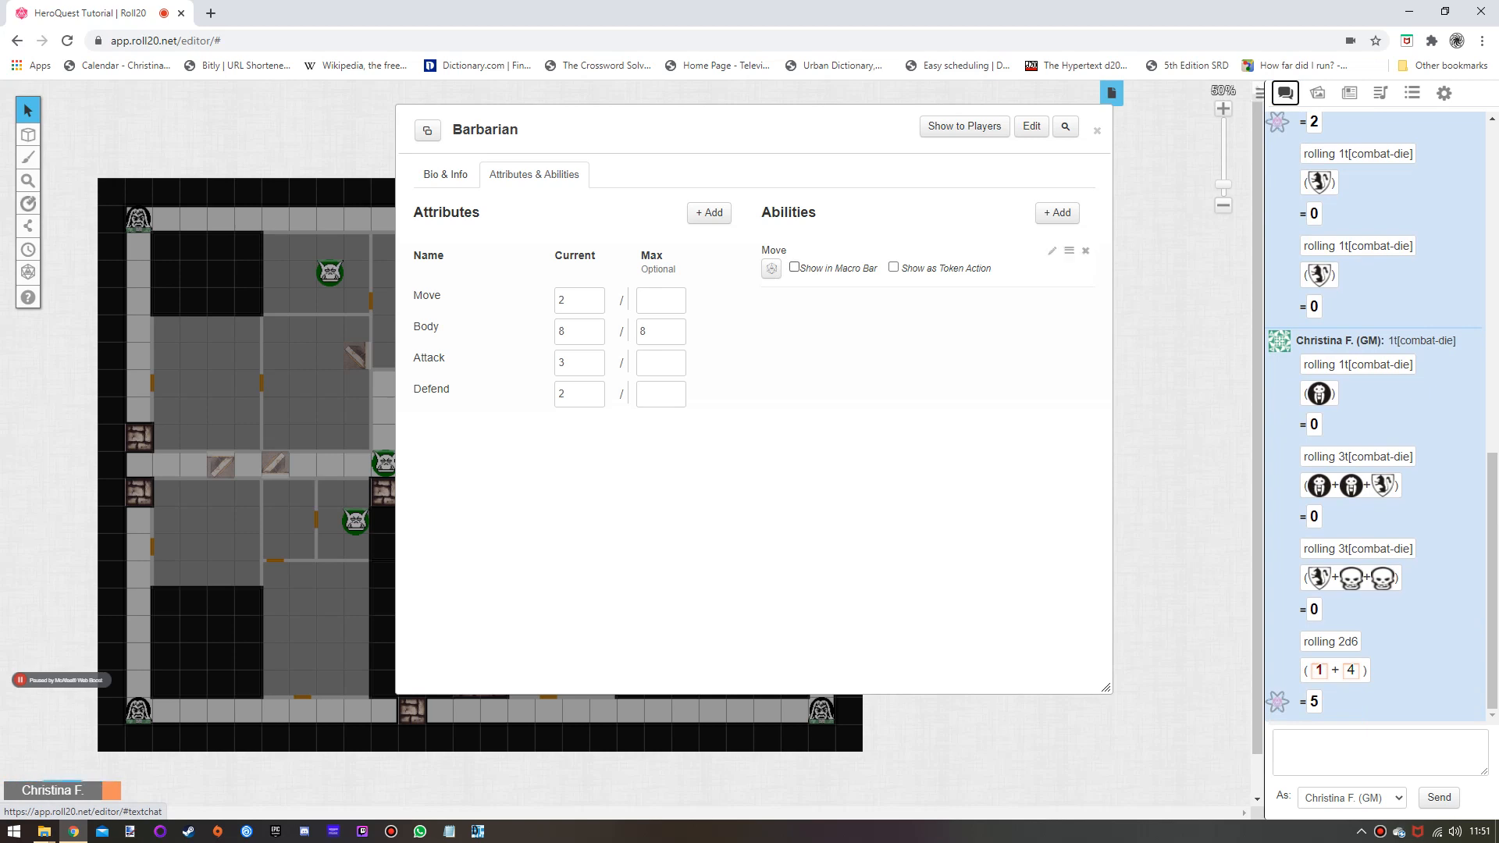
Show the Barbarian's Move ability as a token action instead of in the macro bar, and roll it from a Barbarian token.
{"action": "left_click", "coordinate": [794, 267]}
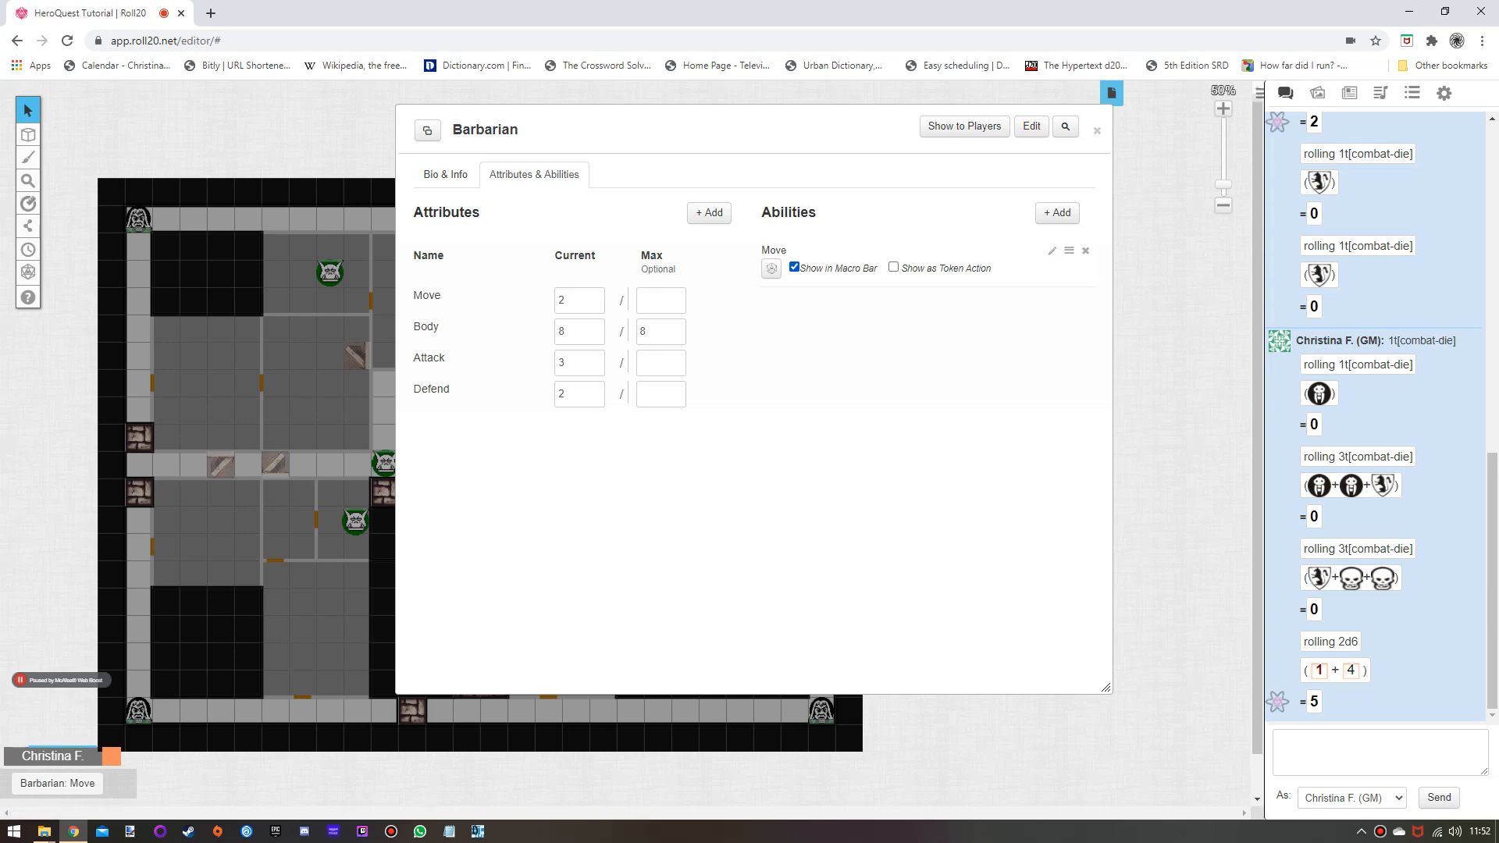
{"action": "left_click", "coordinate": [794, 267]}
{"action": "left_click", "coordinate": [893, 267]}
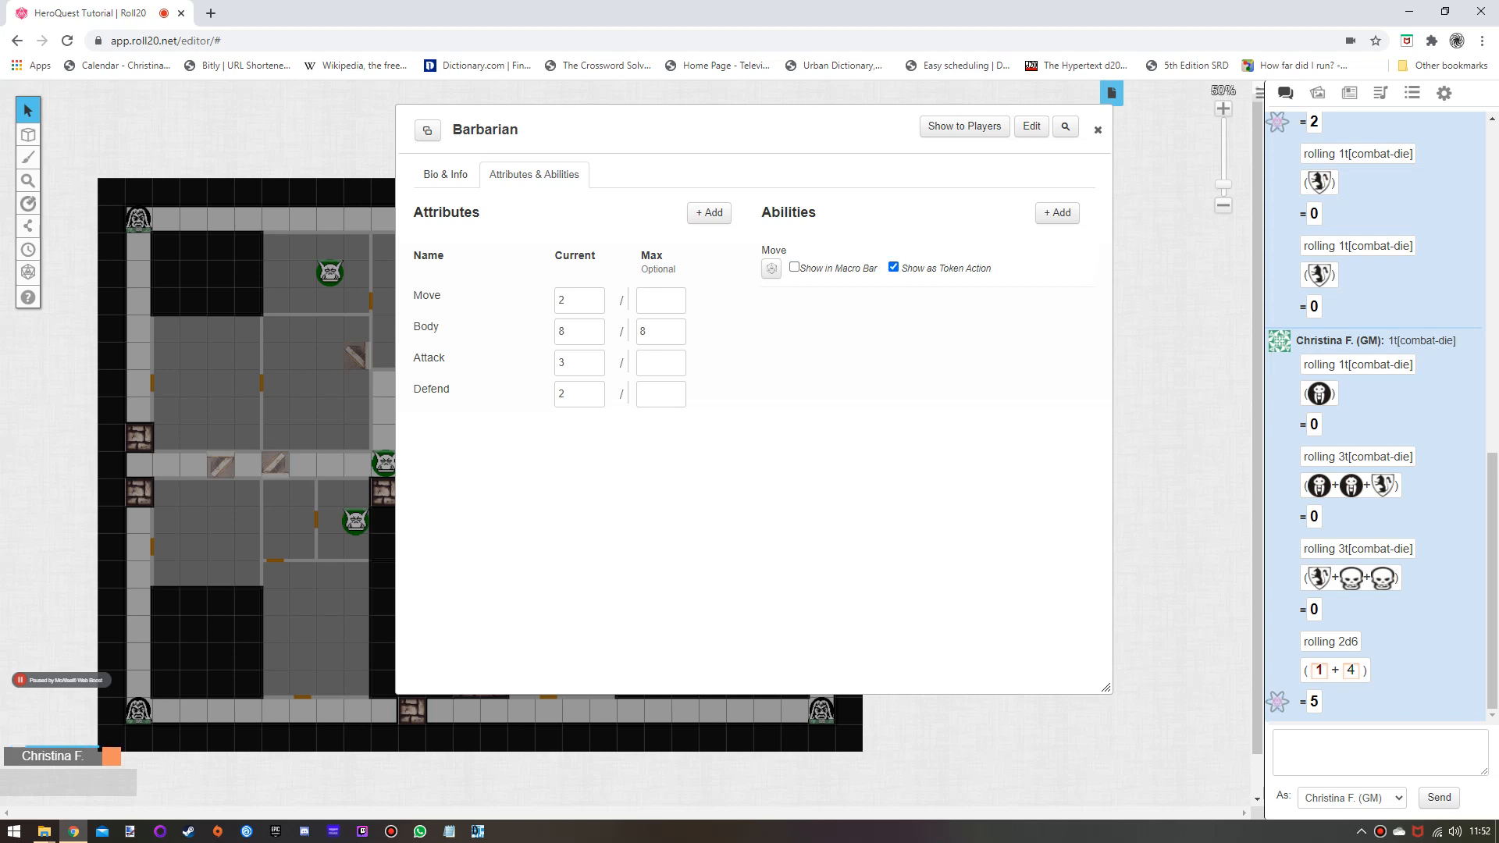
{"action": "left_click", "coordinate": [1097, 130]}
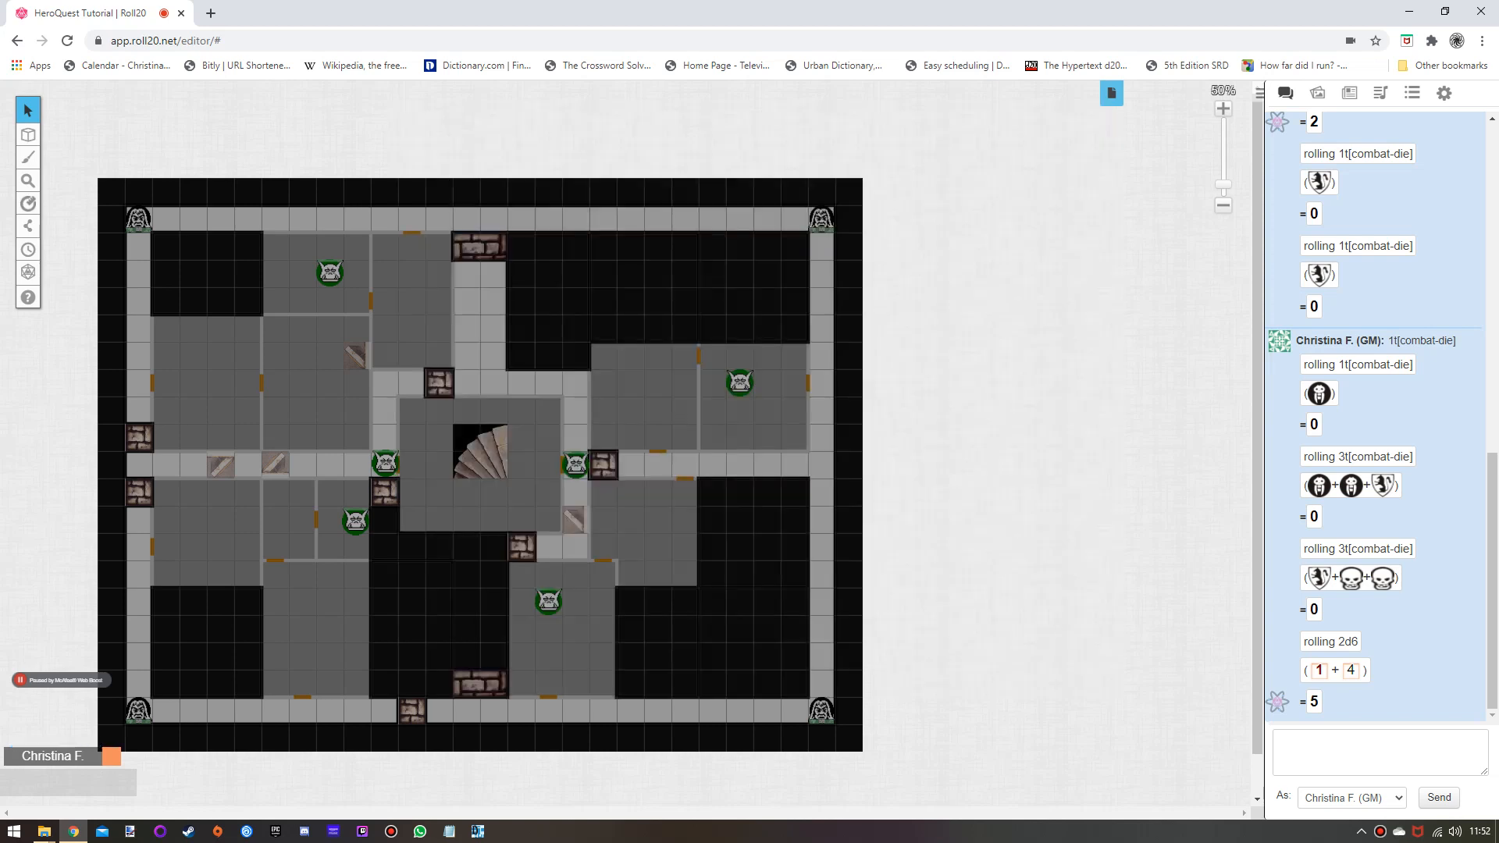
{"action": "left_click", "coordinate": [821, 219]}
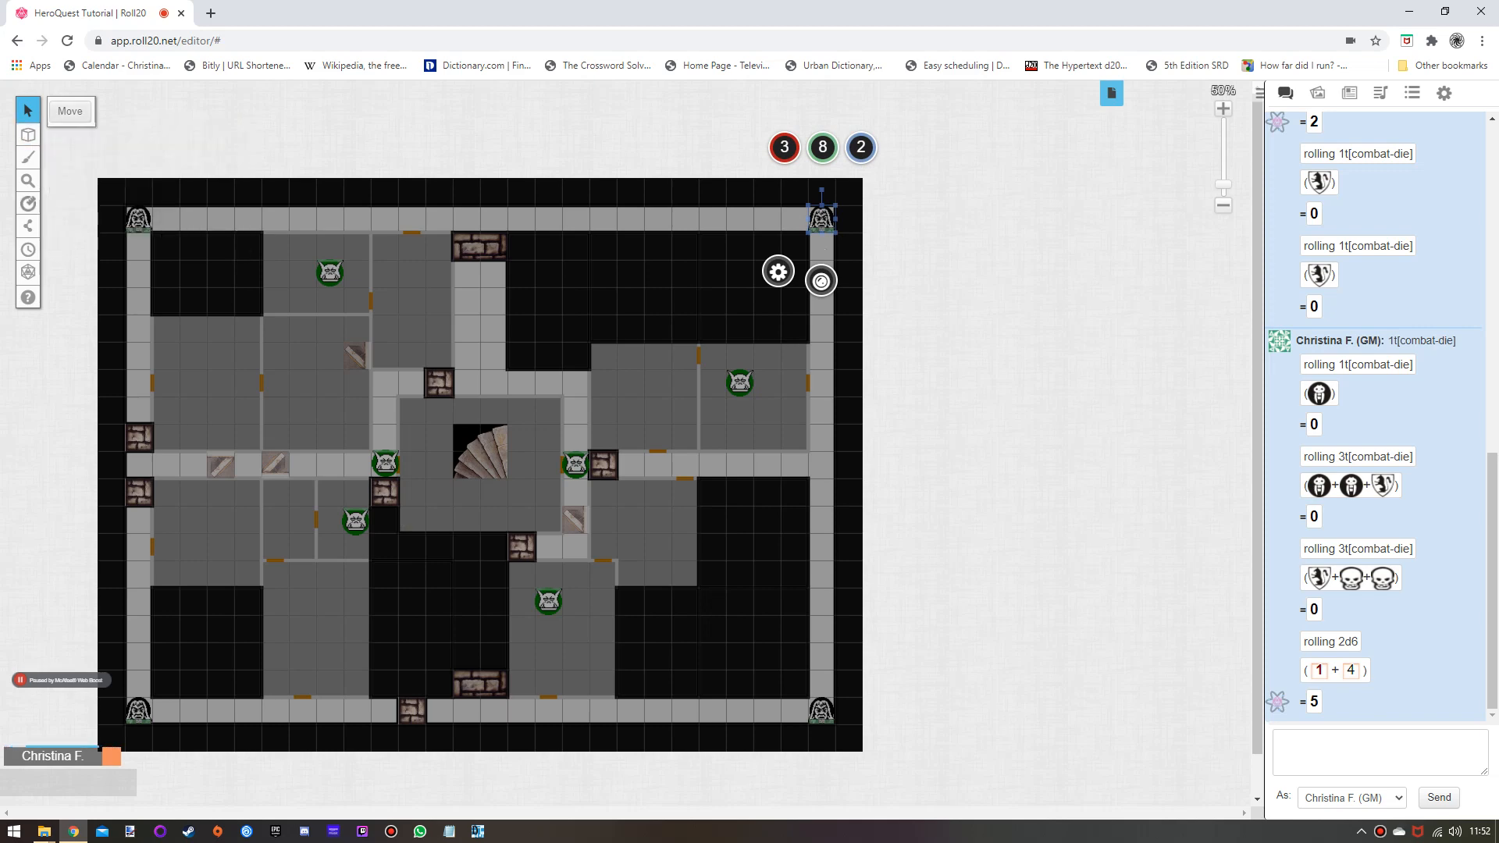
{"action": "left_click", "coordinate": [70, 111]}
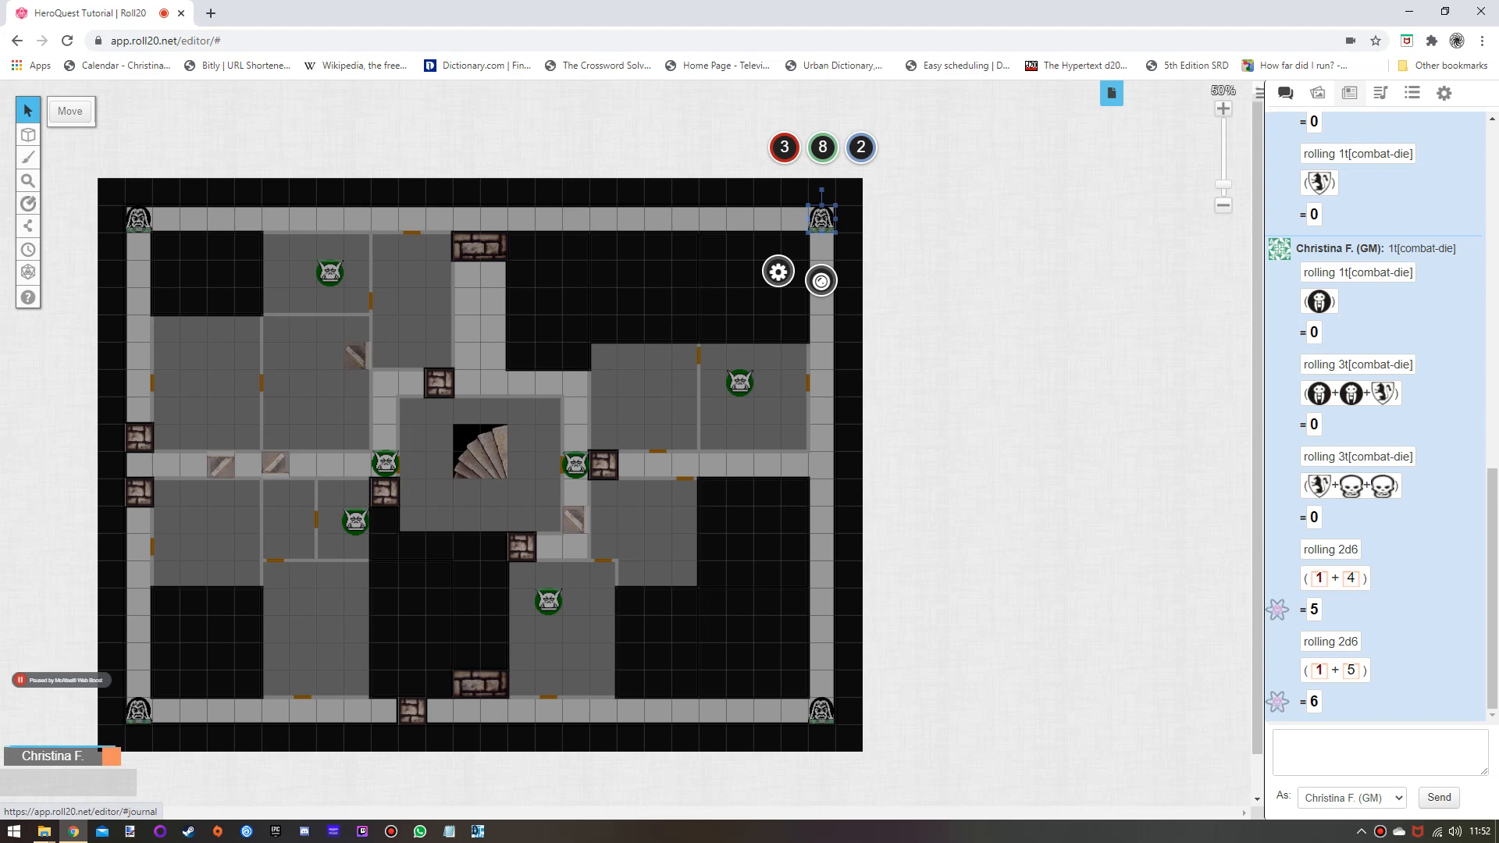
Reopen the Barbarian's sheet, set the Move attribute to 1, and test-roll the Move ability in the chat.
{"action": "left_click", "coordinate": [1349, 93]}
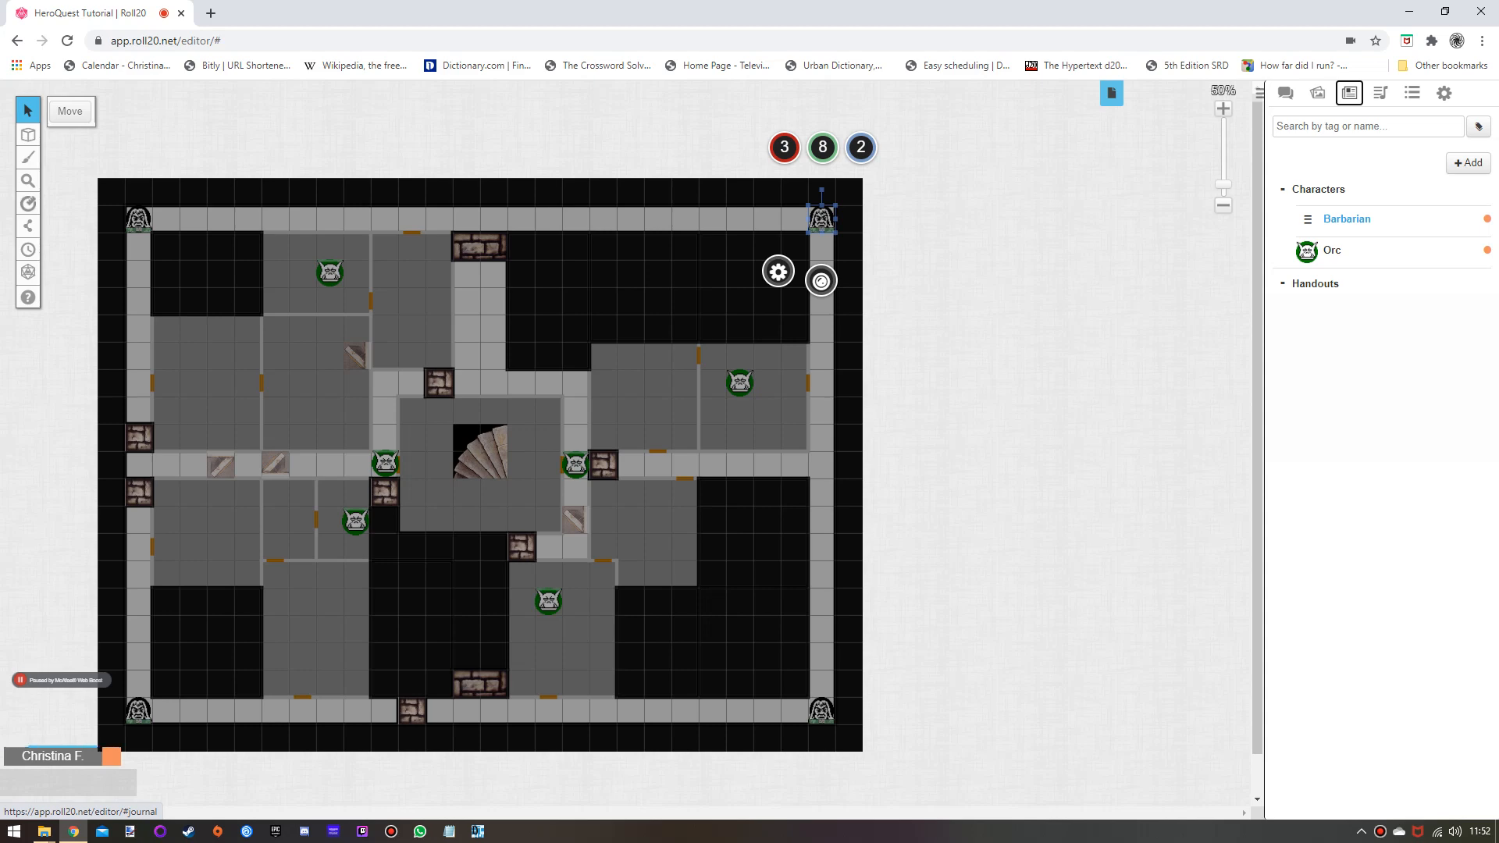
{"action": "left_click", "coordinate": [1347, 220]}
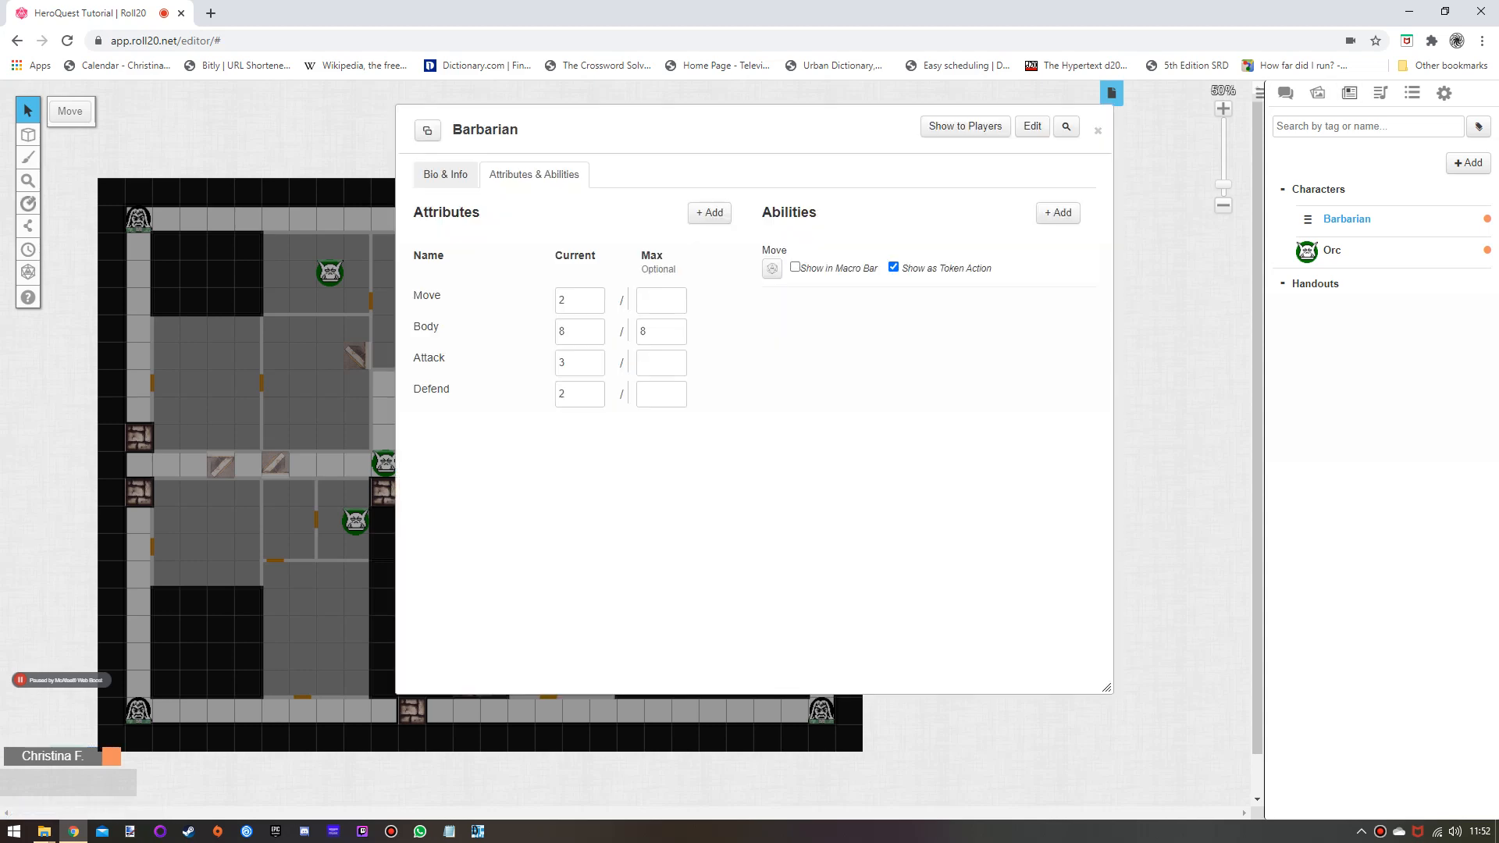
{"action": "double_click", "coordinate": [562, 301]}
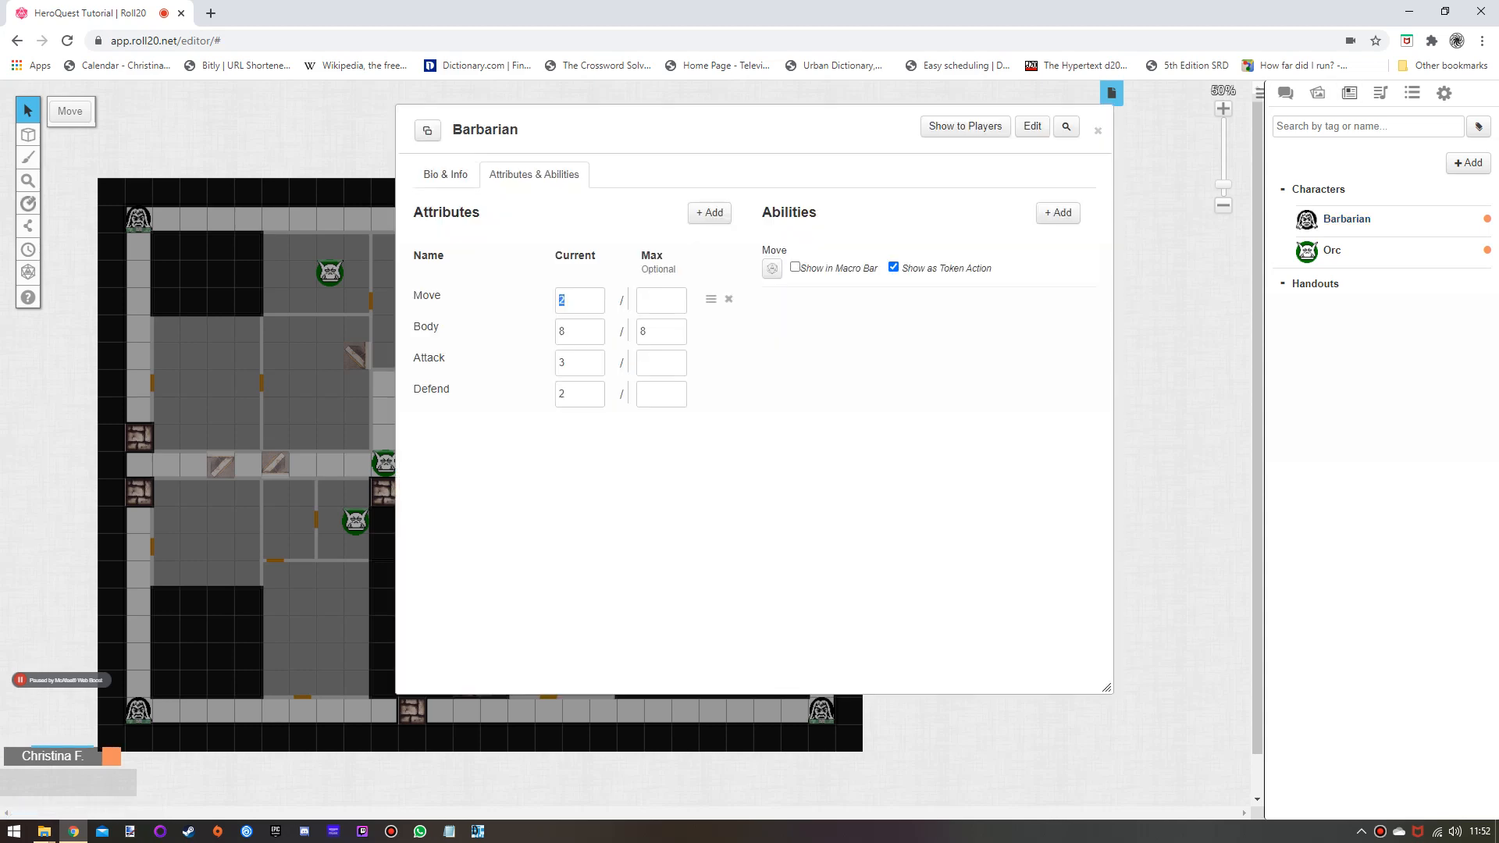
{"action": "type", "text": "1"}
{"action": "left_click", "coordinate": [771, 269]}
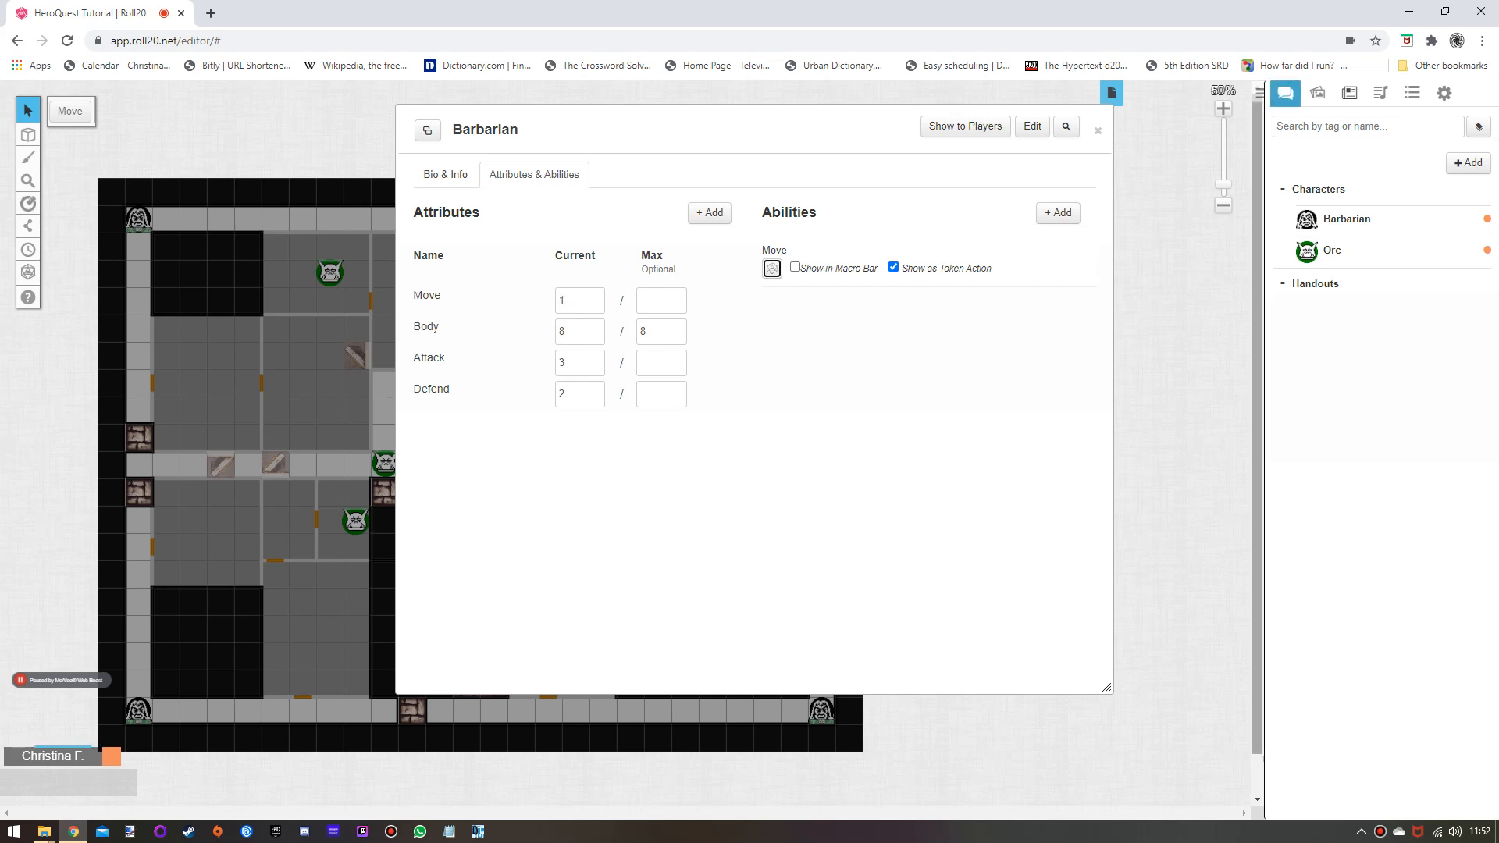
{"action": "left_click", "coordinate": [1285, 93]}
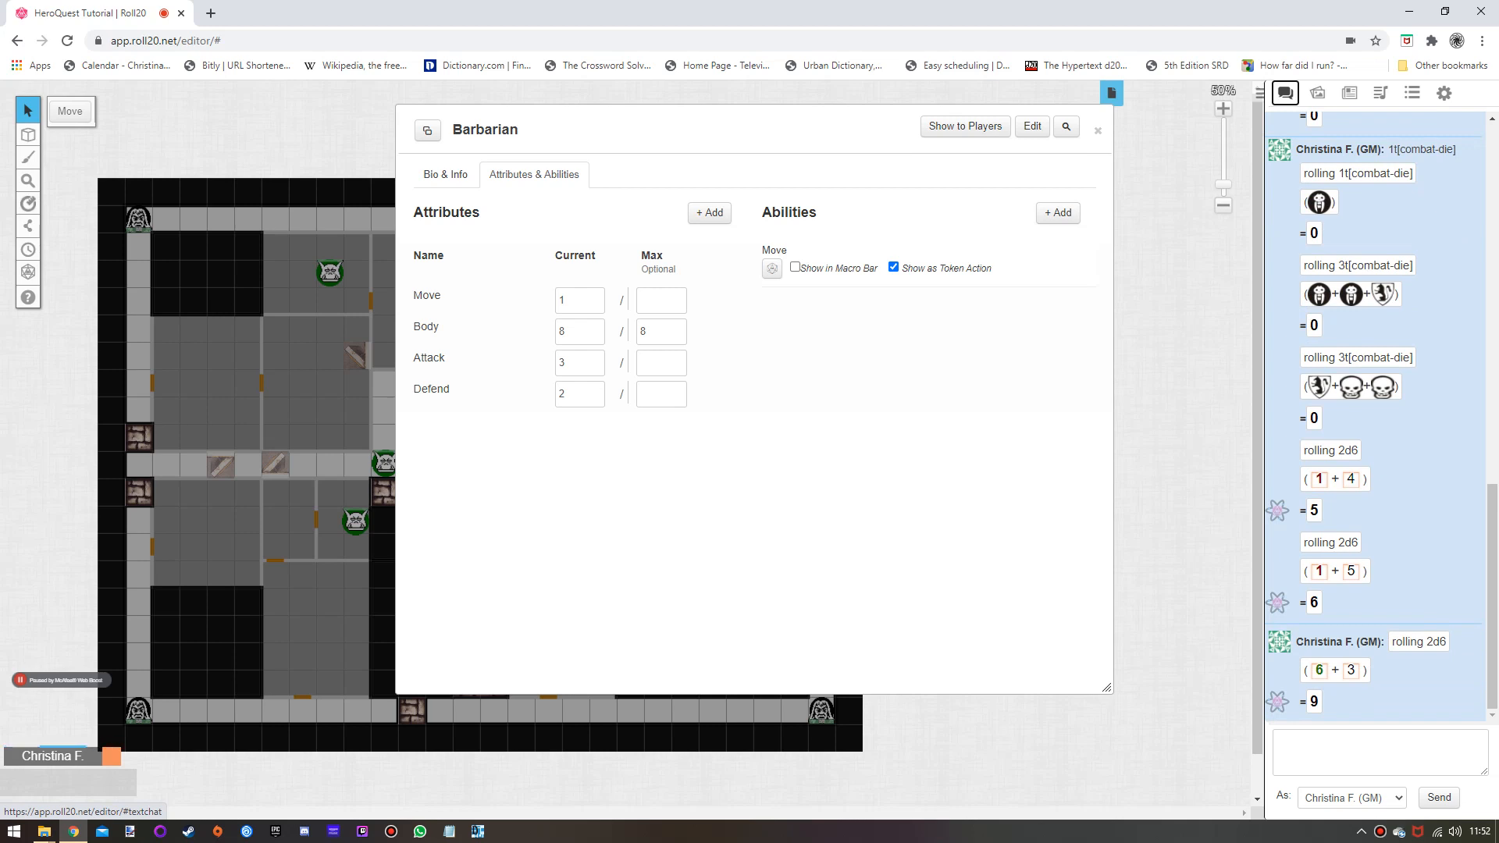
Replace the fixed dice number in the Move ability's command so it reads /roll @{Move}d6, and test it.
{"action": "left_click", "coordinate": [1054, 250]}
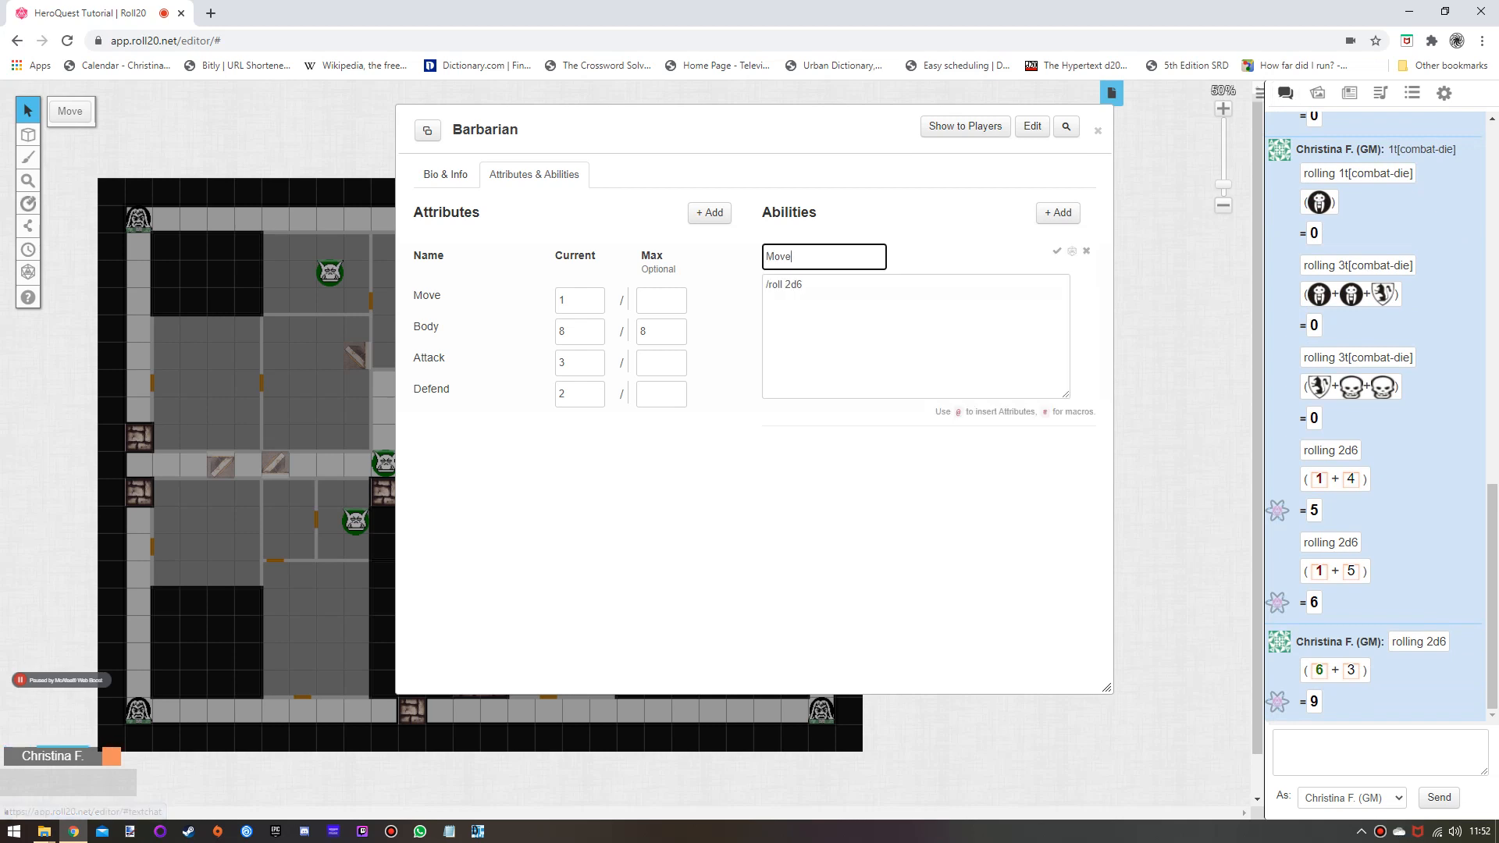
{"action": "left_click_drag", "start_coordinate": [784, 285], "coordinate": [791, 285]}
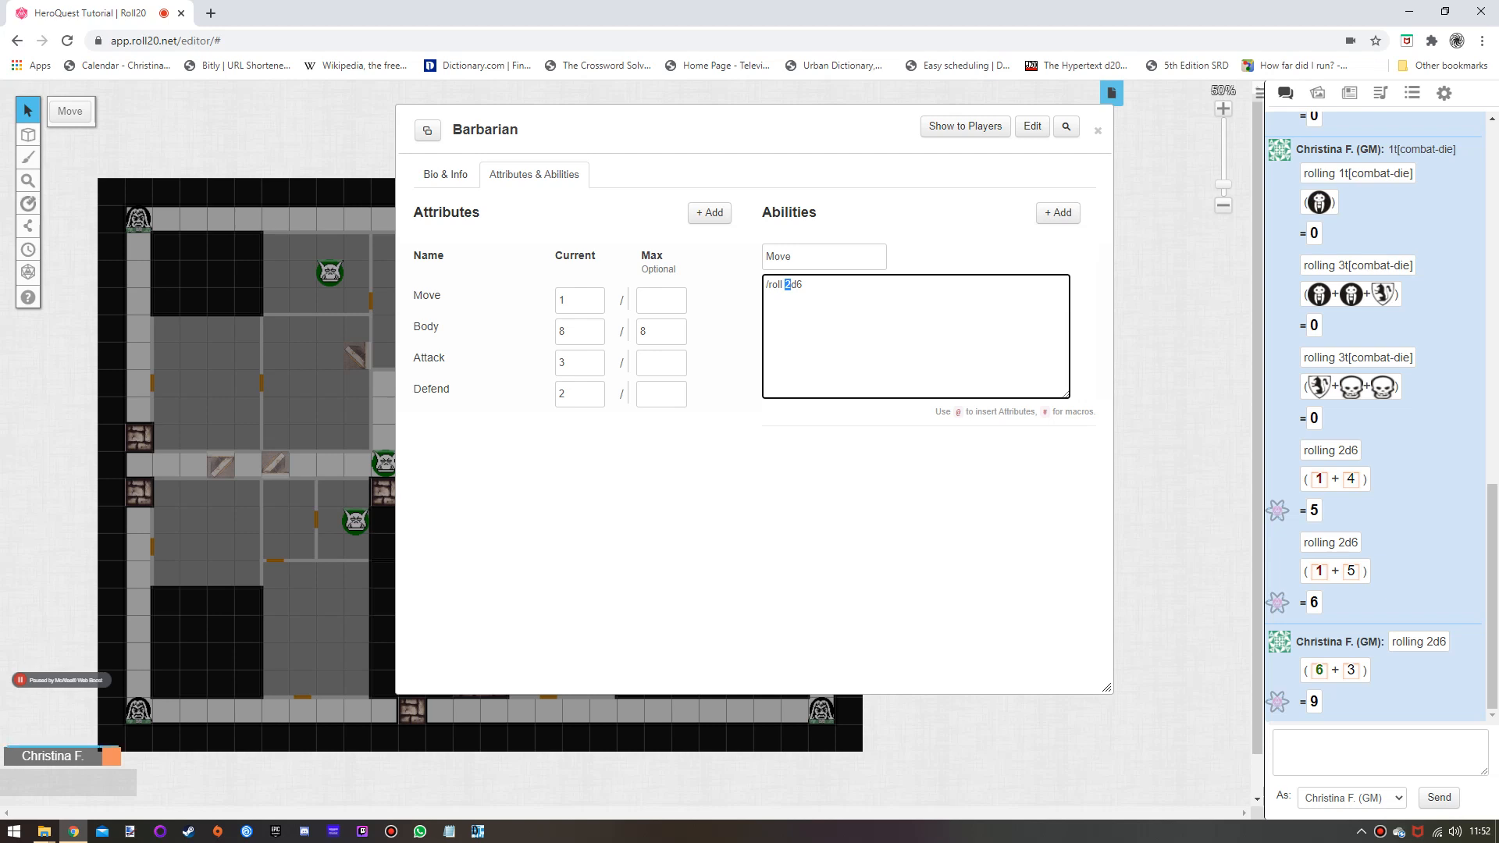
{"action": "type", "text": "@"}
{"action": "type", "text": "{"}
{"action": "type", "text": "}"}
{"action": "type", "text": "Move"}
{"action": "left_click", "coordinate": [1072, 251]}
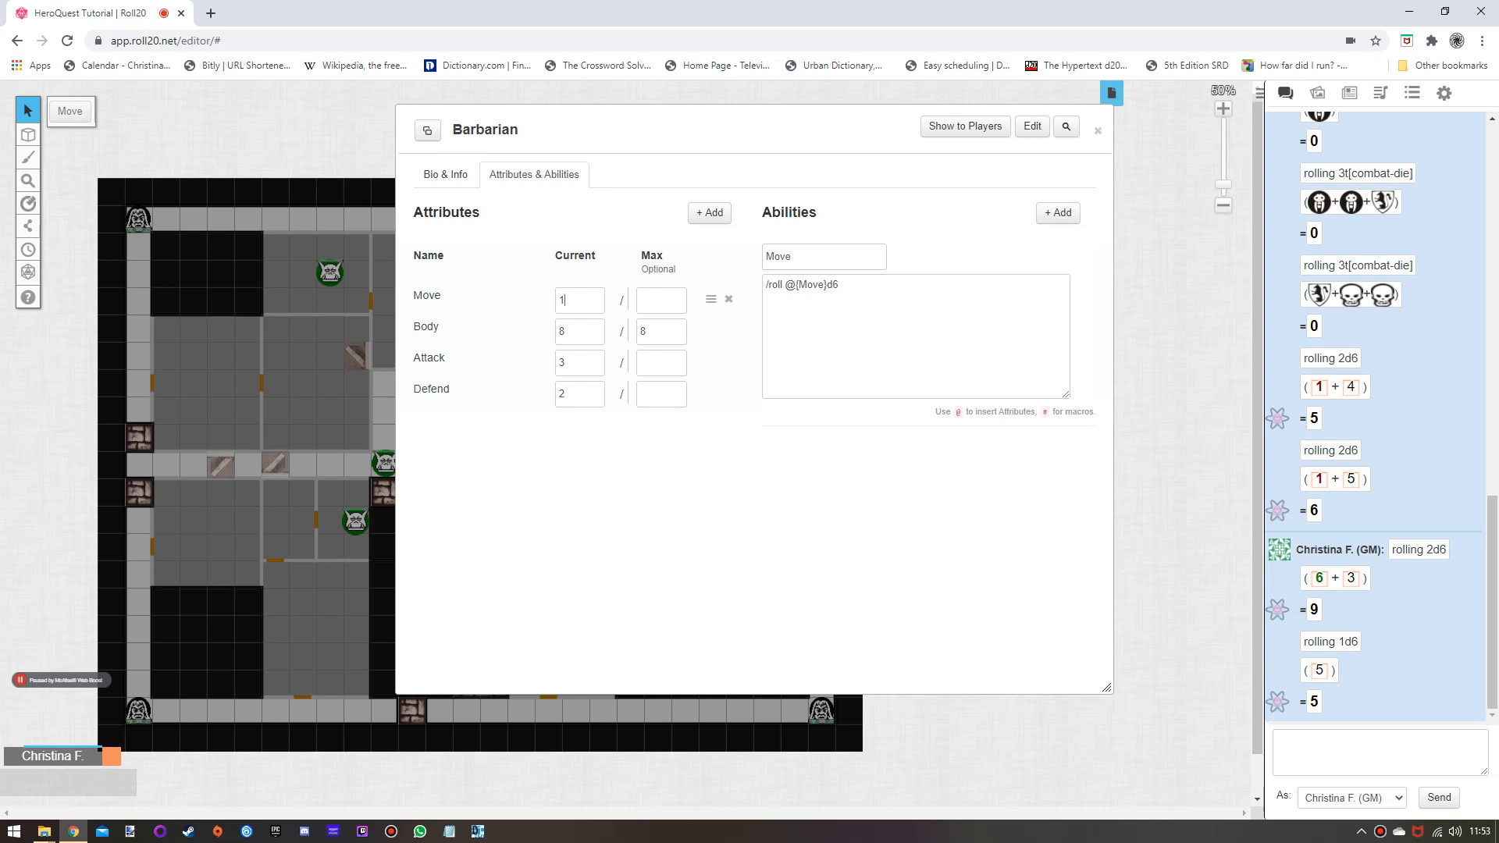
Set the Barbarian's Move attribute to 4, save the Move ability, and test-roll it.
{"action": "double_click", "coordinate": [563, 301]}
{"action": "type", "text": "4"}
{"action": "left_click", "coordinate": [1058, 251]}
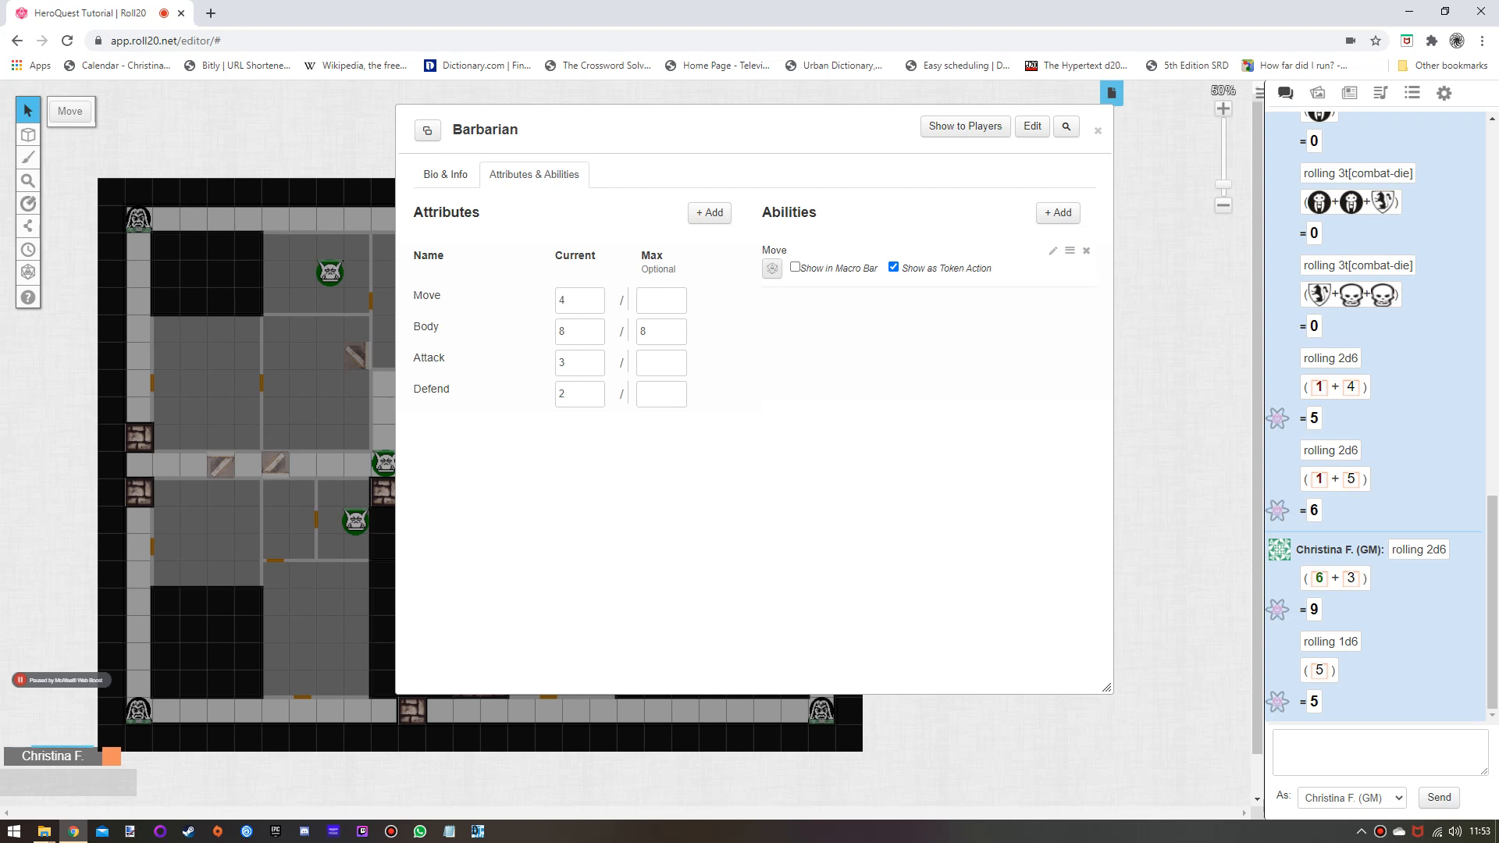
{"action": "left_click", "coordinate": [772, 268]}
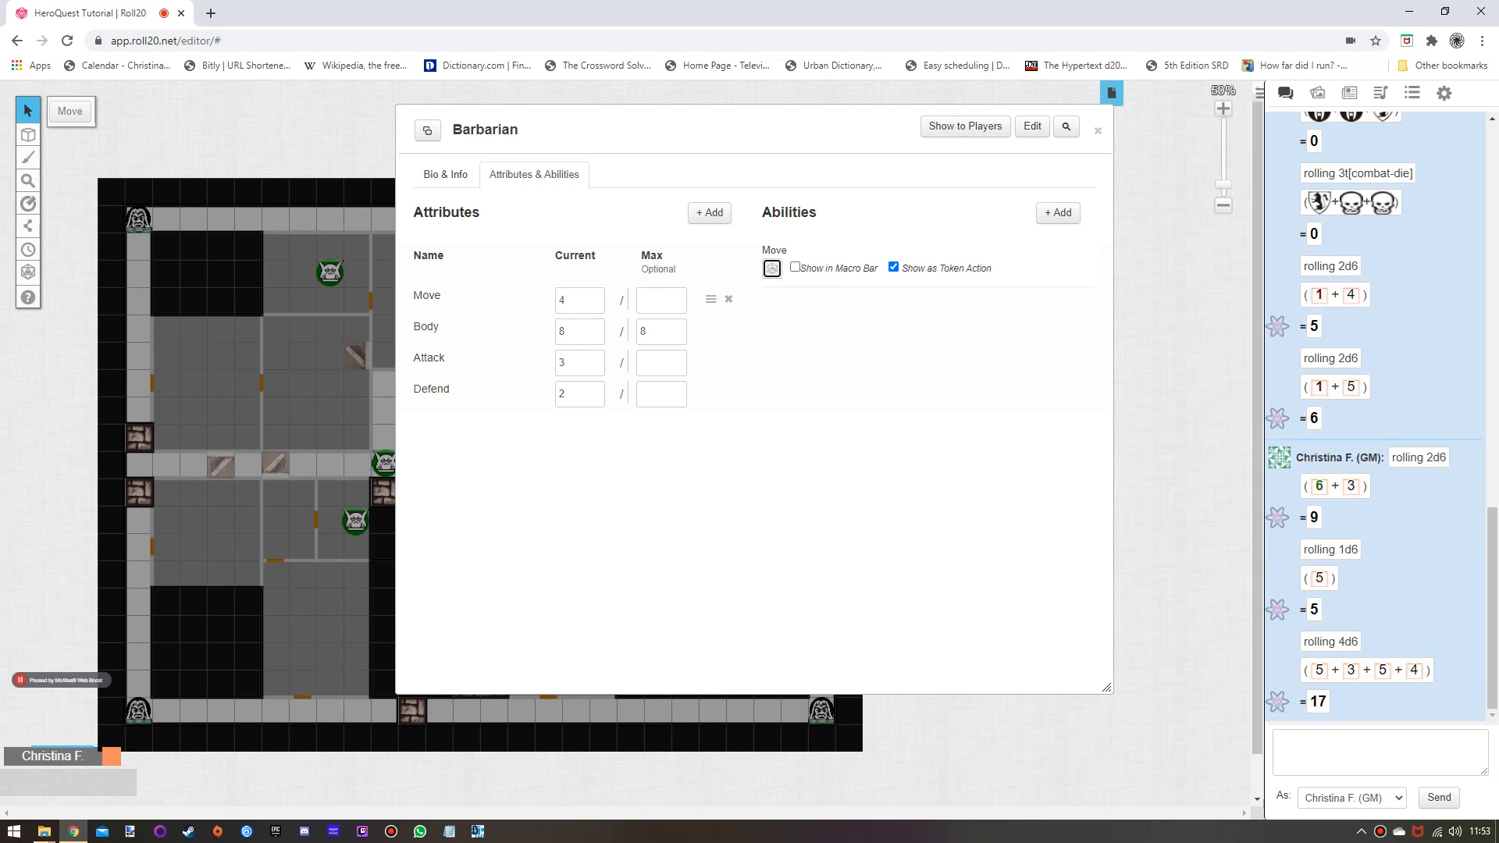
Set the Move attribute to 2, check the Move ability's command against the attributes, and test-roll the ability.
{"action": "double_click", "coordinate": [561, 300]}
{"action": "type", "text": "2"}
{"action": "left_click", "coordinate": [771, 268]}
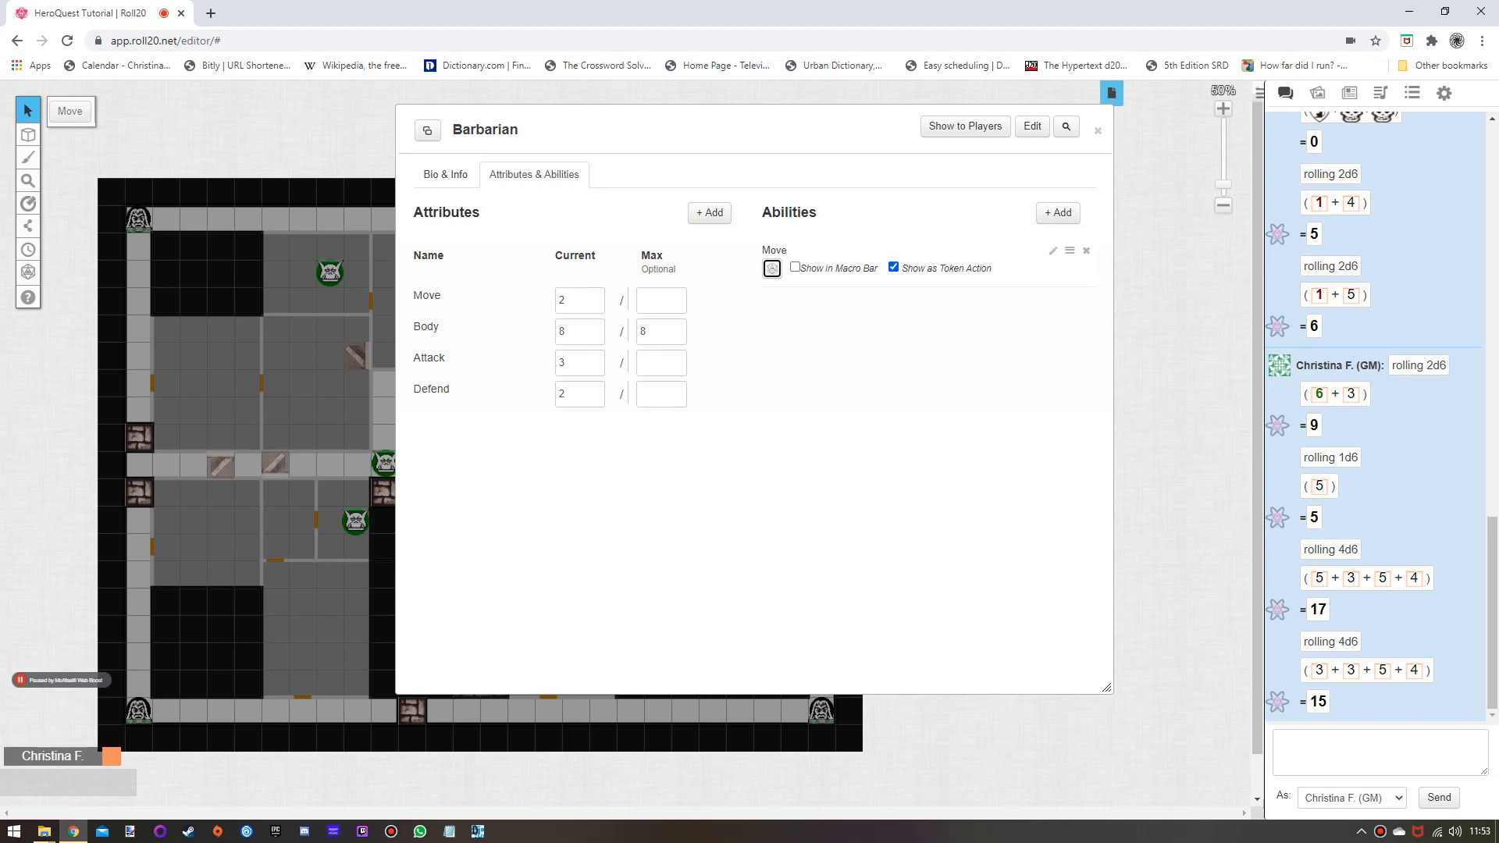
{"action": "left_click", "coordinate": [1053, 250]}
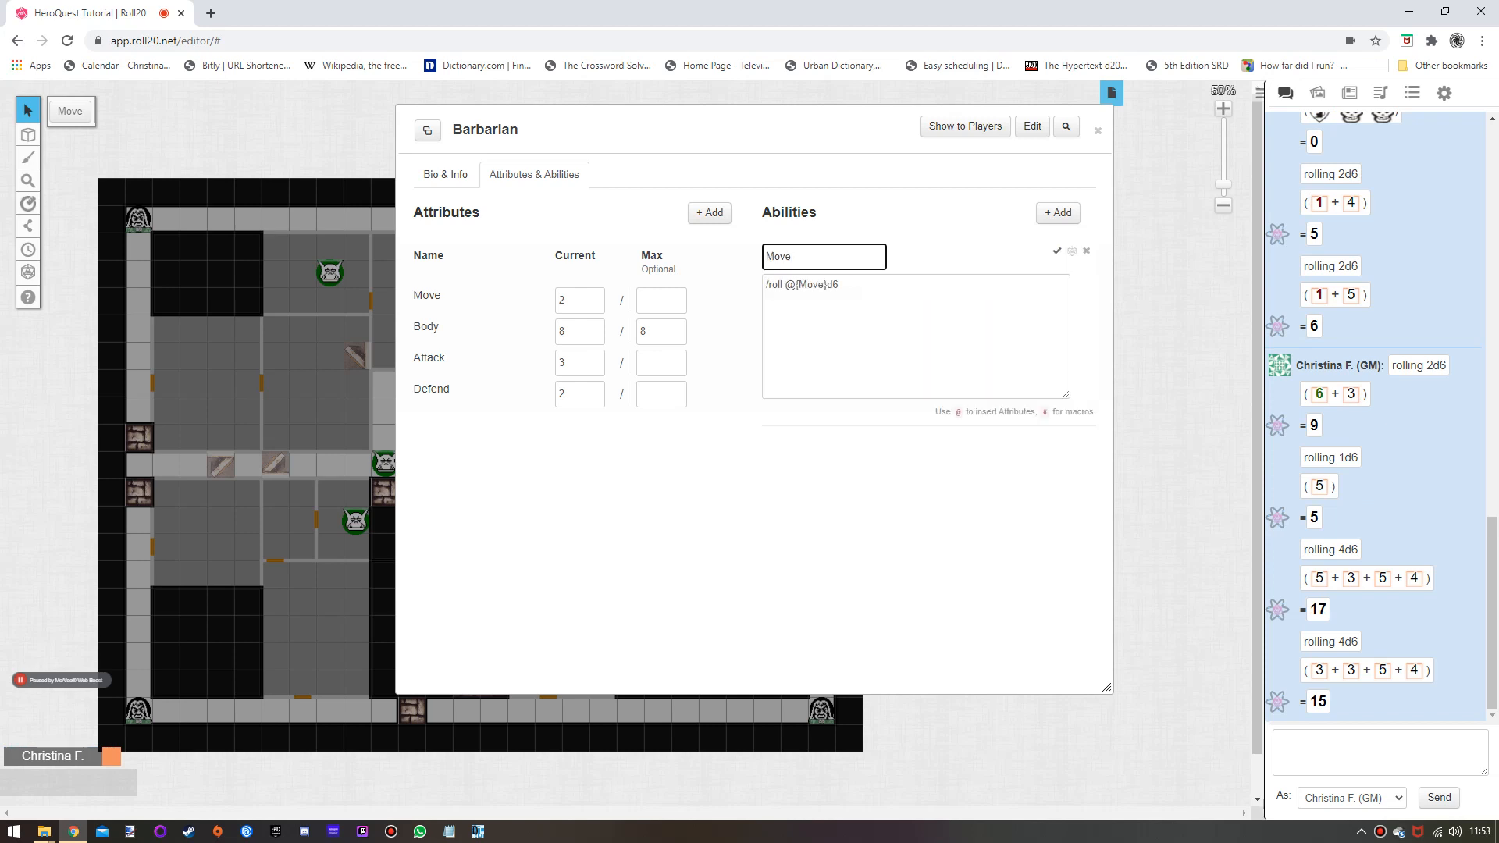
{"action": "left_click", "coordinate": [750, 460]}
{"action": "left_click", "coordinate": [581, 300]}
{"action": "left_click", "coordinate": [581, 332]}
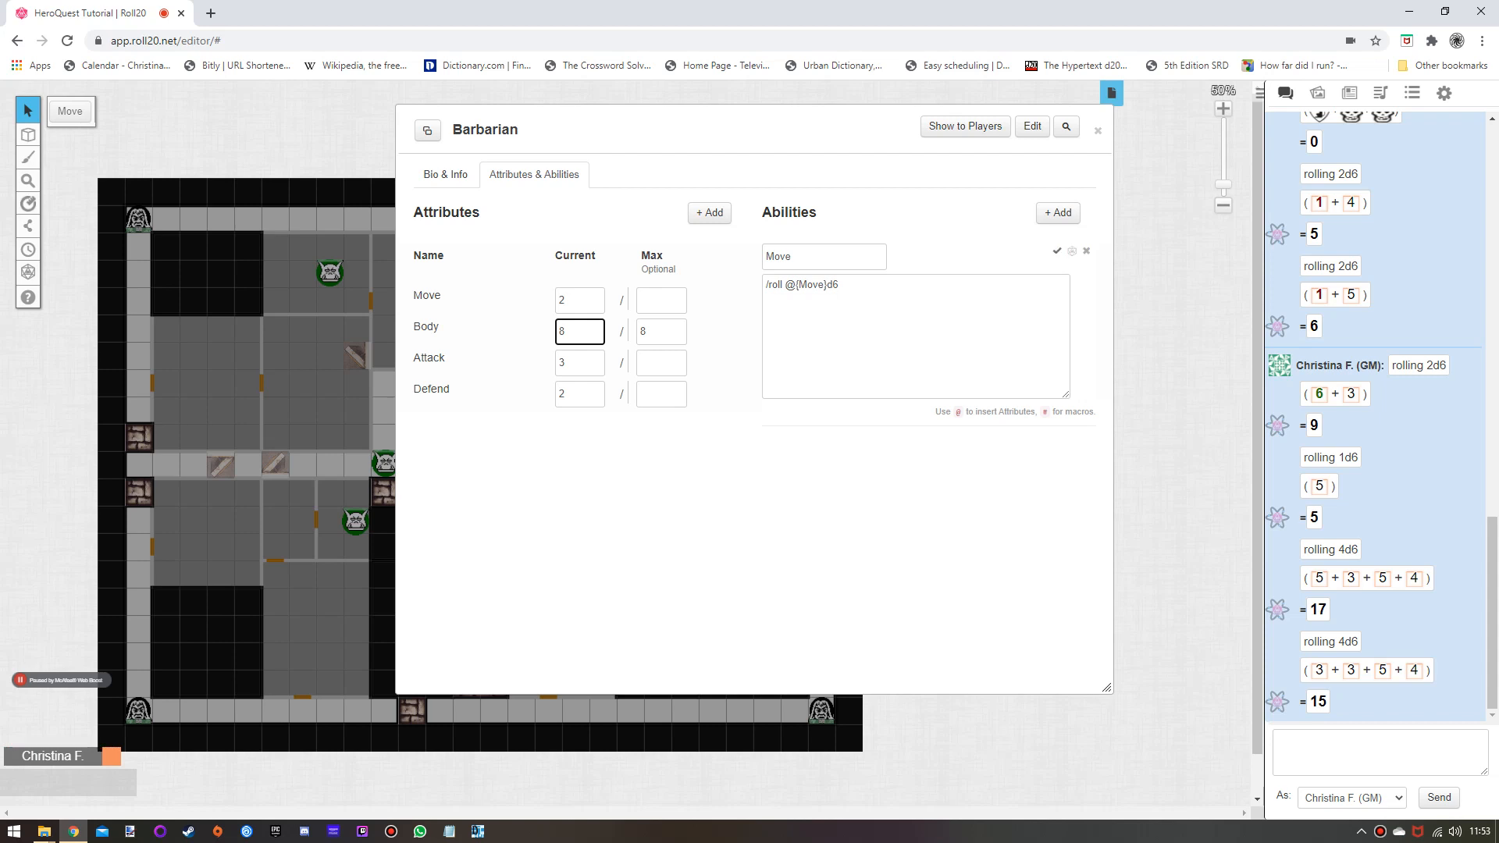
{"action": "left_click", "coordinate": [1056, 251]}
{"action": "left_click", "coordinate": [772, 268]}
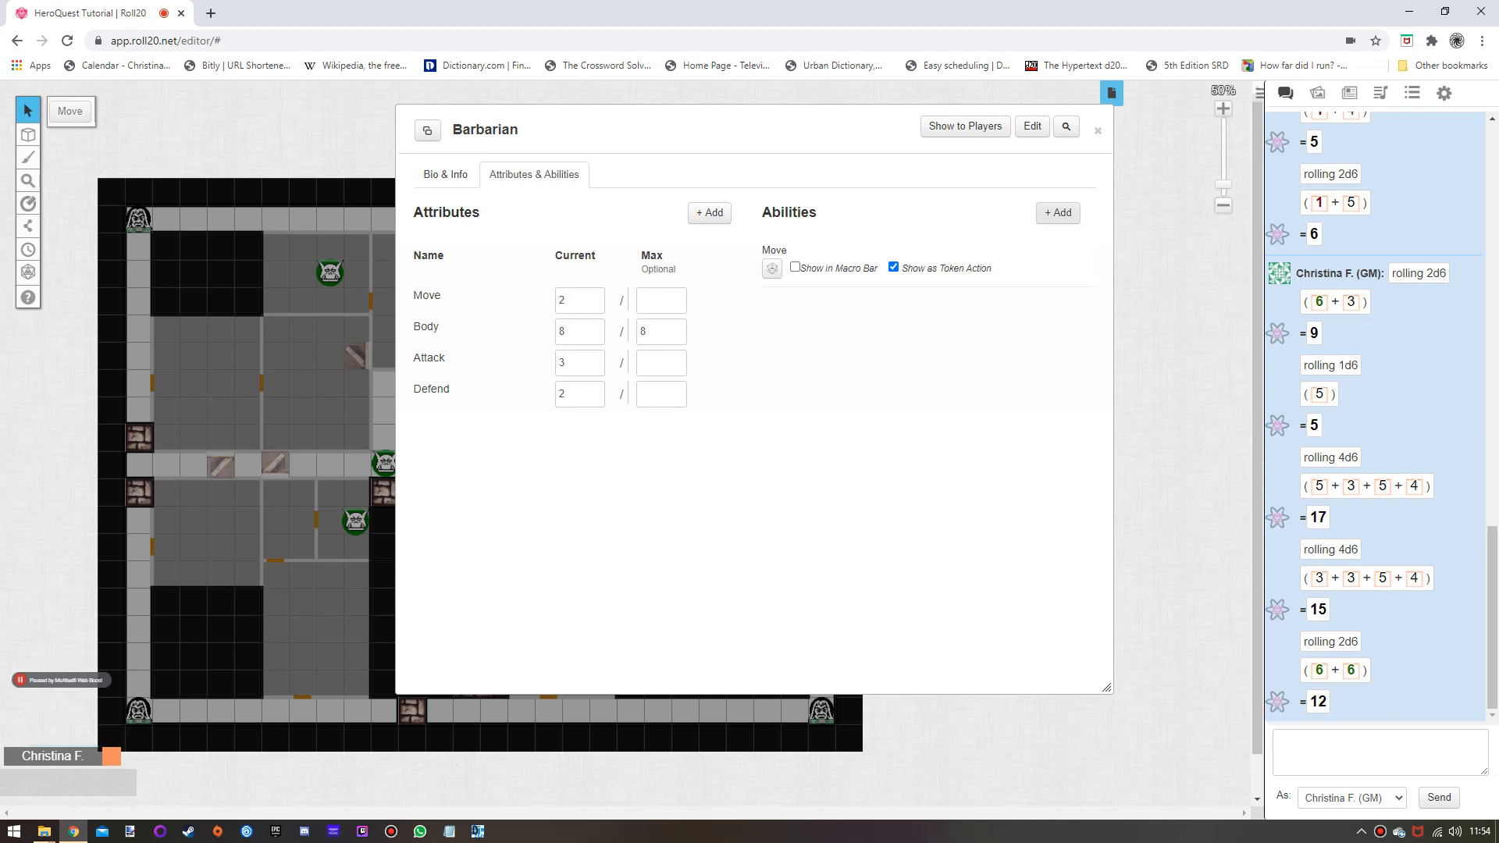
Add an ability named Attack with the command /roll @{Attack}t[combat-die], test-roll it, and save it.
{"action": "left_click", "coordinate": [1058, 212]}
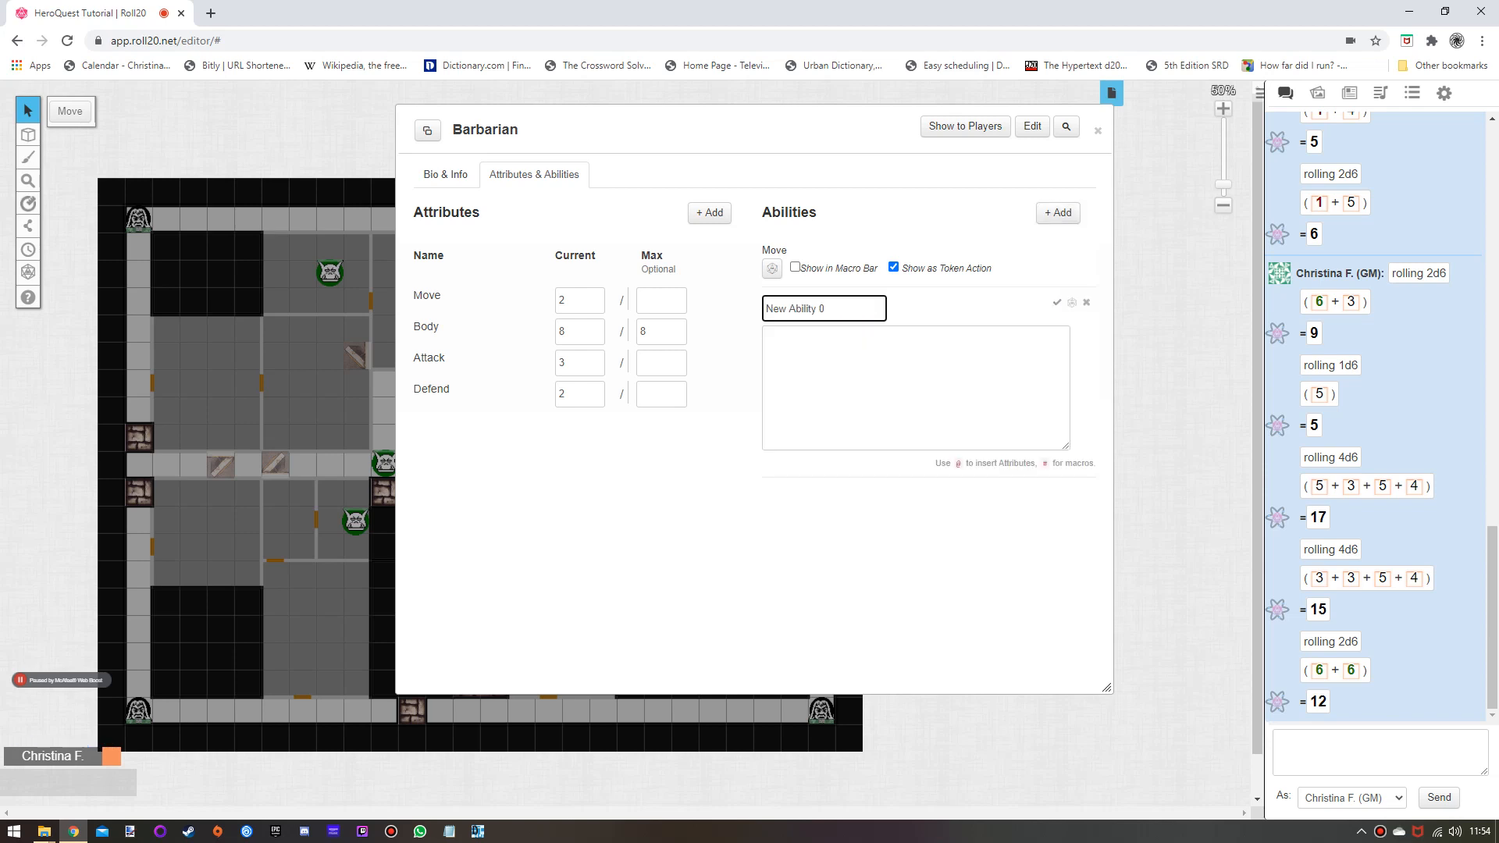
{"action": "left_click_drag", "start_coordinate": [826, 309], "coordinate": [762, 309]}
{"action": "type", "text": "Attack"}
{"action": "left_click", "coordinate": [784, 337]}
{"action": "type", "text": "/r"}
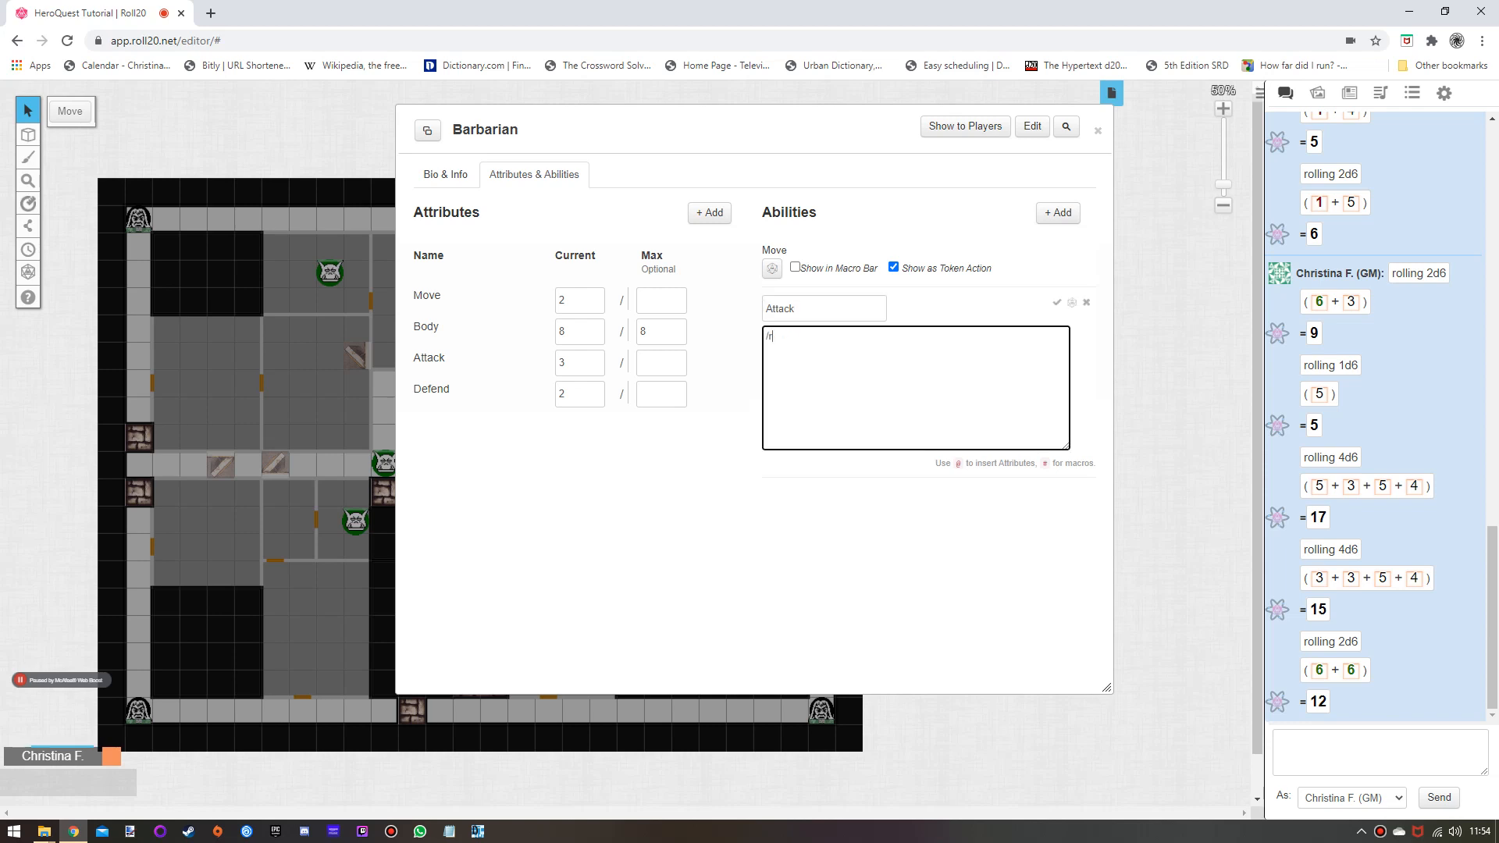
{"action": "type", "text": "oll"}
{"action": "type", "text": "@{Attack}t[combat-die]"}
{"action": "left_click", "coordinate": [1072, 302]}
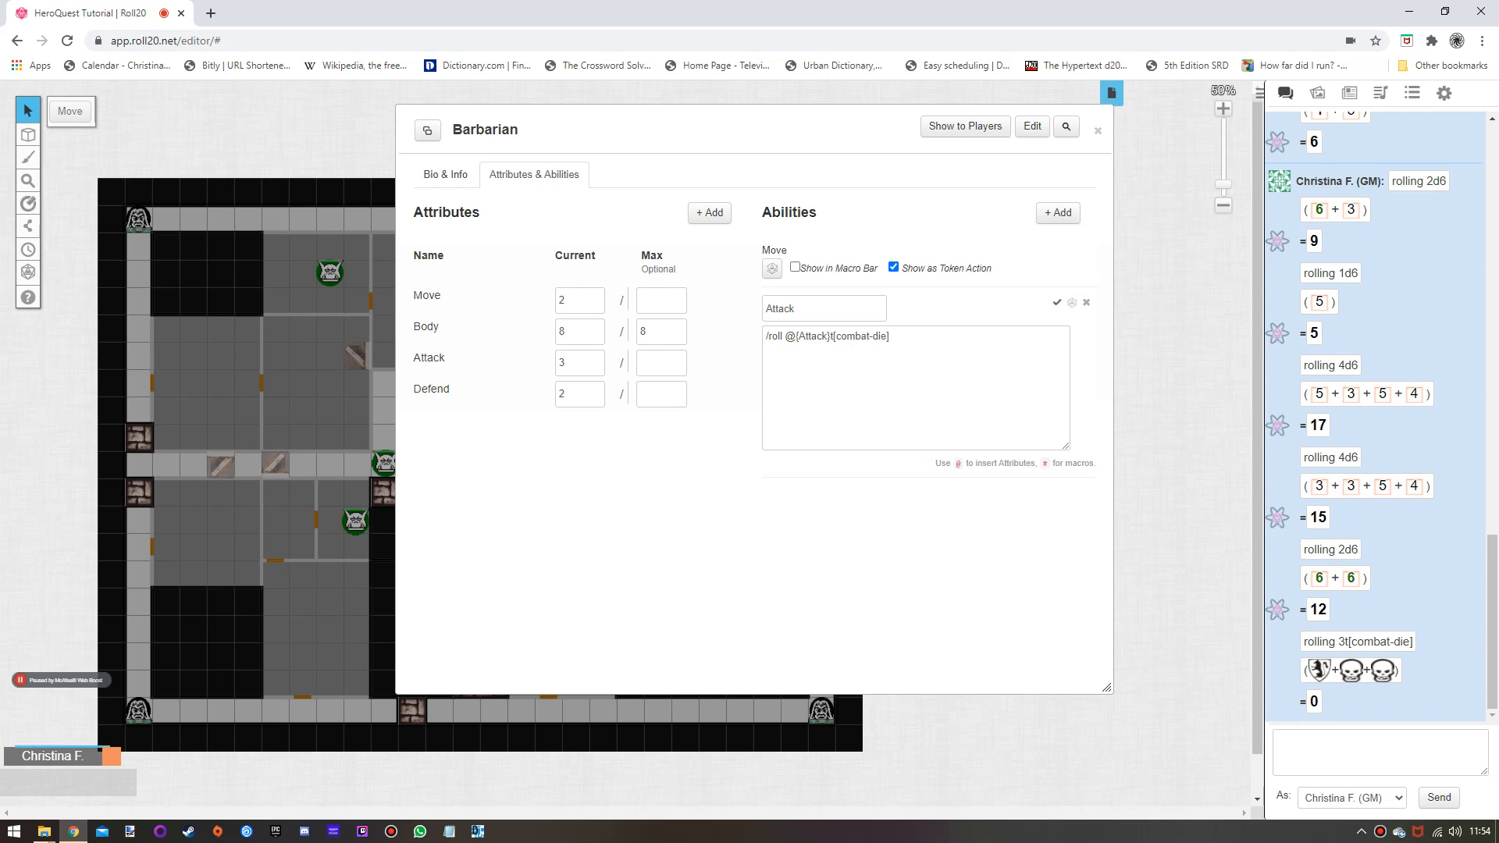
{"action": "left_click", "coordinate": [1057, 302]}
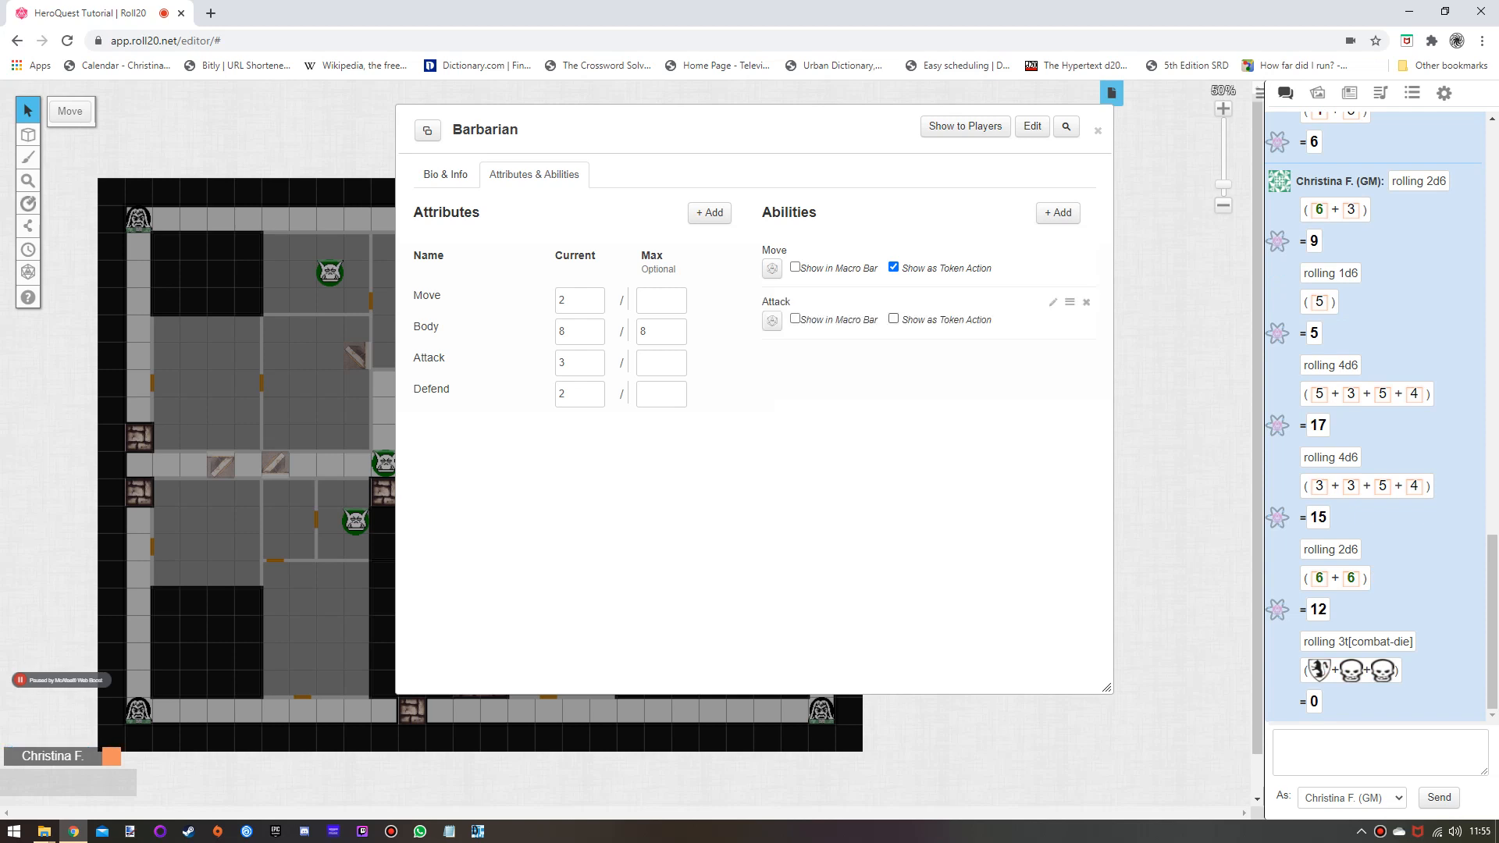
Show the Attack ability as a token action and roll it from a Barbarian token on the map.
{"action": "left_click", "coordinate": [893, 318]}
{"action": "left_click", "coordinate": [139, 219]}
{"action": "left_click", "coordinate": [72, 111]}
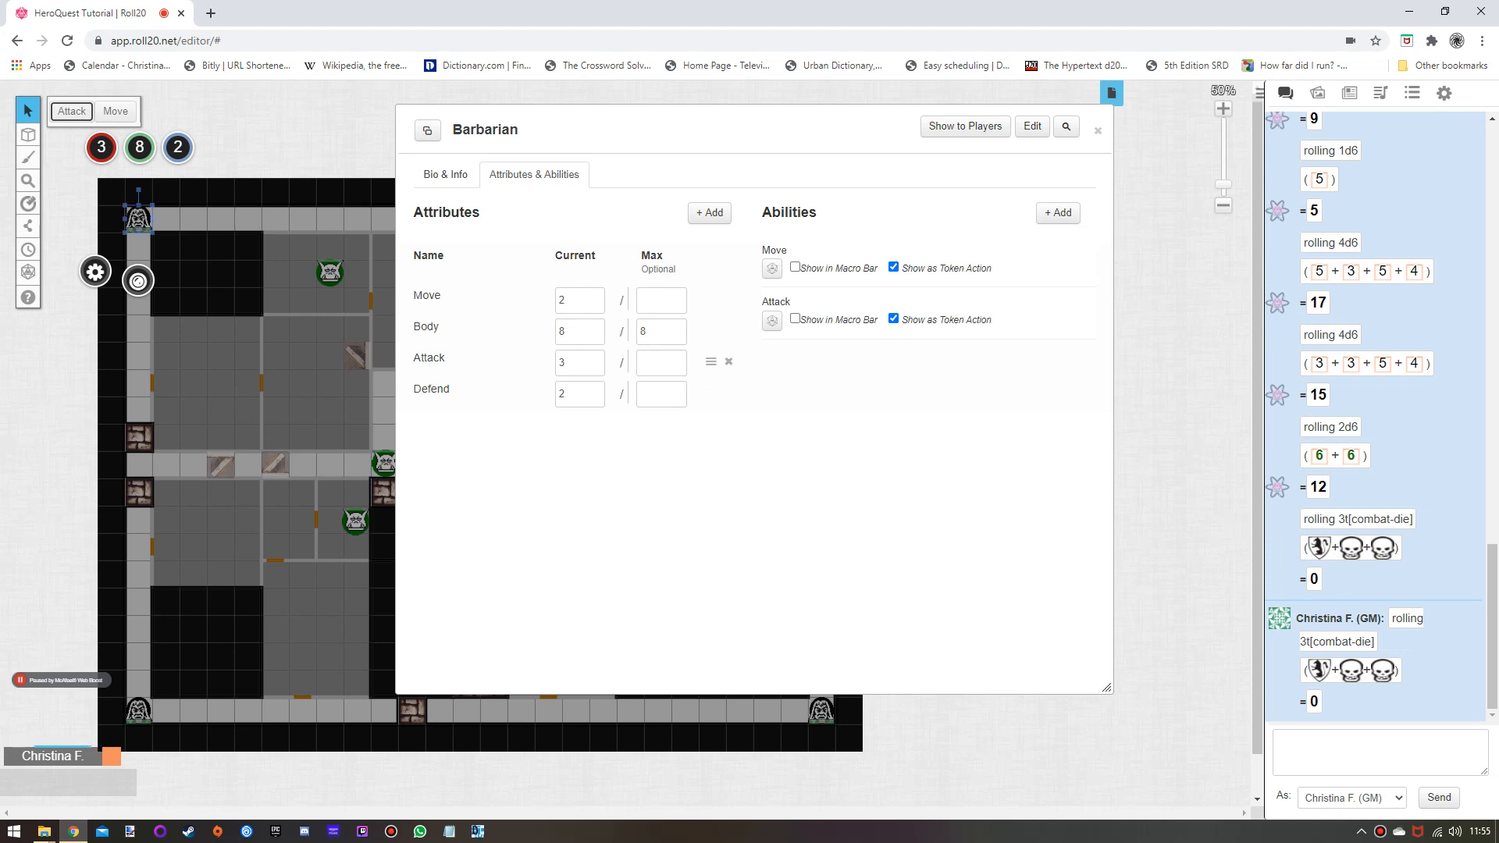
Set the Barbarian's Attack attribute to 5 and test-roll the Attack ability.
{"action": "left_click", "coordinate": [580, 363]}
{"action": "key", "text": "BackSpace"}
{"action": "type", "text": "5"}
{"action": "left_click", "coordinate": [771, 321]}
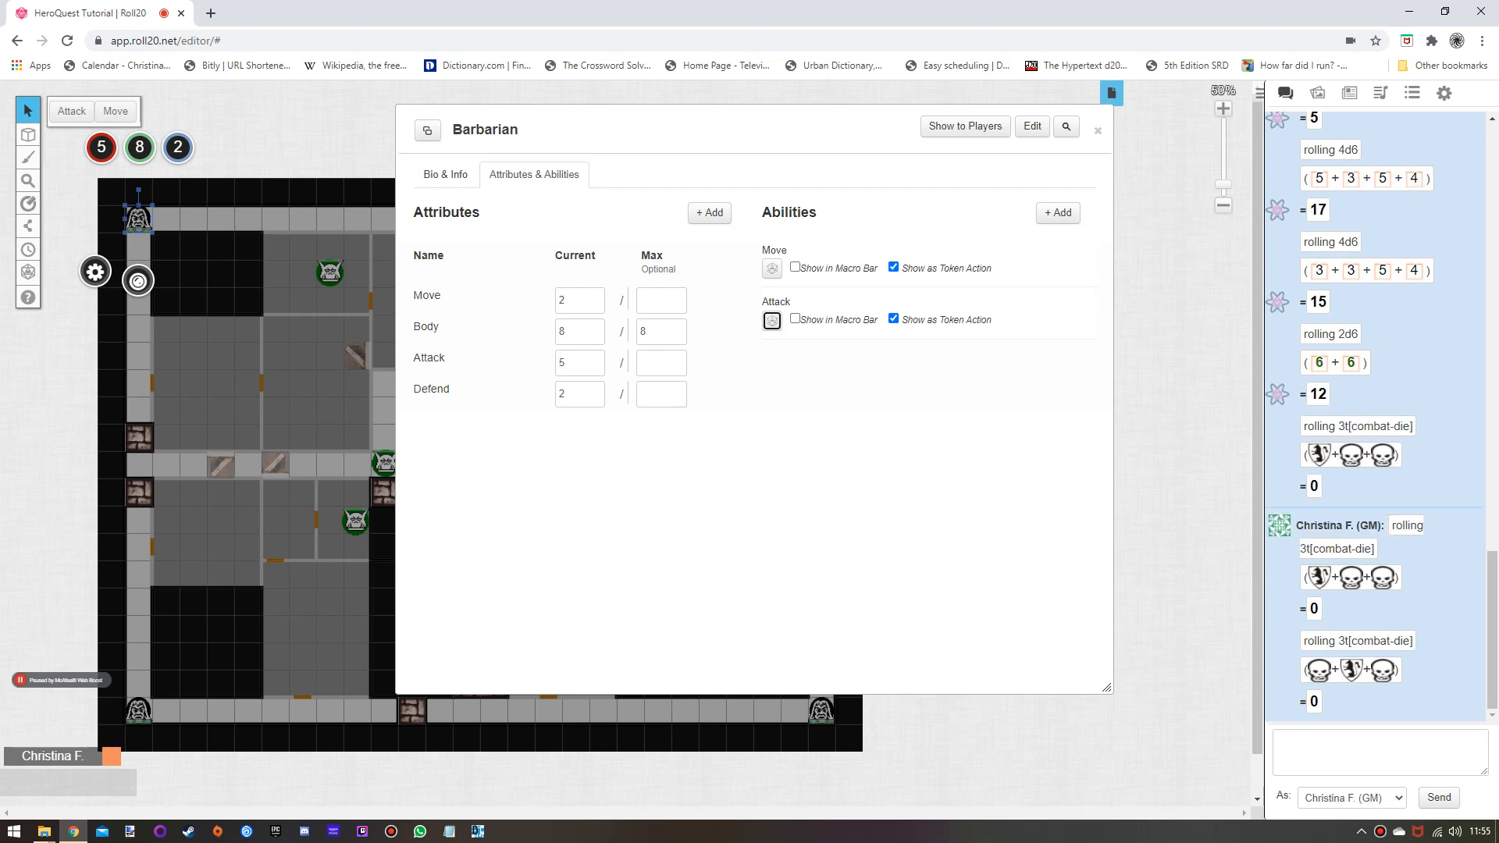
{"action": "left_click", "coordinate": [579, 364]}
{"action": "left_click", "coordinate": [771, 321]}
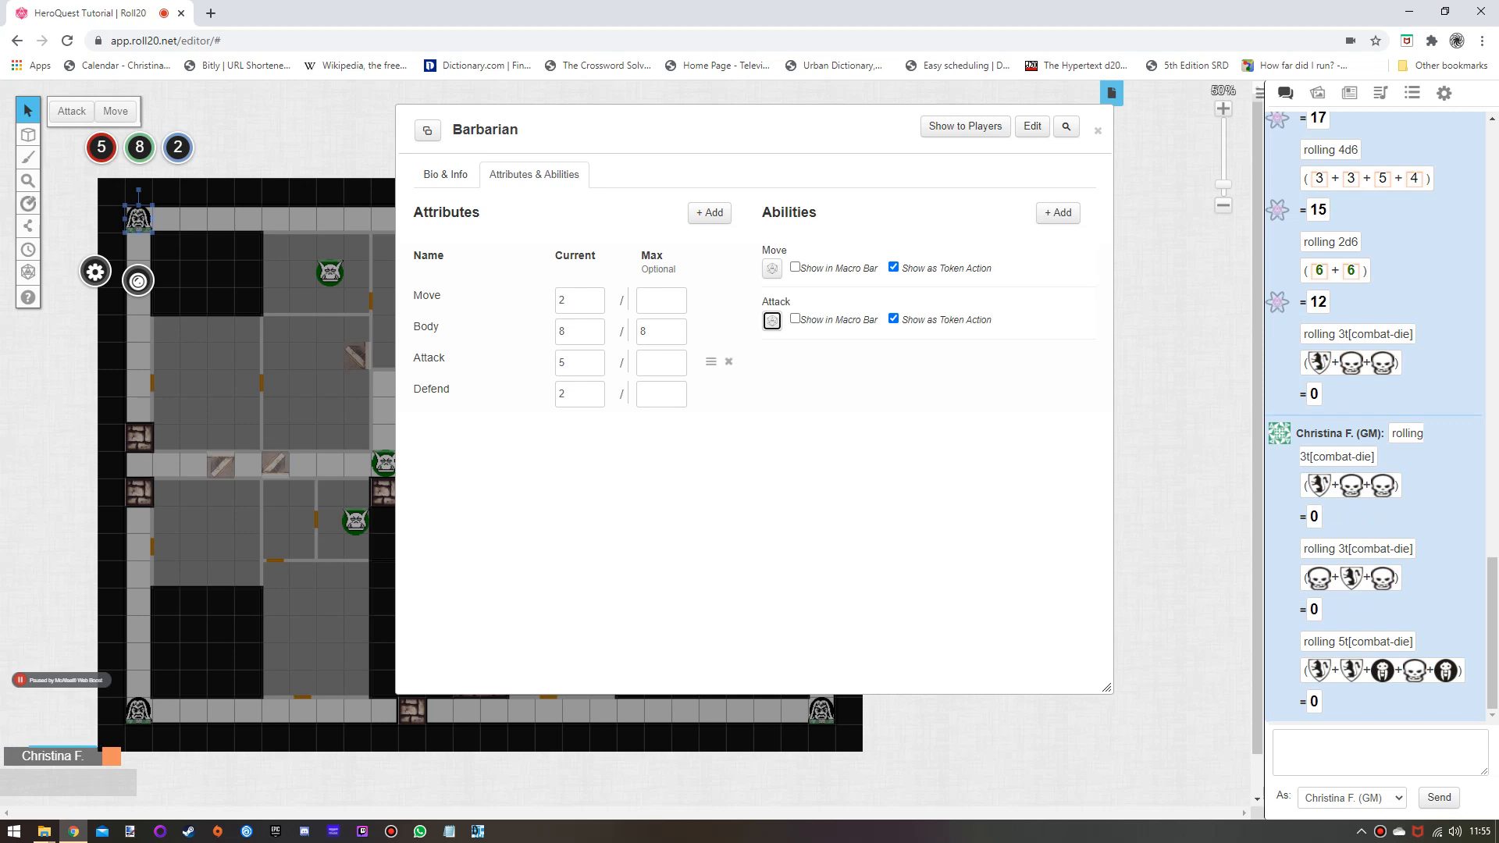
Set the Attack attribute to 3 and test-roll the Attack ability again.
{"action": "double_click", "coordinate": [562, 363]}
{"action": "type", "text": "3"}
{"action": "left_click", "coordinate": [703, 476]}
{"action": "left_click", "coordinate": [771, 321]}
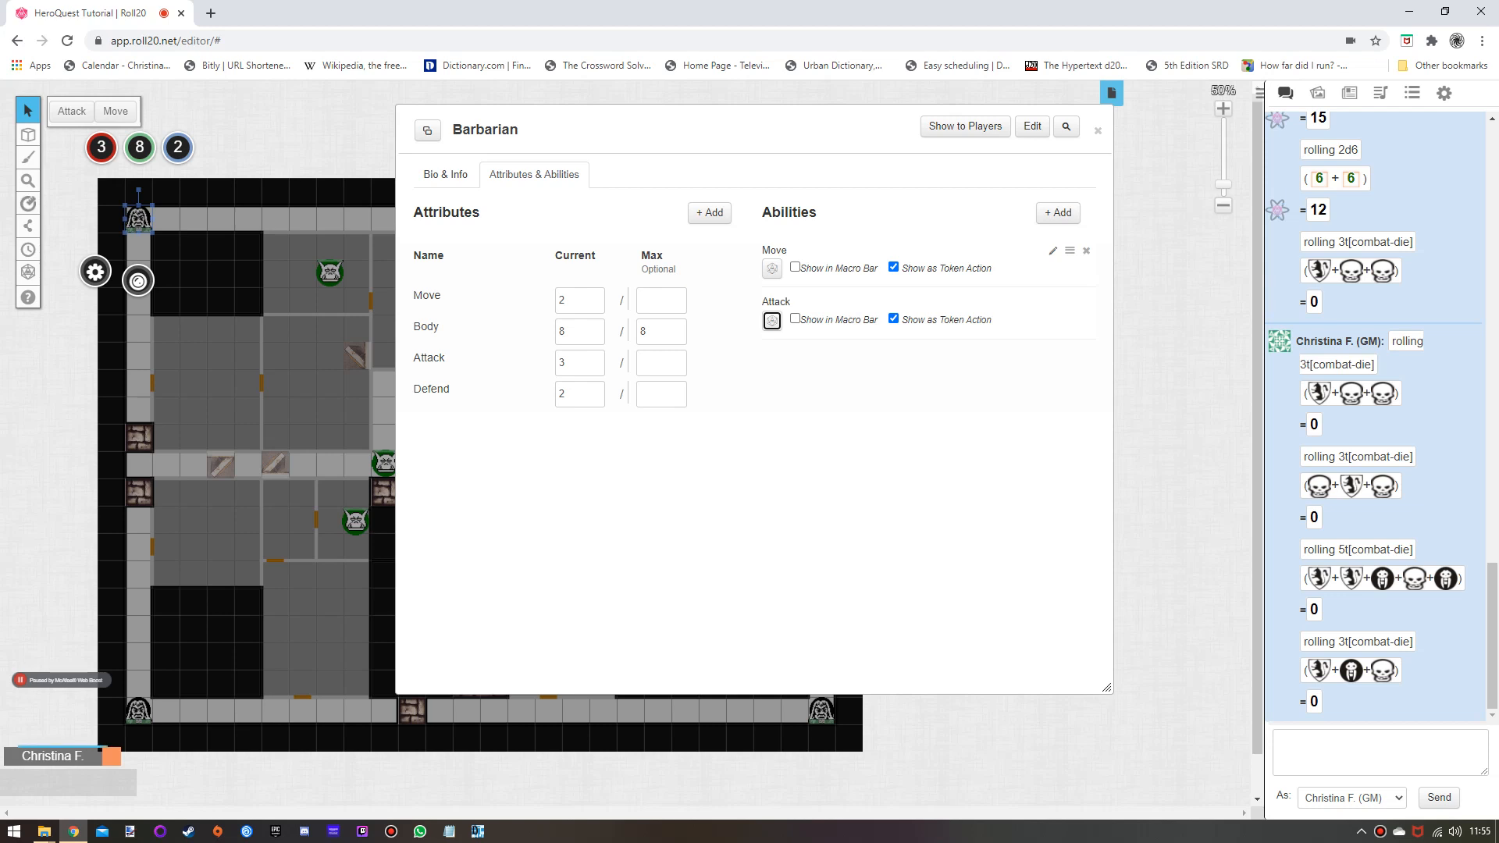
Add the line "The Barbarian Moves!" above the Move ability's roll command, test and save it, and close the sheet.
{"action": "left_click", "coordinate": [1052, 250]}
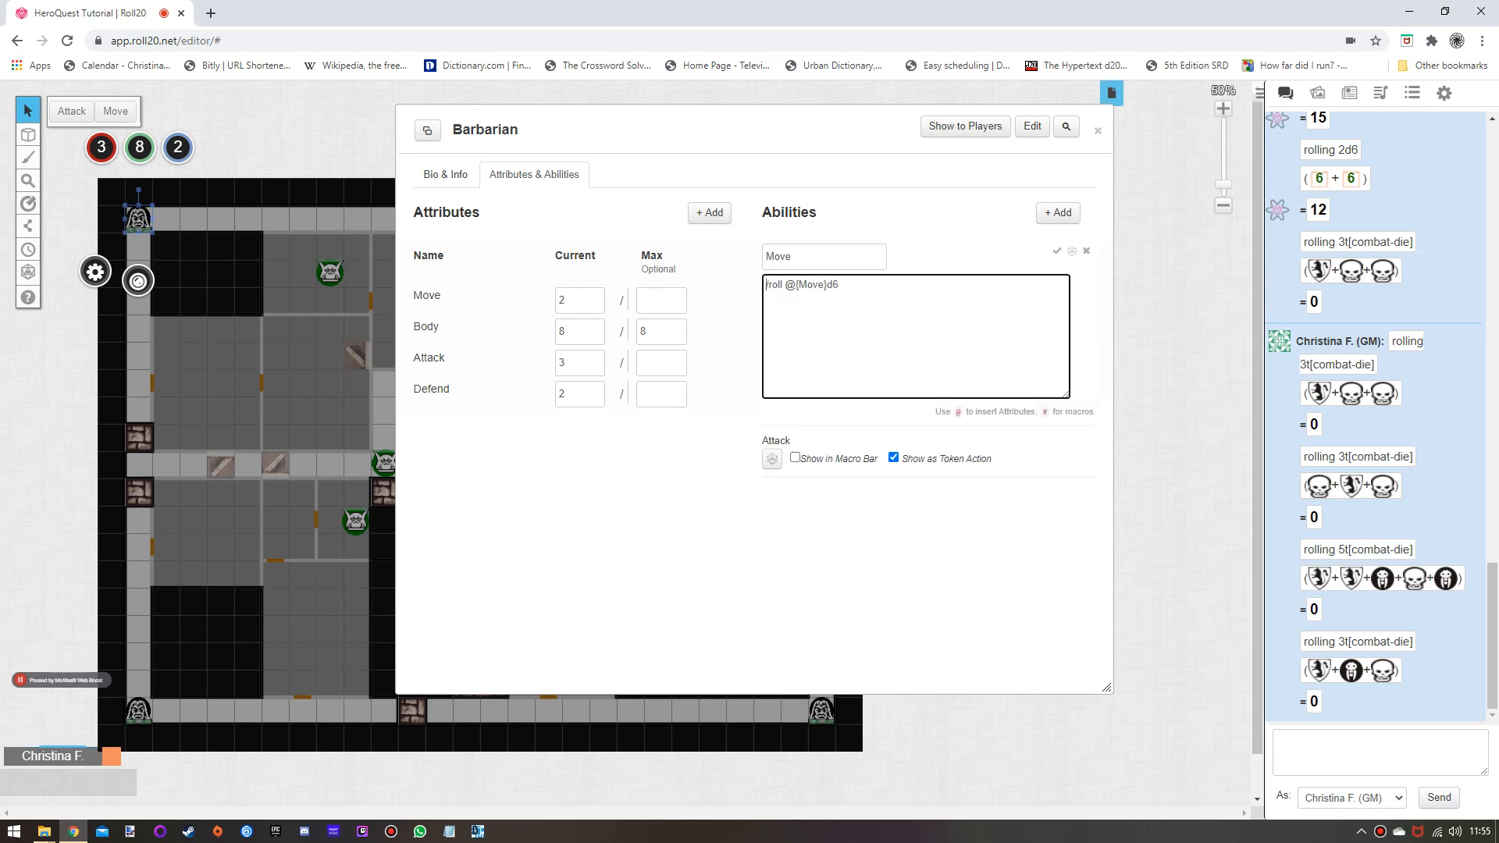
{"action": "key", "text": "Tab"}
{"action": "key", "text": "Return"}
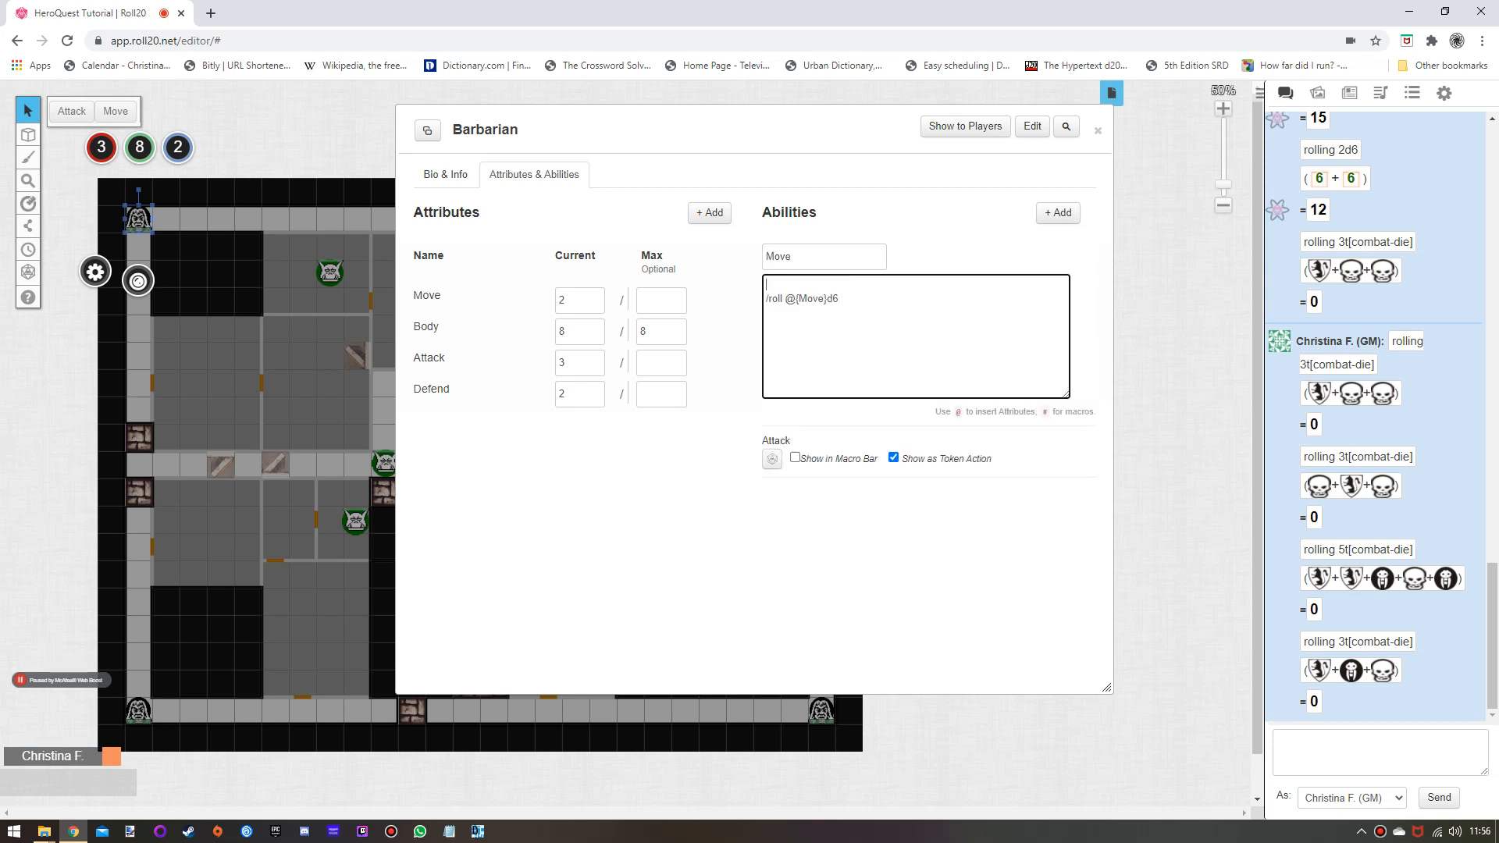
{"action": "type", "text": "The Barbarian Moves!"}
{"action": "left_click", "coordinate": [1072, 251]}
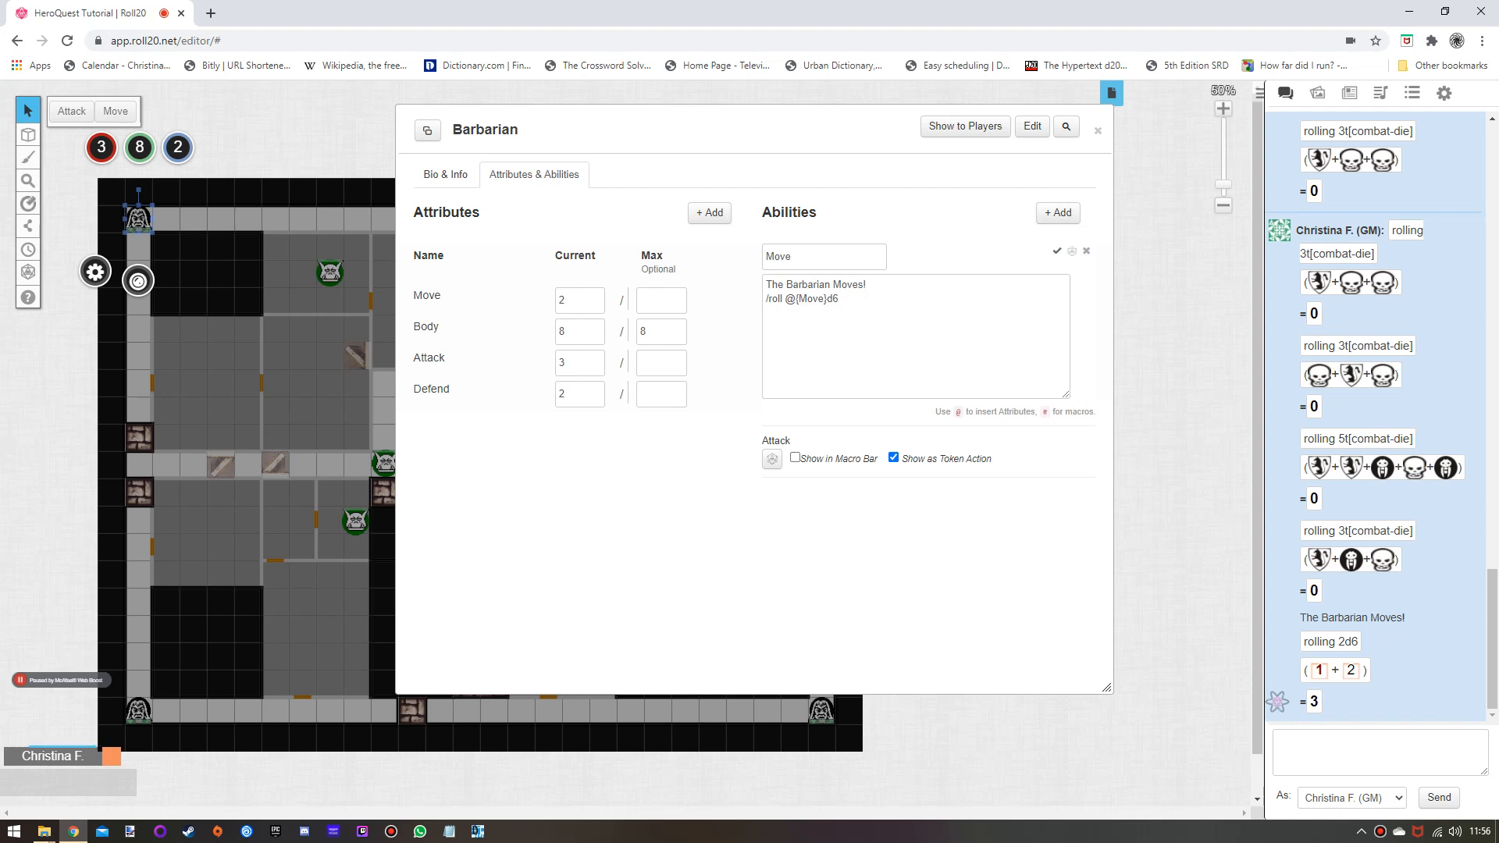
{"action": "left_click", "coordinate": [1056, 251]}
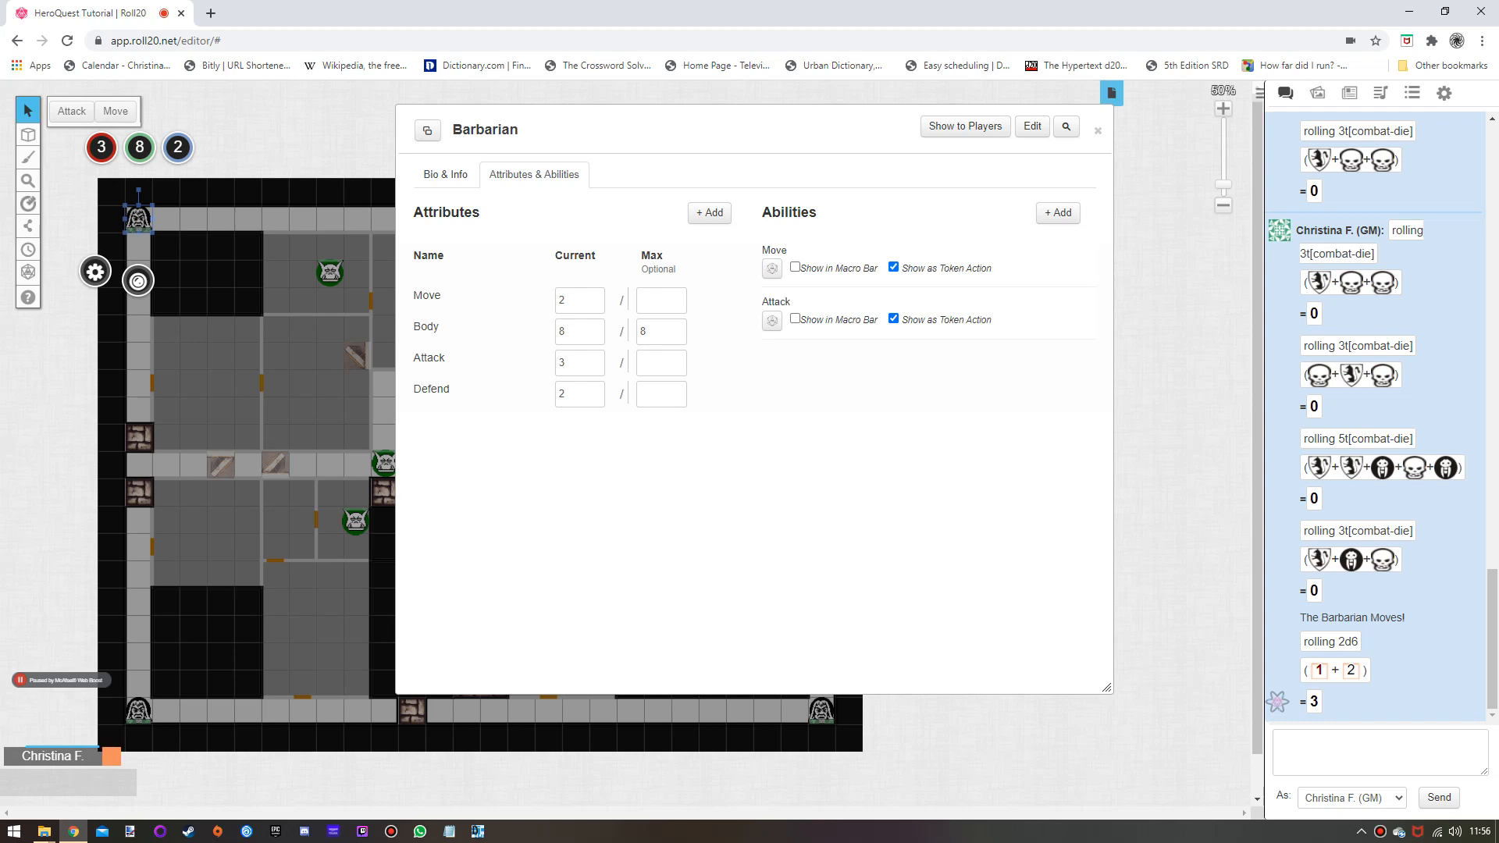
{"action": "left_click", "coordinate": [1098, 131]}
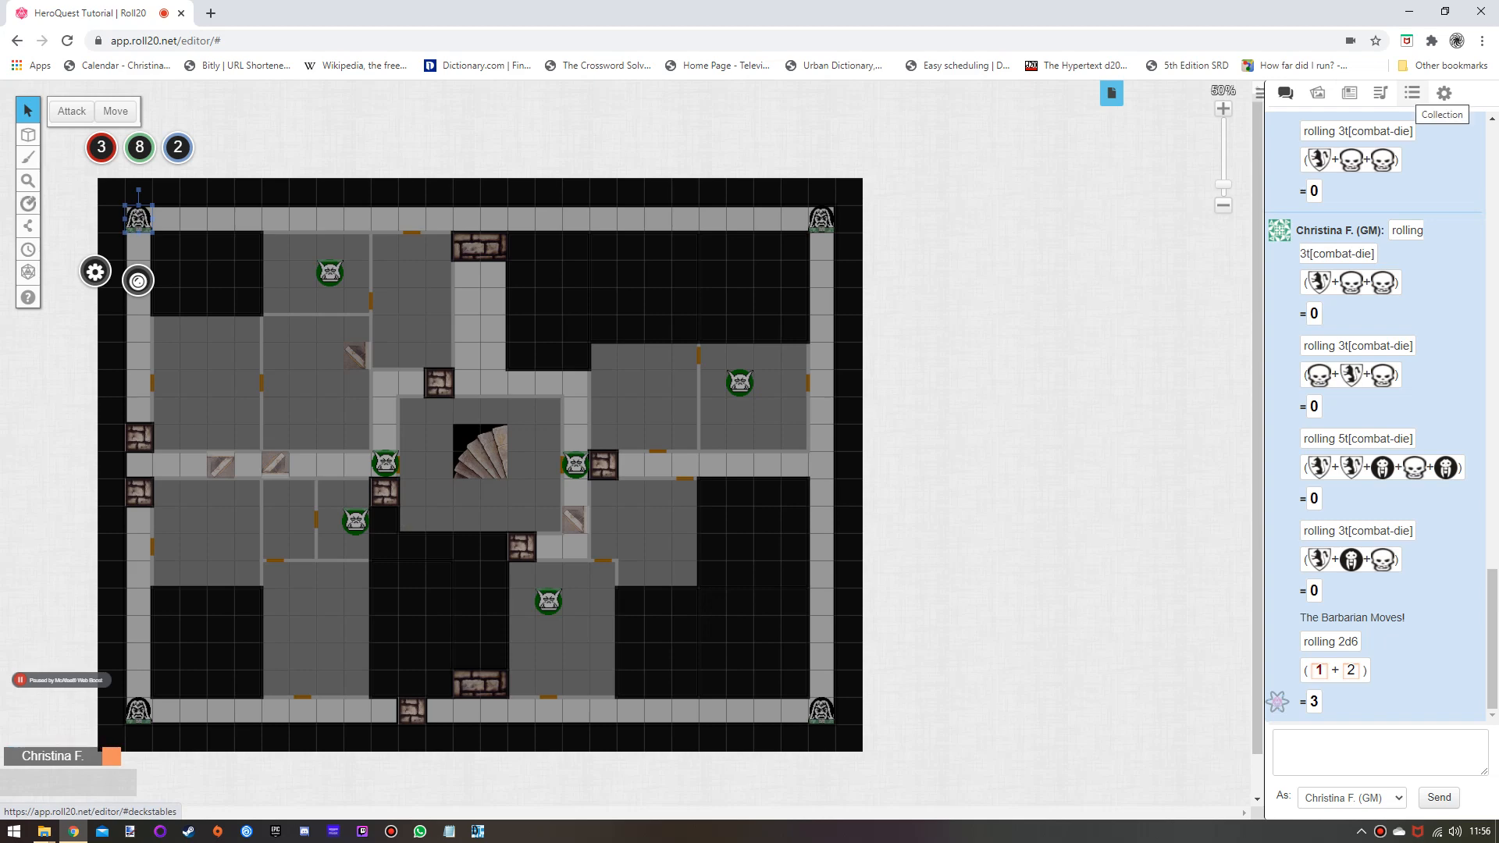
Add a new macro to the collection and name it Attack.
{"action": "left_click", "coordinate": [1411, 92]}
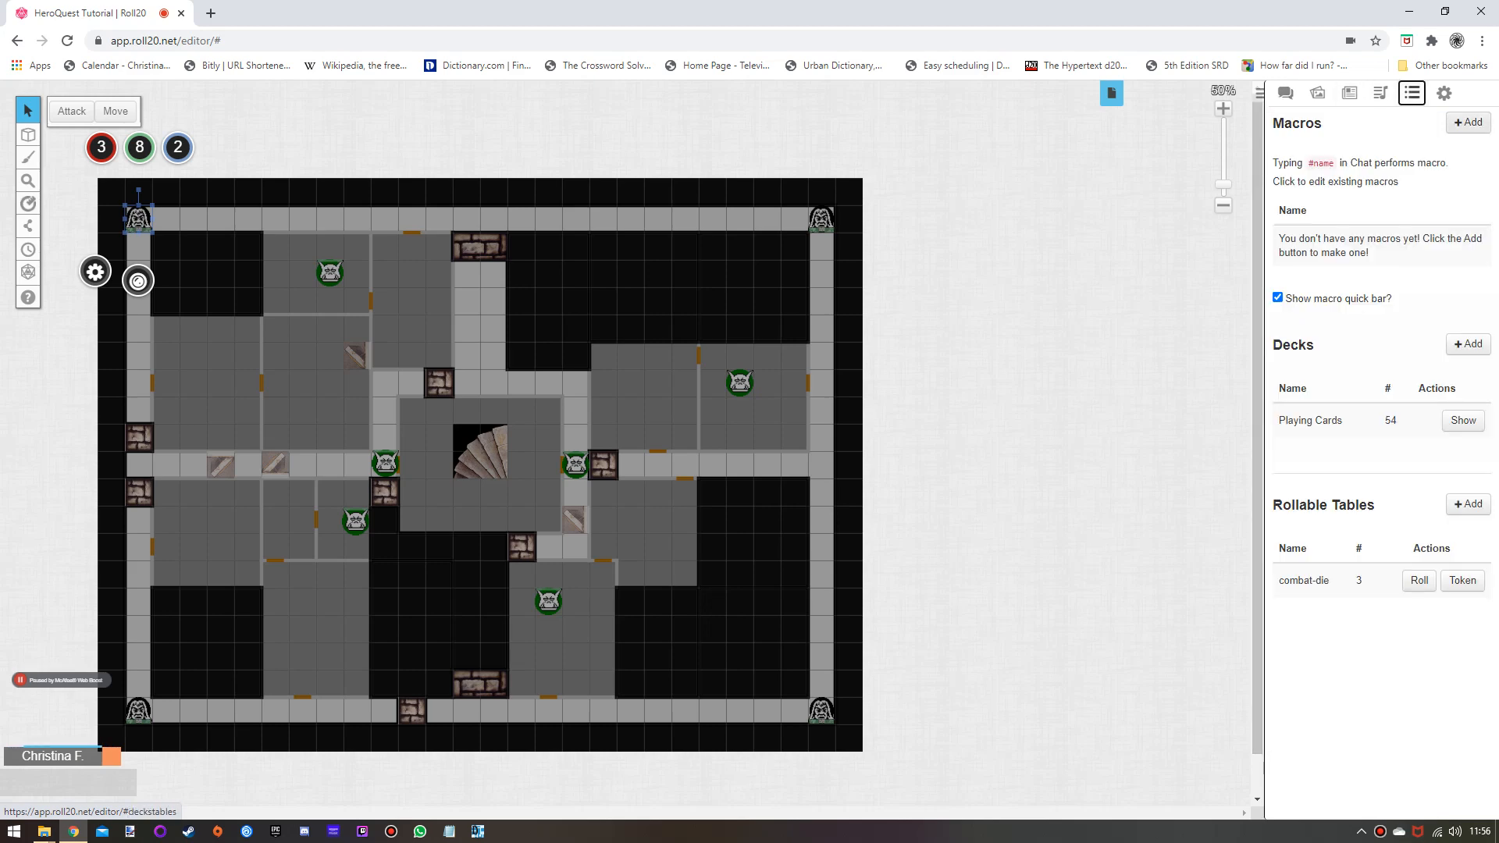
{"action": "left_click", "coordinate": [1468, 122]}
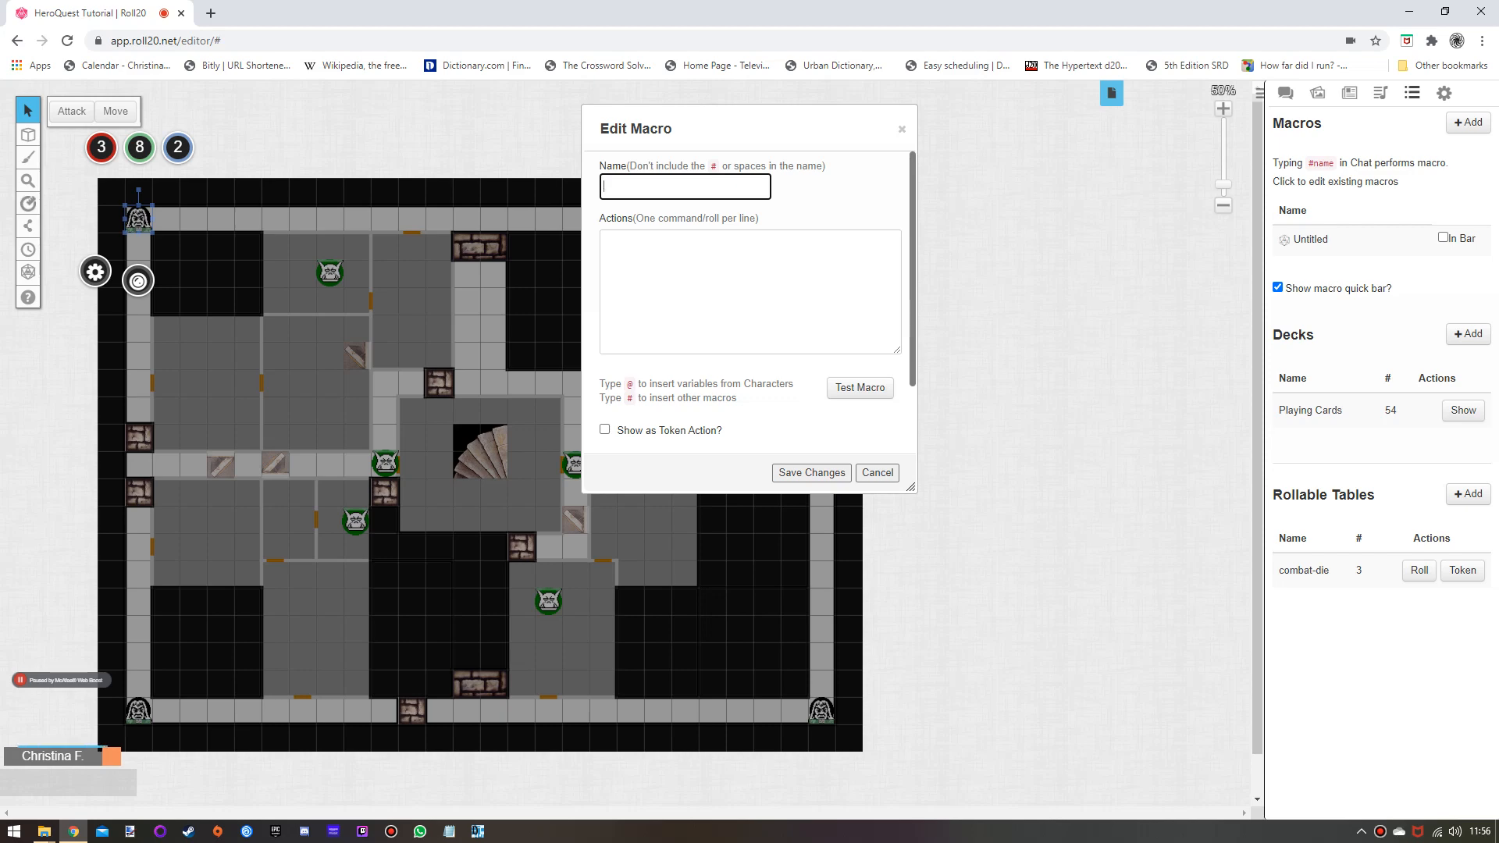
{"action": "type", "text": "Attack"}
{"action": "key", "text": "Tab"}
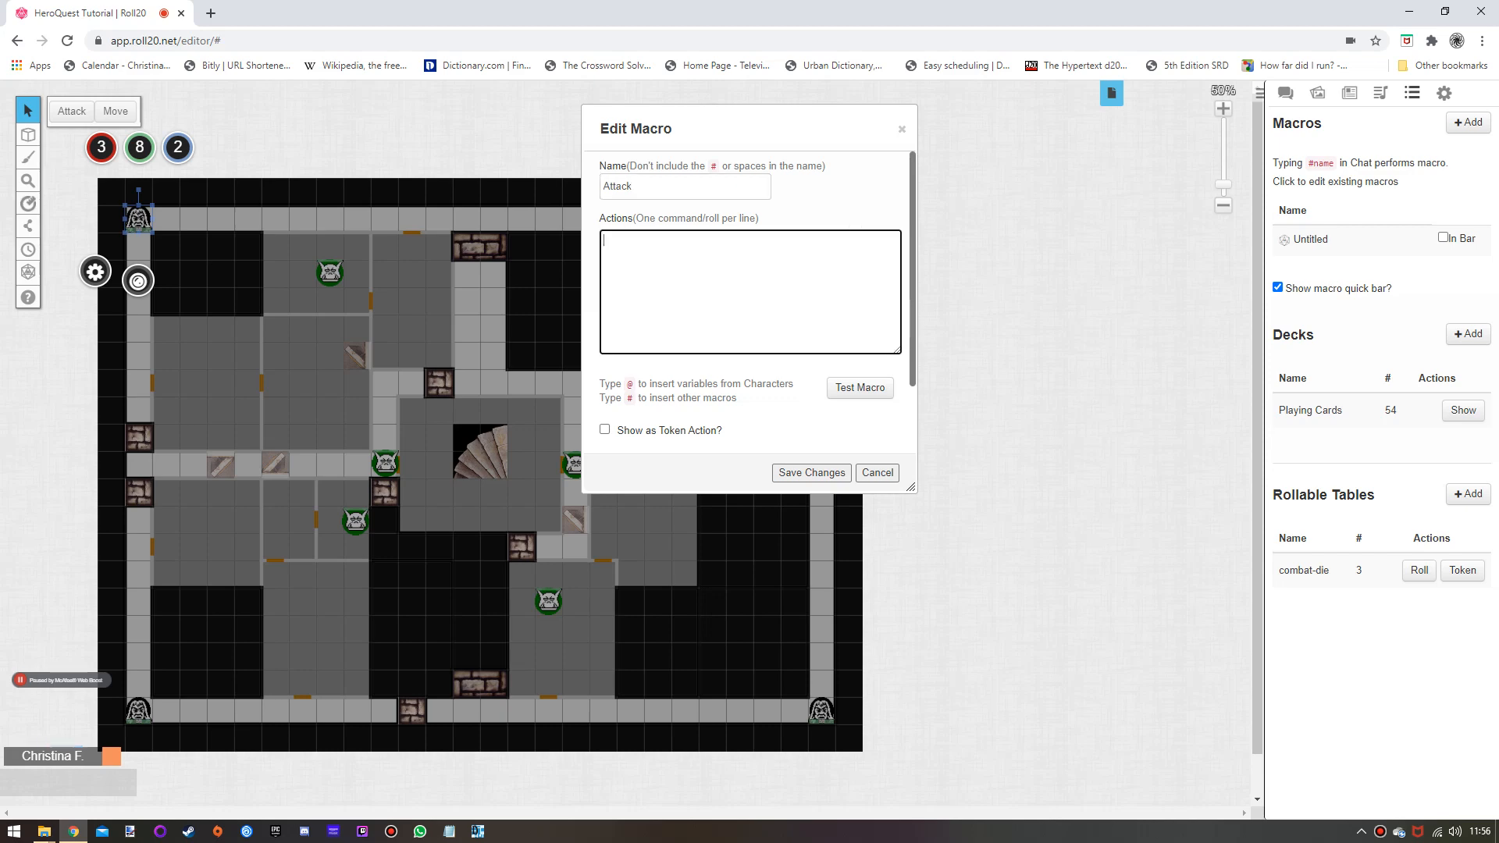
Enter "The monster attacks" as the first line of the Attack macro's actions.
{"action": "type", "text": "Th"}
{"action": "type", "text": "e Creat"}
{"action": "type", "text": "ure"}
{"action": "key", "text": "BackSpace"}
{"action": "key", "text": "BackSpace"}
{"action": "key", "text": "BackSpace"}
{"action": "key", "text": "BackSpace"}
{"action": "key", "text": "BackSpace"}
{"action": "key", "text": "BackSpace"}
{"action": "key", "text": "BackSpace"}
{"action": "type", "text": "monster "}
{"action": "type", "text": "attacks "}
Add the command "/roll @{selected|Attack}t[combat-die]" on the second line of the Attack macro's actions.
{"action": "type", "text": "/roll"}
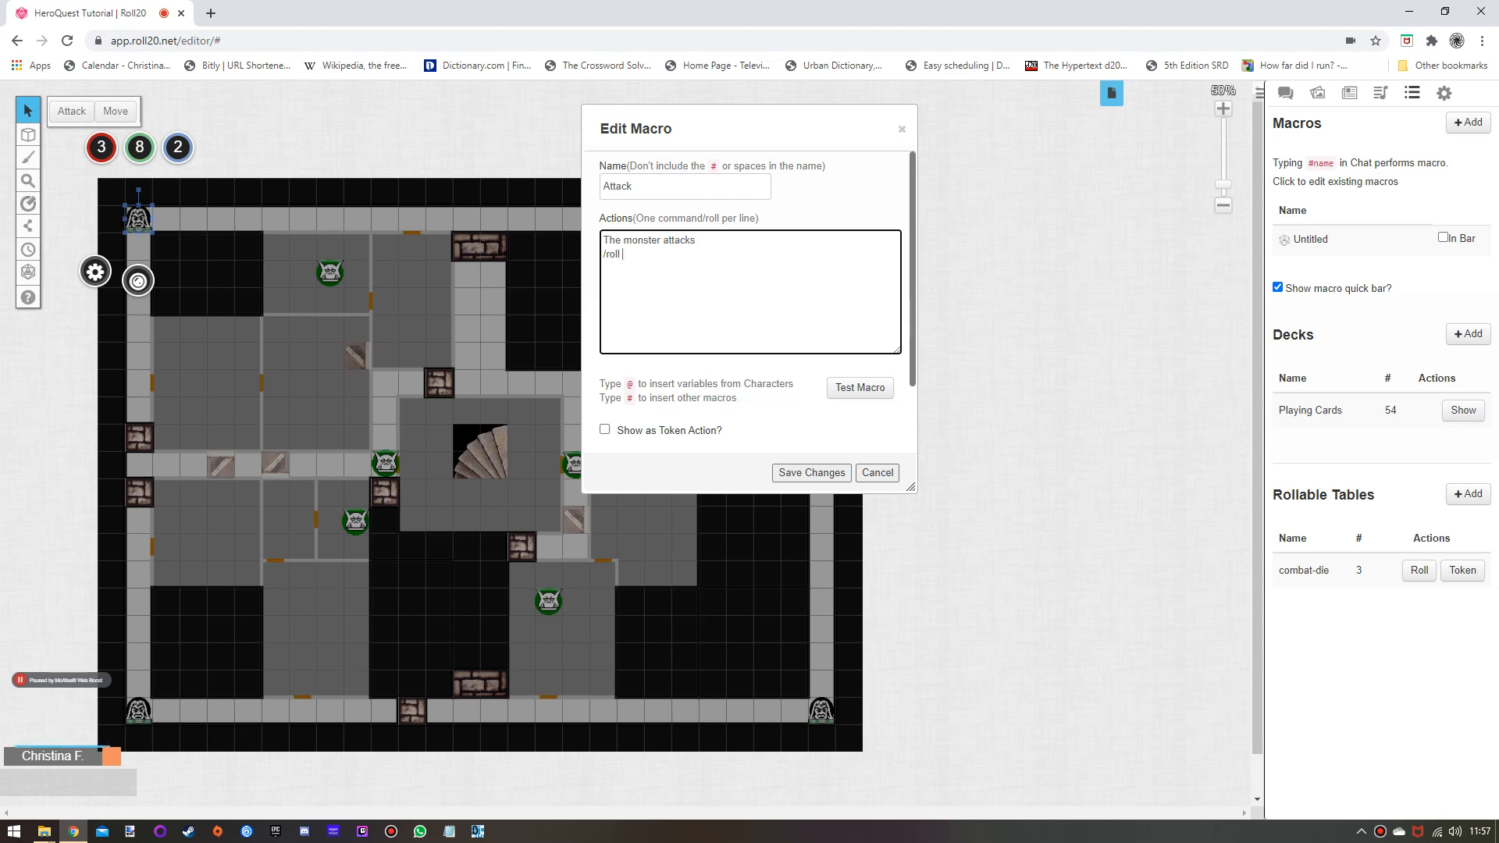
{"action": "type", "text": "@"}
{"action": "type", "text": "{selected"}
{"action": "type", "text": "}"}
{"action": "type", "text": "Attac"}
{"action": "type", "text": "k"}
{"action": "type", "text": "}t[combat"}
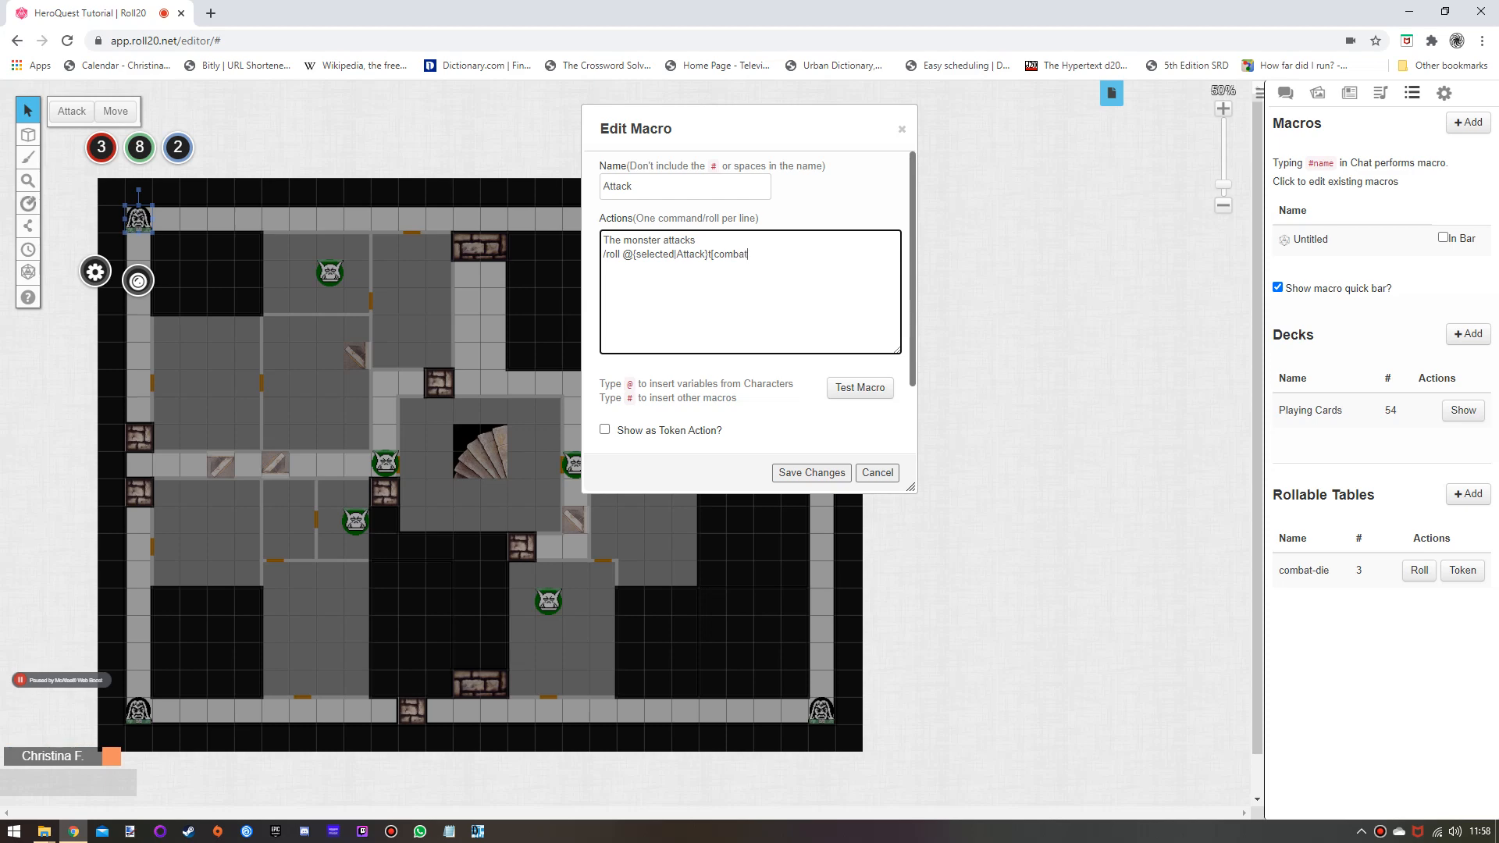
{"action": "type", "text": "-die]"}
Test the Attack macro with the orc token just west of the stair room selected and check the chat.
{"action": "left_click", "coordinate": [385, 464]}
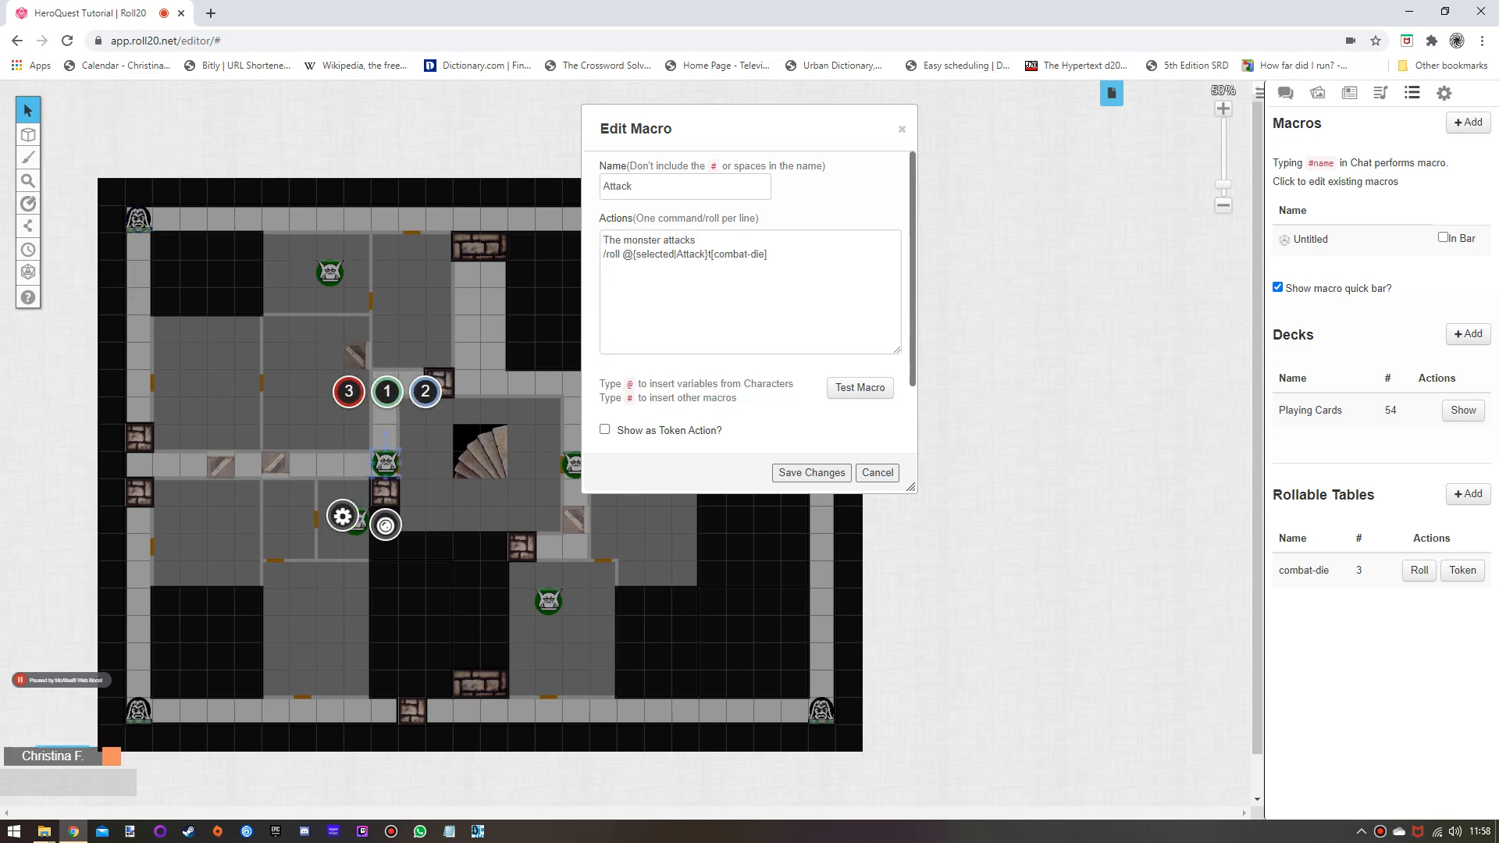
{"action": "left_click", "coordinate": [1285, 93]}
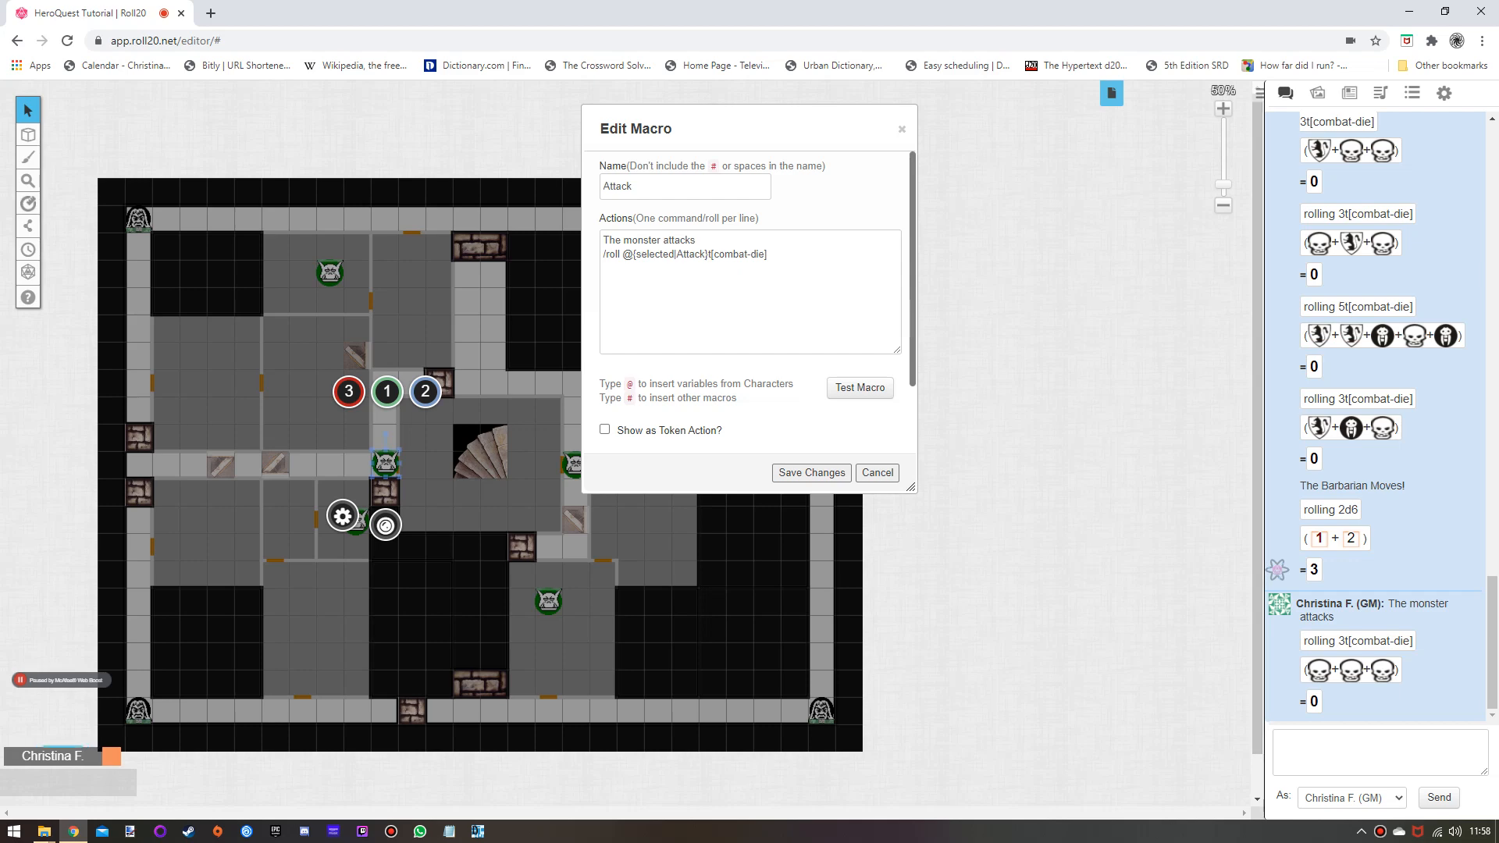
Set the top-left Barbarian token's Attack bubble to 1, test the macro with that token selected, and save the macro.
{"action": "left_click", "coordinate": [138, 219]}
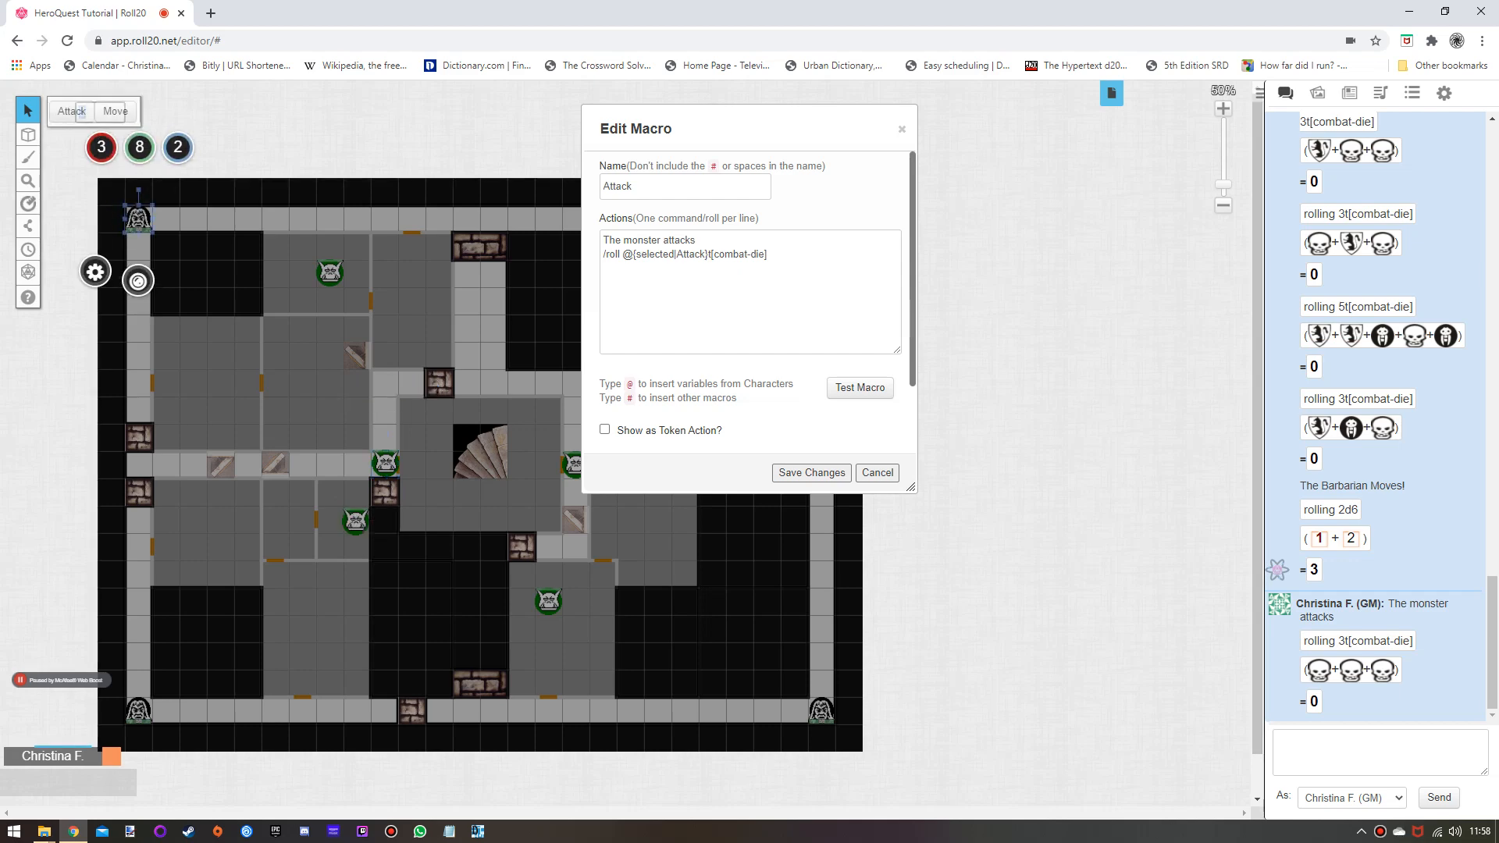
{"action": "type", "text": "1"}
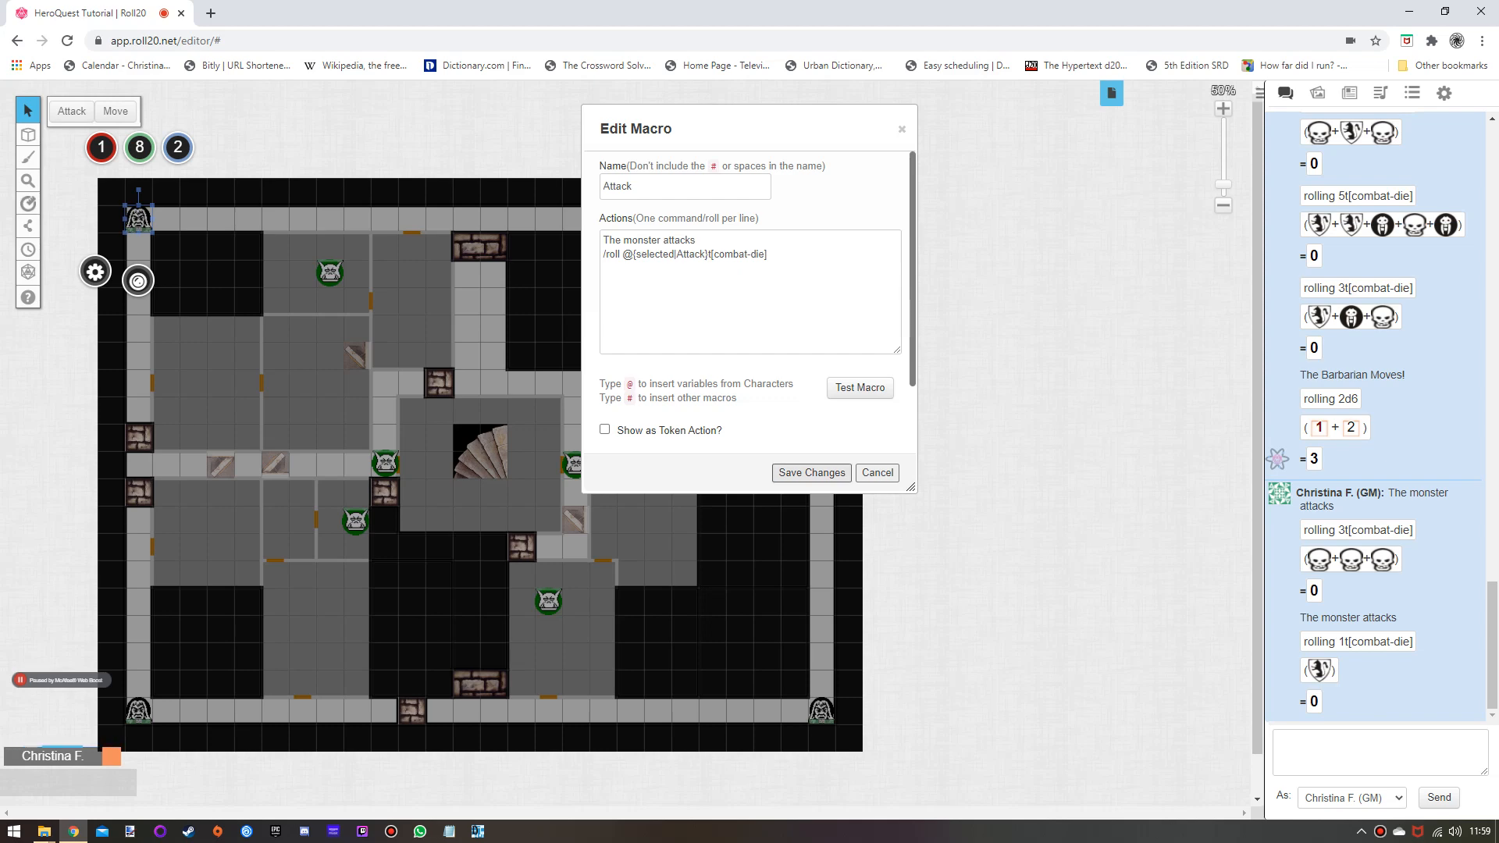
{"action": "key", "text": "Escape"}
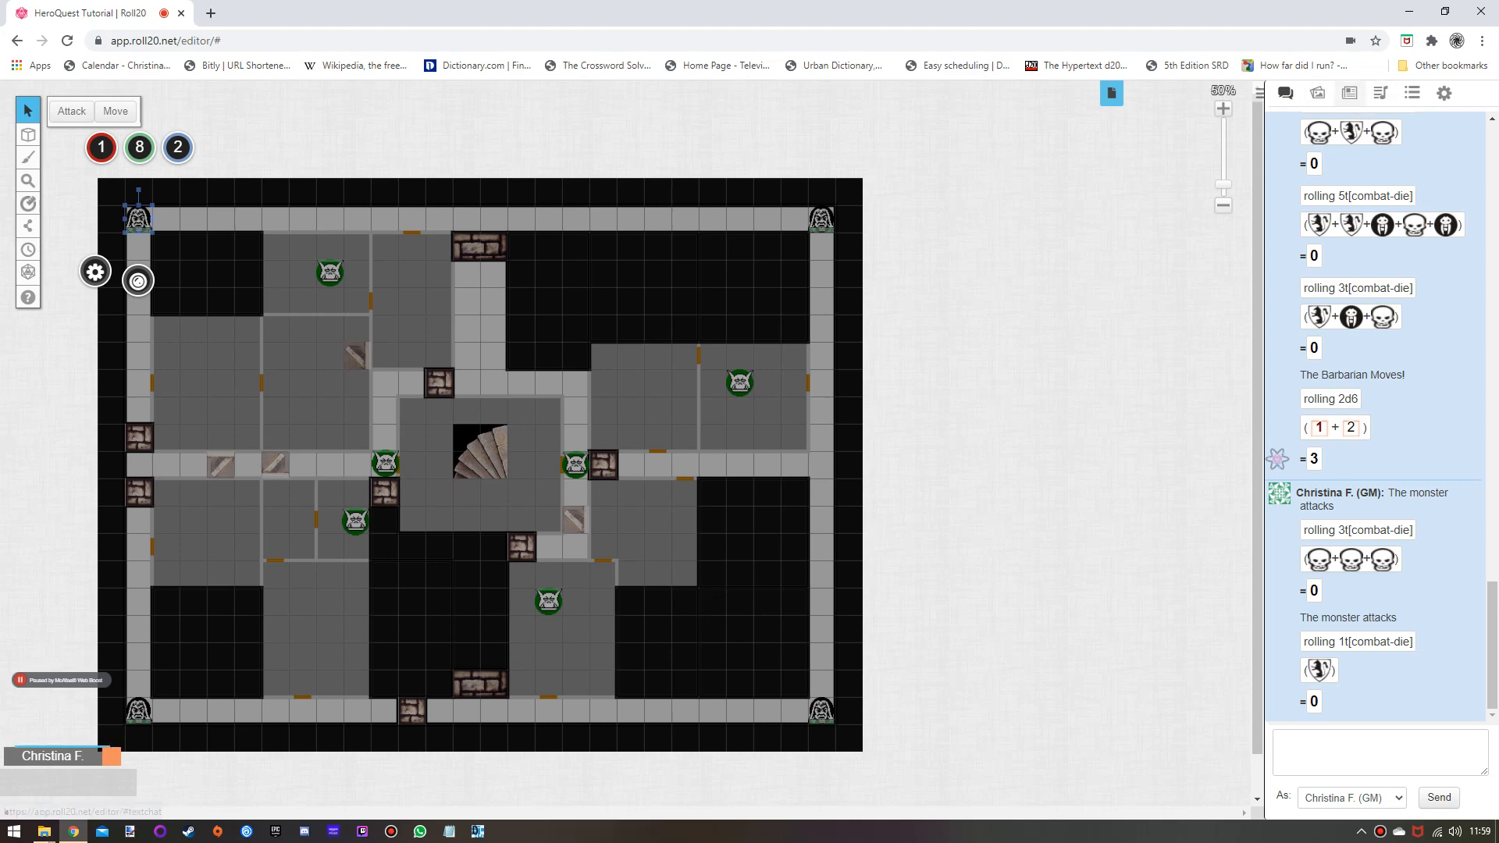
Show the Attack macro in the macro quick bar and remove it from the bar again.
{"action": "left_click", "coordinate": [1412, 92]}
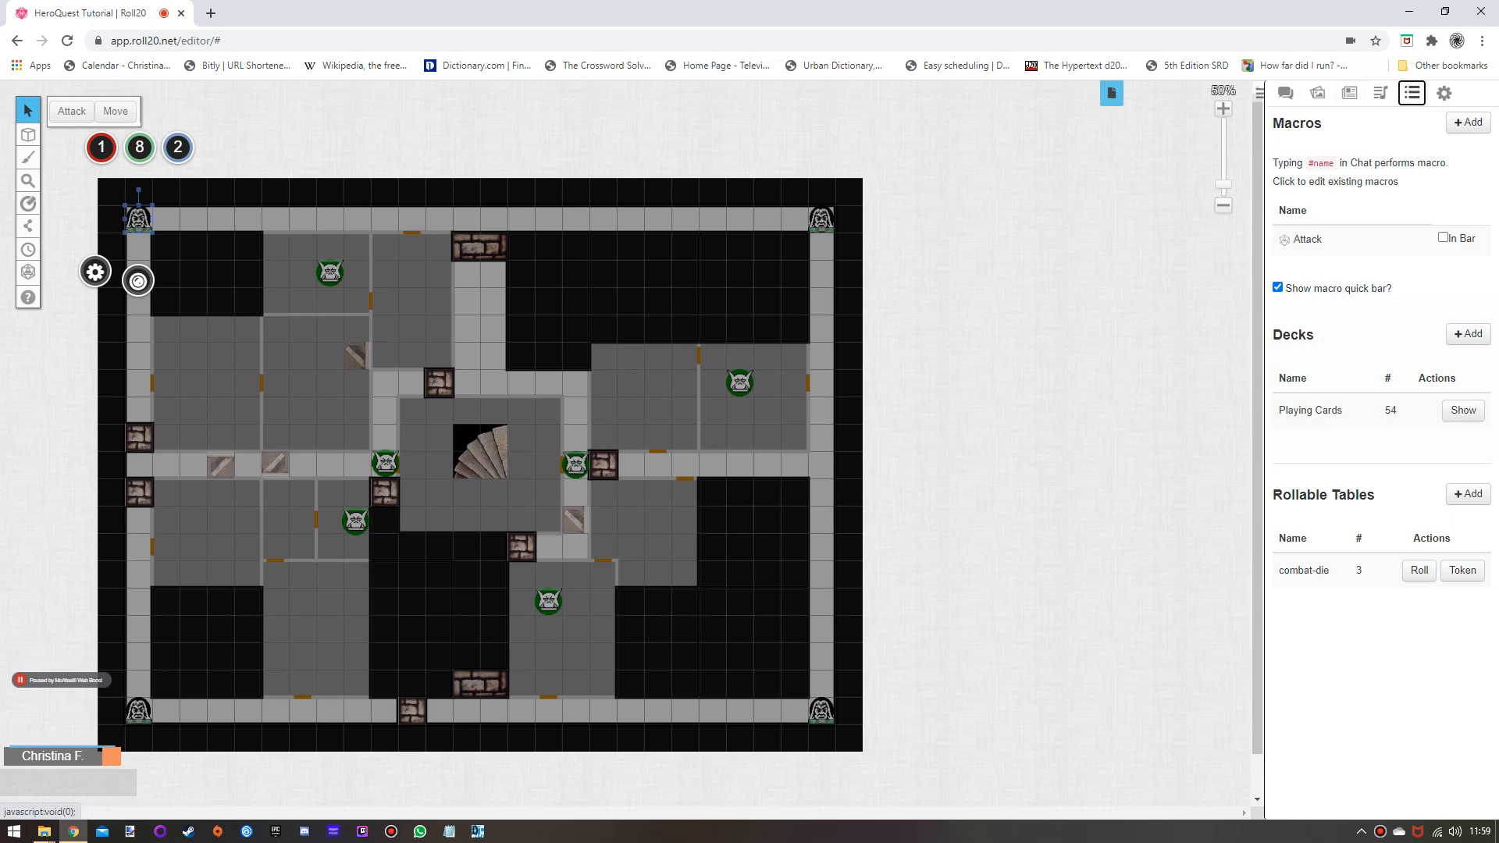
{"action": "left_click", "coordinate": [1442, 238]}
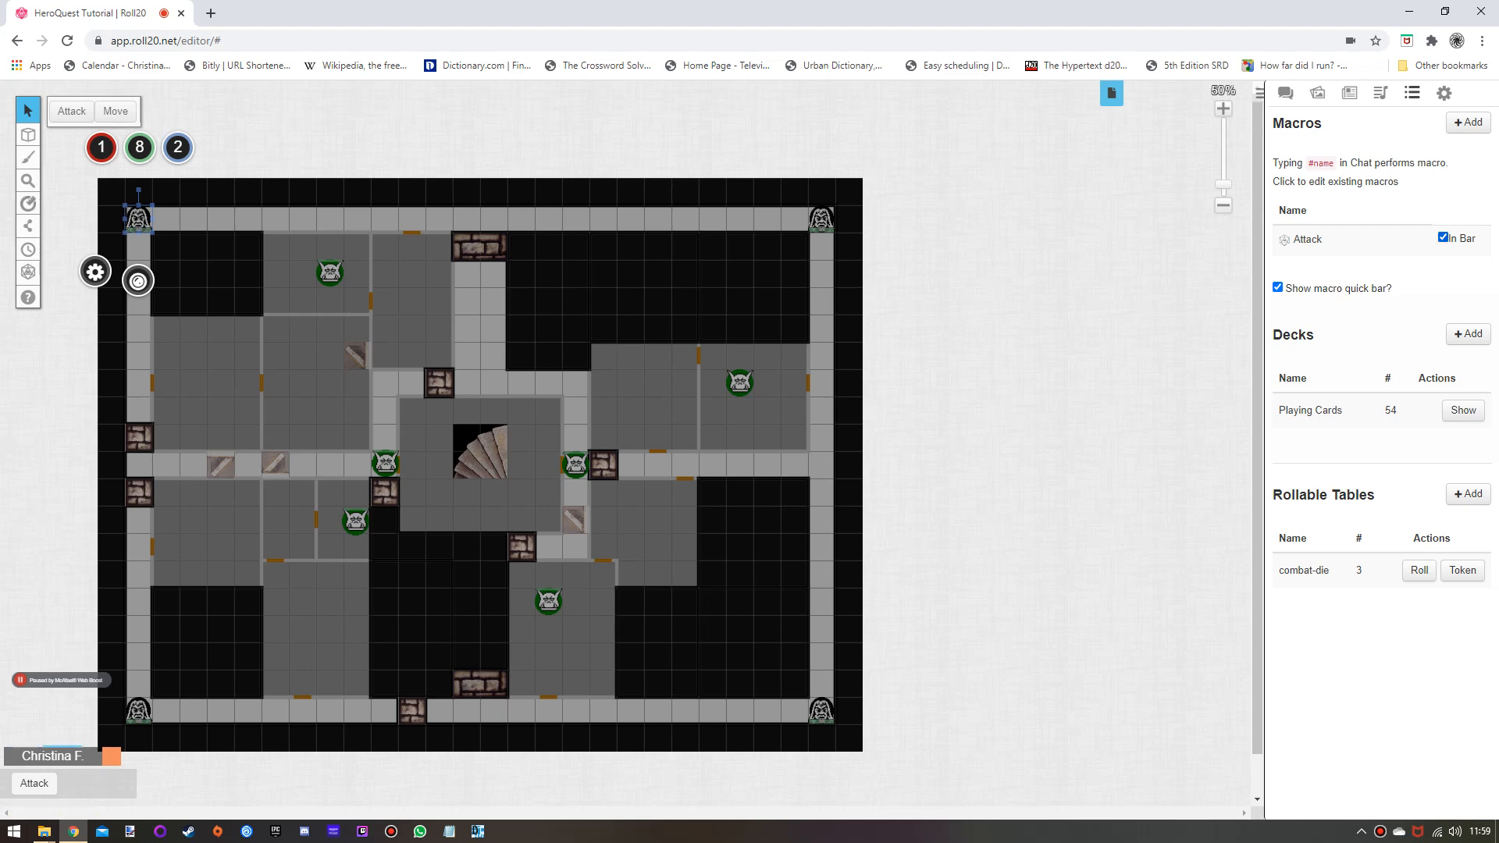
{"action": "left_click", "coordinate": [1442, 238]}
Select the orc token in the eastern room and run the macro from chat with #Attack.
{"action": "left_click", "coordinate": [1285, 93]}
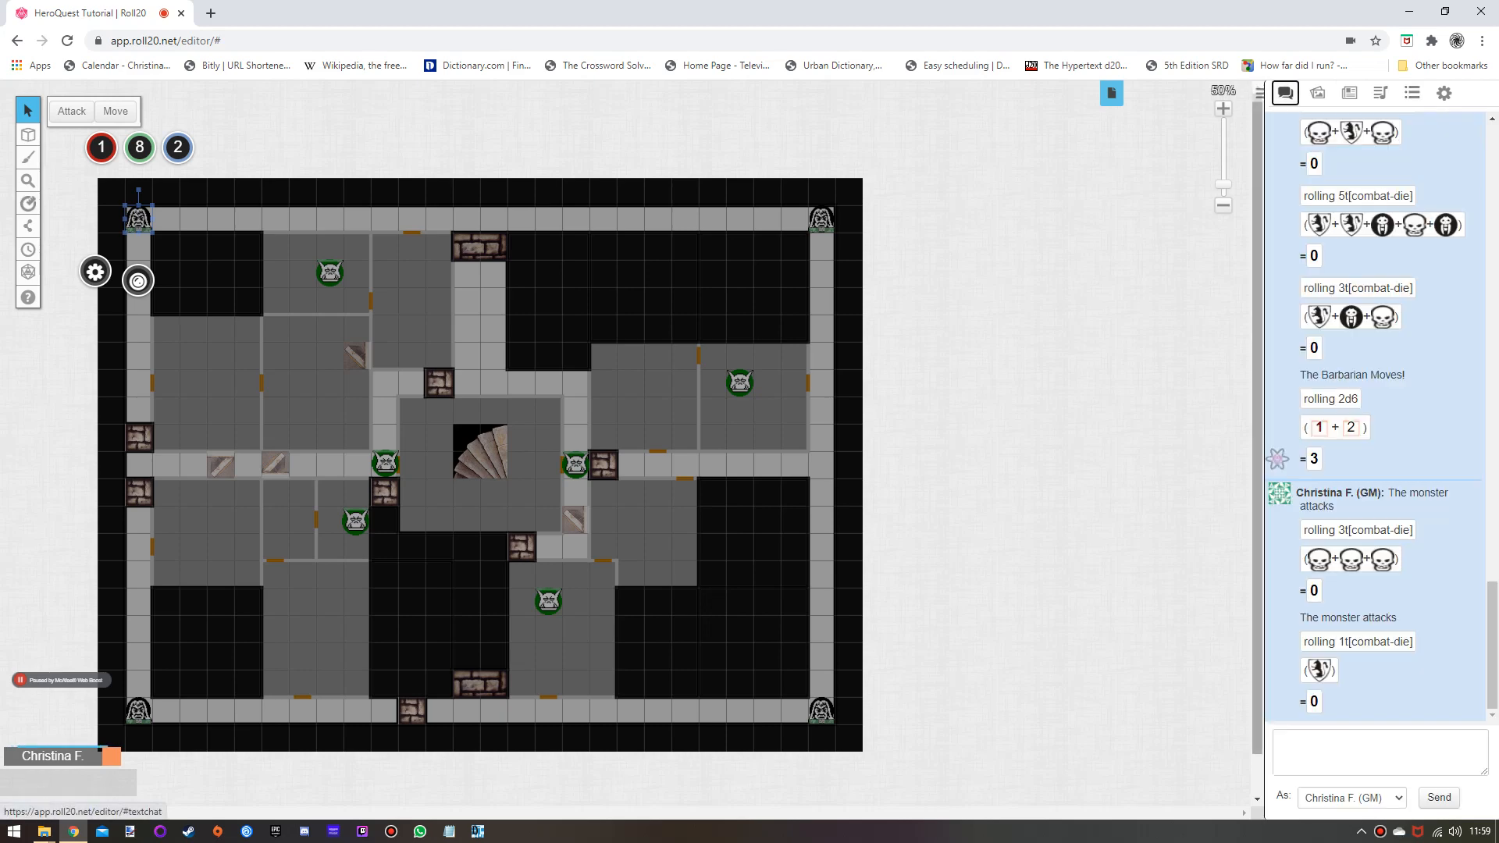
{"action": "left_click", "coordinate": [1379, 753]}
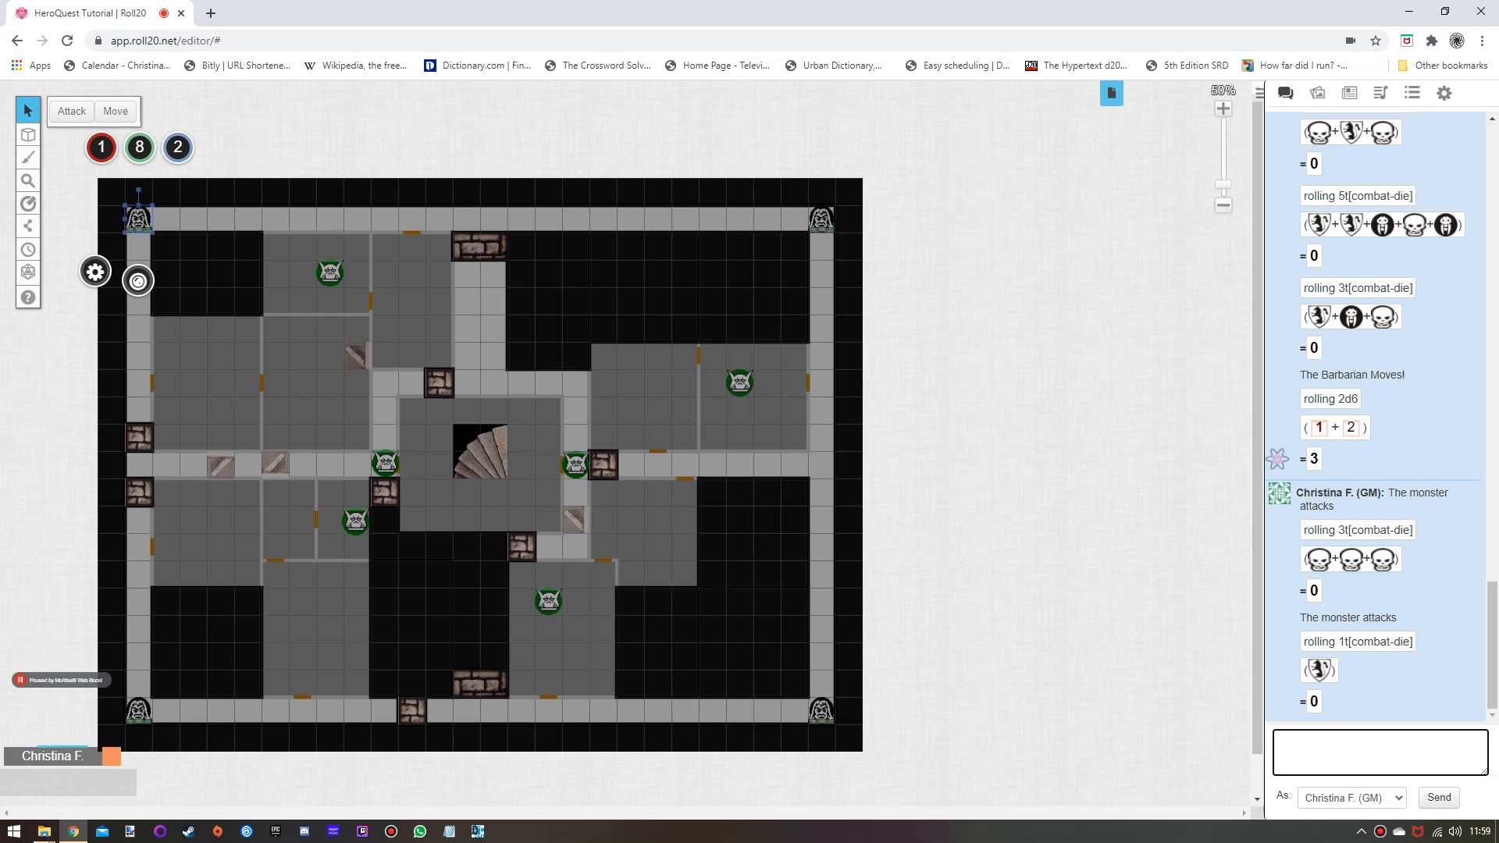
{"action": "left_click", "coordinate": [740, 382]}
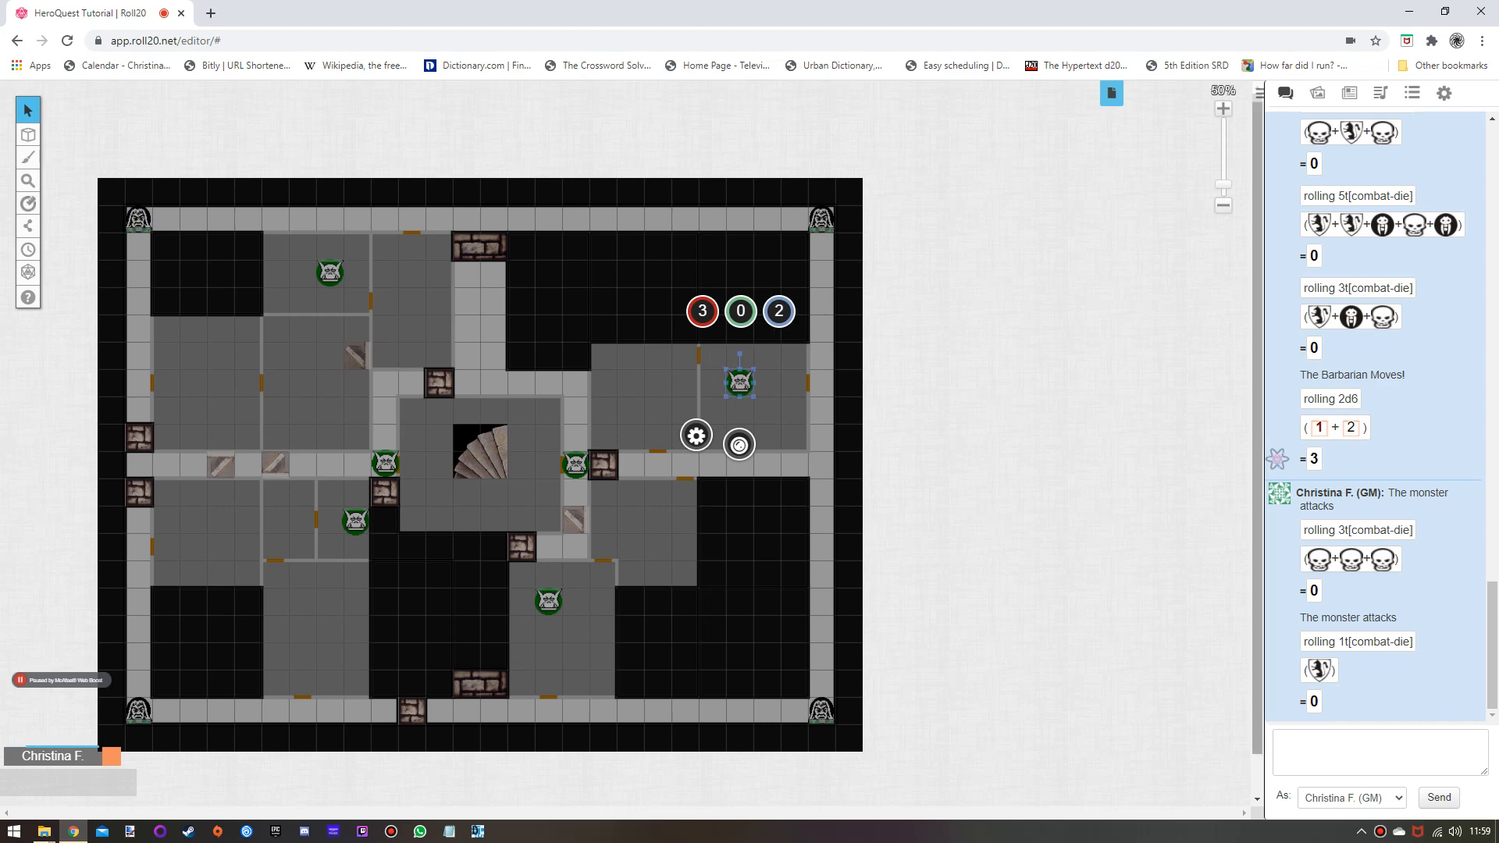
{"action": "left_click", "coordinate": [1368, 752]}
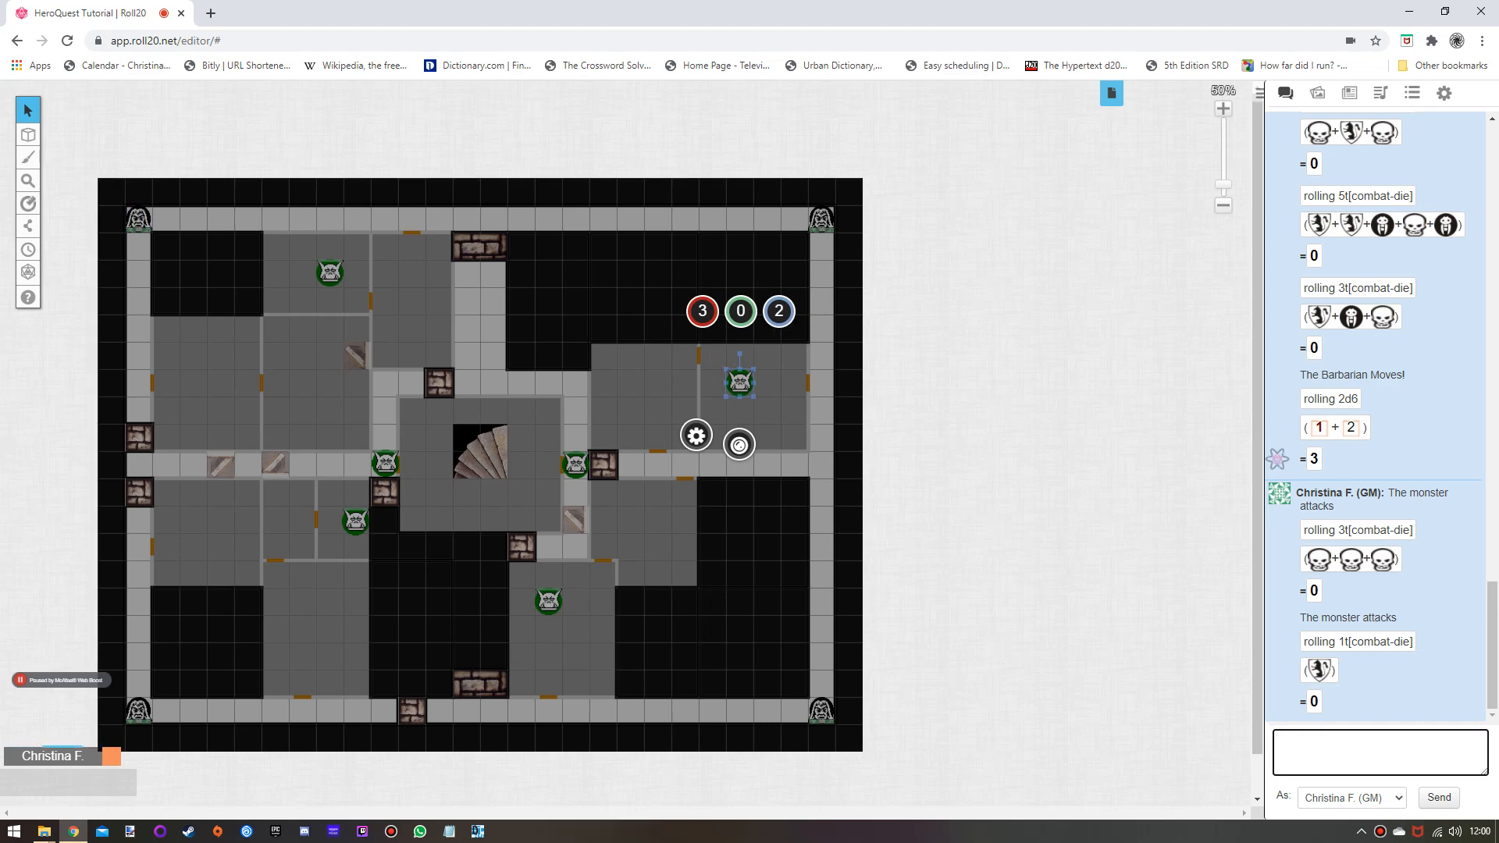
{"action": "type", "text": "#"}
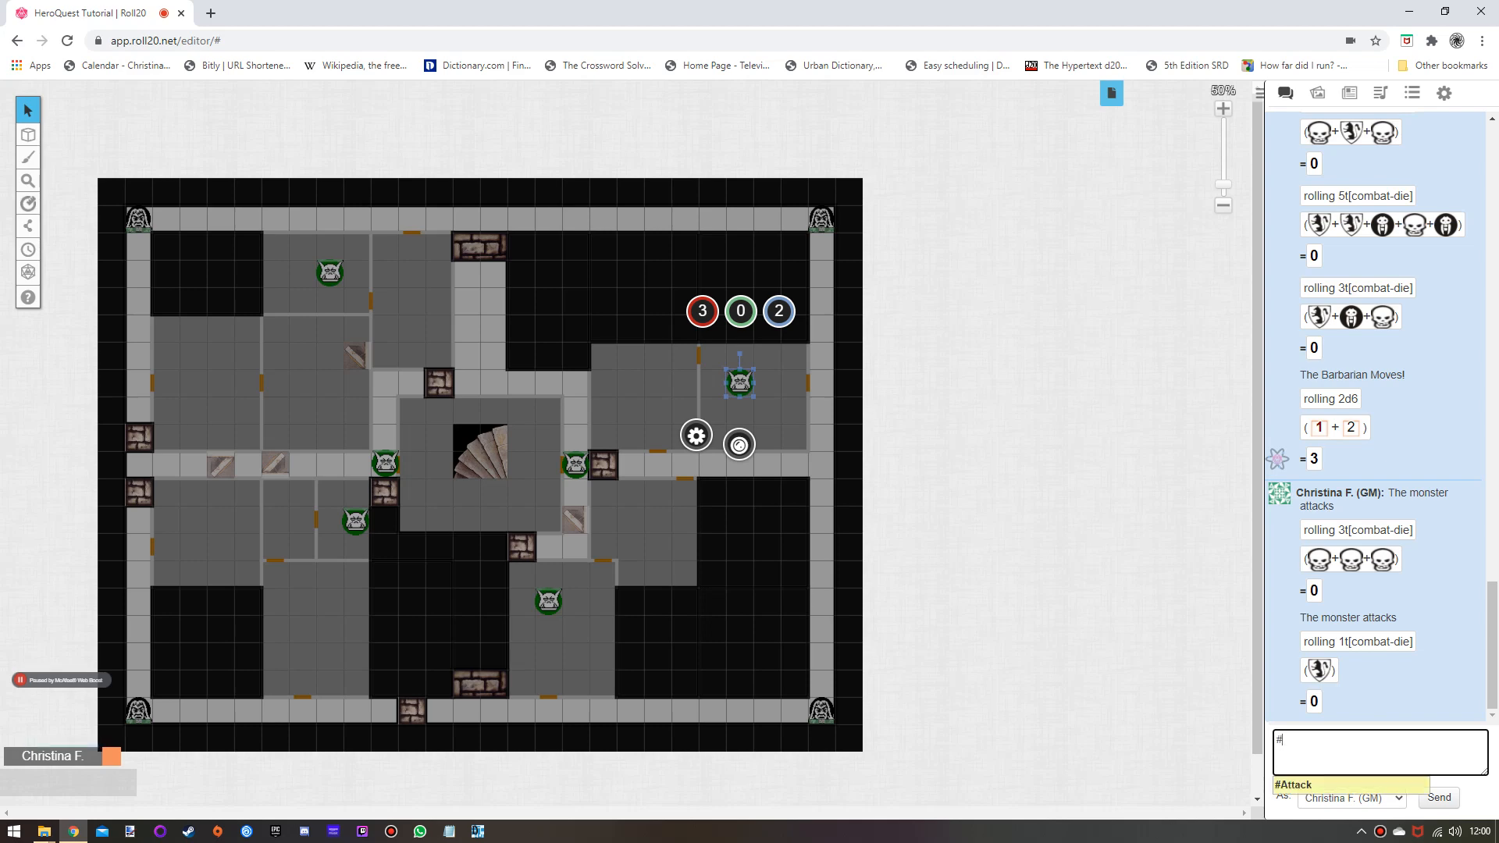
{"action": "key", "text": "Return"}
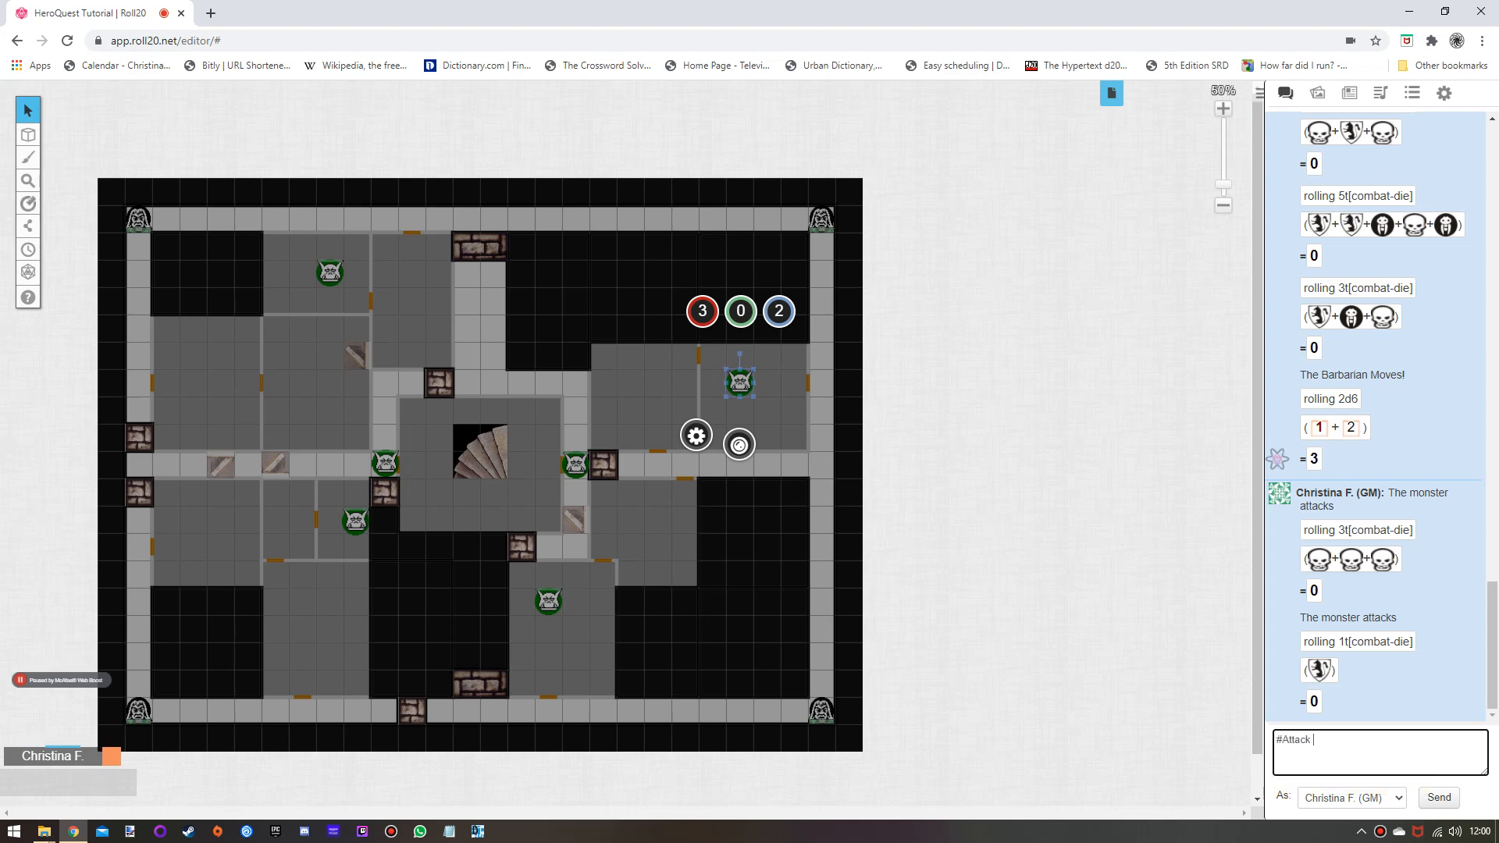
{"action": "key", "text": "Return"}
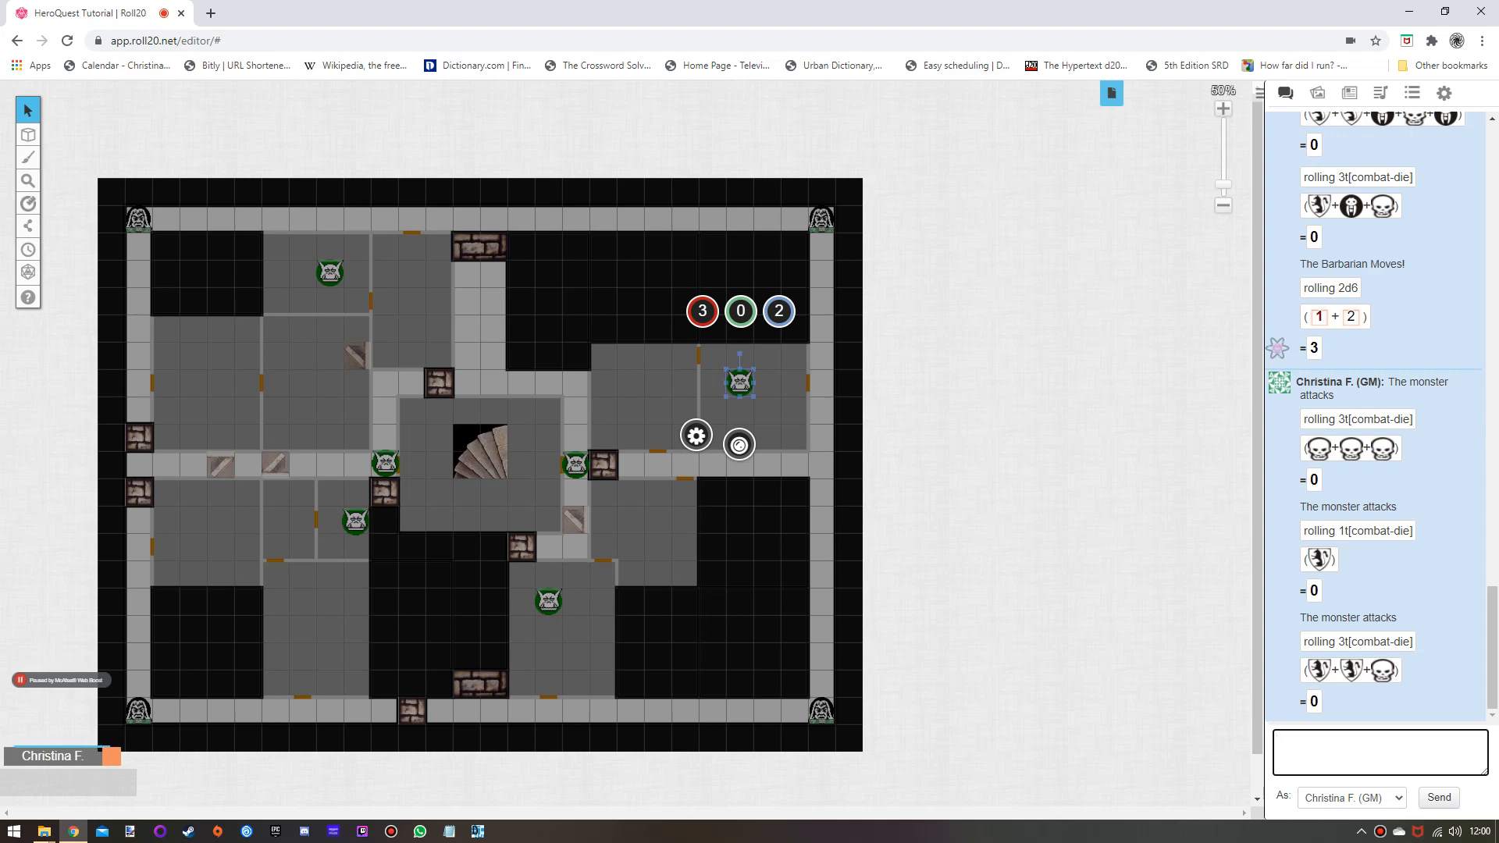
Roll the Attack ability from the Barbarian token in the map's northwest corner.
{"action": "left_click", "coordinate": [138, 219]}
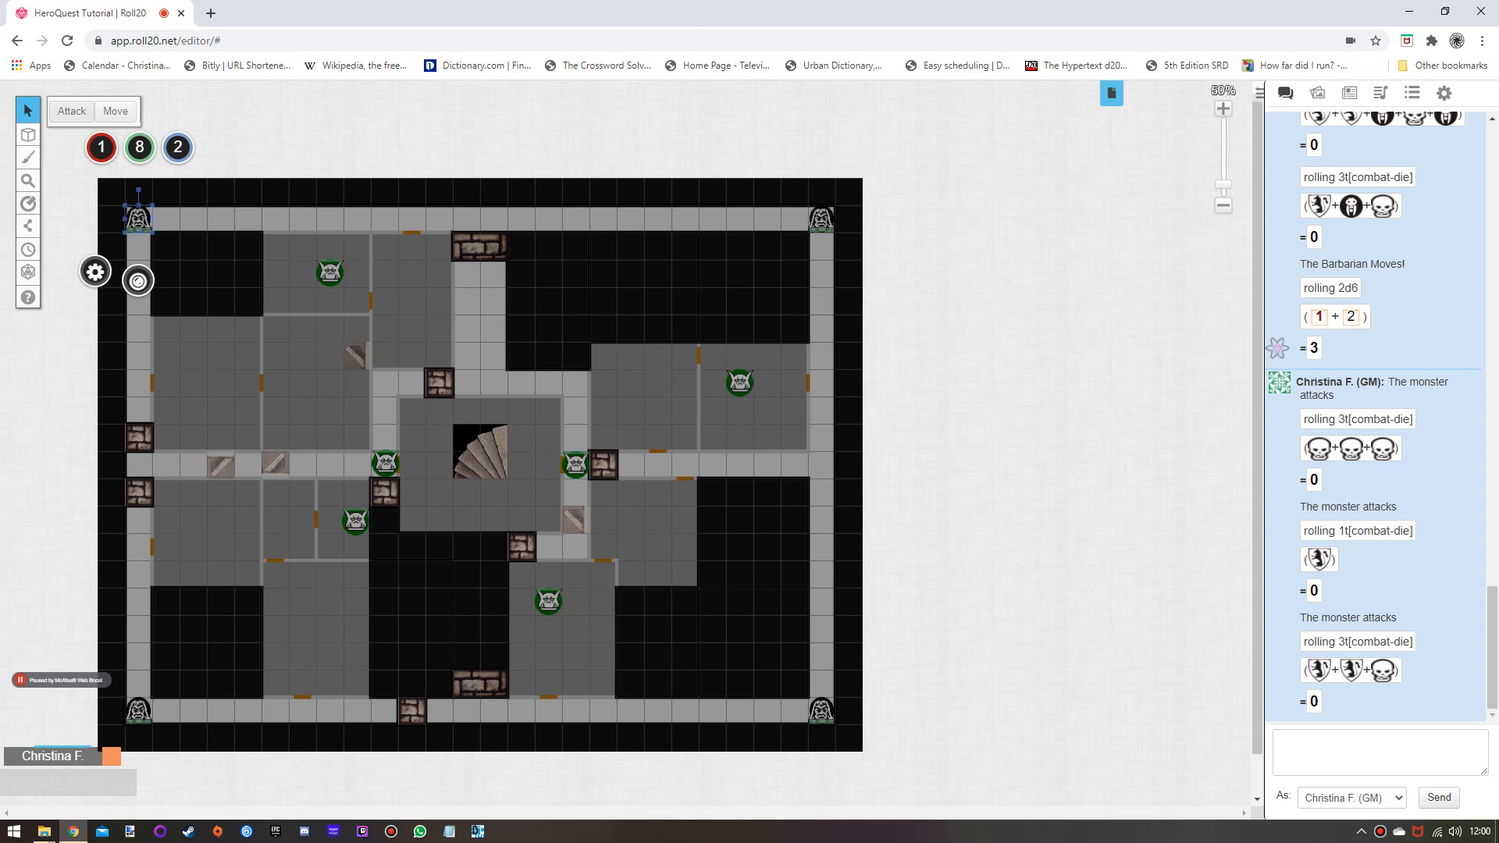
{"action": "left_click", "coordinate": [71, 111]}
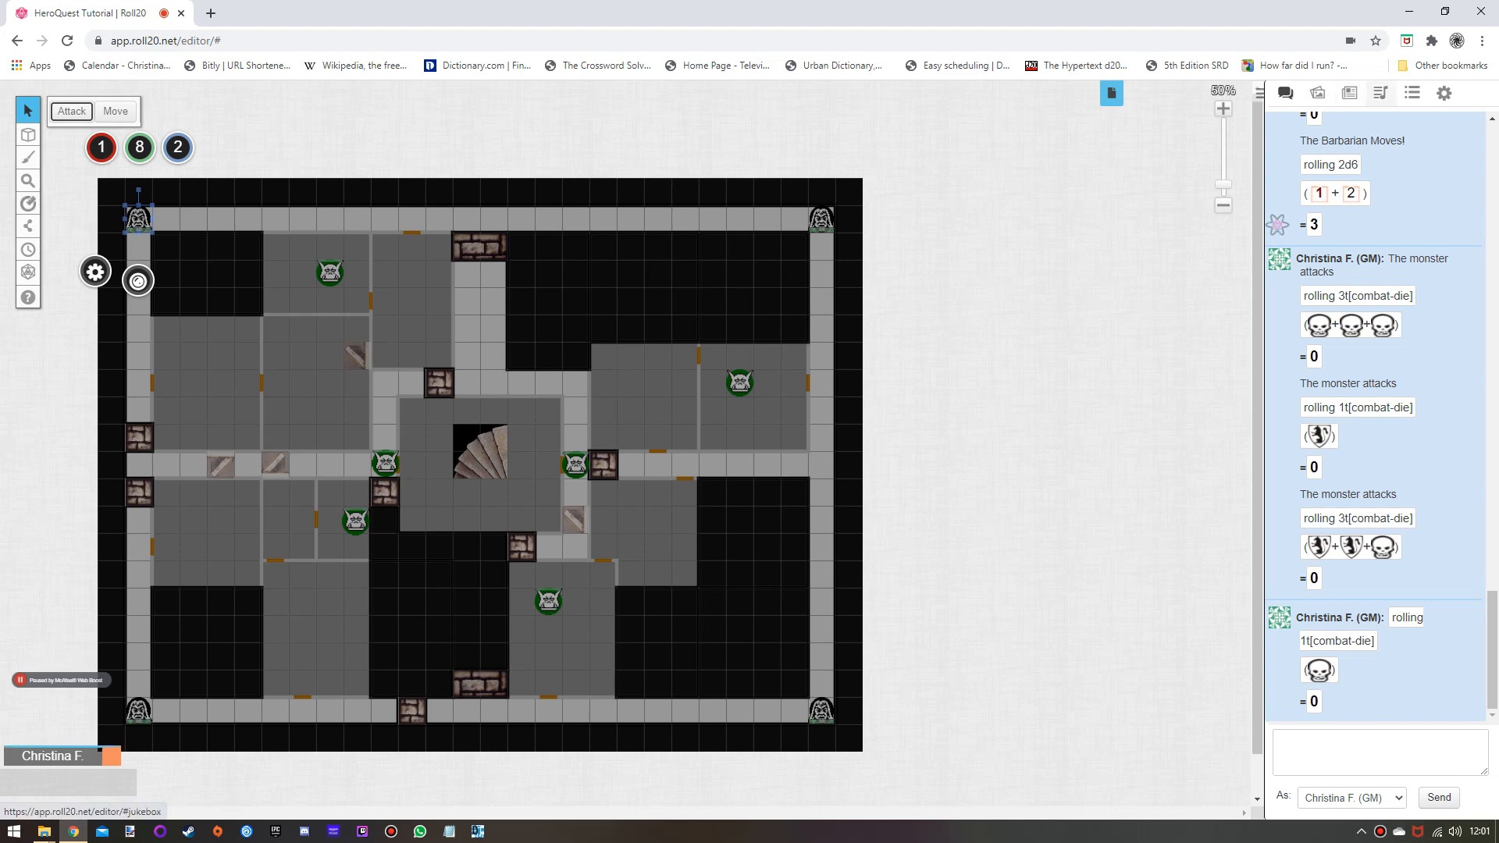
Create a new card deck named Treasure Deck and make its cards infinite.
{"action": "left_click", "coordinate": [1412, 93]}
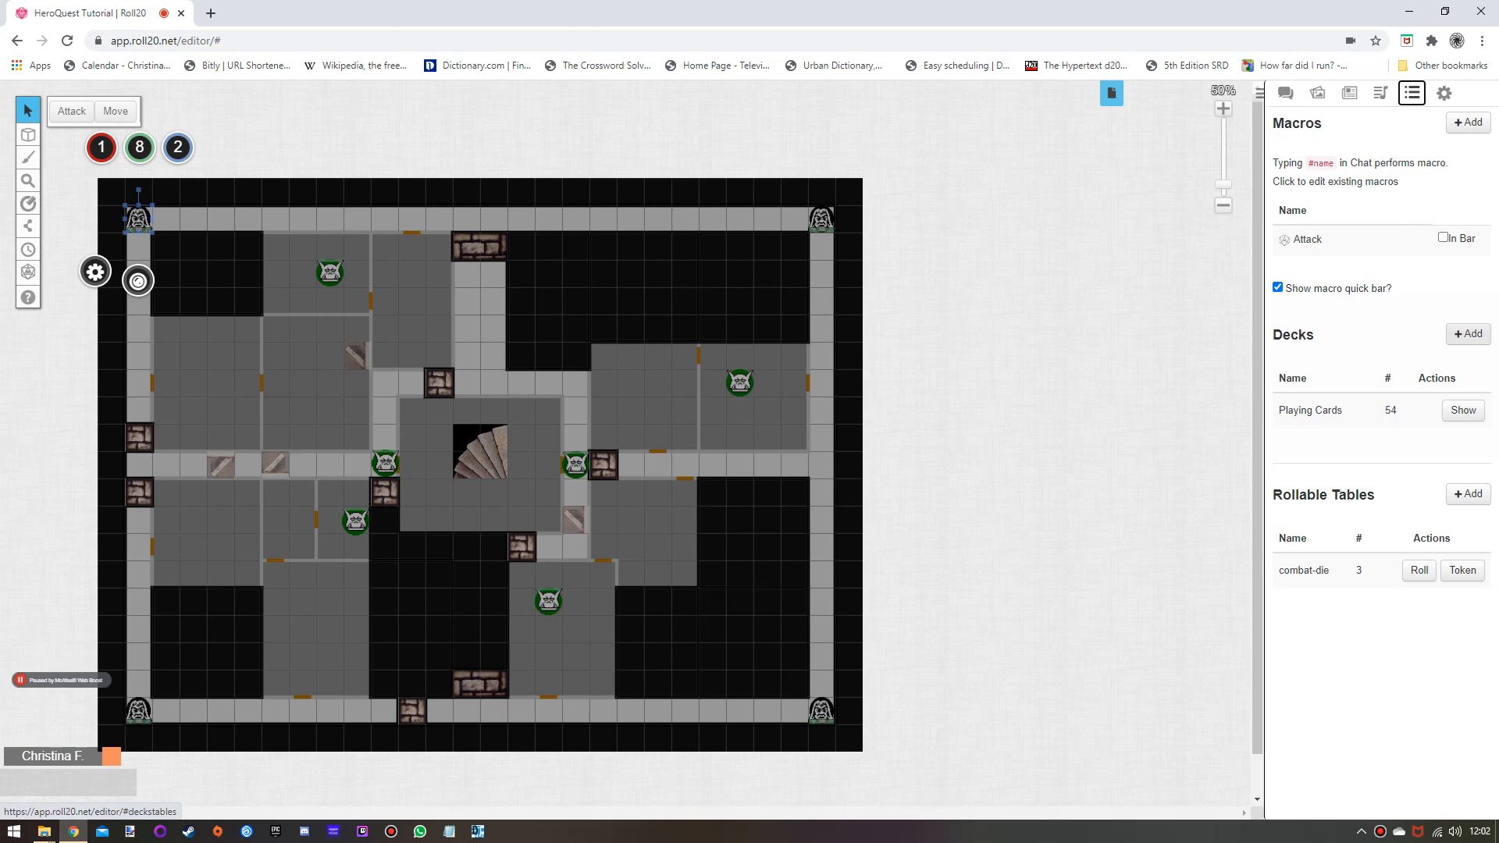
{"action": "left_click", "coordinate": [1467, 333]}
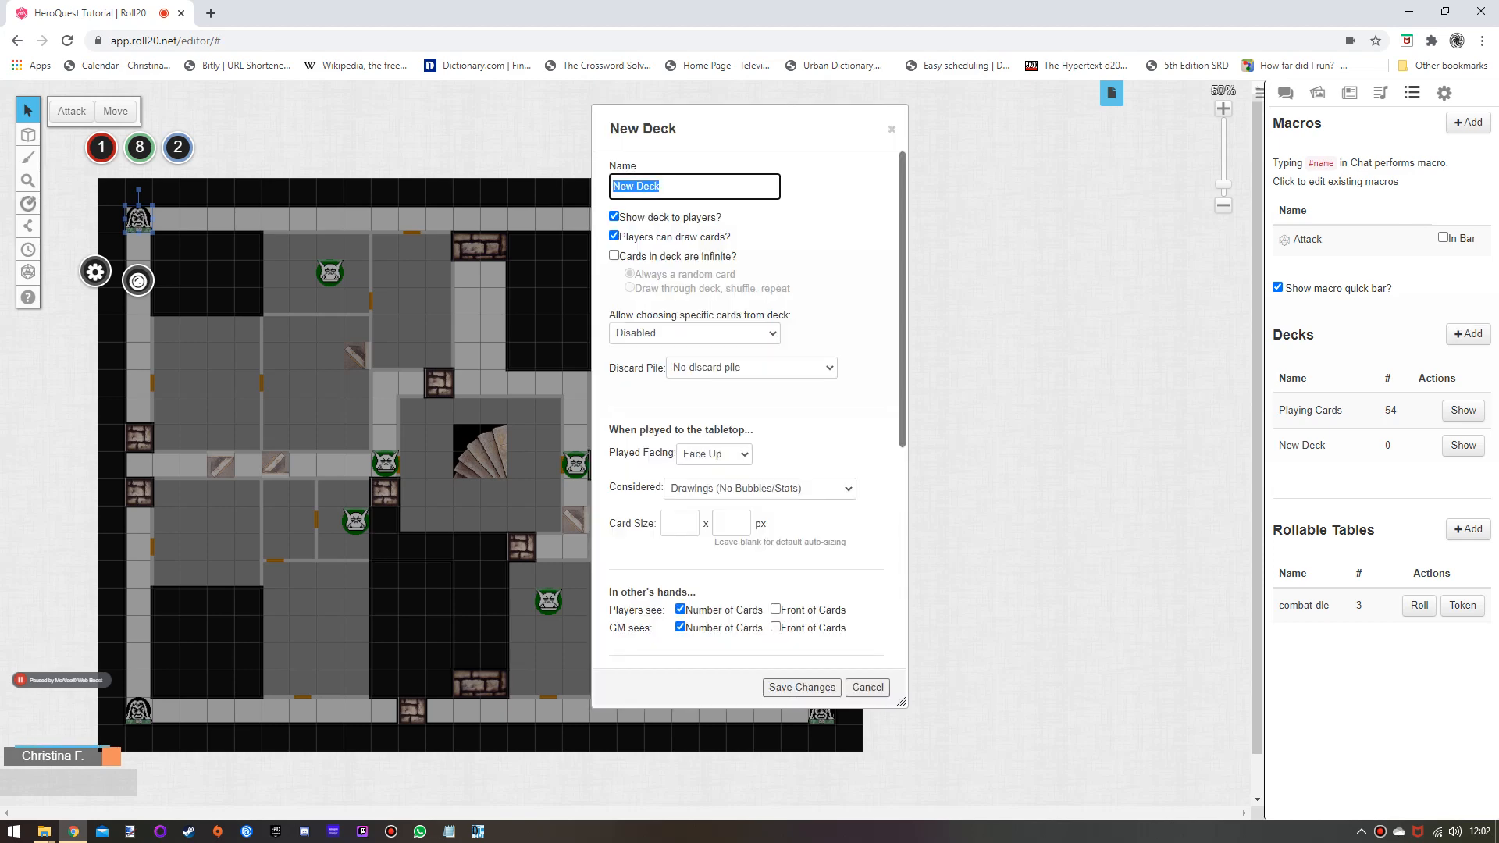
{"action": "type", "text": "Treasure Deck"}
{"action": "left_click", "coordinate": [613, 256]}
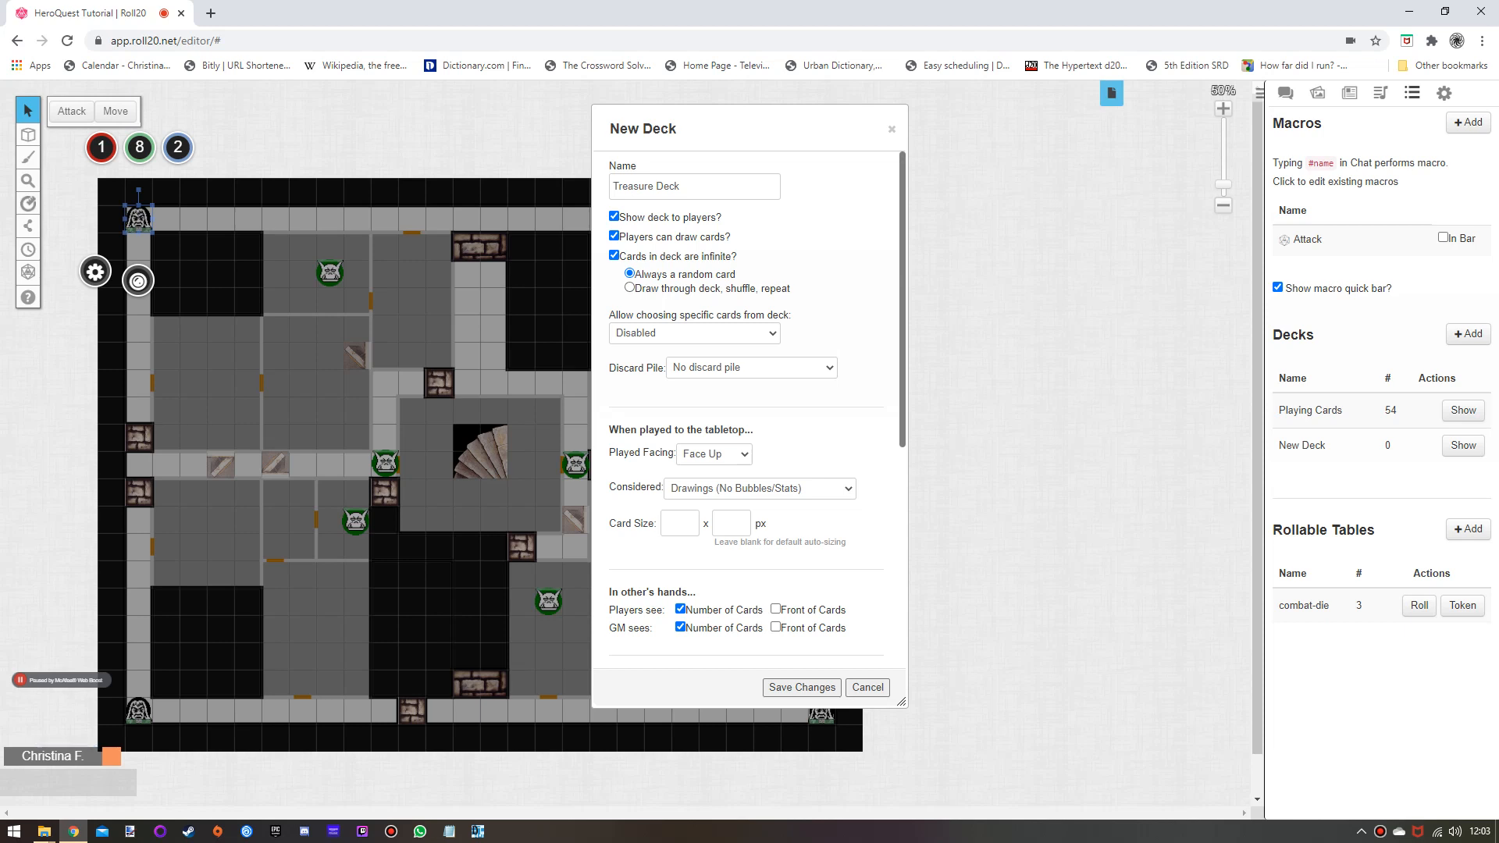
Set the deck to draw through, shuffle and repeat, with card choosing as "GM Choose: Show Fronts" and no discard pile.
{"action": "left_click", "coordinate": [751, 368]}
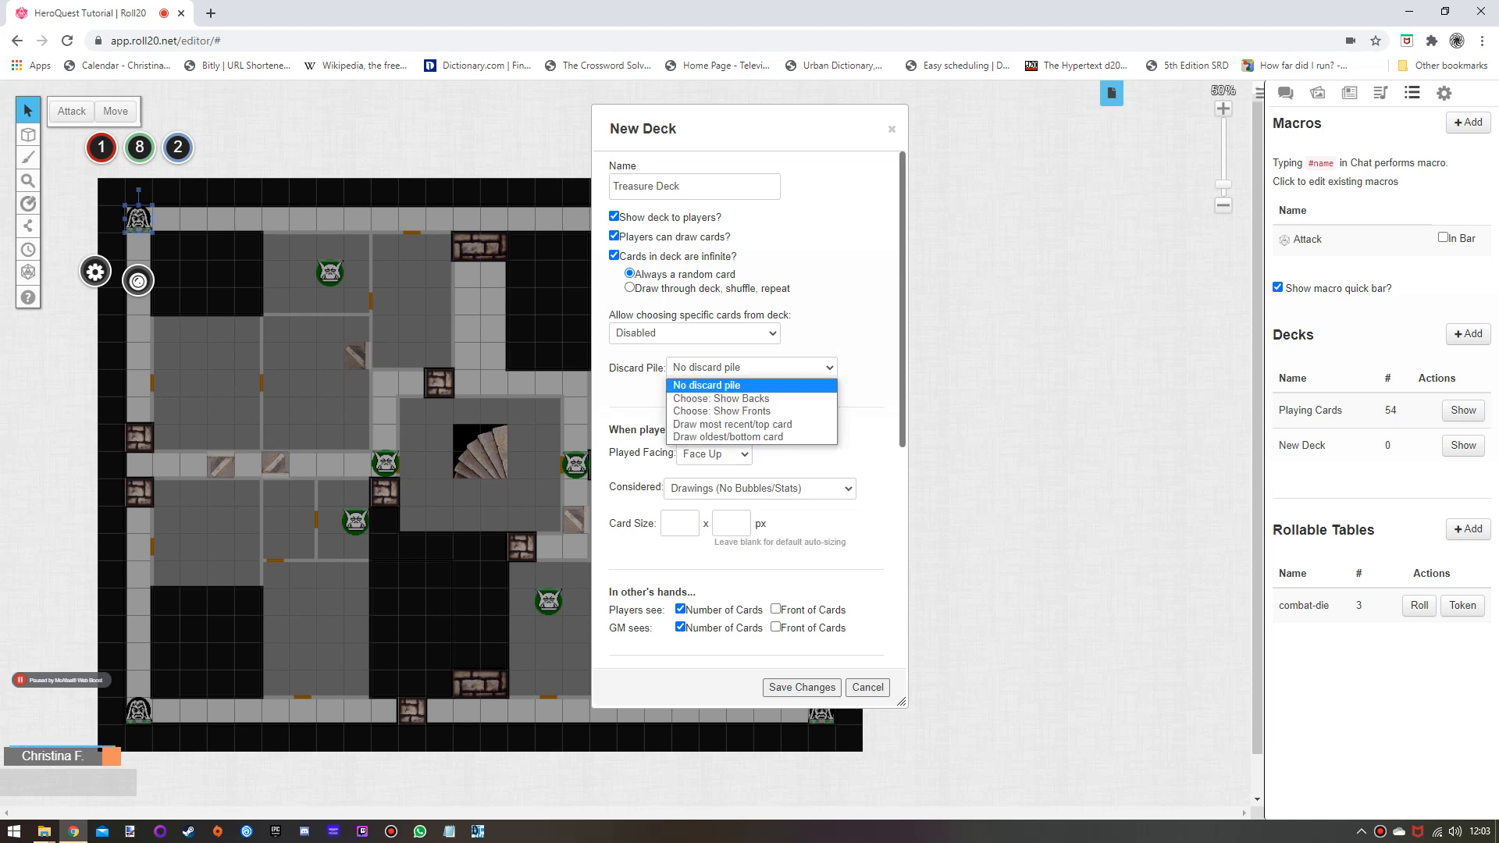
{"action": "left_click", "coordinate": [707, 385]}
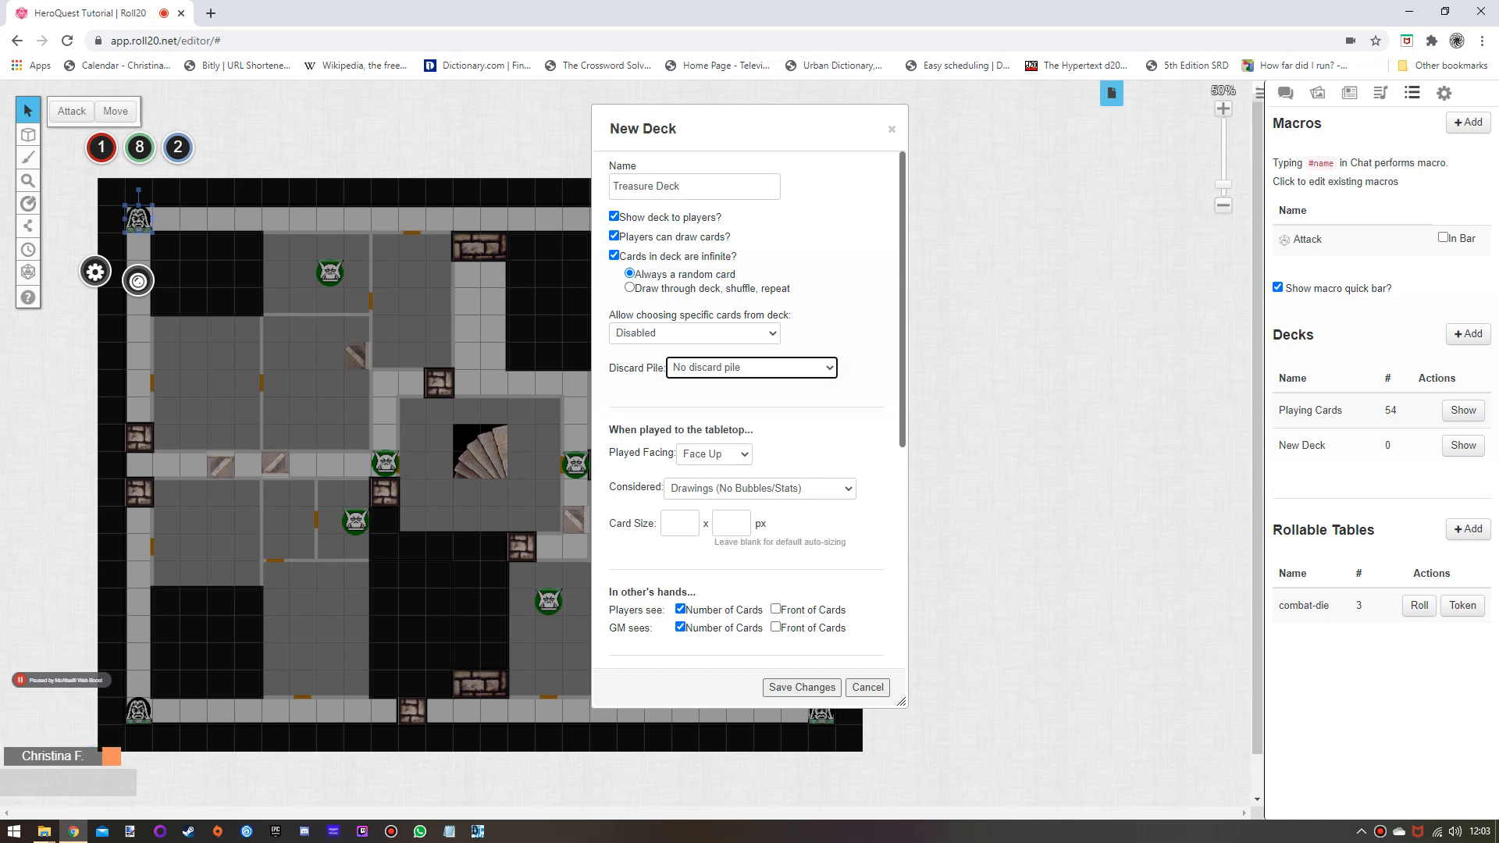
{"action": "left_click", "coordinate": [694, 333]}
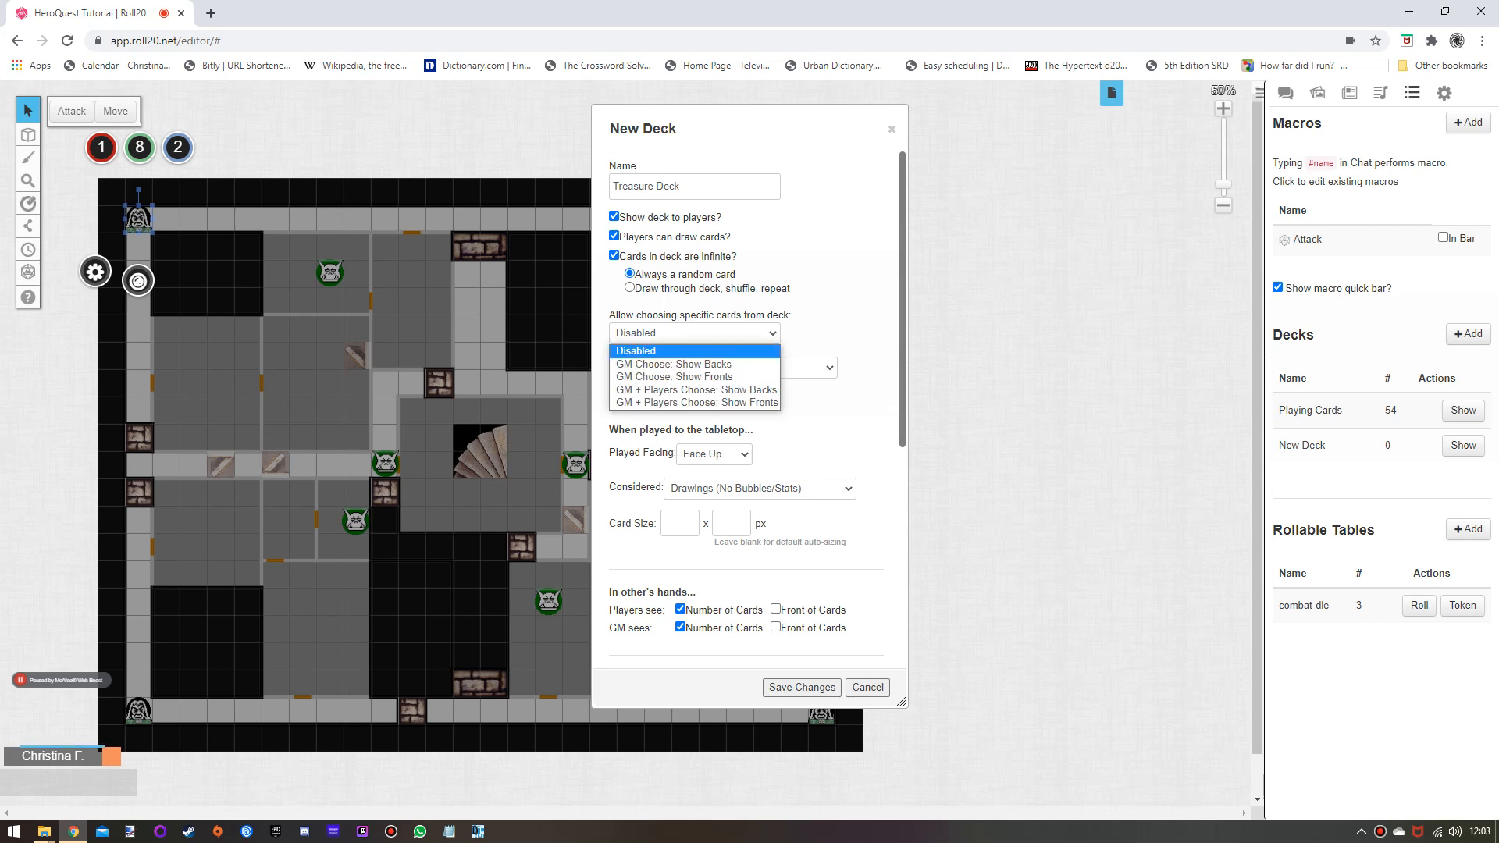
{"action": "left_click", "coordinate": [672, 352]}
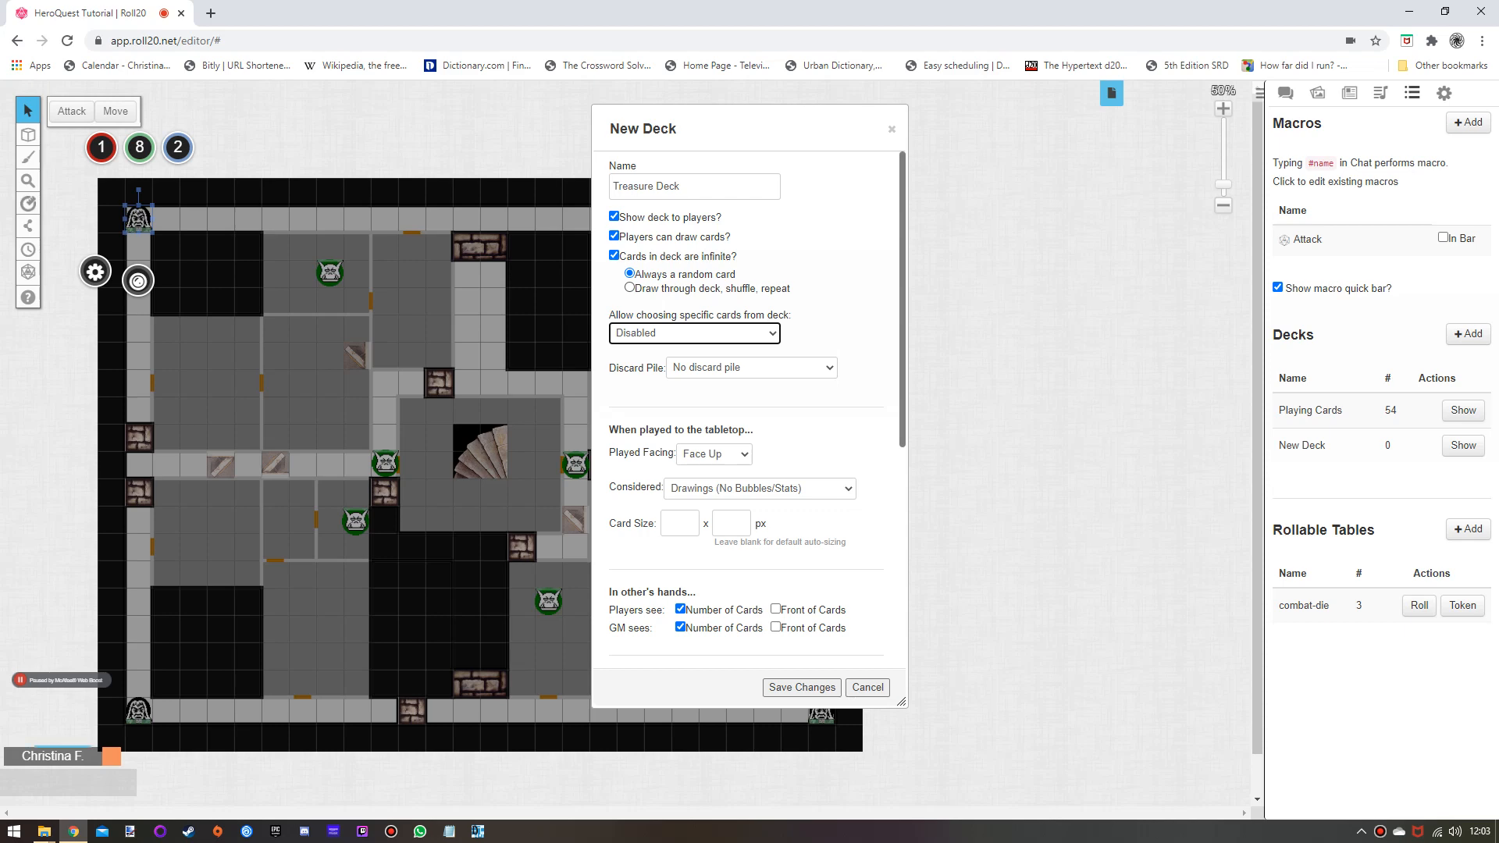
{"action": "left_click", "coordinate": [630, 288]}
{"action": "left_click", "coordinate": [694, 333]}
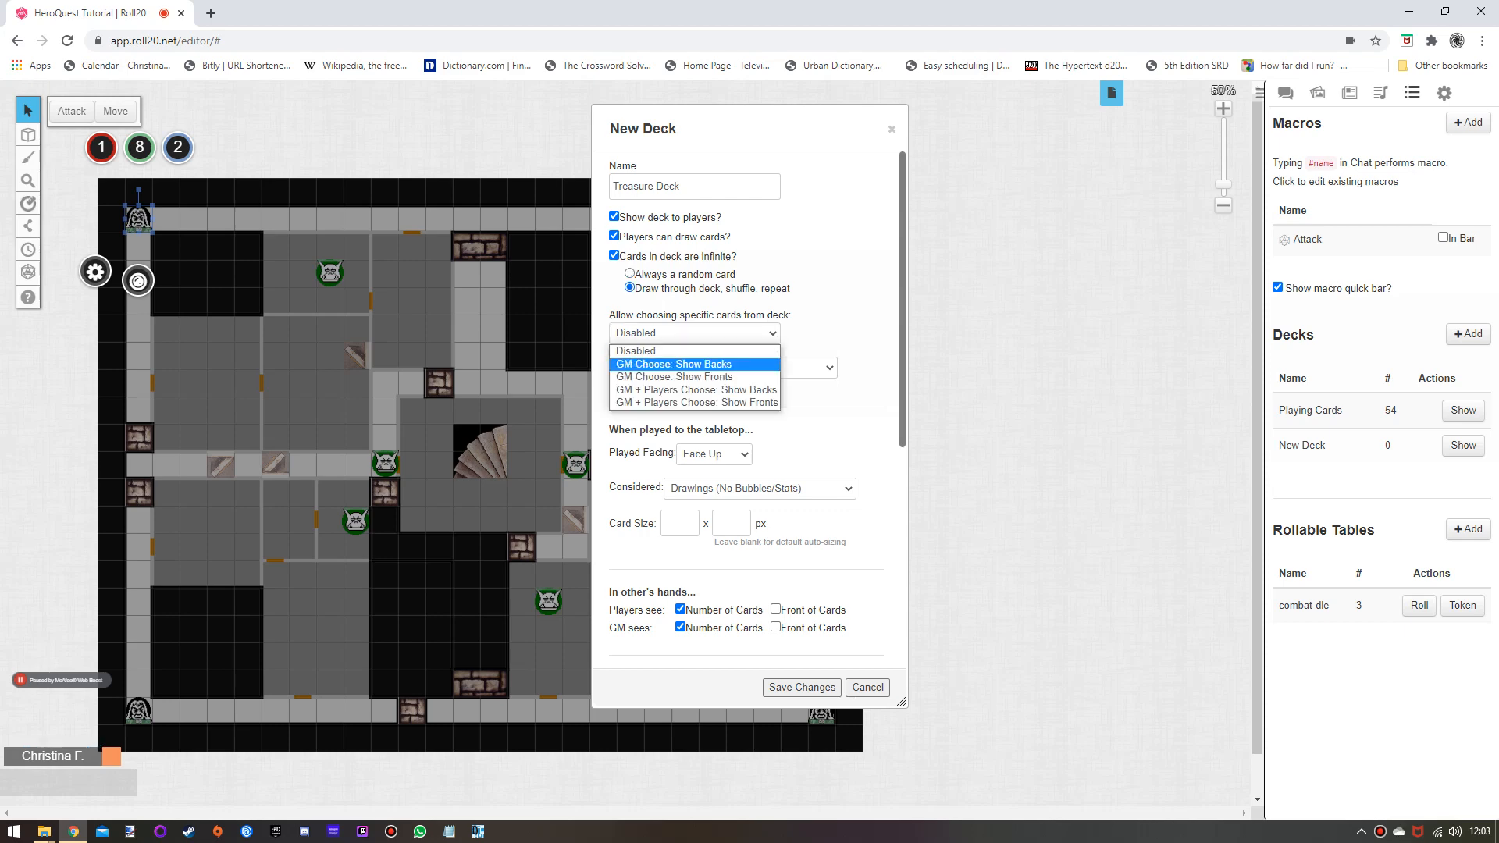
{"action": "left_click", "coordinate": [674, 377]}
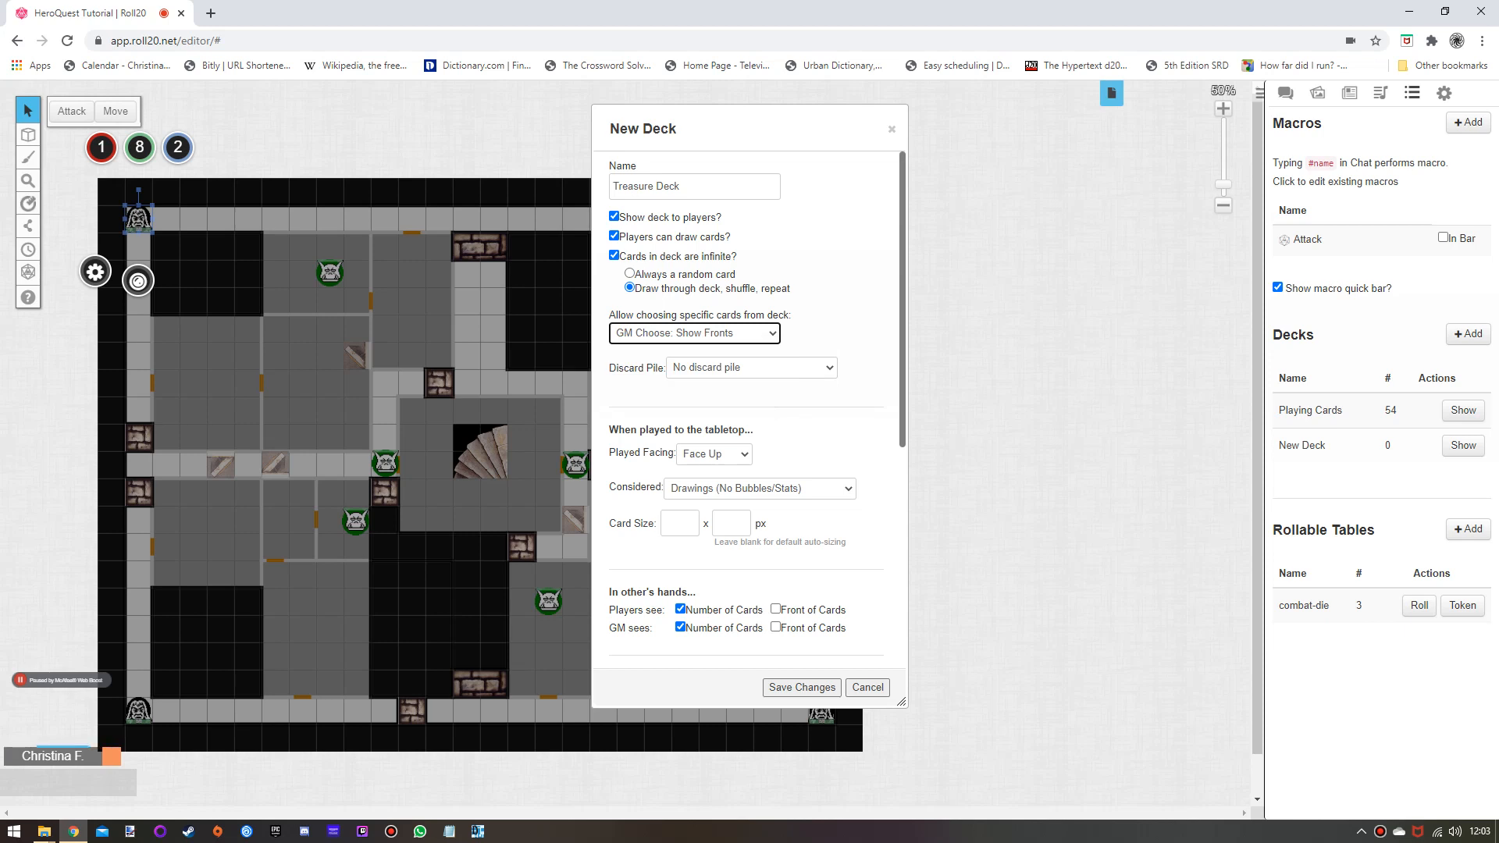
Let both players and the GM see the front of cards in others' hands.
{"action": "scroll", "coordinate": [746, 406], "scroll_direction": "down", "scroll_amount": 4}
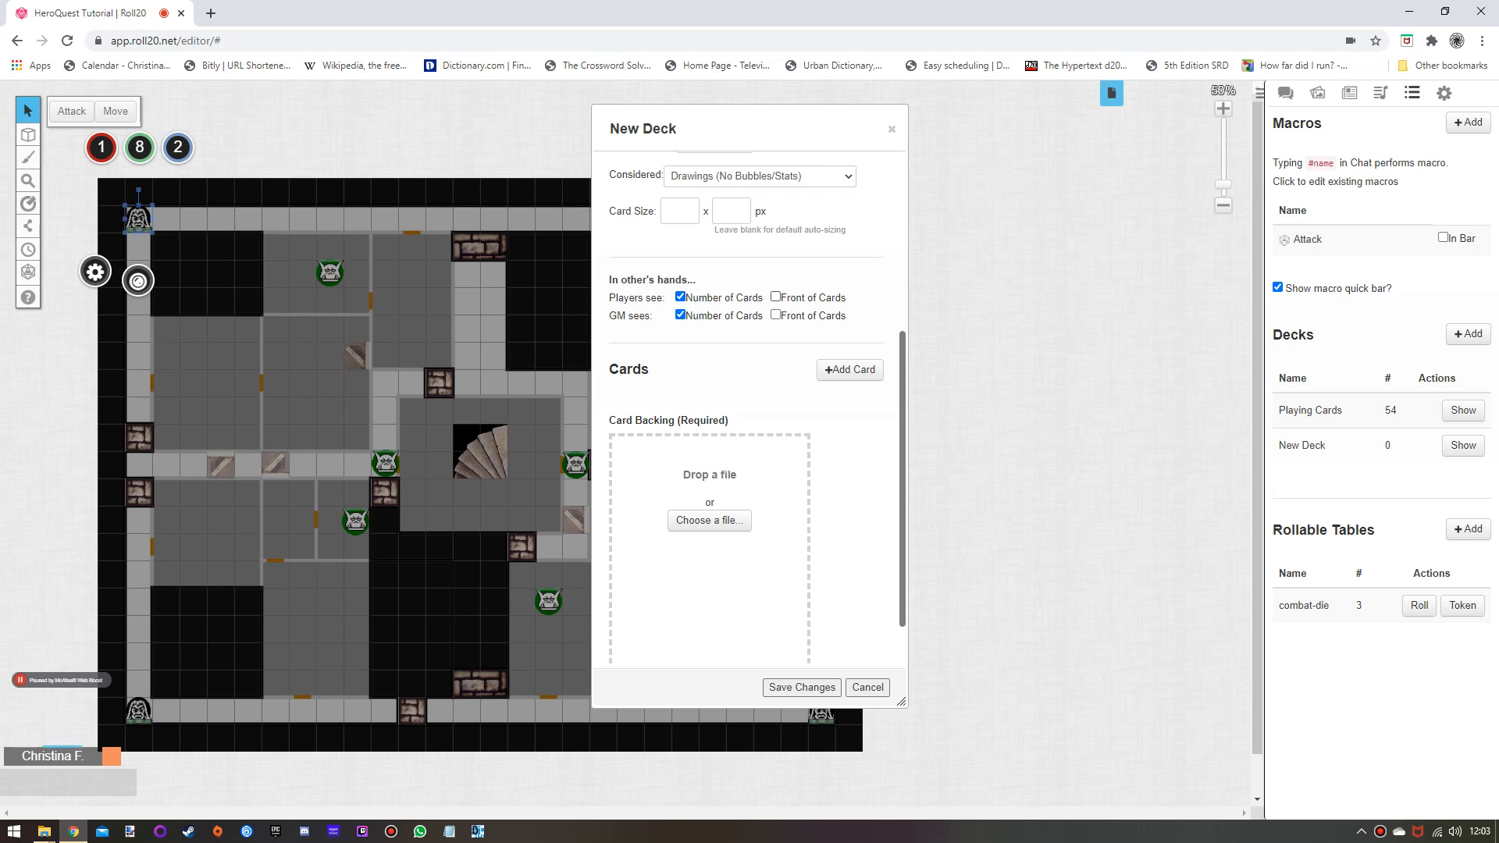
{"action": "left_click", "coordinate": [775, 297]}
{"action": "left_click", "coordinate": [775, 315]}
{"action": "scroll", "coordinate": [775, 315], "scroll_direction": "down", "scroll_amount": 1}
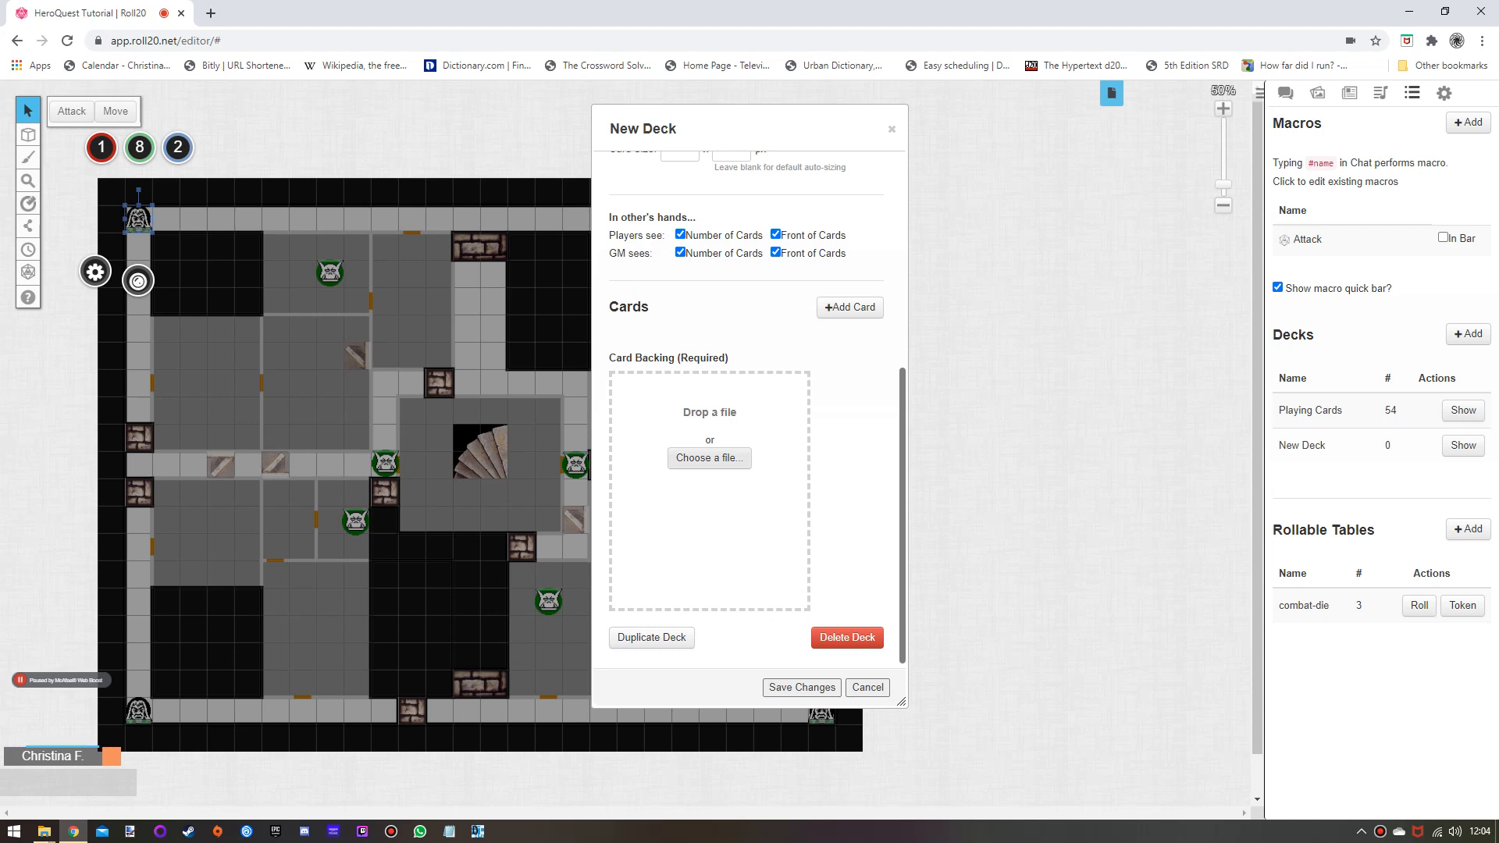
Collapse the Tokens folder in the art library and expand the Treasure folder under Cards.
{"action": "left_click", "coordinate": [1350, 93]}
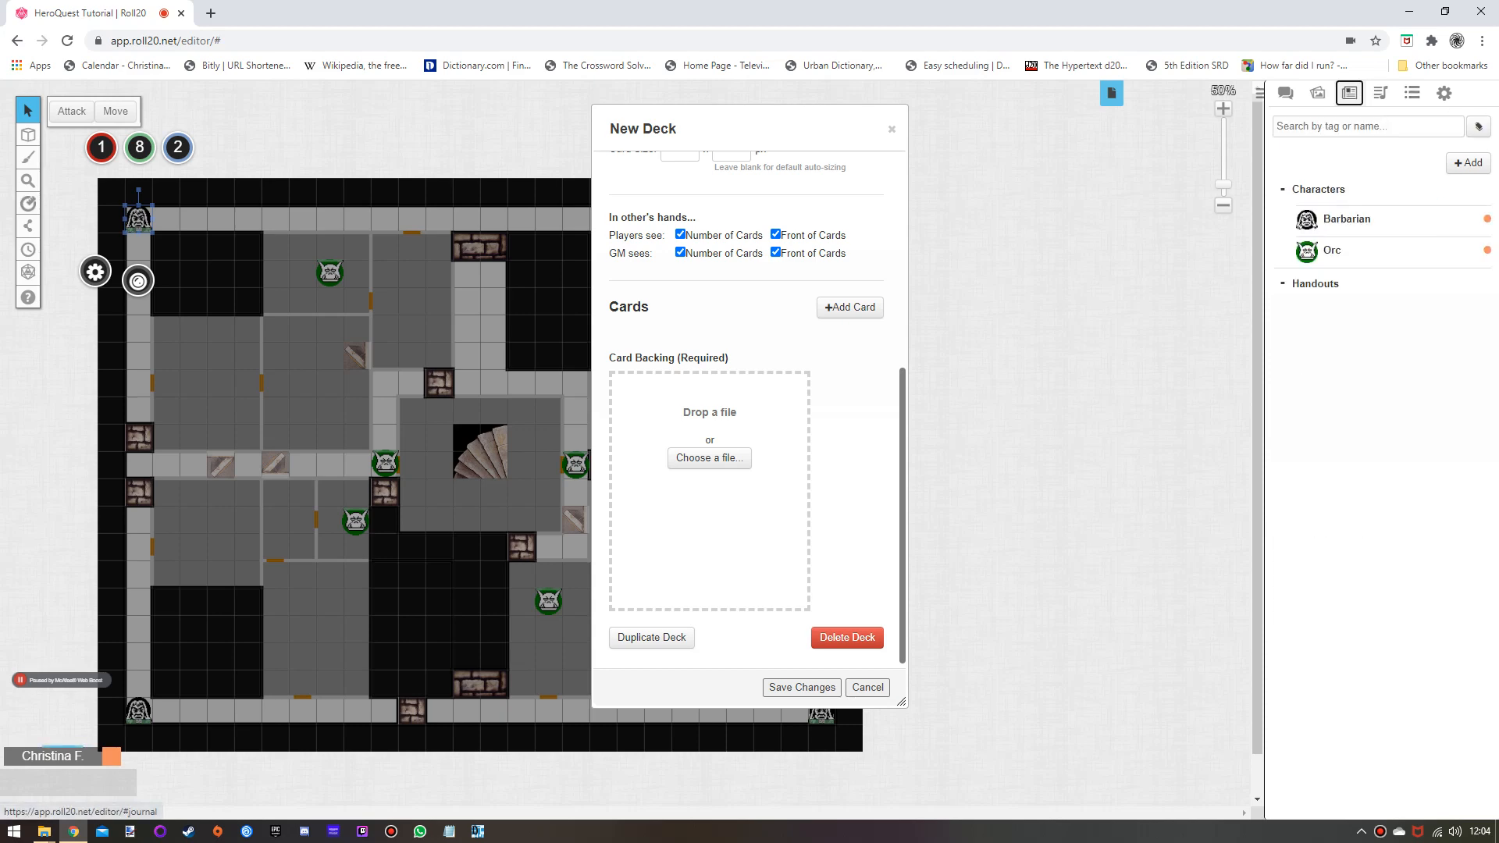
{"action": "left_click", "coordinate": [1318, 93]}
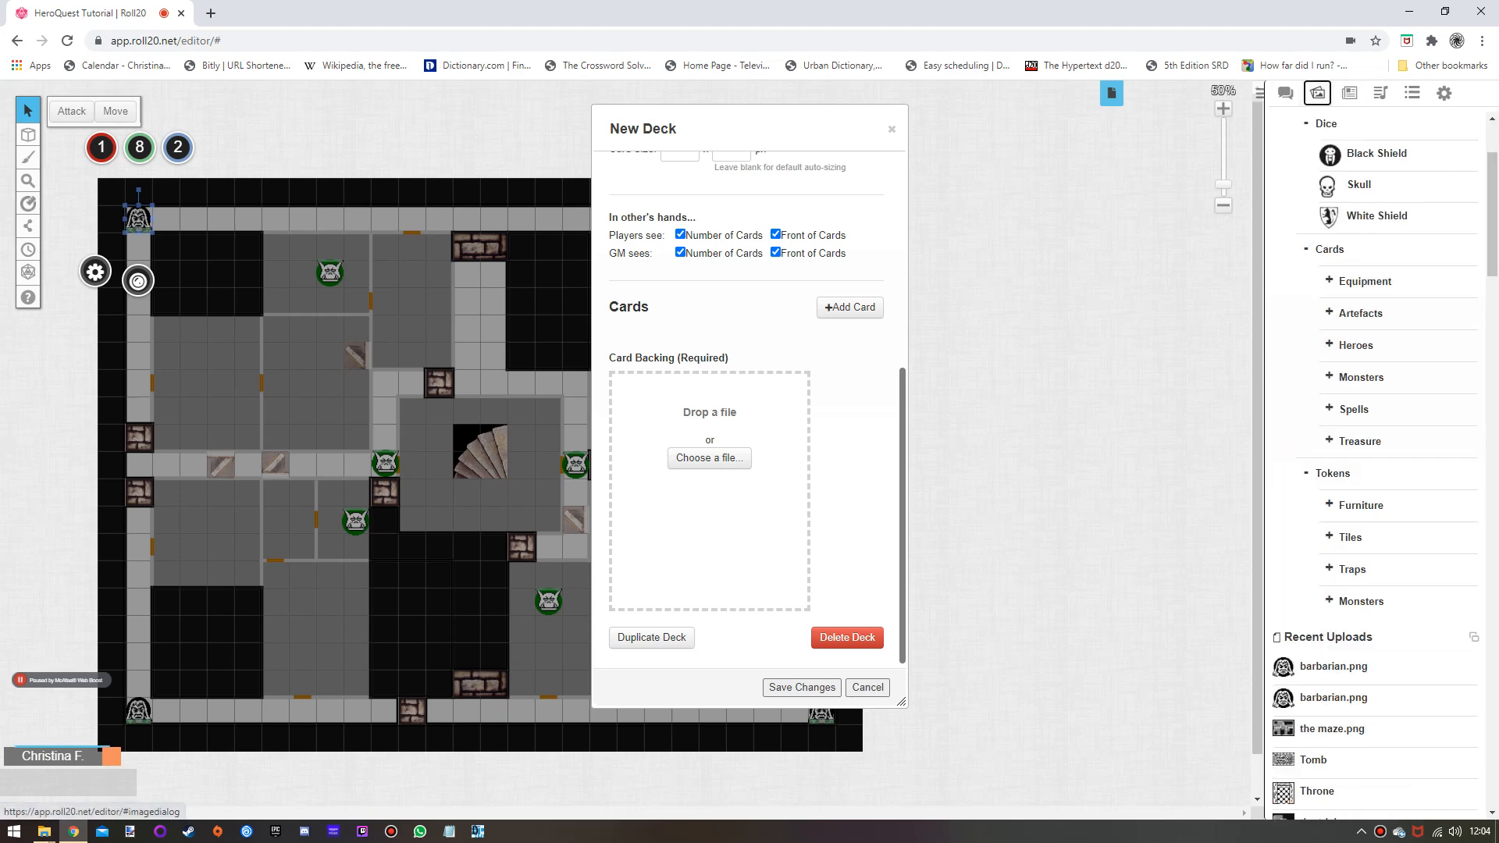
{"action": "left_click", "coordinate": [1306, 473]}
{"action": "left_click", "coordinate": [1329, 440]}
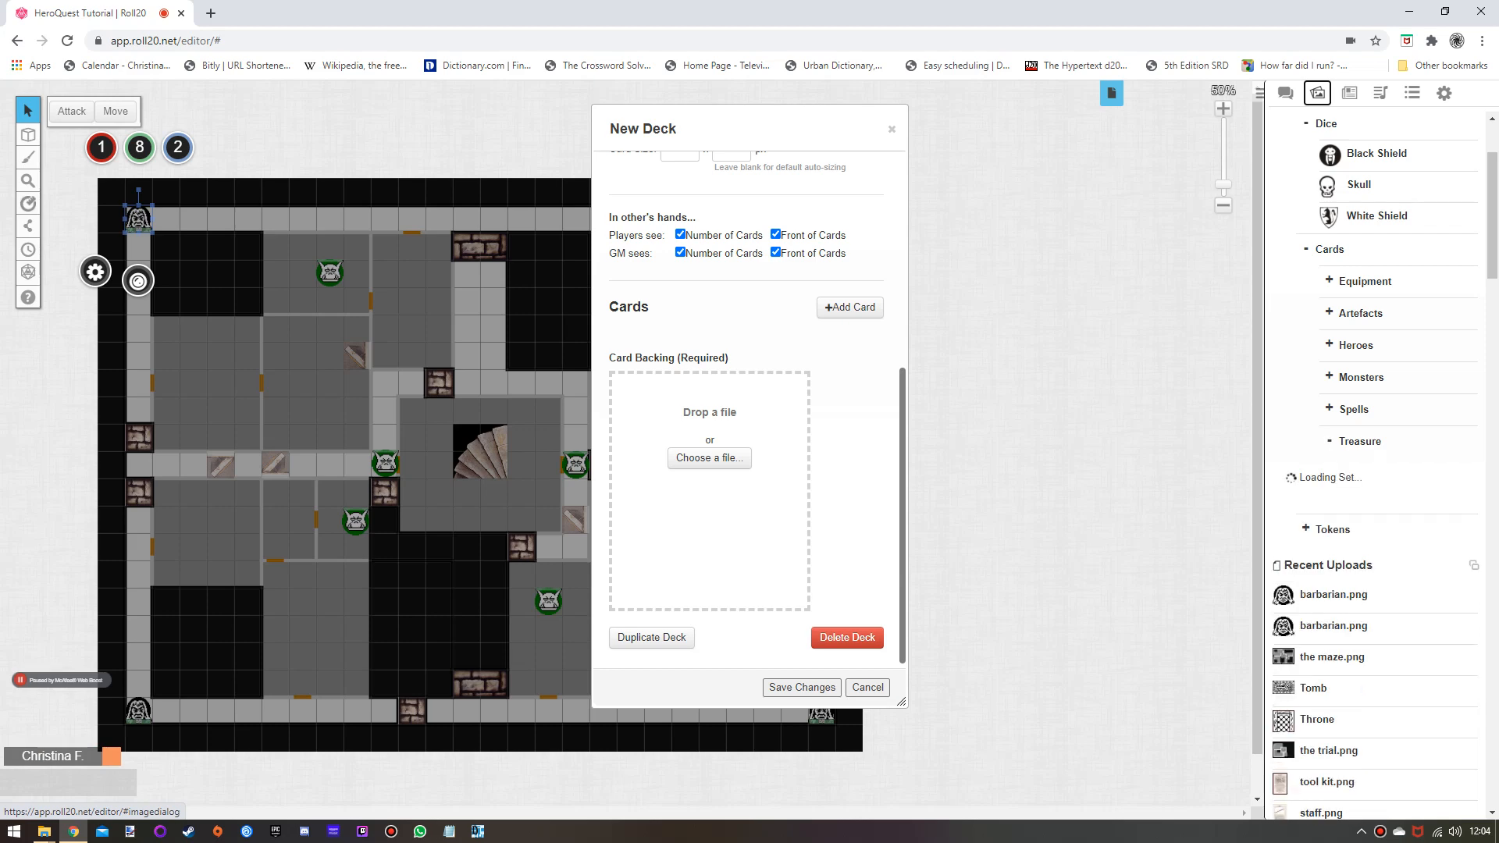
Set the Treasure Back image as the deck's card backing and add a card named Wandering Monster with its matching image.
{"action": "scroll", "coordinate": [1389, 642], "scroll_direction": "down", "scroll_amount": 7}
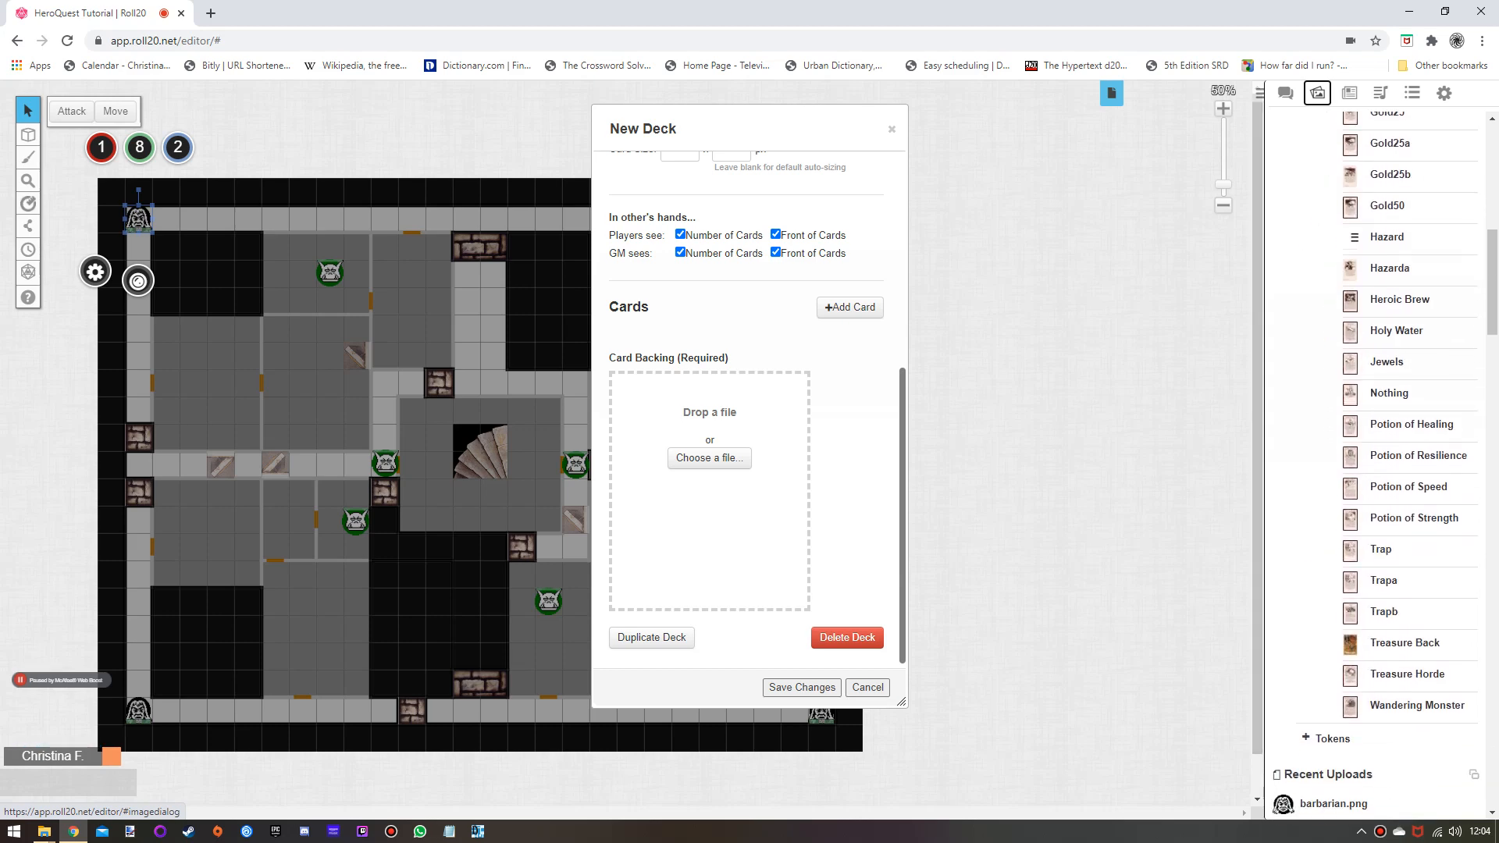
{"action": "left_click_drag", "start_coordinate": [1374, 642], "coordinate": [687, 539]}
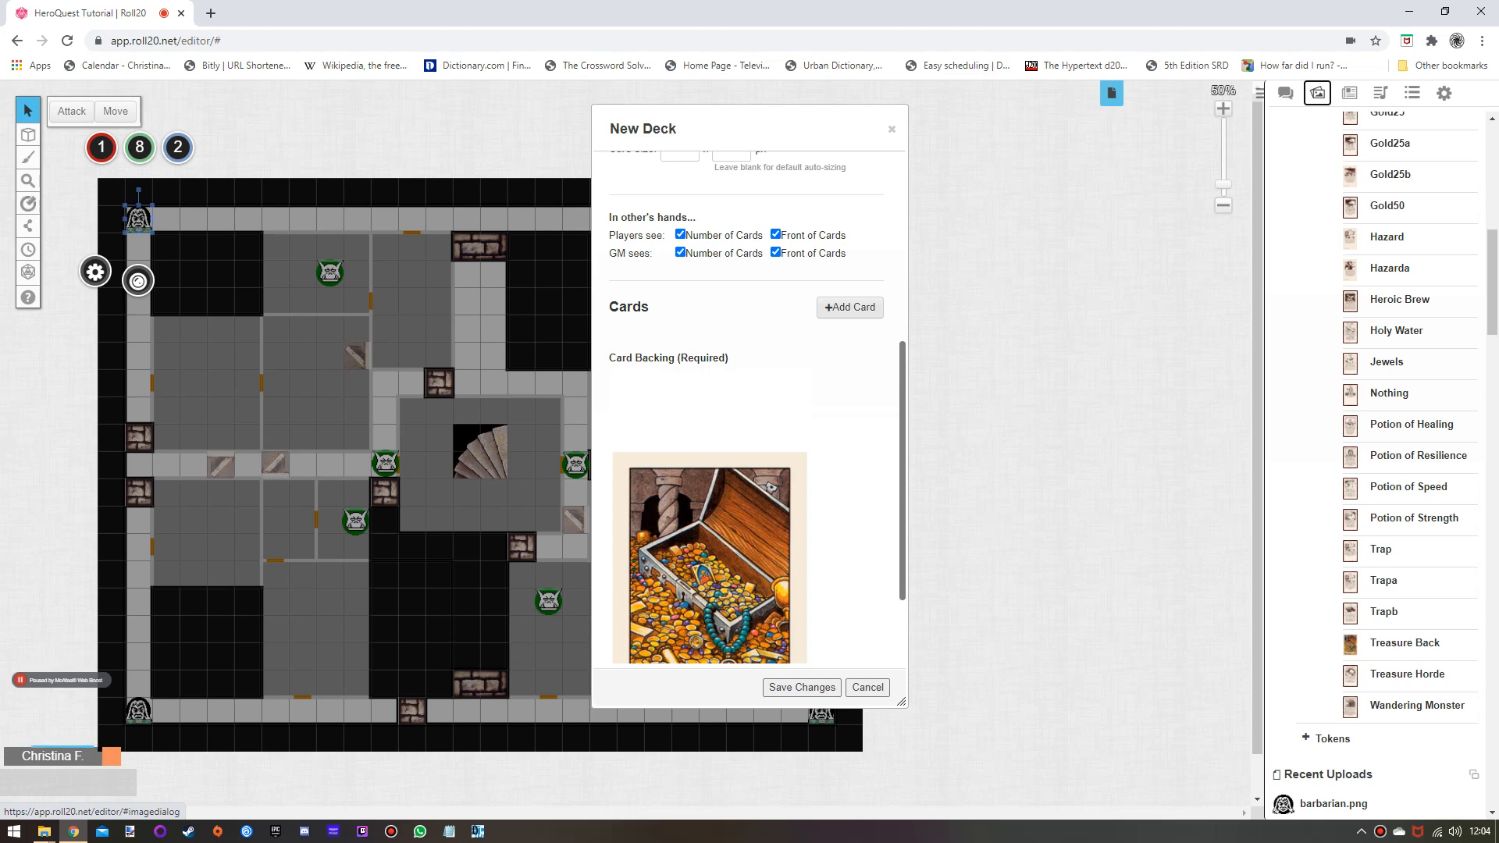
{"action": "left_click", "coordinate": [849, 307]}
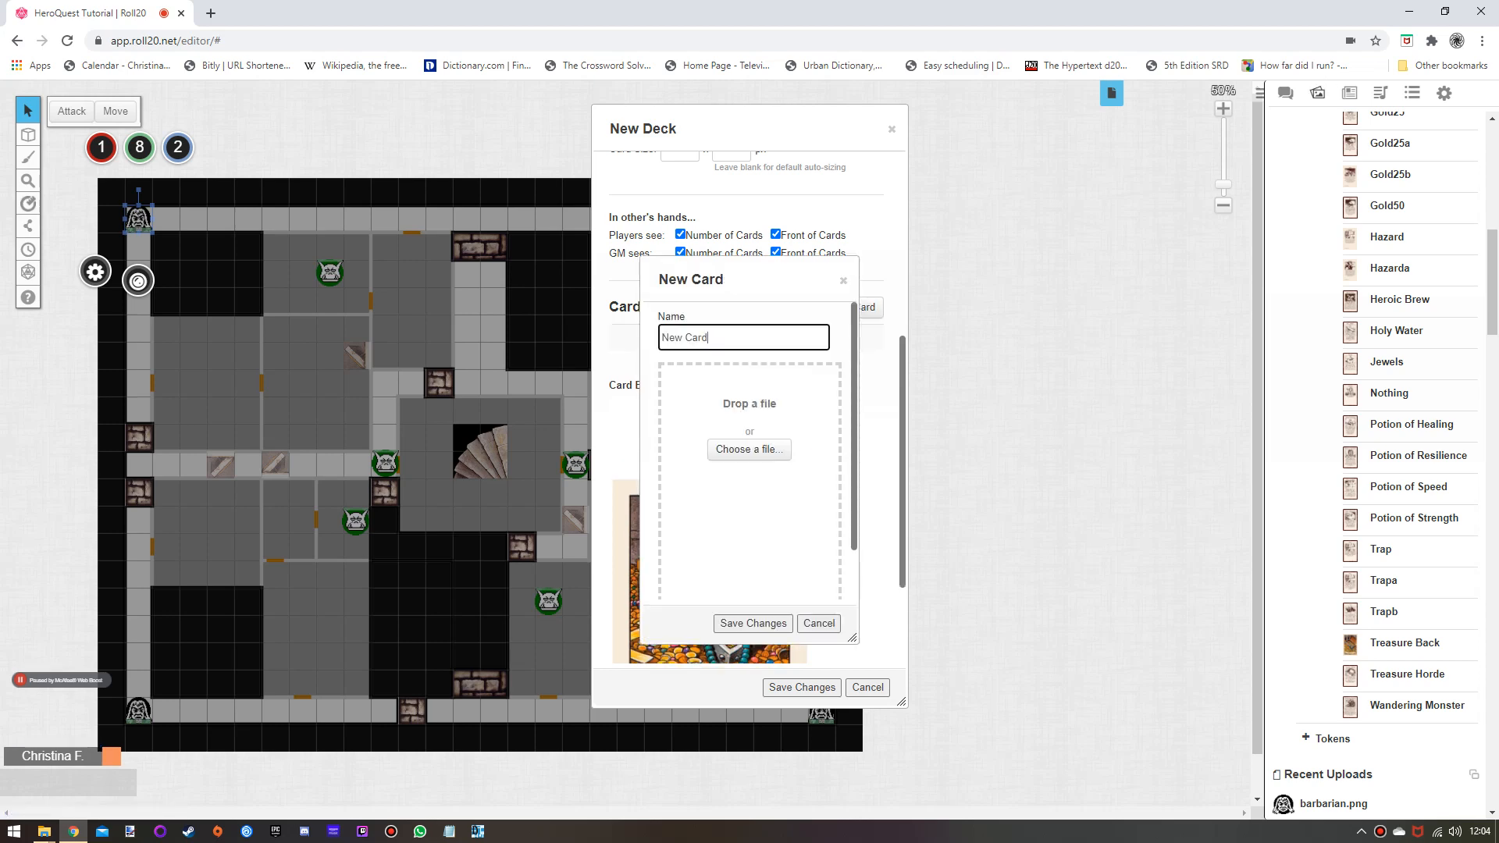
{"action": "scroll", "coordinate": [1398, 422], "scroll_direction": "up", "scroll_amount": 3}
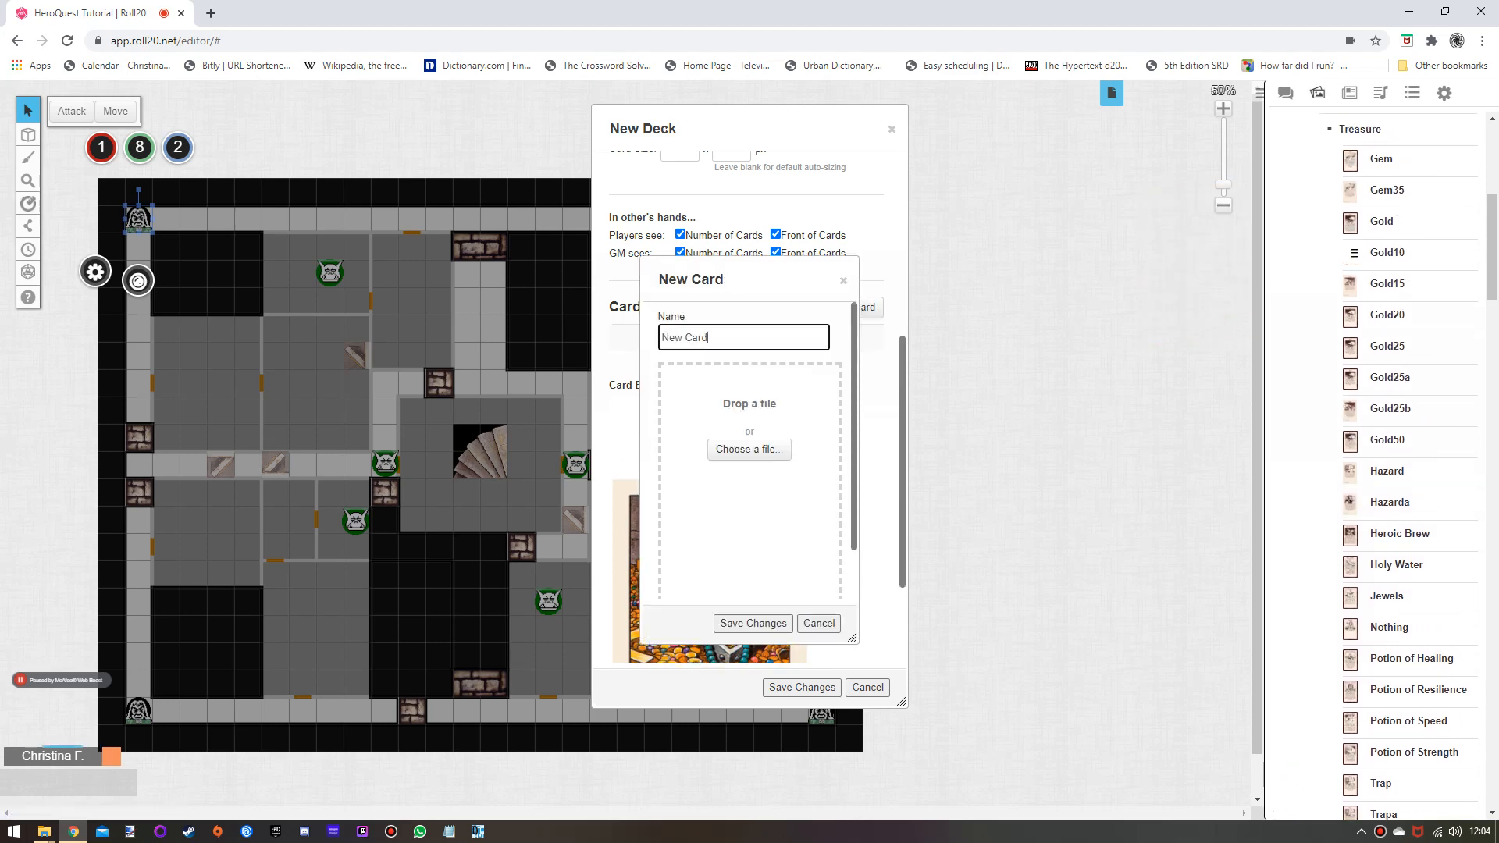
{"action": "scroll", "coordinate": [1397, 422], "scroll_direction": "down", "scroll_amount": 3}
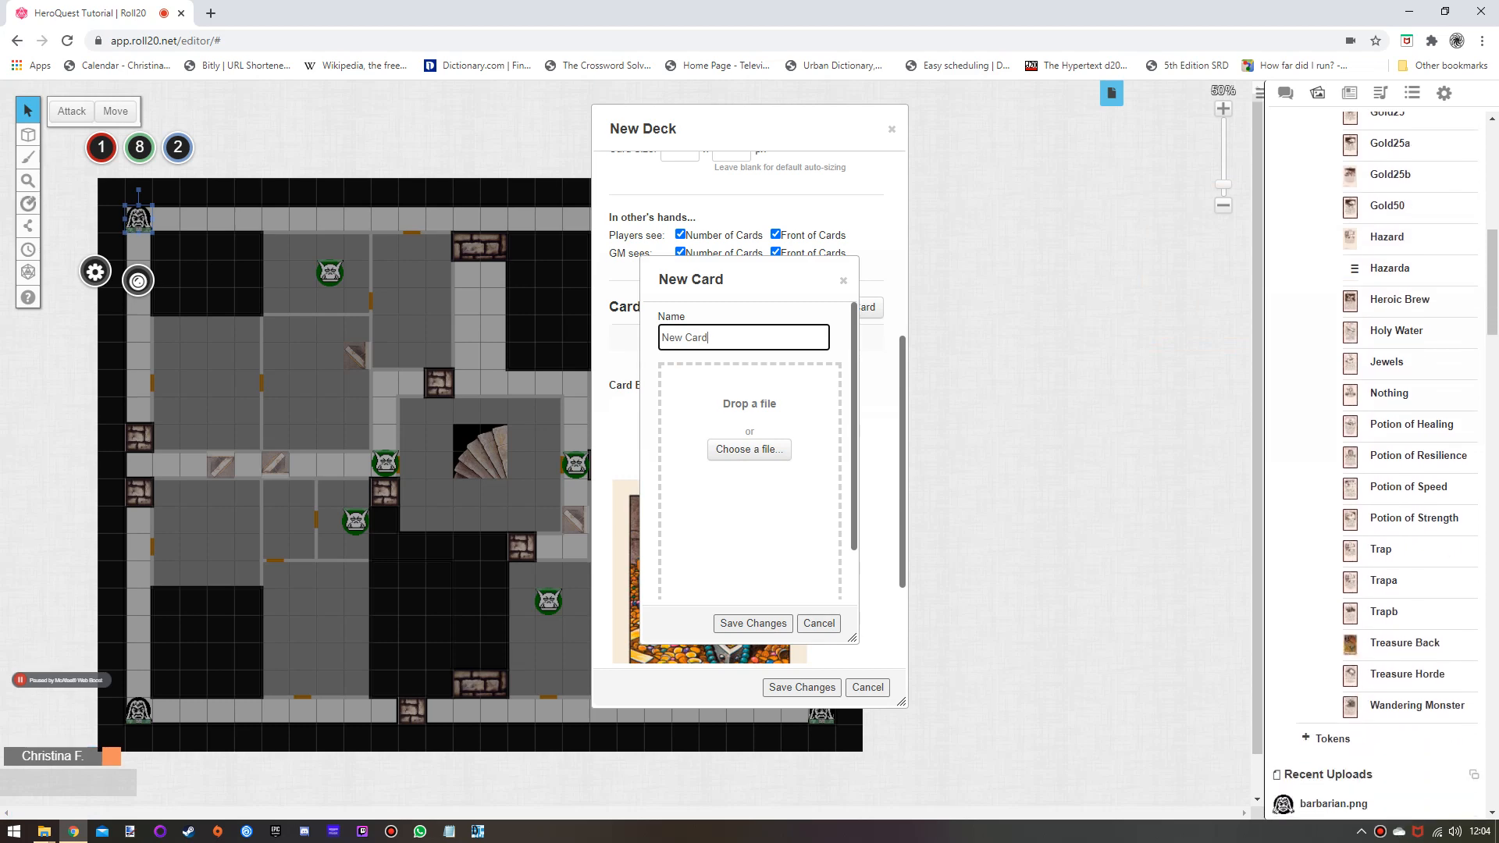
{"action": "key", "text": "ctrl+a"}
{"action": "type", "text": "Wandering Monster"}
{"action": "left_click_drag", "start_coordinate": [1397, 706], "coordinate": [747, 512]}
{"action": "left_click", "coordinate": [754, 623]}
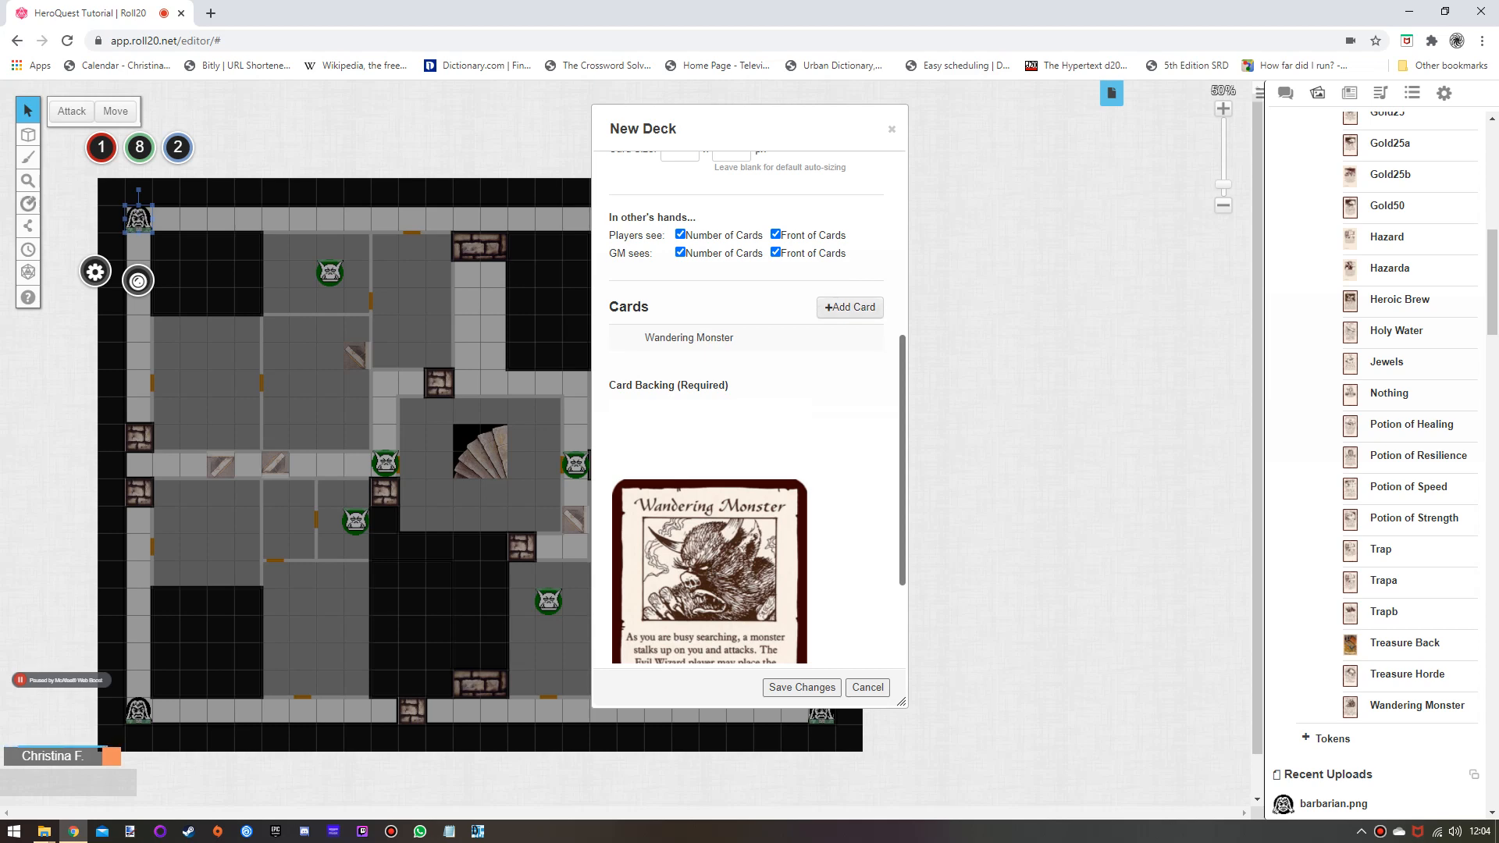
Add a second card named Wandering Monster to the deck, using the Wandering Monster image from the Treasure folder.
{"action": "left_click", "coordinate": [849, 307]}
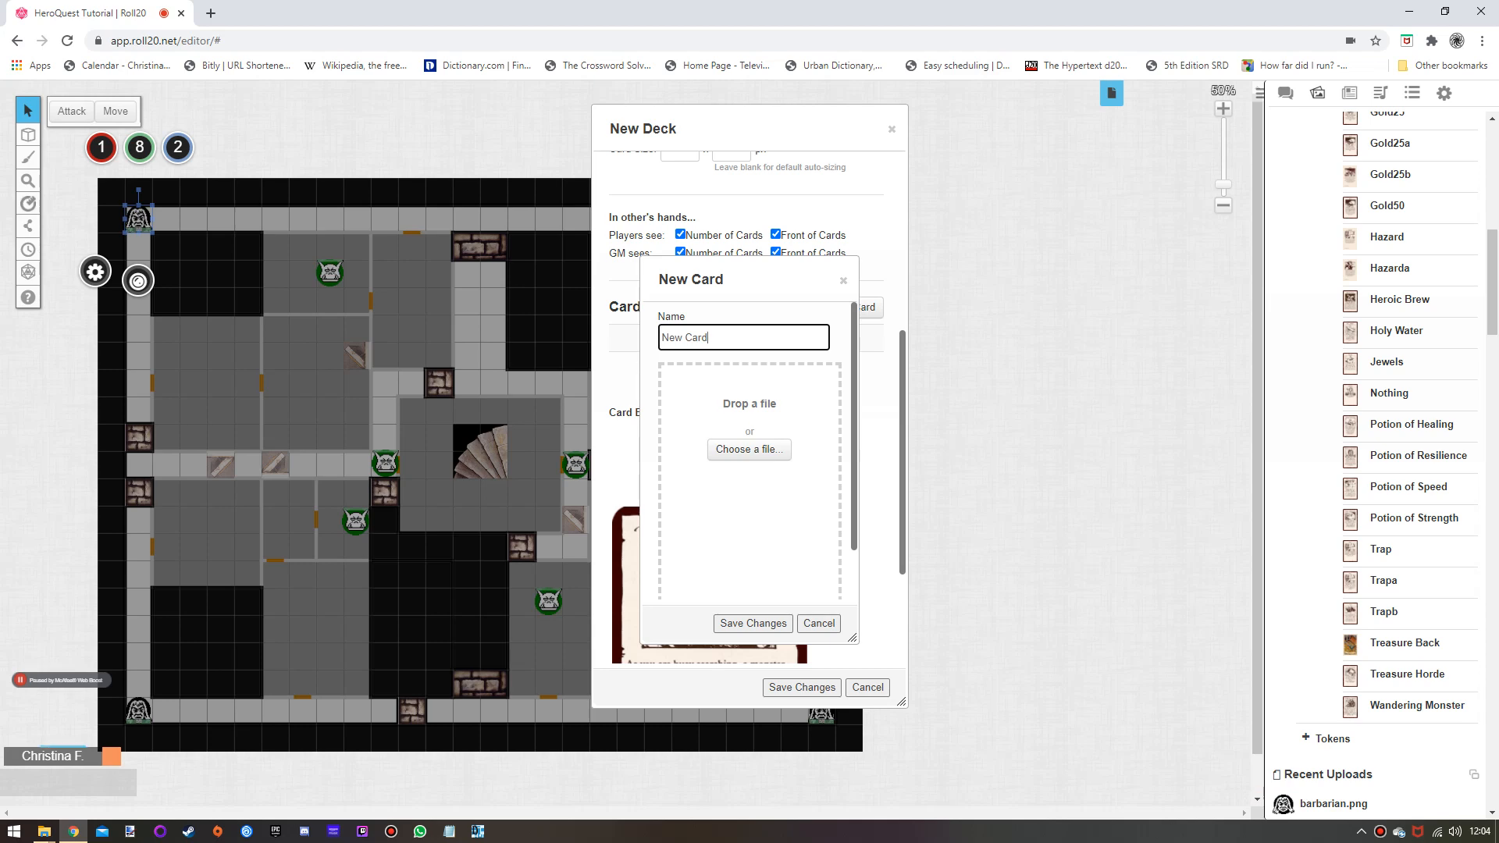
{"action": "left_click_drag", "start_coordinate": [708, 338], "coordinate": [660, 338]}
{"action": "type", "text": "Wandering Monster"}
{"action": "left_click_drag", "start_coordinate": [1406, 706], "coordinate": [730, 574]}
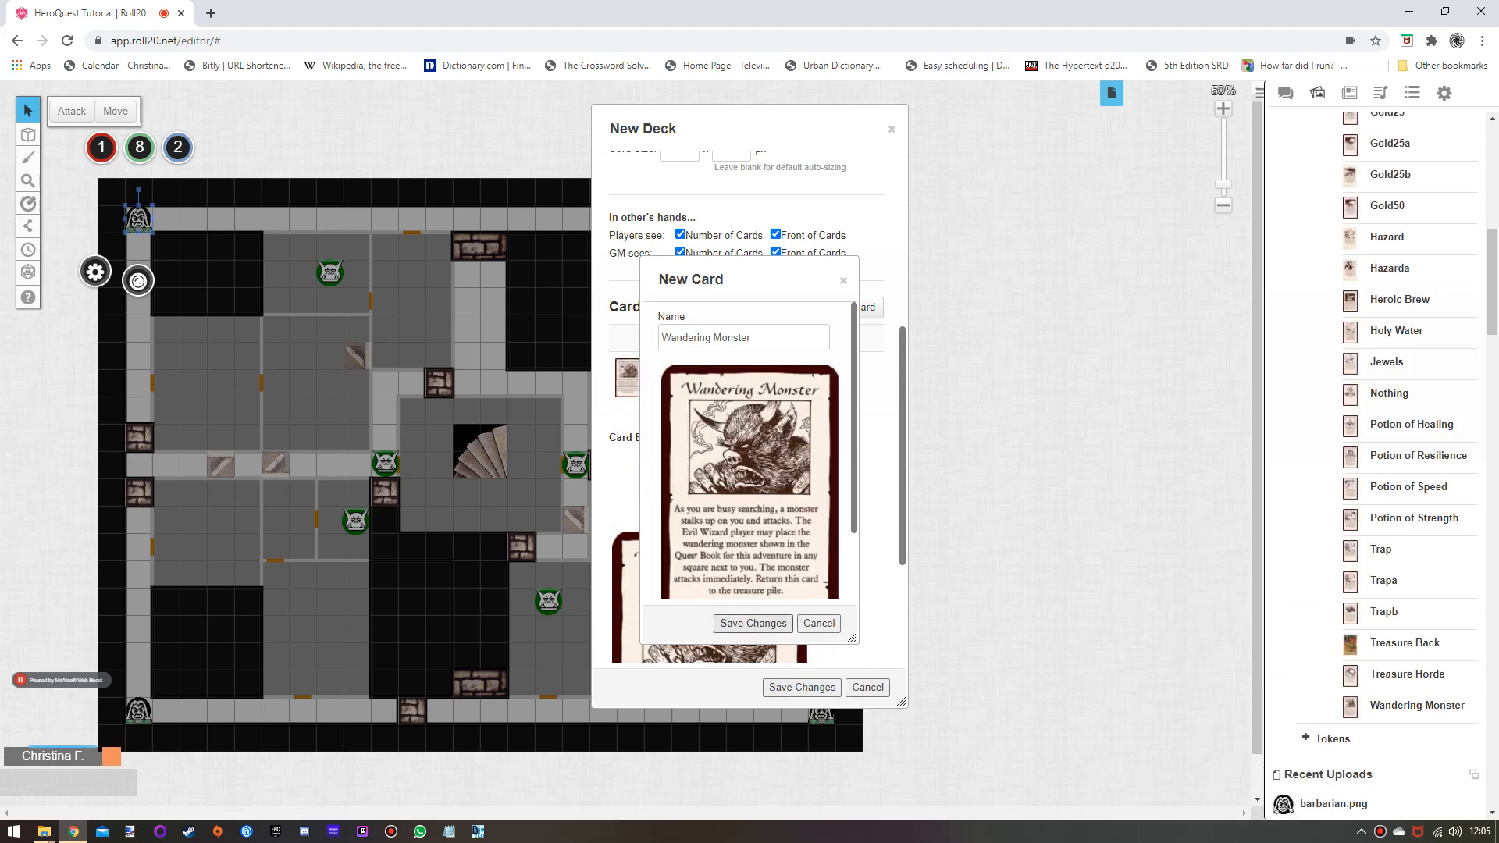
{"action": "left_click", "coordinate": [753, 624]}
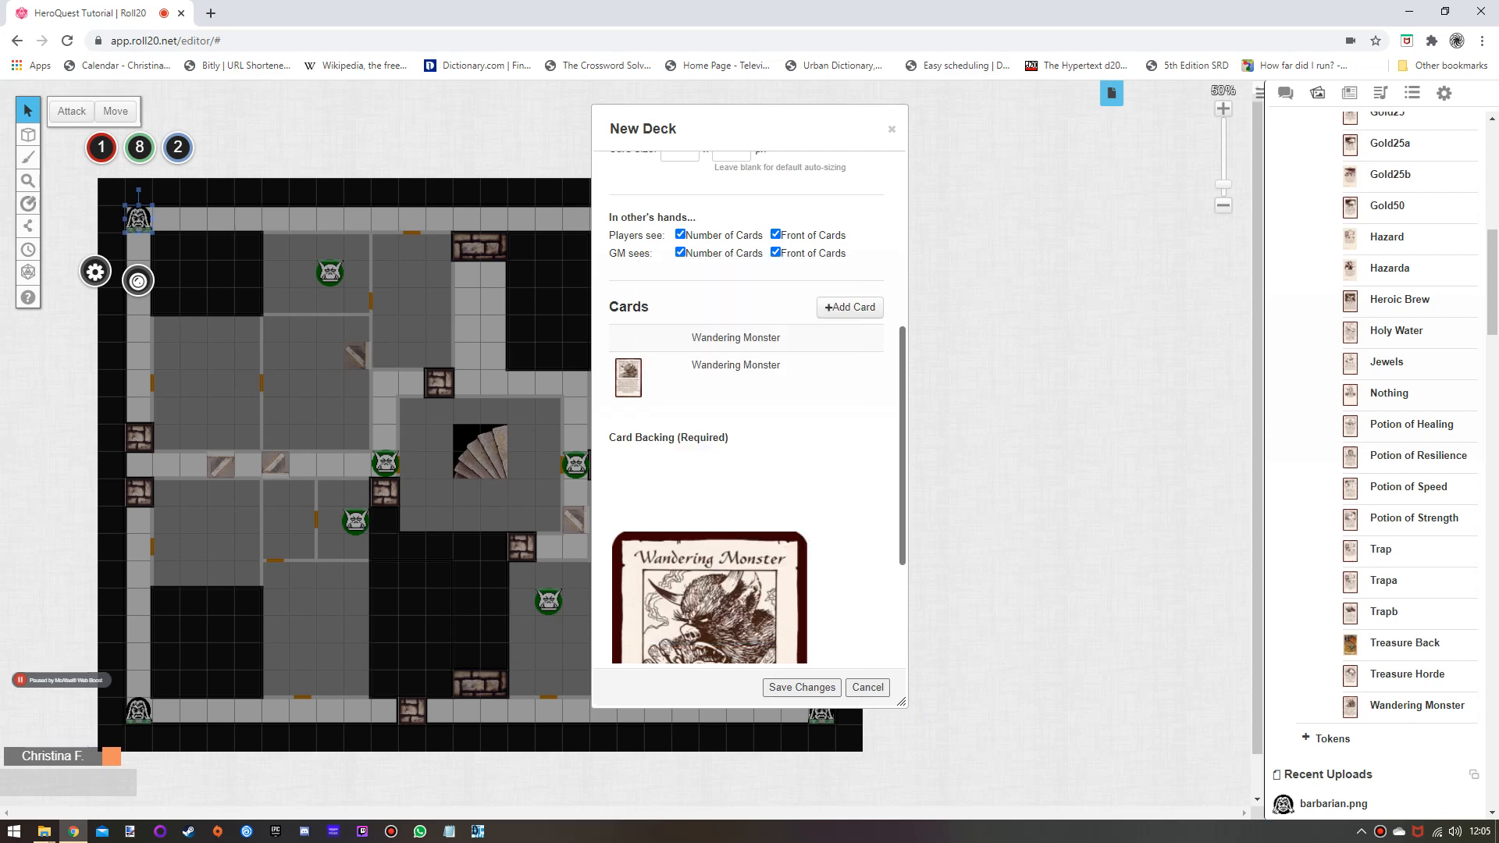
Assign the Wandering Monster image to the first Wandering Monster card, which has no picture, and save it.
{"action": "left_click", "coordinate": [736, 338]}
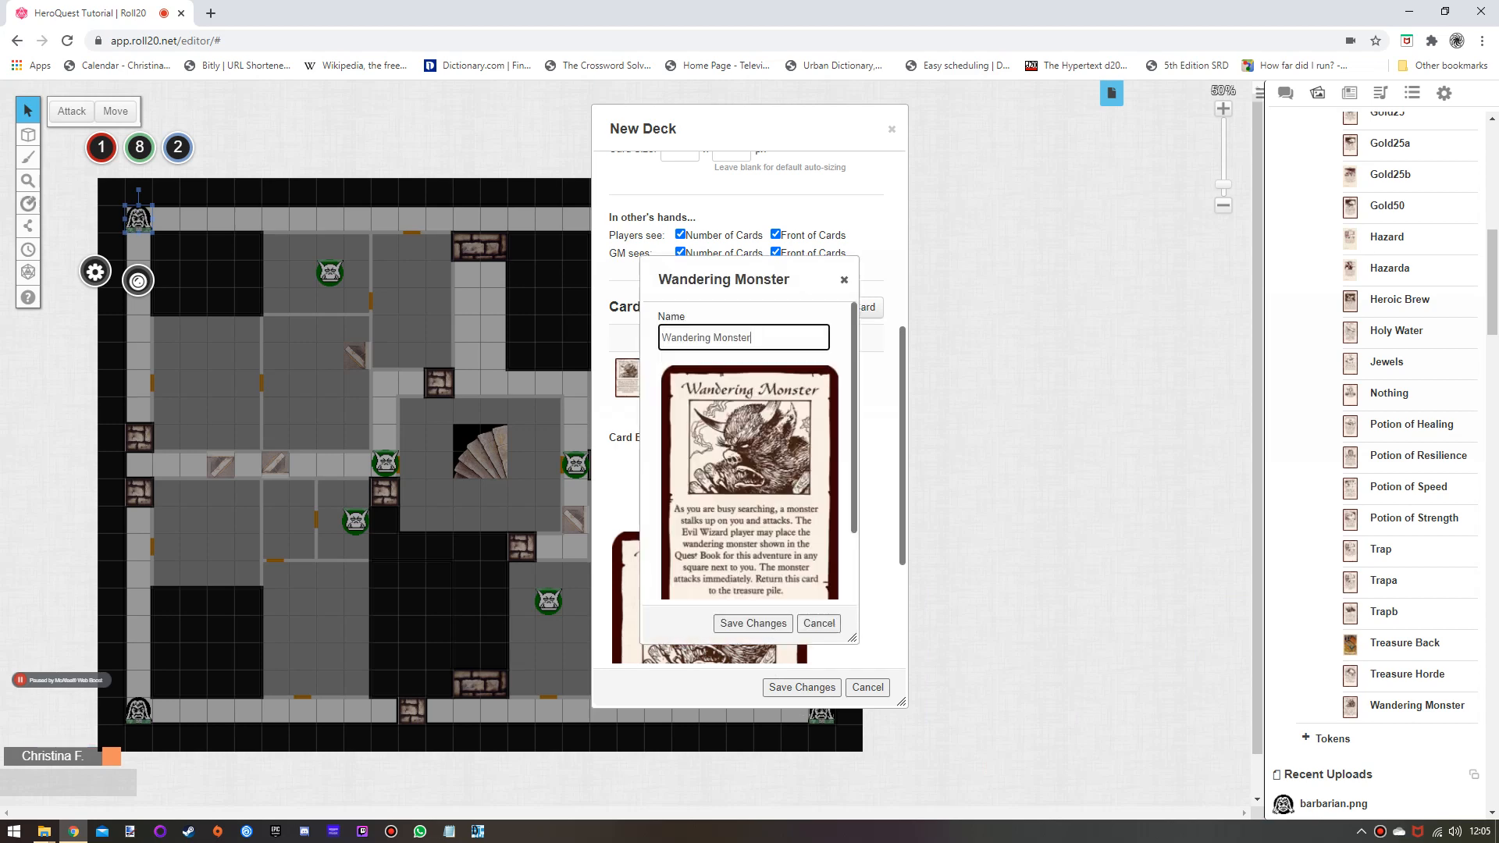
{"action": "left_click", "coordinate": [844, 280]}
{"action": "left_click", "coordinate": [779, 338]}
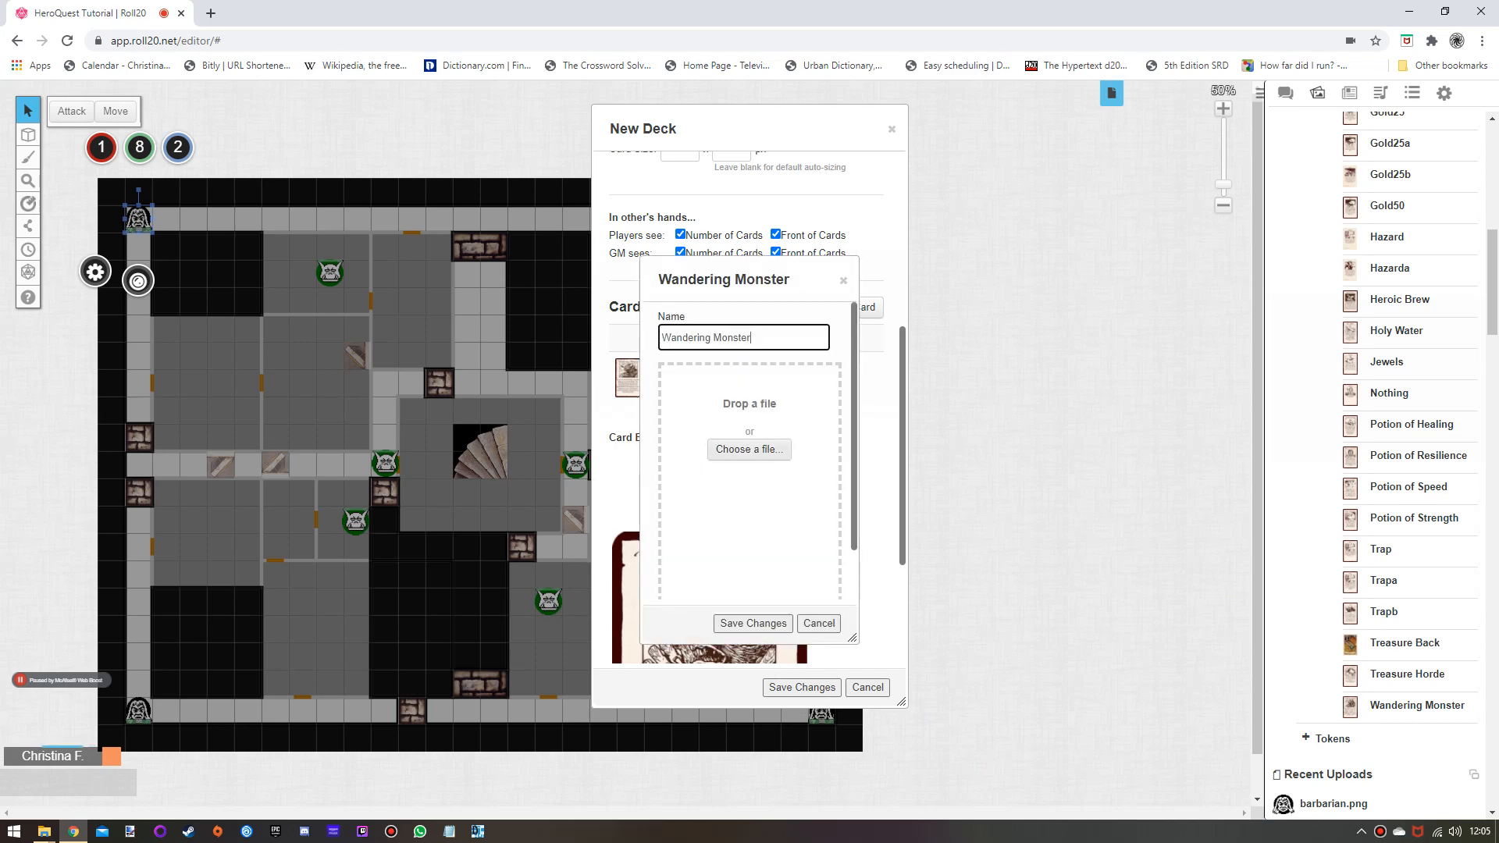
{"action": "left_click_drag", "start_coordinate": [1397, 705], "coordinate": [773, 531]}
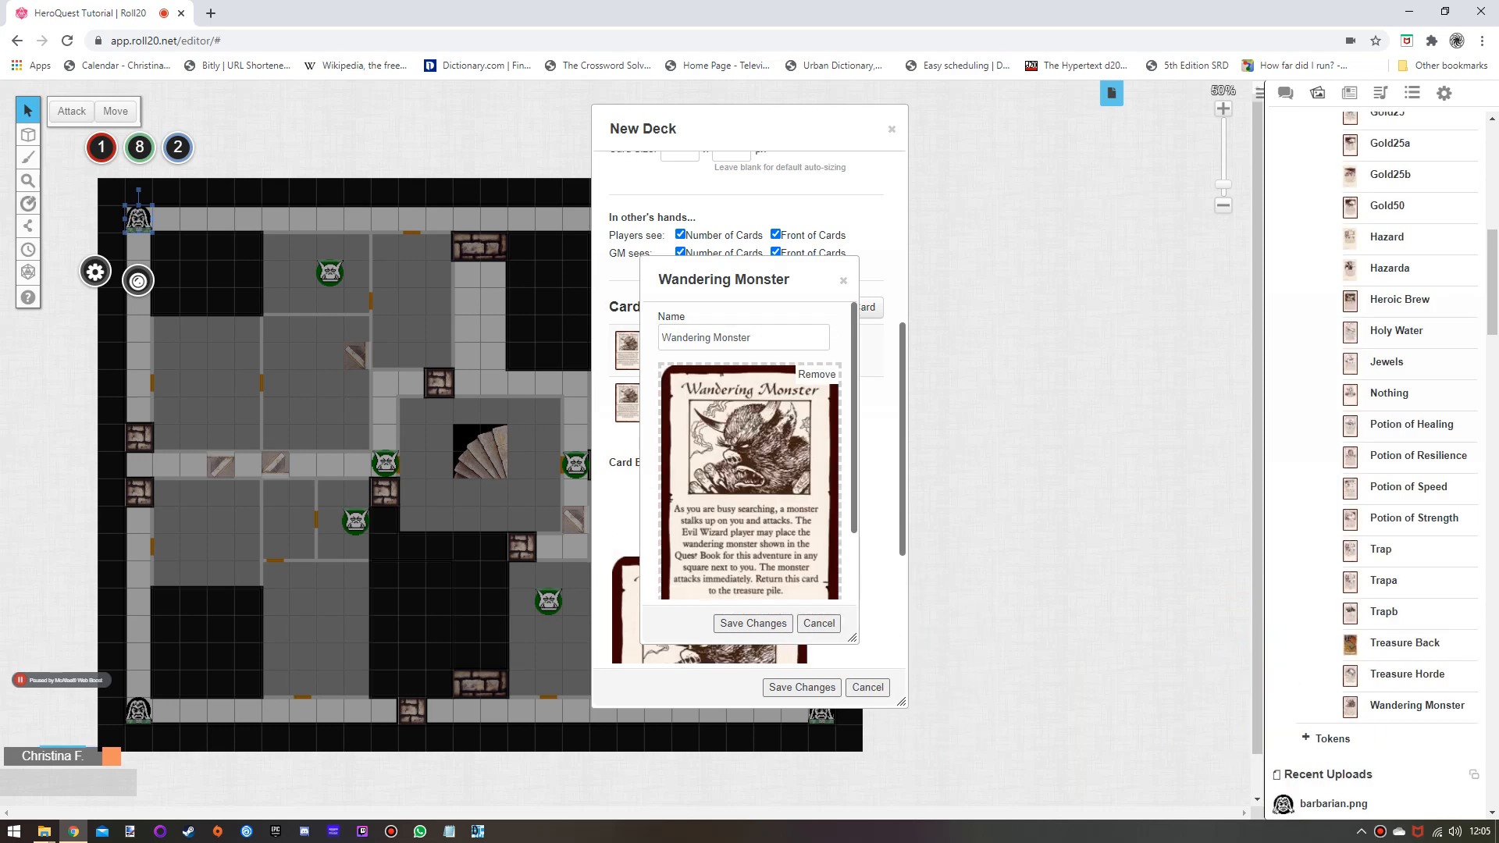
{"action": "left_click", "coordinate": [753, 623]}
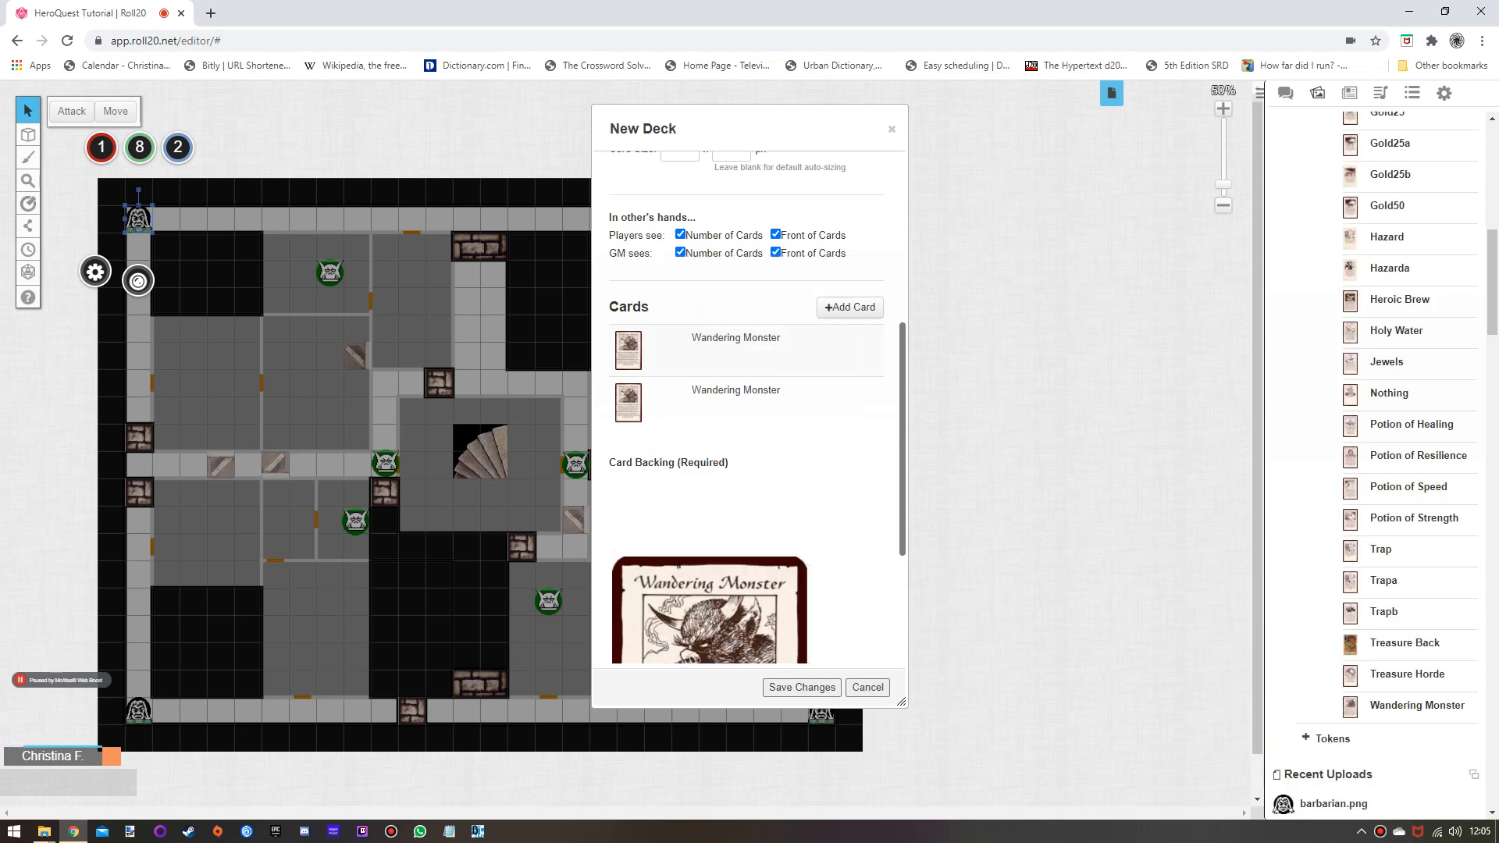
Move the New Deck dialog clear of the card dialog, start a new card, and replace the card backing with the Treasure Back image.
{"action": "left_click_drag", "start_coordinate": [748, 129], "coordinate": [462, 137]}
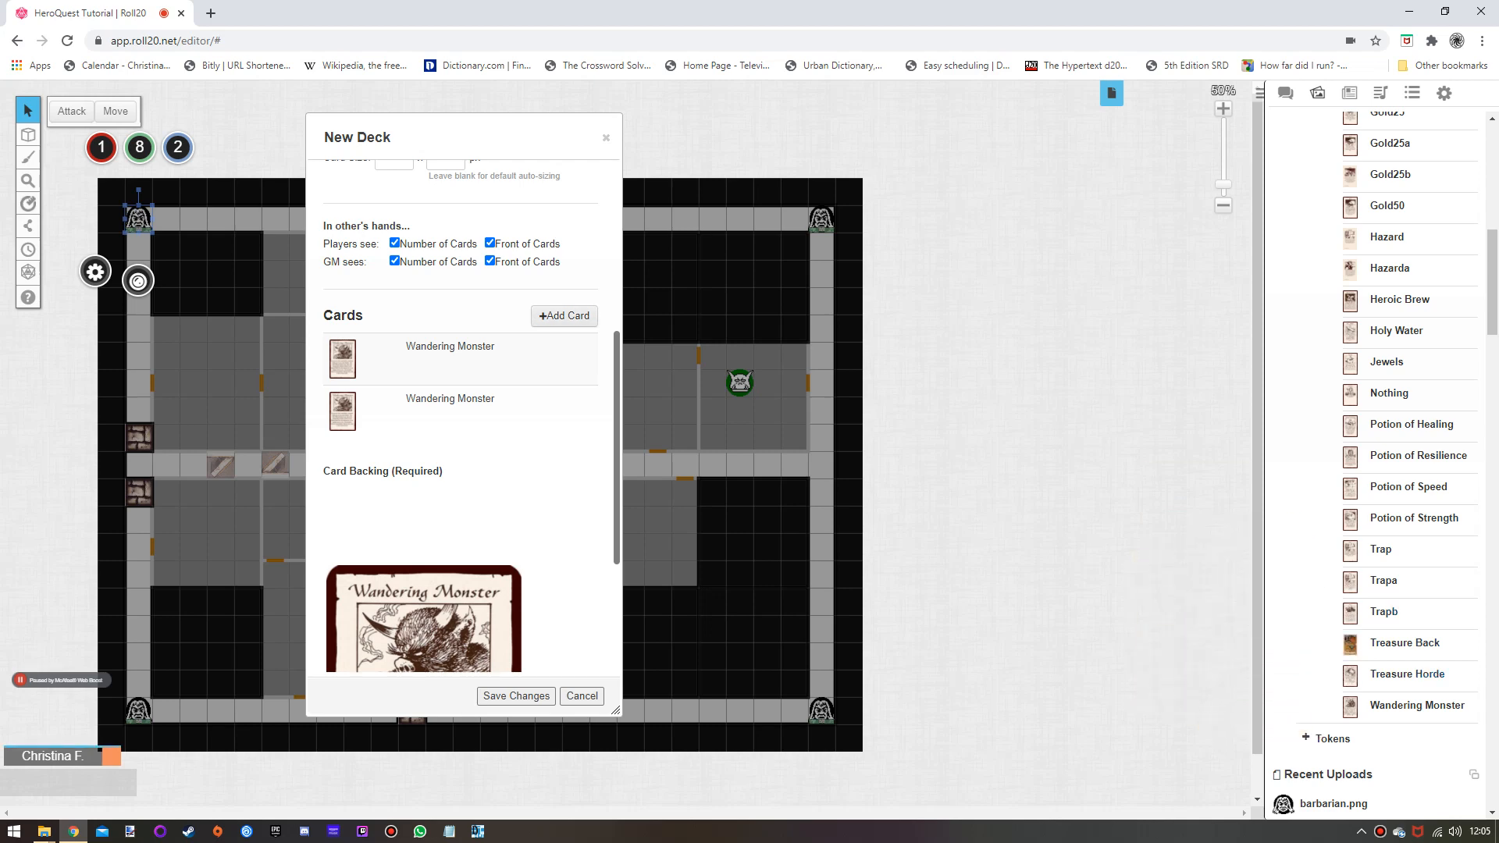
{"action": "left_click", "coordinate": [564, 316]}
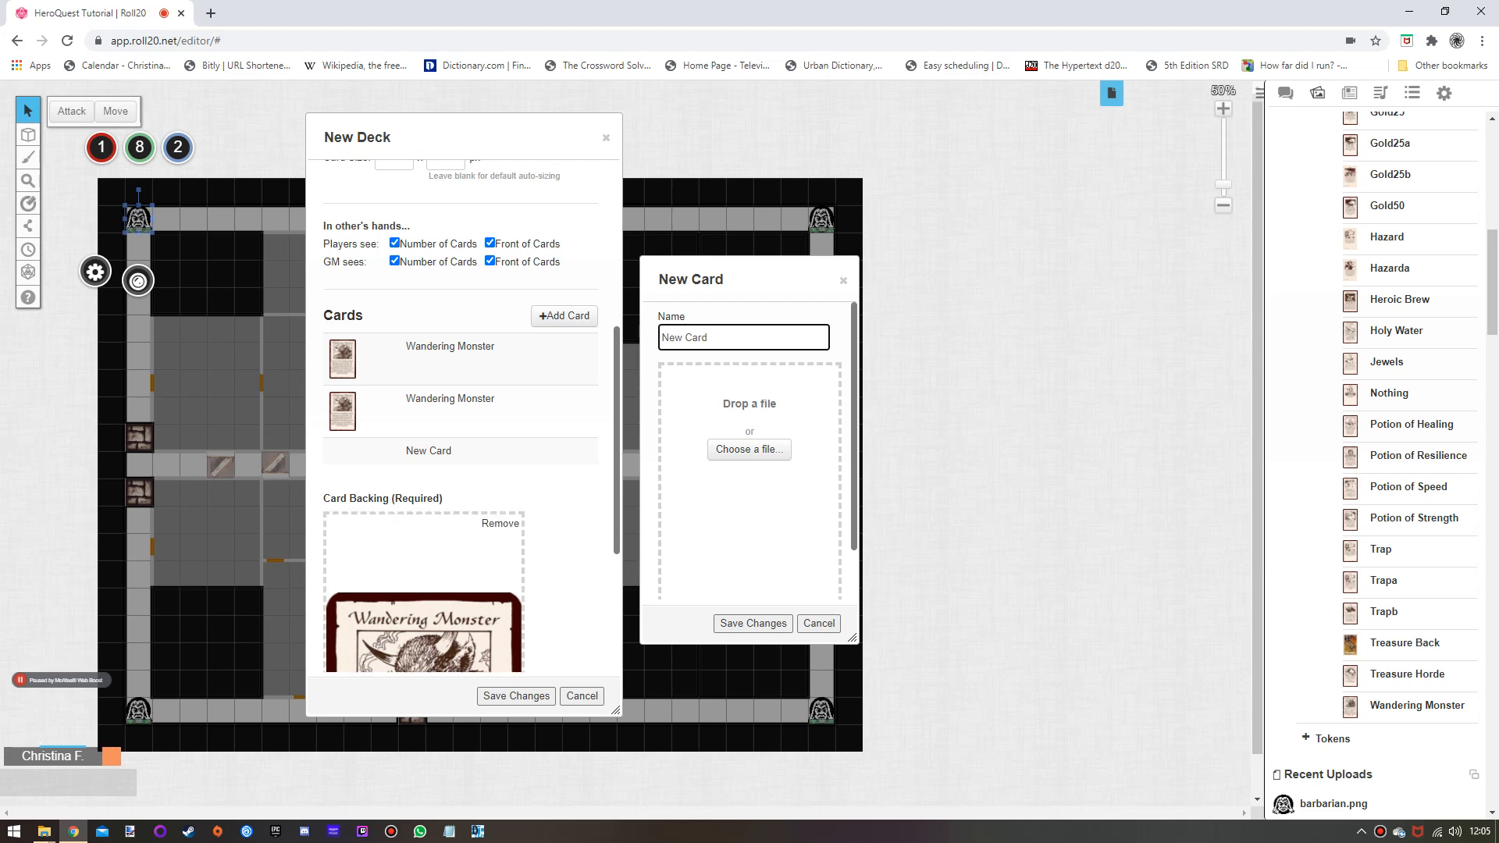
{"action": "left_click_drag", "start_coordinate": [1405, 643], "coordinate": [422, 625]}
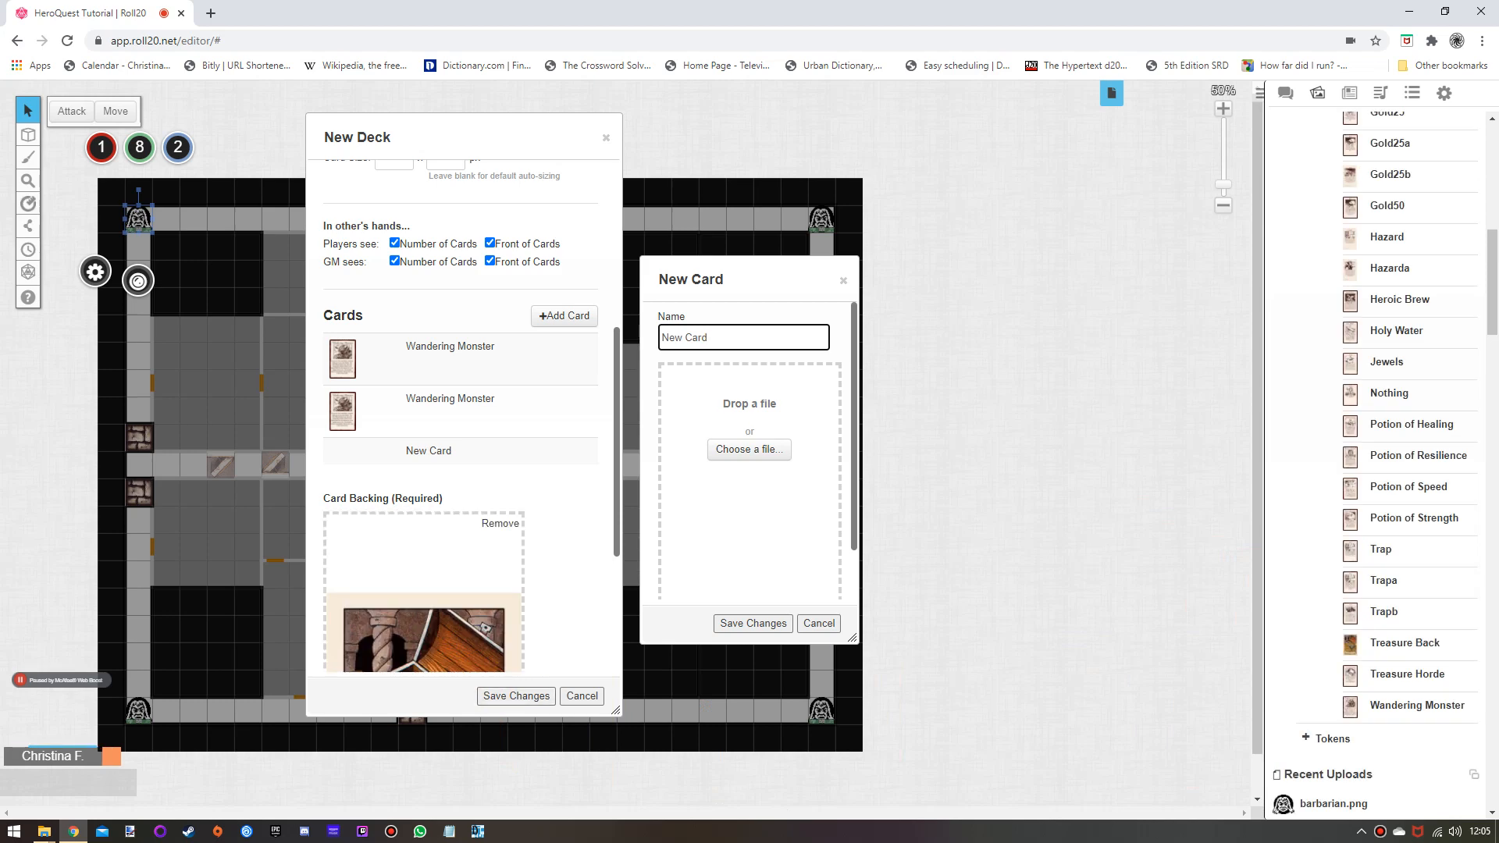
Name the new card Trap, give it the Trap image from the Treasure folder and save it.
{"action": "mouse_move", "coordinate": [1404, 642]}
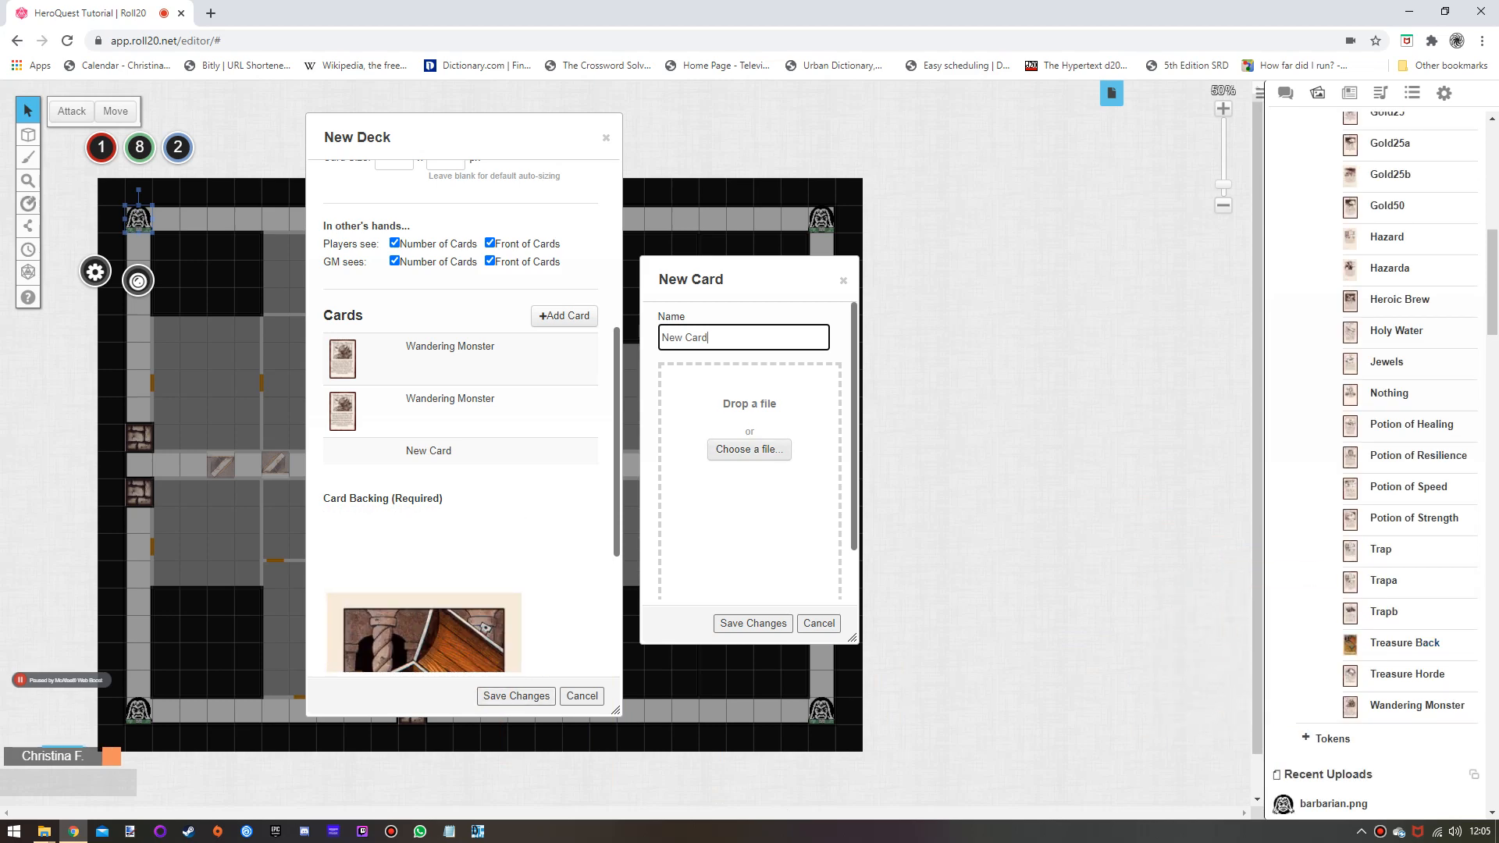
{"action": "key", "text": "ctrl+a"}
{"action": "type", "text": "Ta"}
{"action": "type", "text": "rap"}
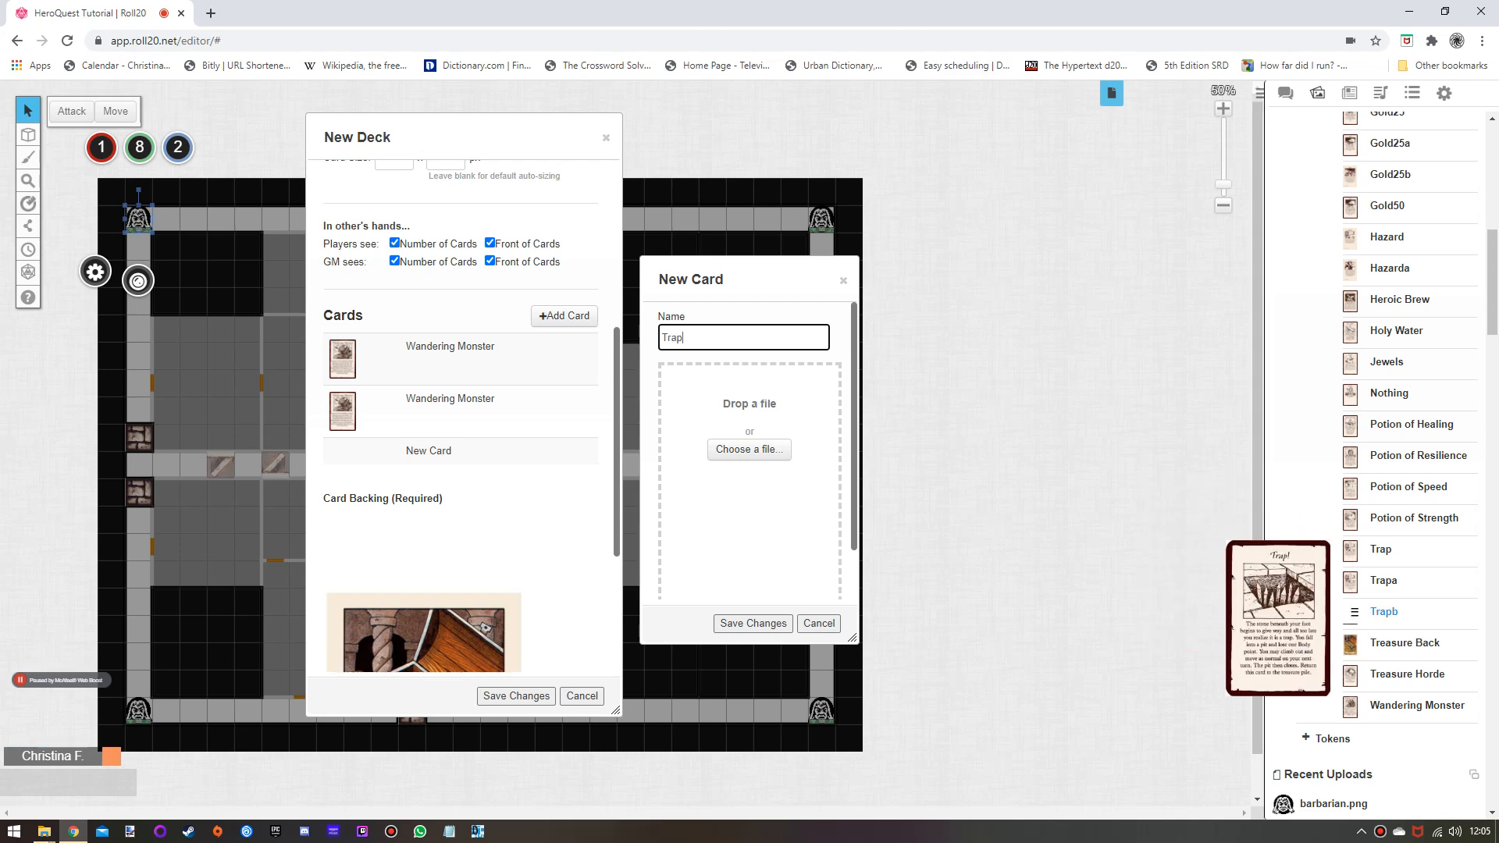
{"action": "left_click_drag", "start_coordinate": [1374, 549], "coordinate": [753, 488]}
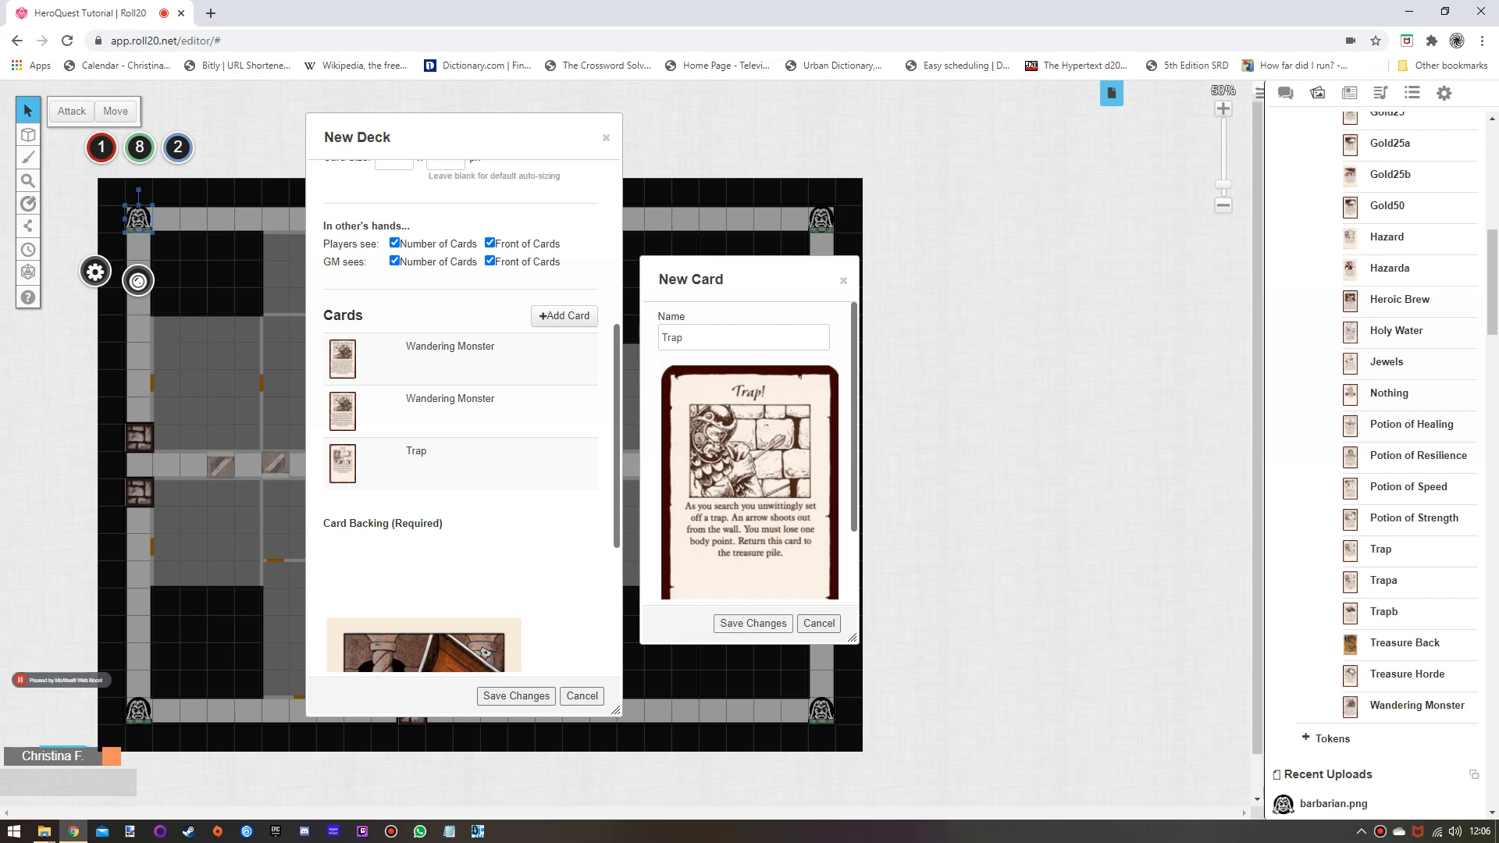
{"action": "left_click", "coordinate": [753, 623]}
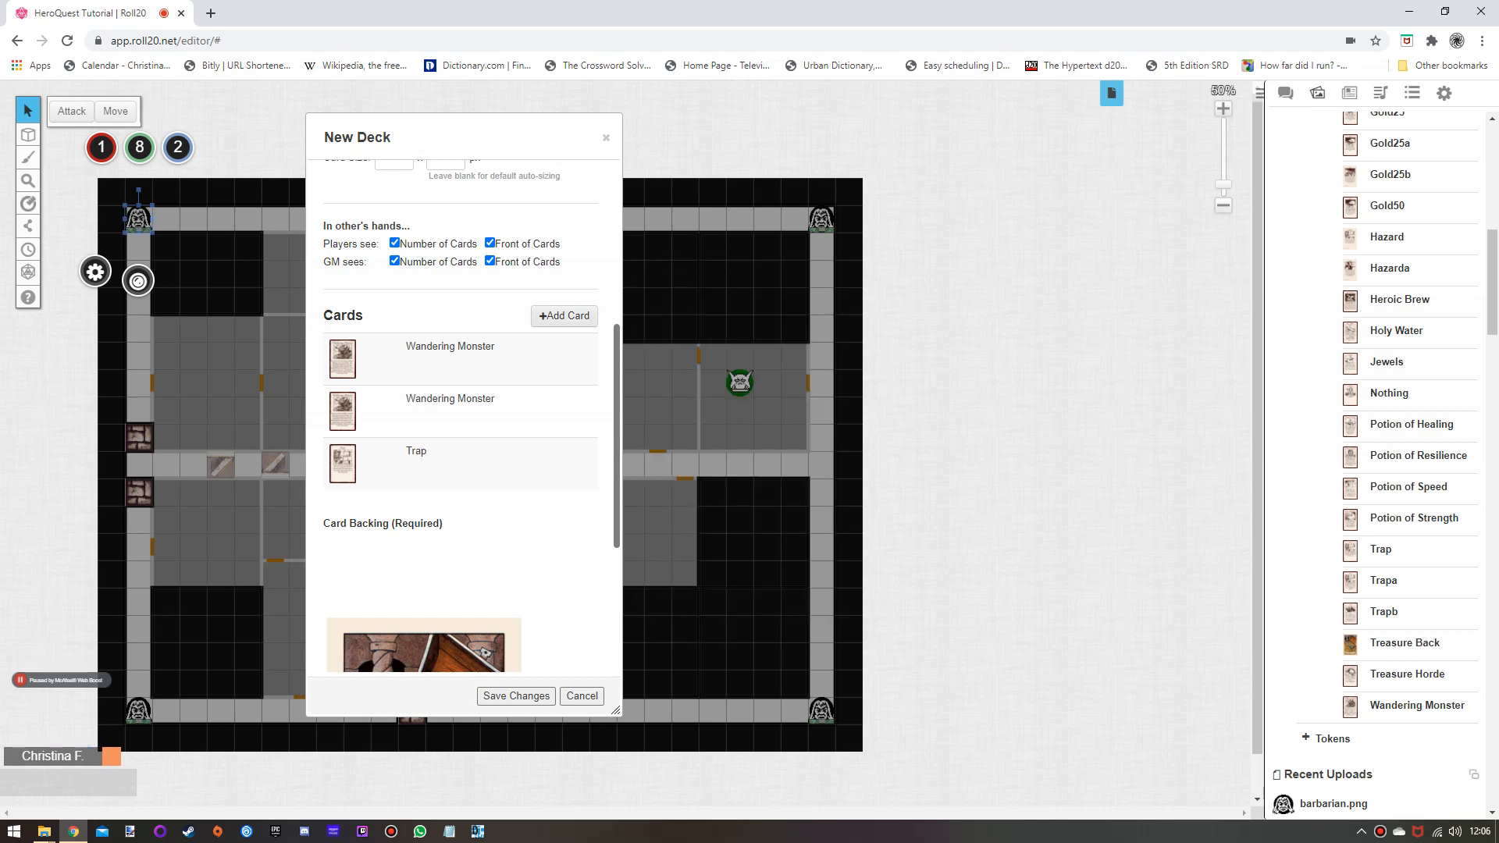
Add a card named Potion of Healing to the deck with the Potion of Healing image.
{"action": "left_click", "coordinate": [564, 315]}
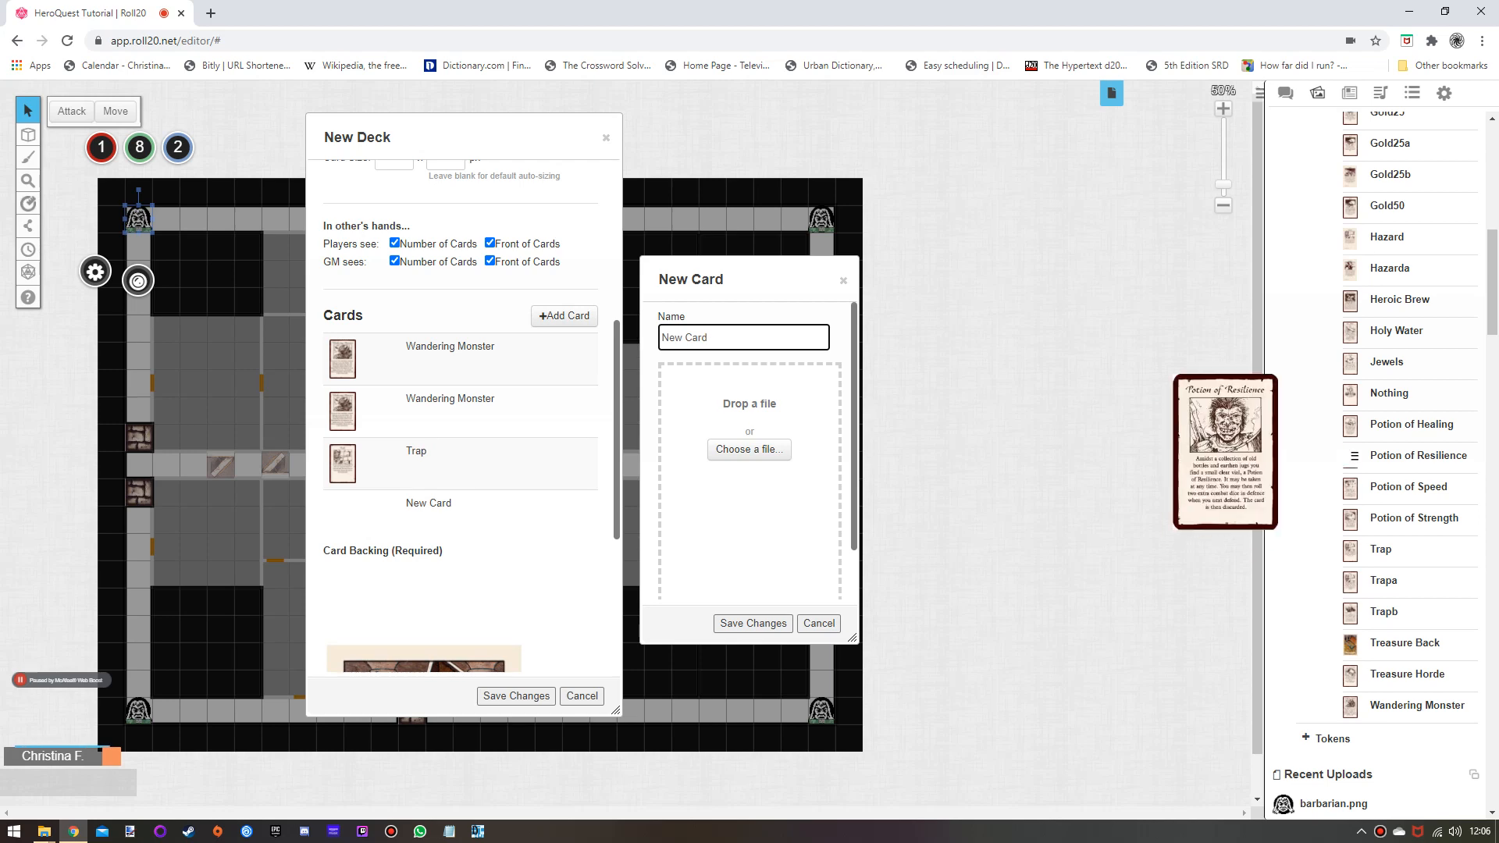
{"action": "mouse_move", "coordinate": [1413, 425]}
{"action": "left_mouse_down"}
{"action": "mouse_move", "coordinate": [829, 447]}
{"action": "mouse_move", "coordinate": [820, 468]}
{"action": "left_mouse_up"}
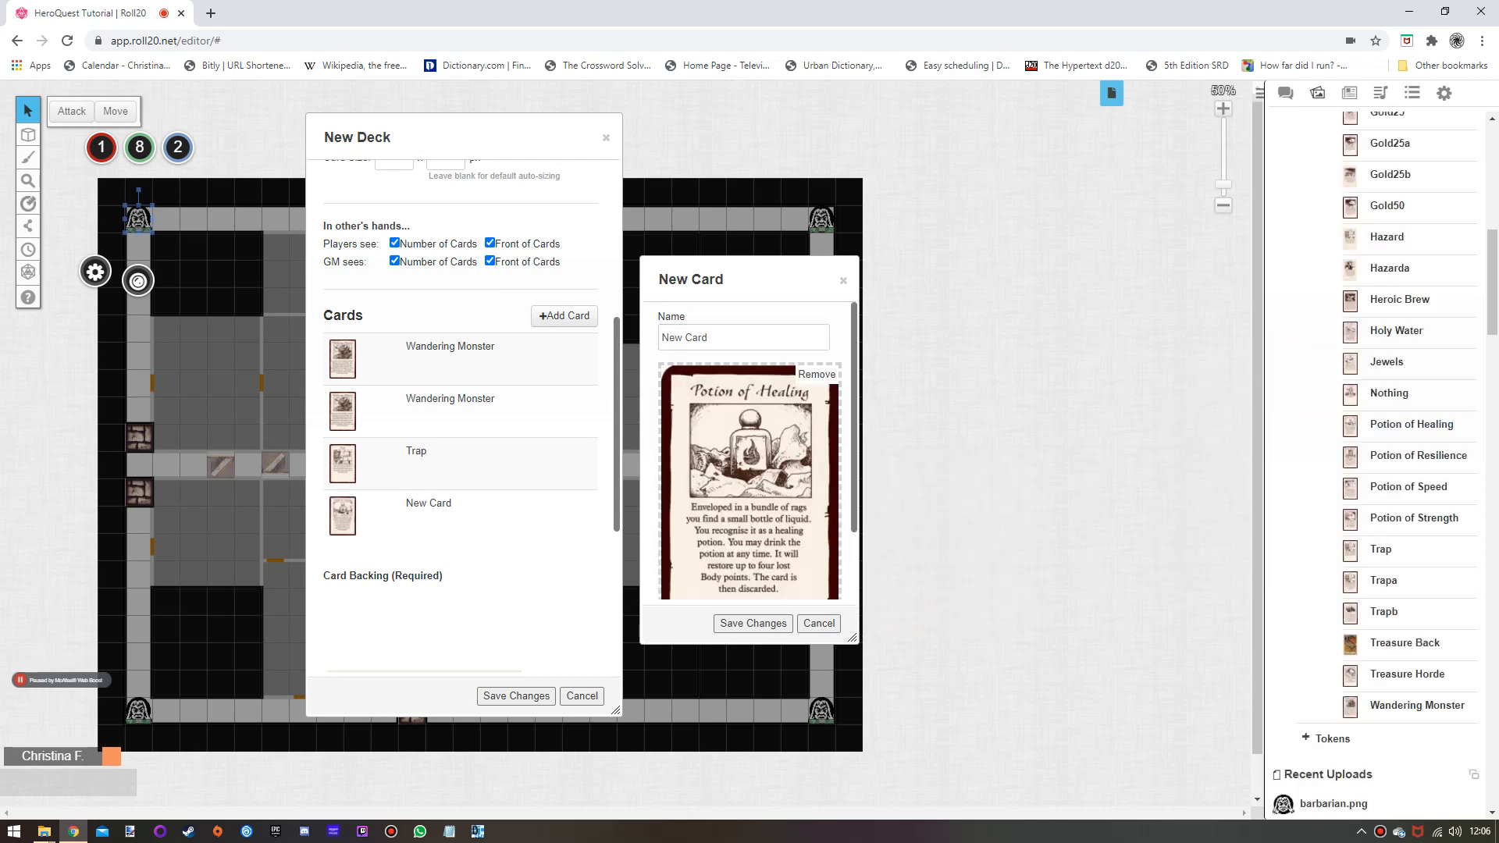
{"action": "key", "text": "ctrl+a"}
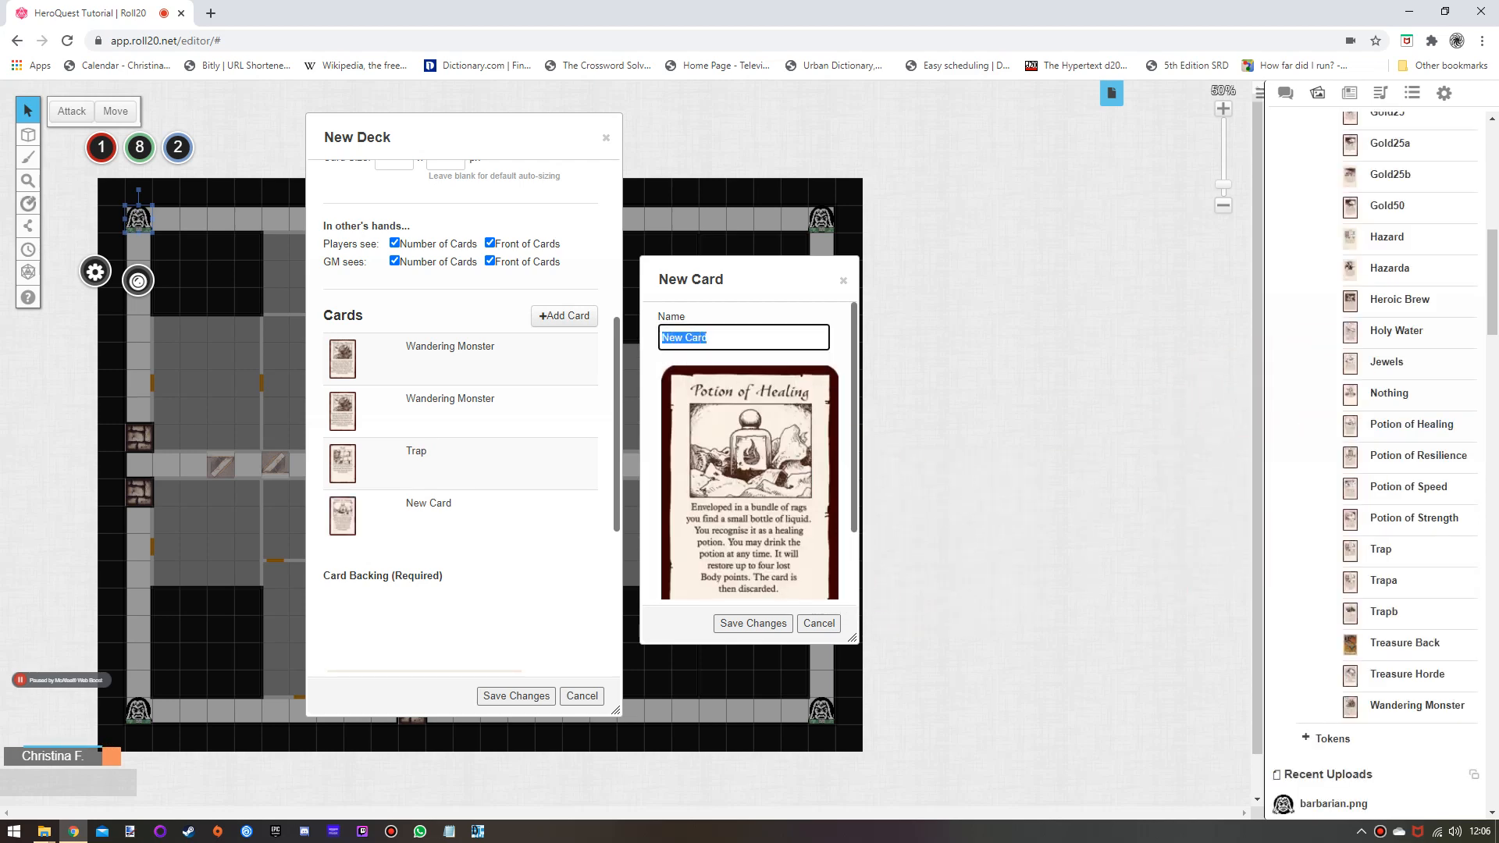
{"action": "type", "text": "Potion of Healing"}
{"action": "left_click", "coordinate": [752, 623]}
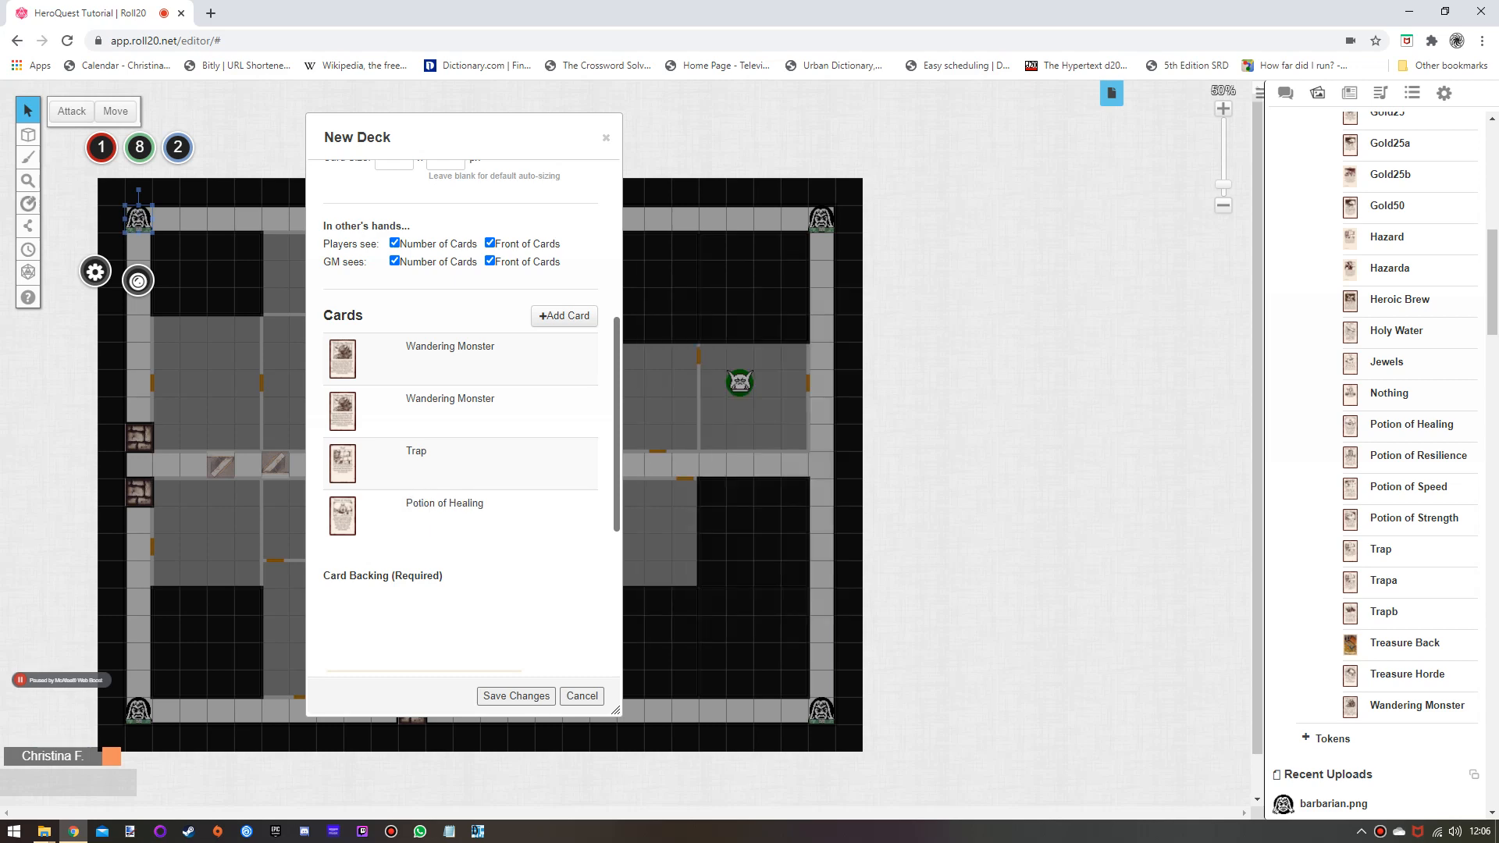
Add a card named Gold! to the deck with the Gold image from the Treasure folder.
{"action": "left_click", "coordinate": [564, 315]}
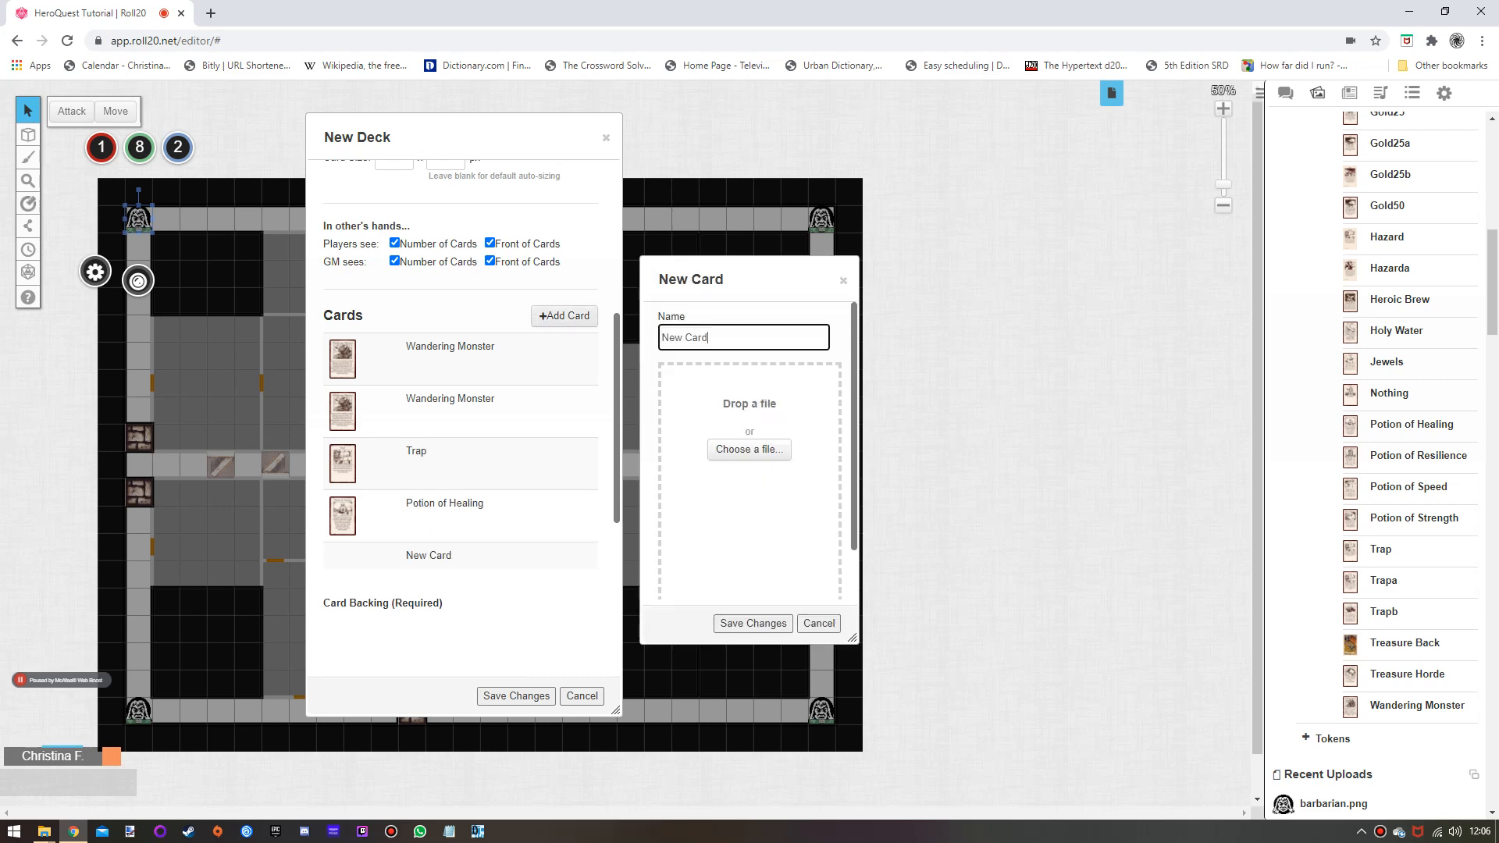
{"action": "scroll", "coordinate": [1398, 297], "scroll_direction": "up", "scroll_amount": 3}
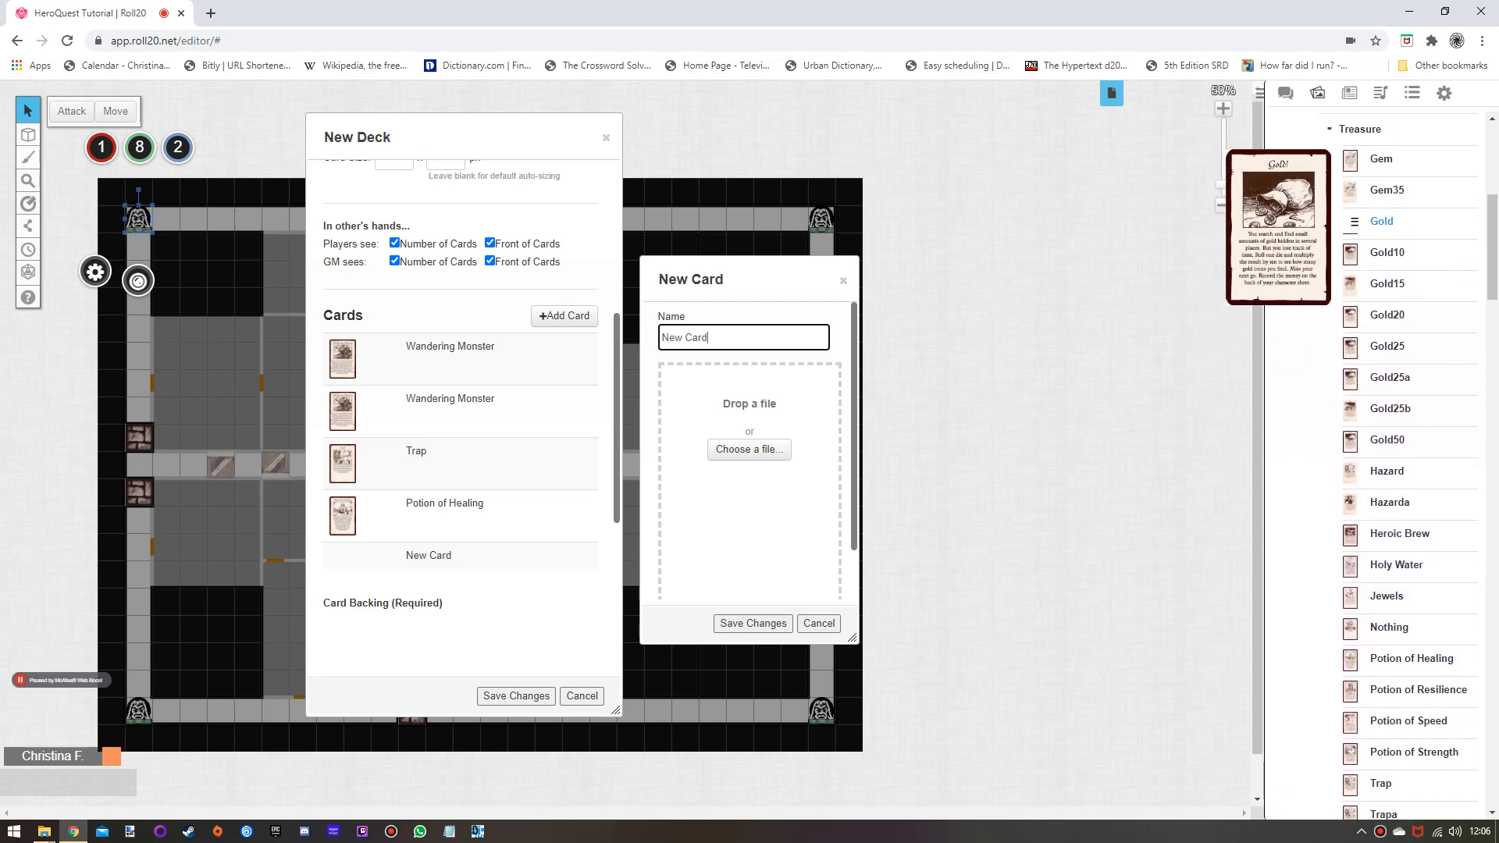
{"action": "left_click_drag", "start_coordinate": [1354, 221], "coordinate": [750, 468]}
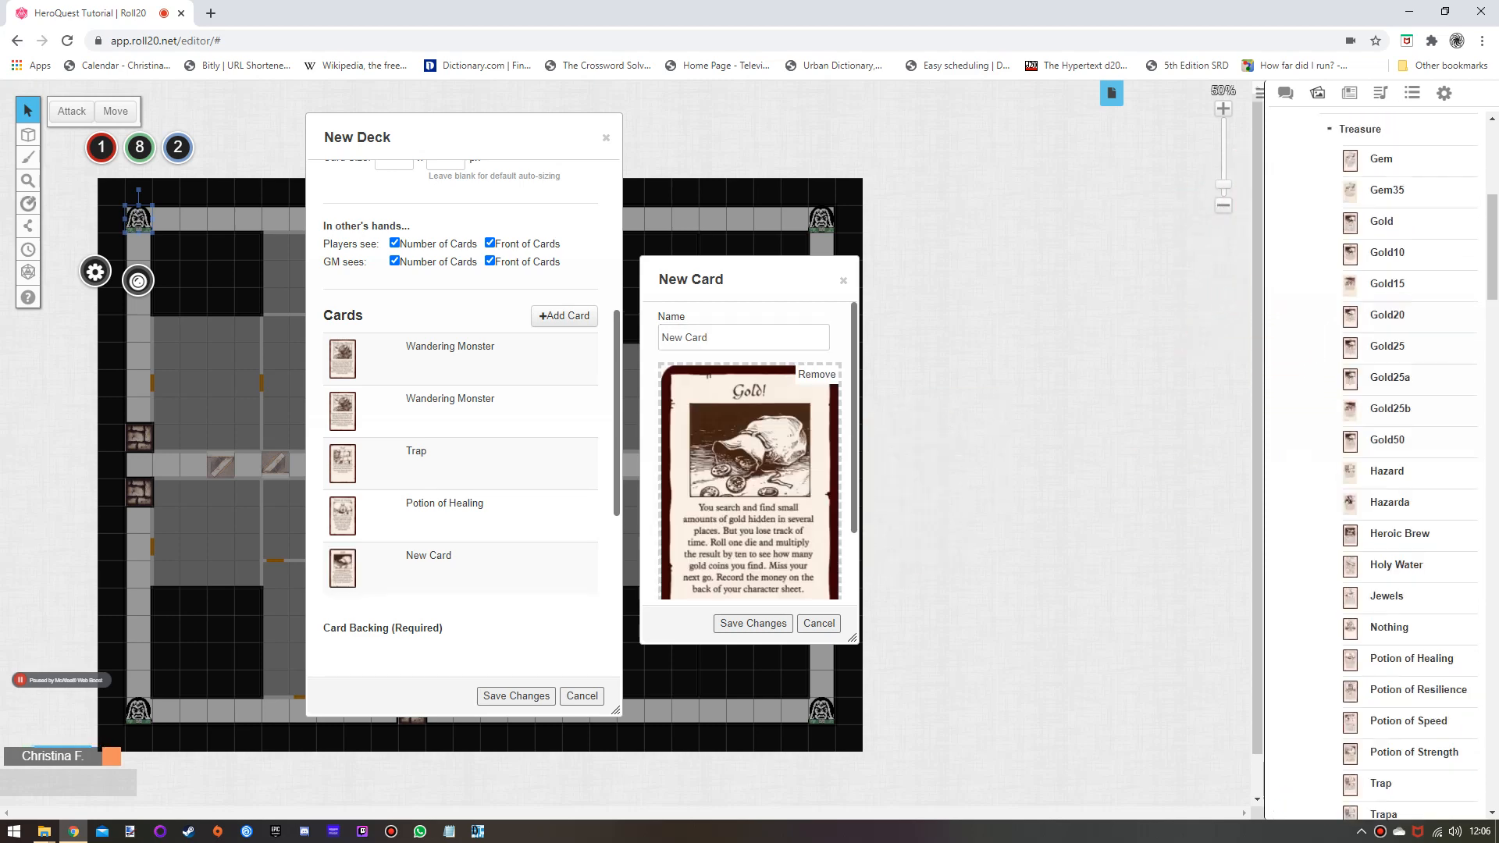
{"action": "key", "text": "ctrl+a"}
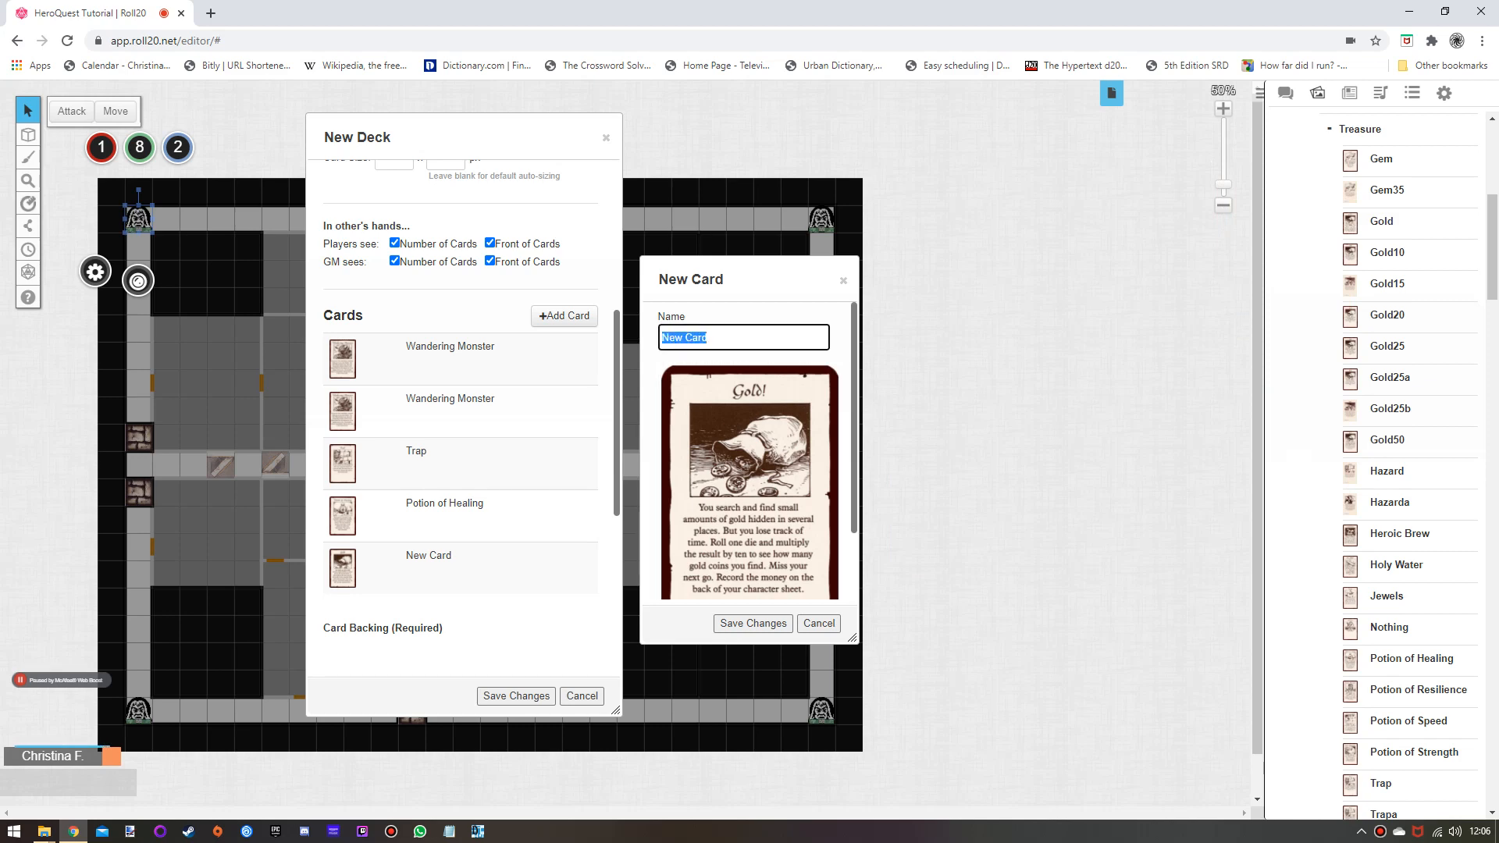
{"action": "type", "text": "Gold!"}
{"action": "left_click", "coordinate": [752, 623]}
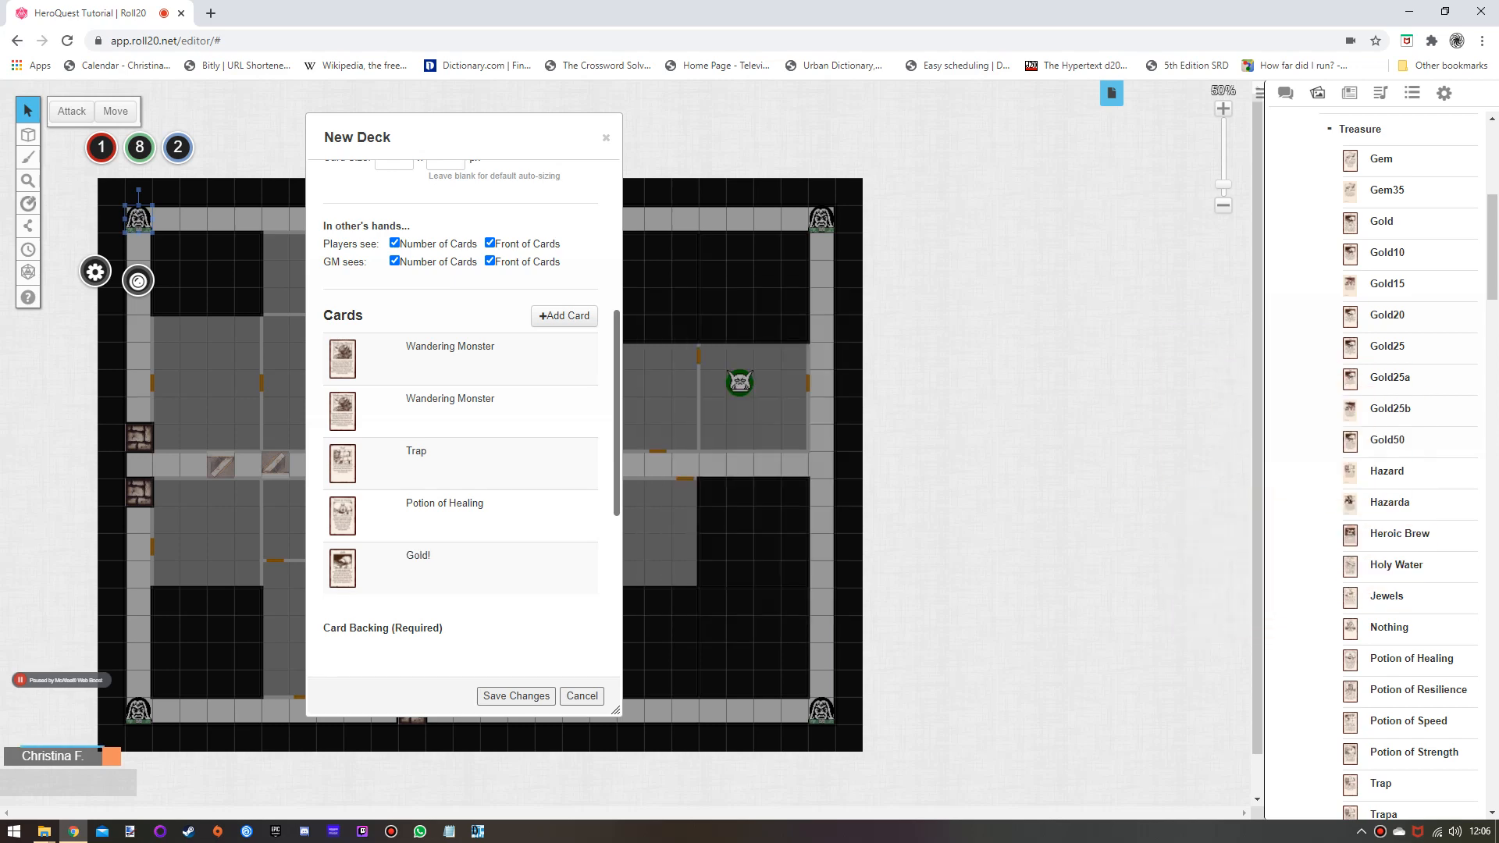
Add a card named Gem to the deck with the Gem image from the Treasure folder.
{"action": "left_click", "coordinate": [564, 315]}
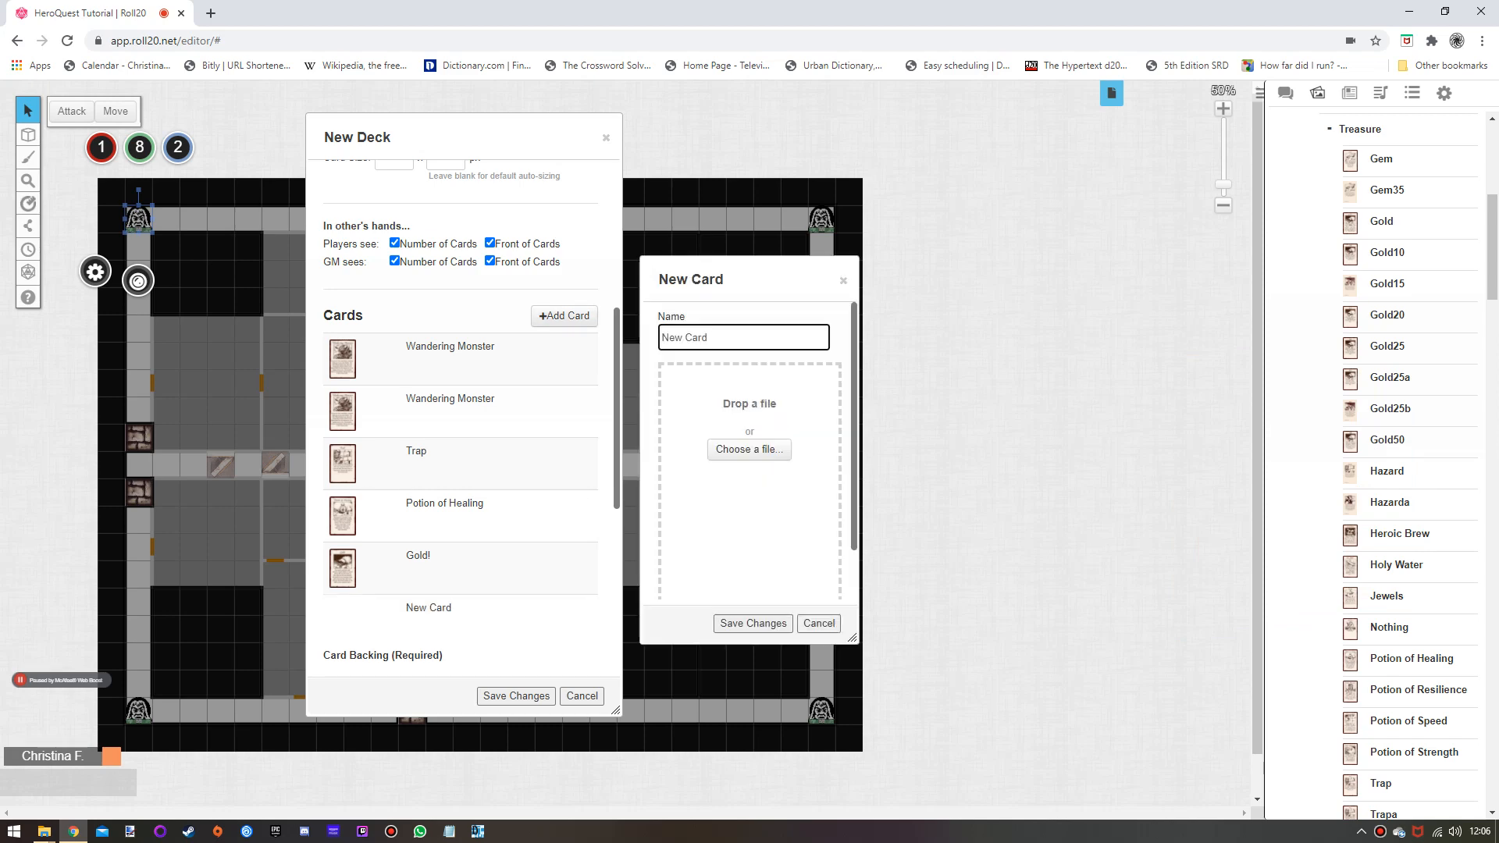
{"action": "key", "text": "ctrl+shift+Left"}
{"action": "key", "text": "ctrl+shift+Left"}
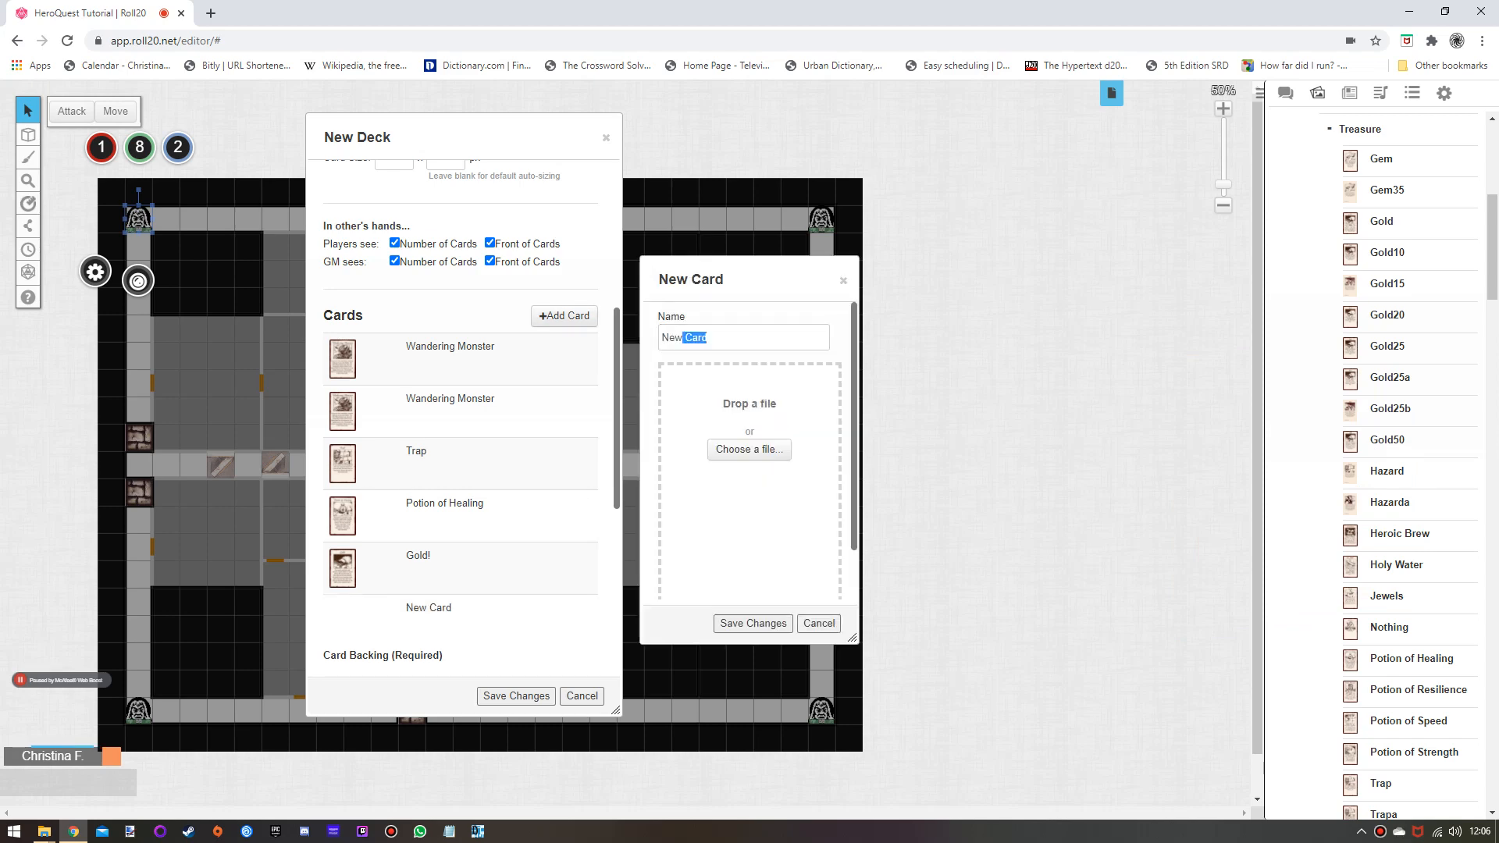
{"action": "type", "text": "Gem"}
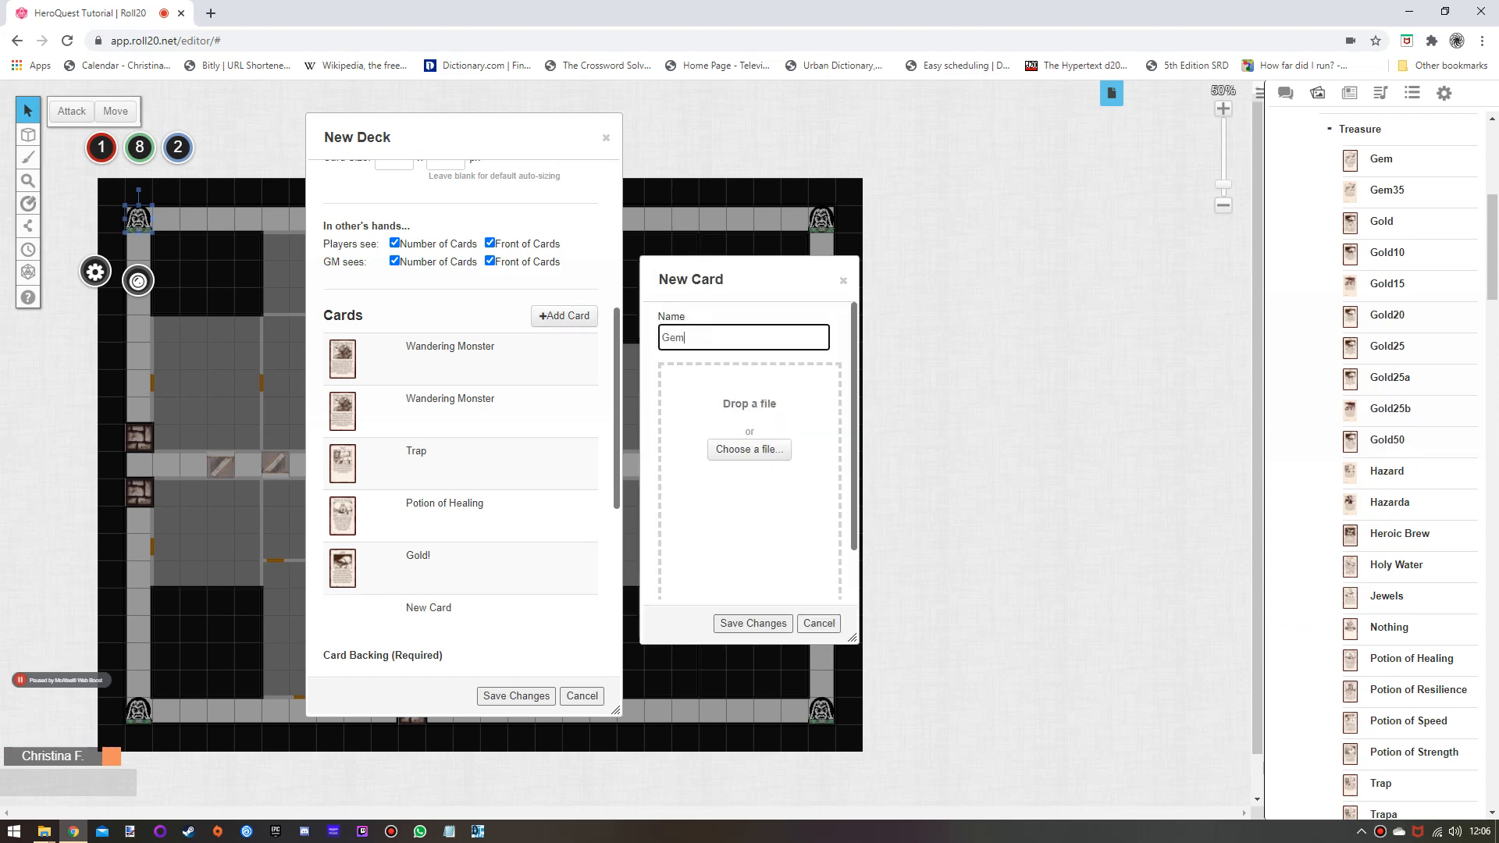
{"action": "left_click_drag", "start_coordinate": [1381, 159], "coordinate": [750, 469]}
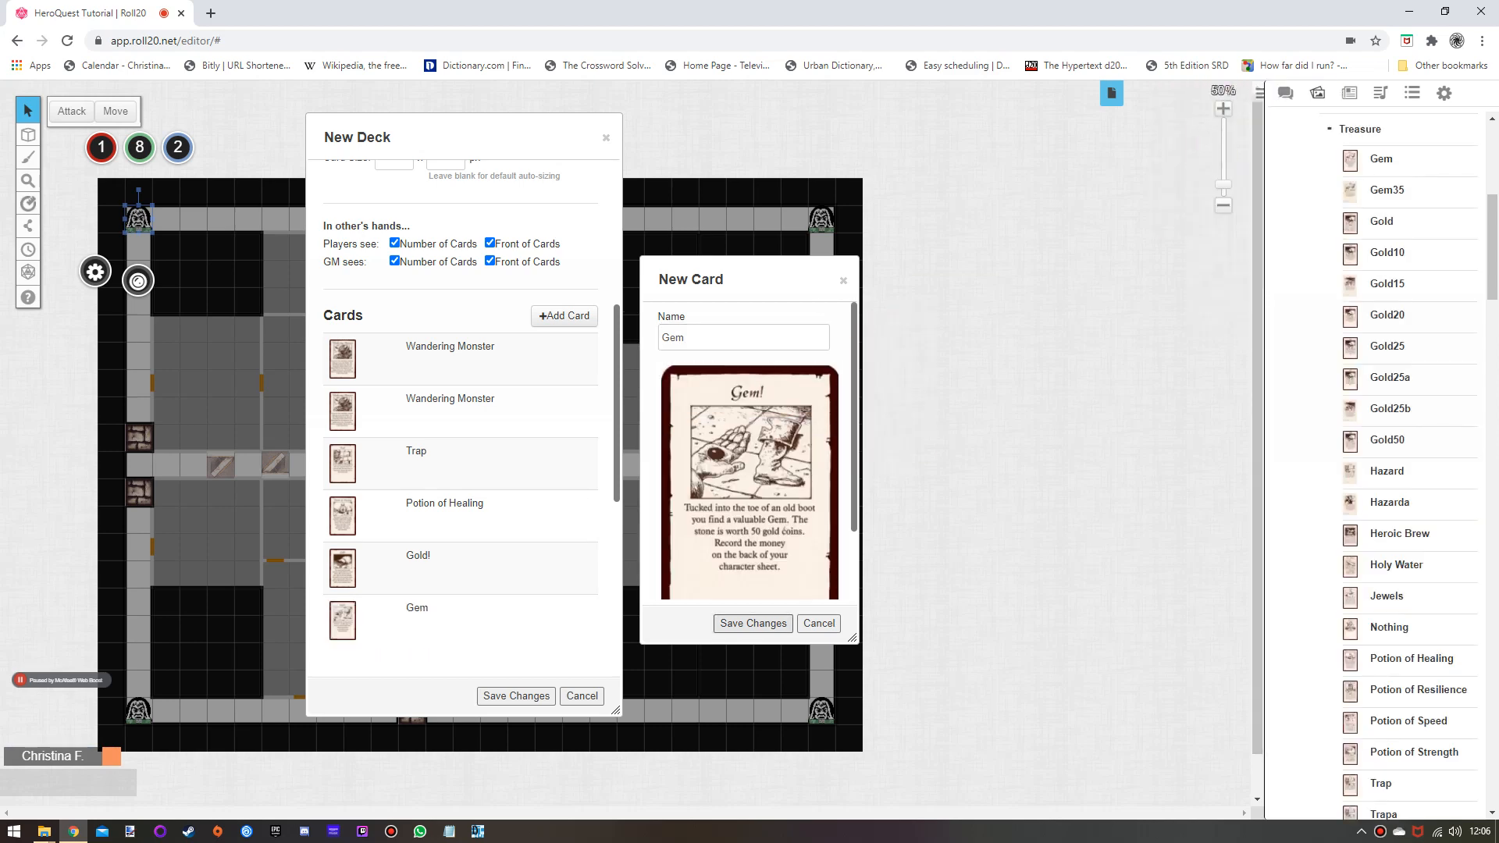
{"action": "left_click", "coordinate": [753, 623]}
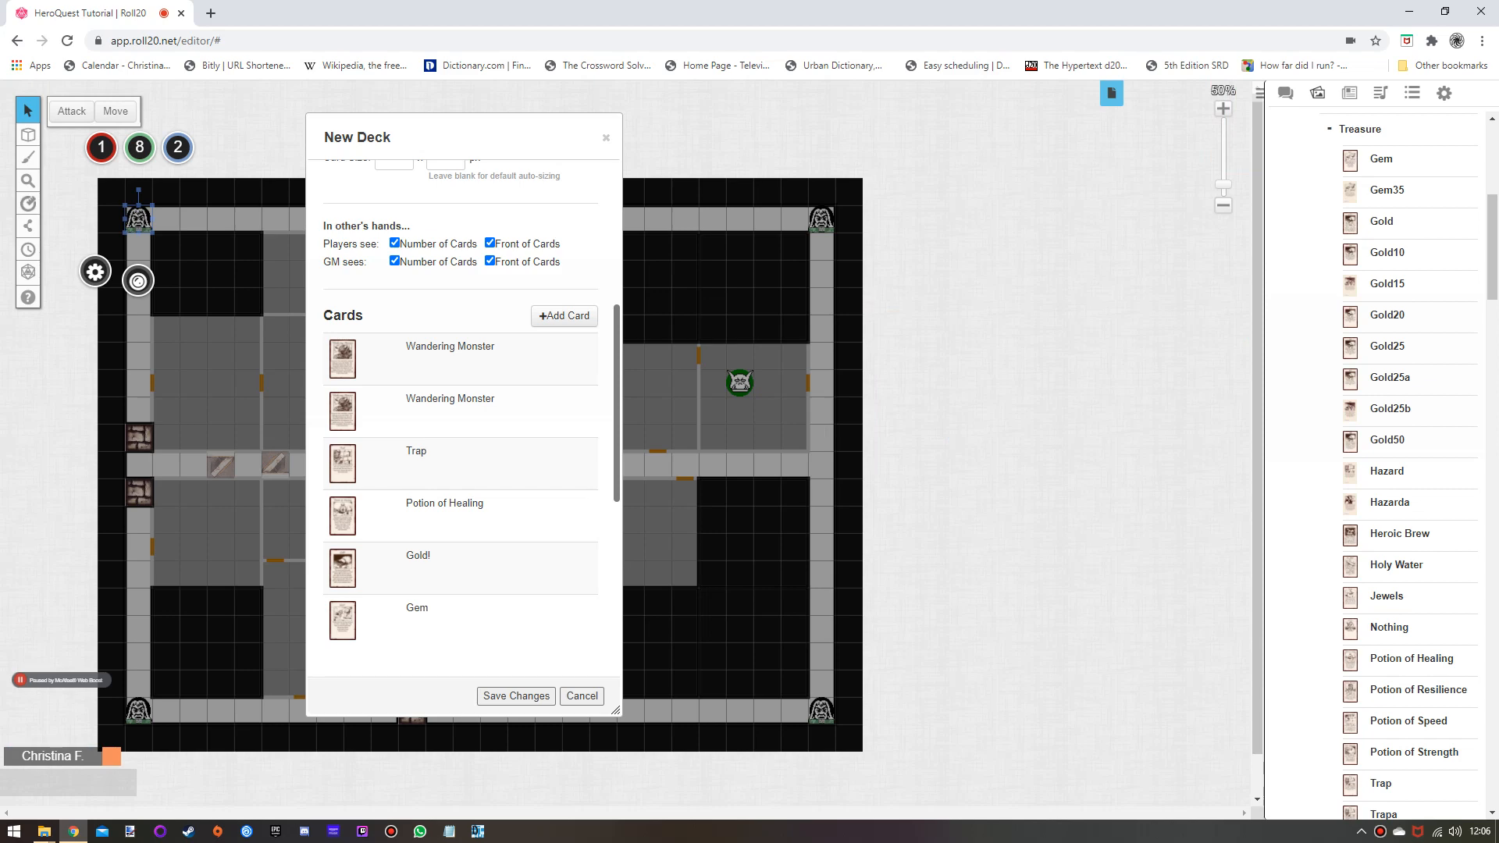
Add a card named Nothing with the Nothing image from the Treasure folder and save the deck.
{"action": "left_click", "coordinate": [564, 315]}
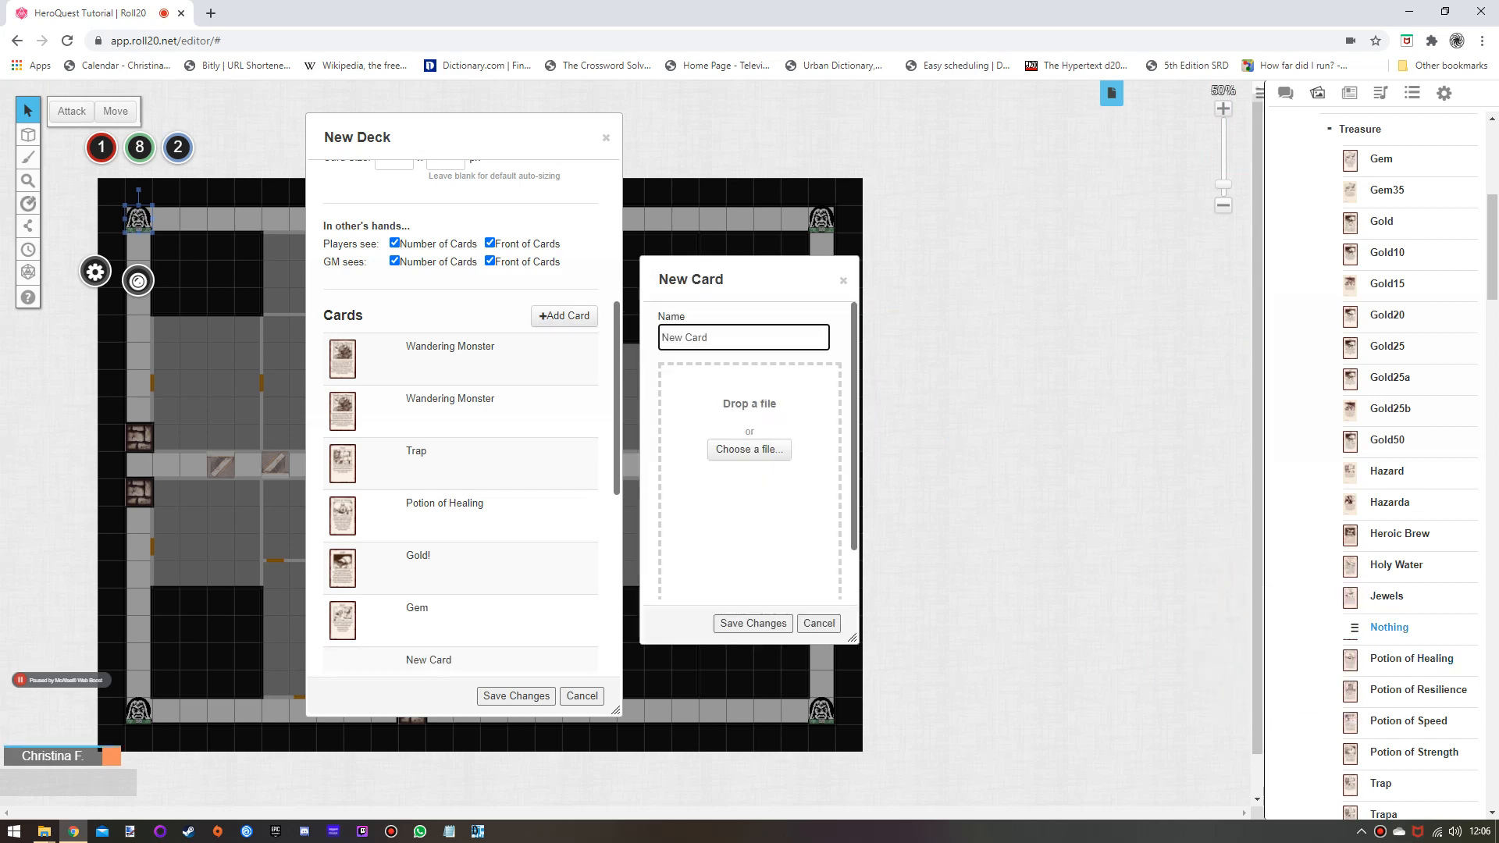
{"action": "left_click_drag", "start_coordinate": [1389, 627], "coordinate": [745, 480]}
{"action": "left_click_drag", "start_coordinate": [708, 337], "coordinate": [660, 338]}
{"action": "type", "text": "Nothing"}
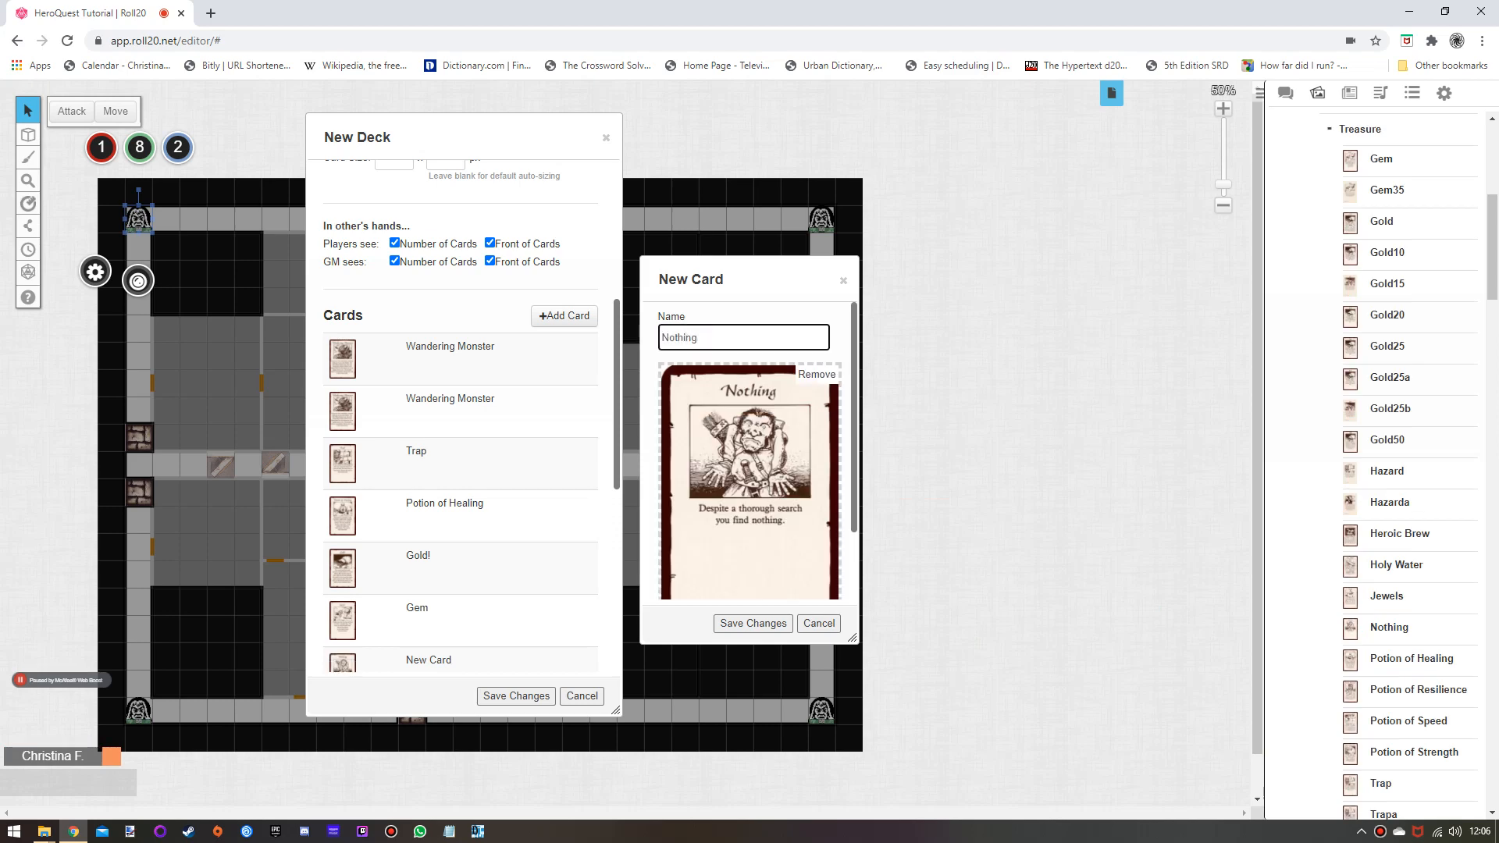
{"action": "left_click", "coordinate": [753, 623]}
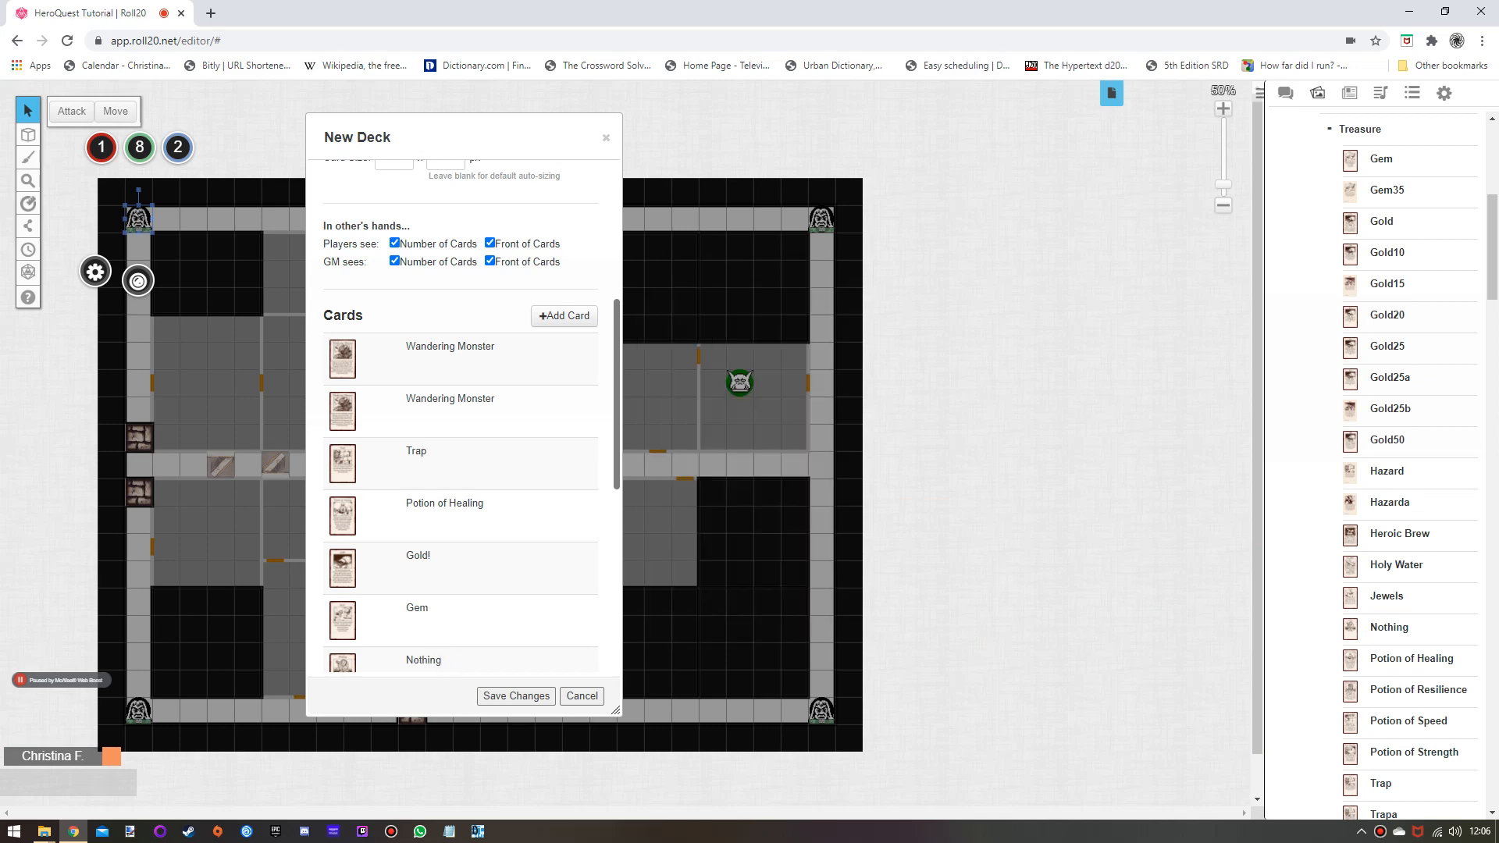
{"action": "left_click", "coordinate": [516, 695]}
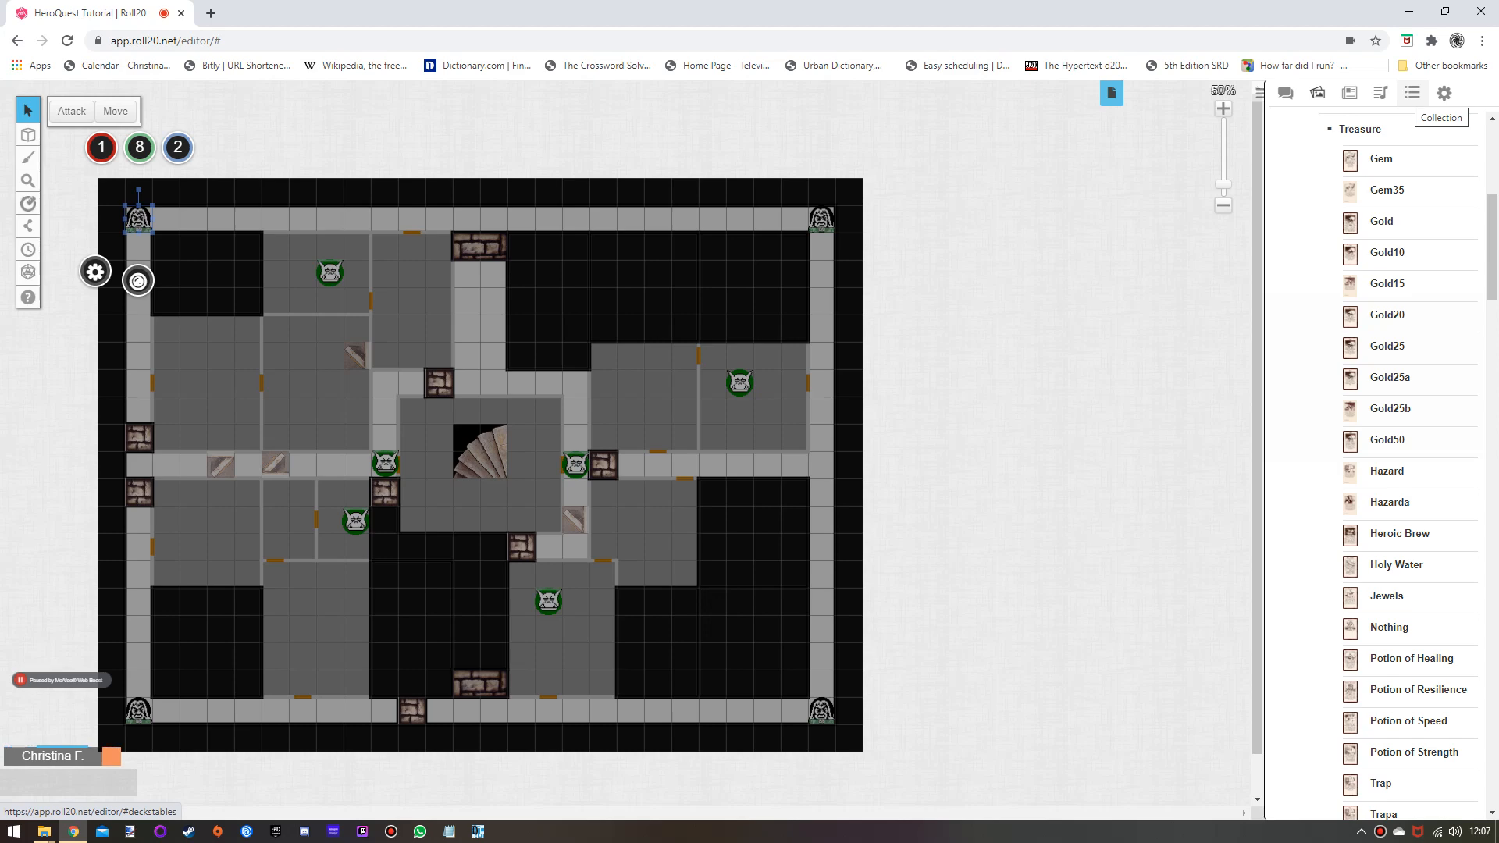
Show the Treasure Deck on the tabletop and shuffle it.
{"action": "left_click", "coordinate": [1412, 93]}
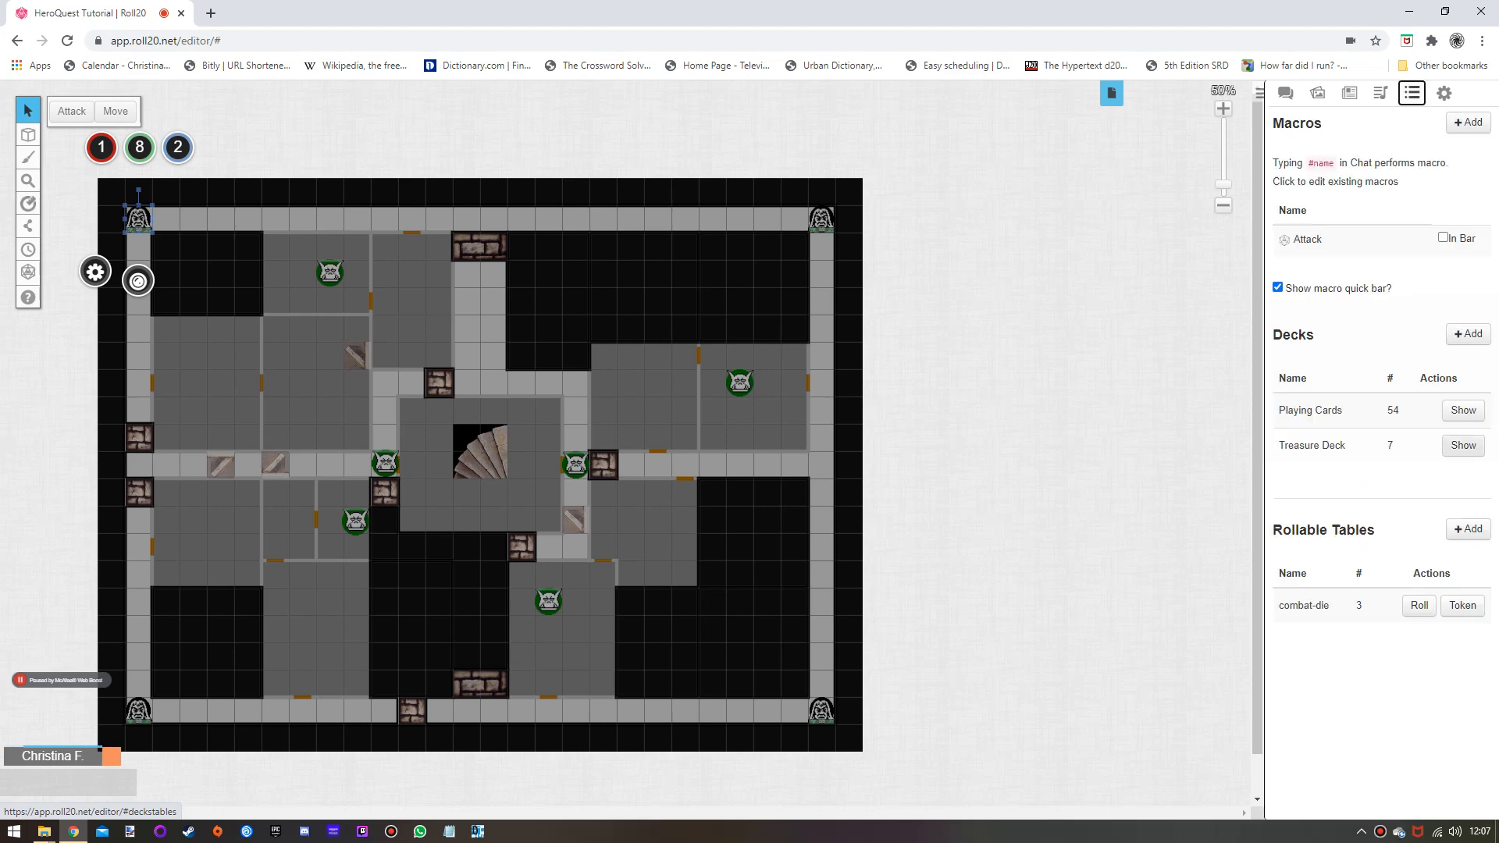
{"action": "left_click", "coordinate": [1463, 445]}
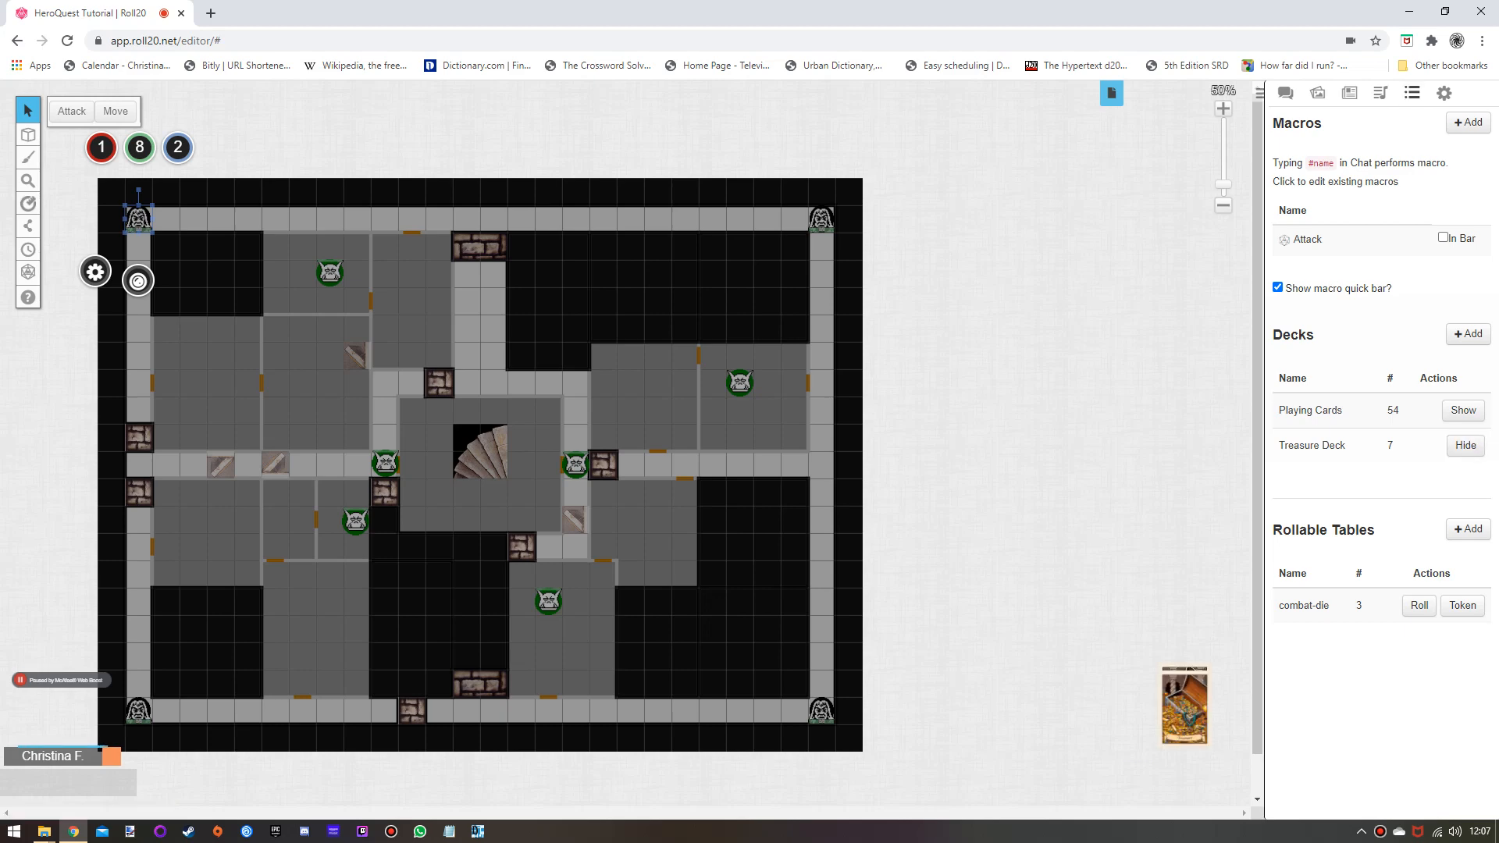
{"action": "mouse_move", "coordinate": [1184, 706]}
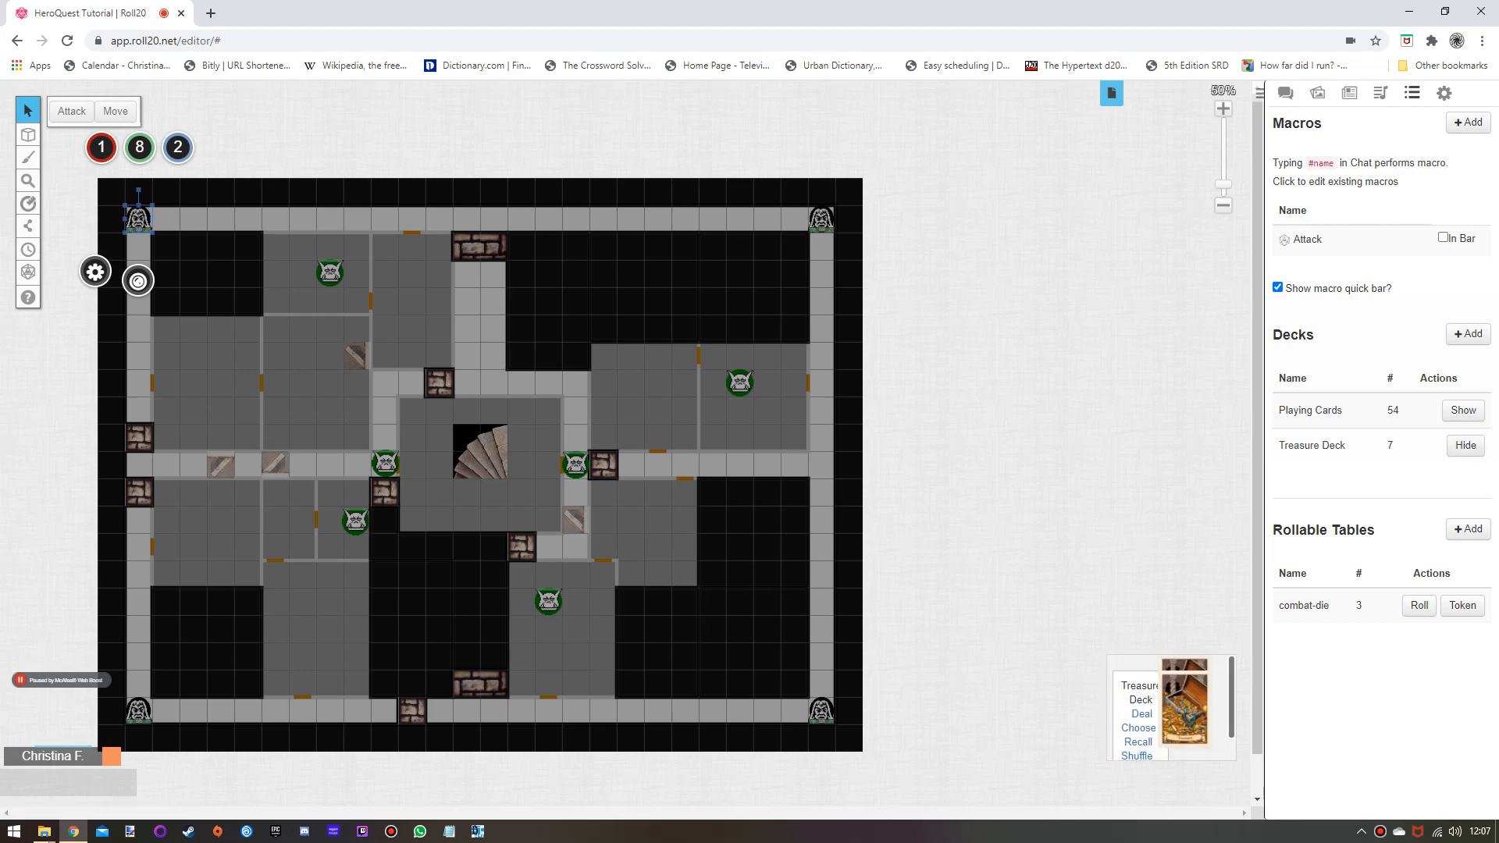
{"action": "left_click", "coordinate": [1137, 756]}
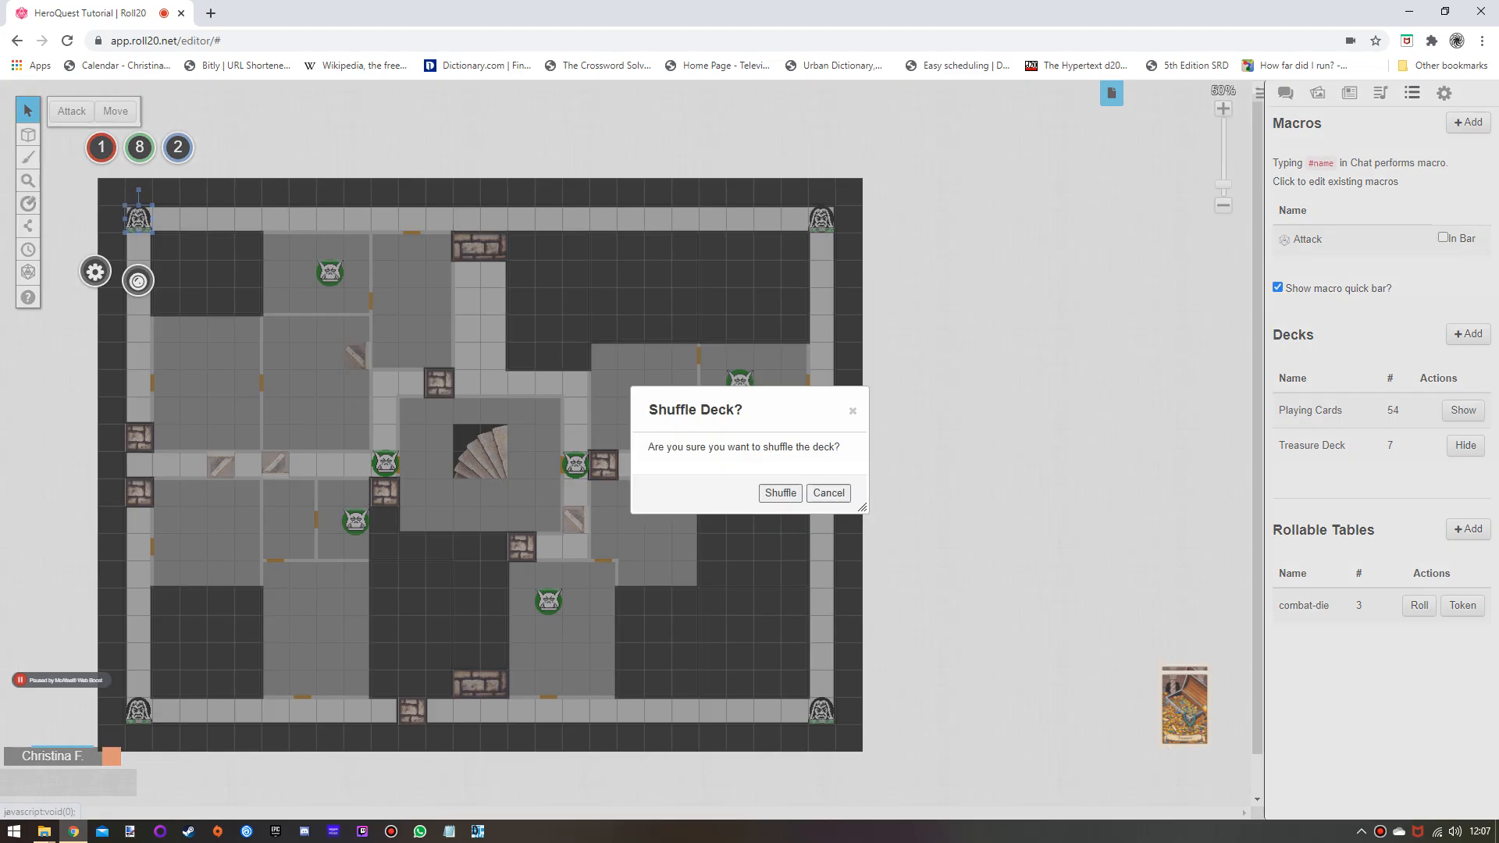
{"action": "left_click", "coordinate": [781, 492]}
Draw a card from the Treasure Deck and place it on the black area at the map's east side.
{"action": "mouse_move", "coordinate": [1185, 706]}
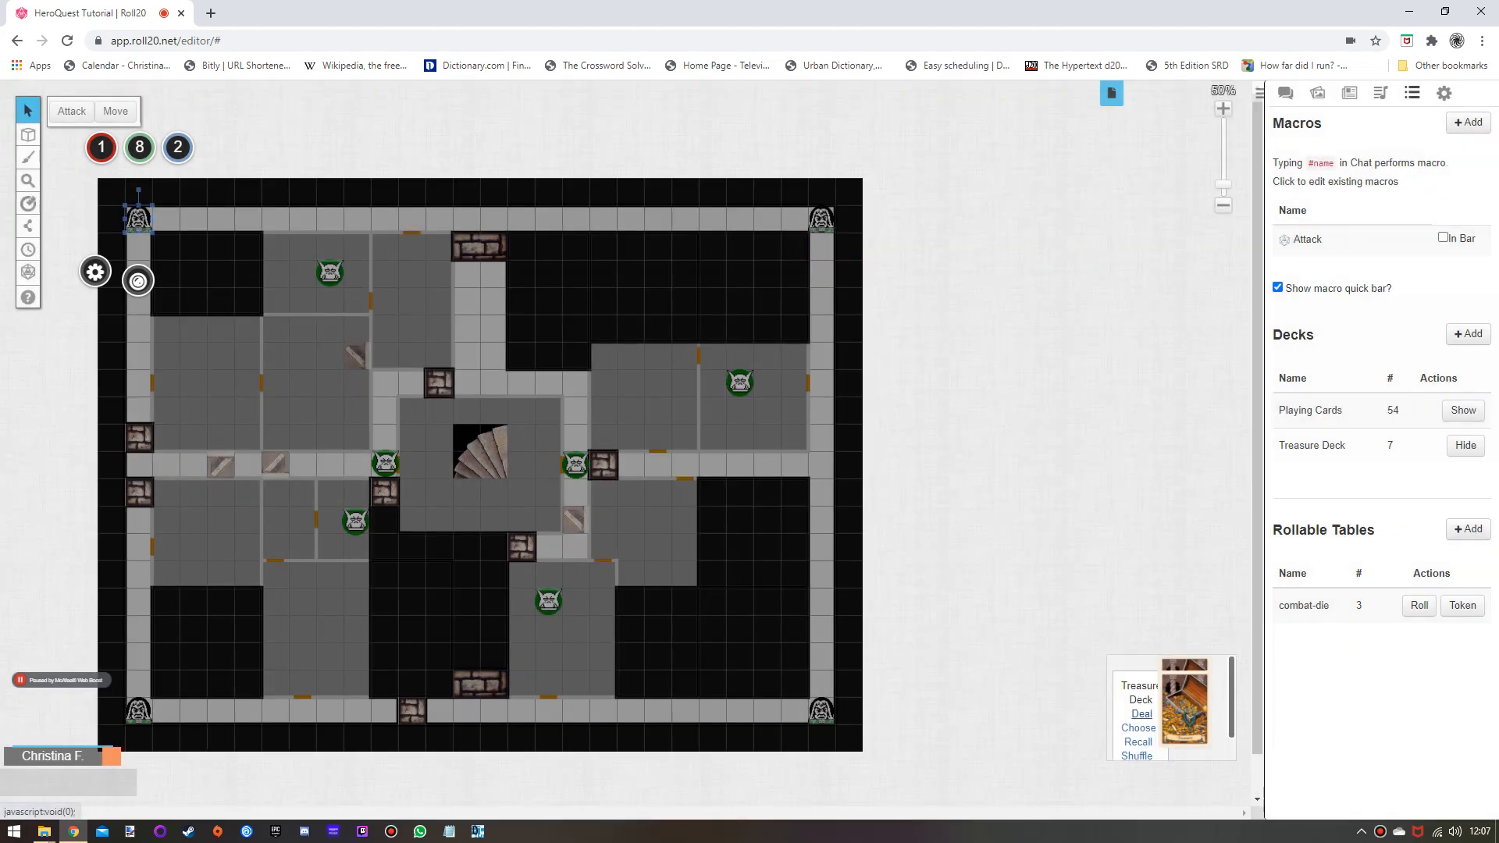
{"action": "left_click", "coordinate": [1141, 714]}
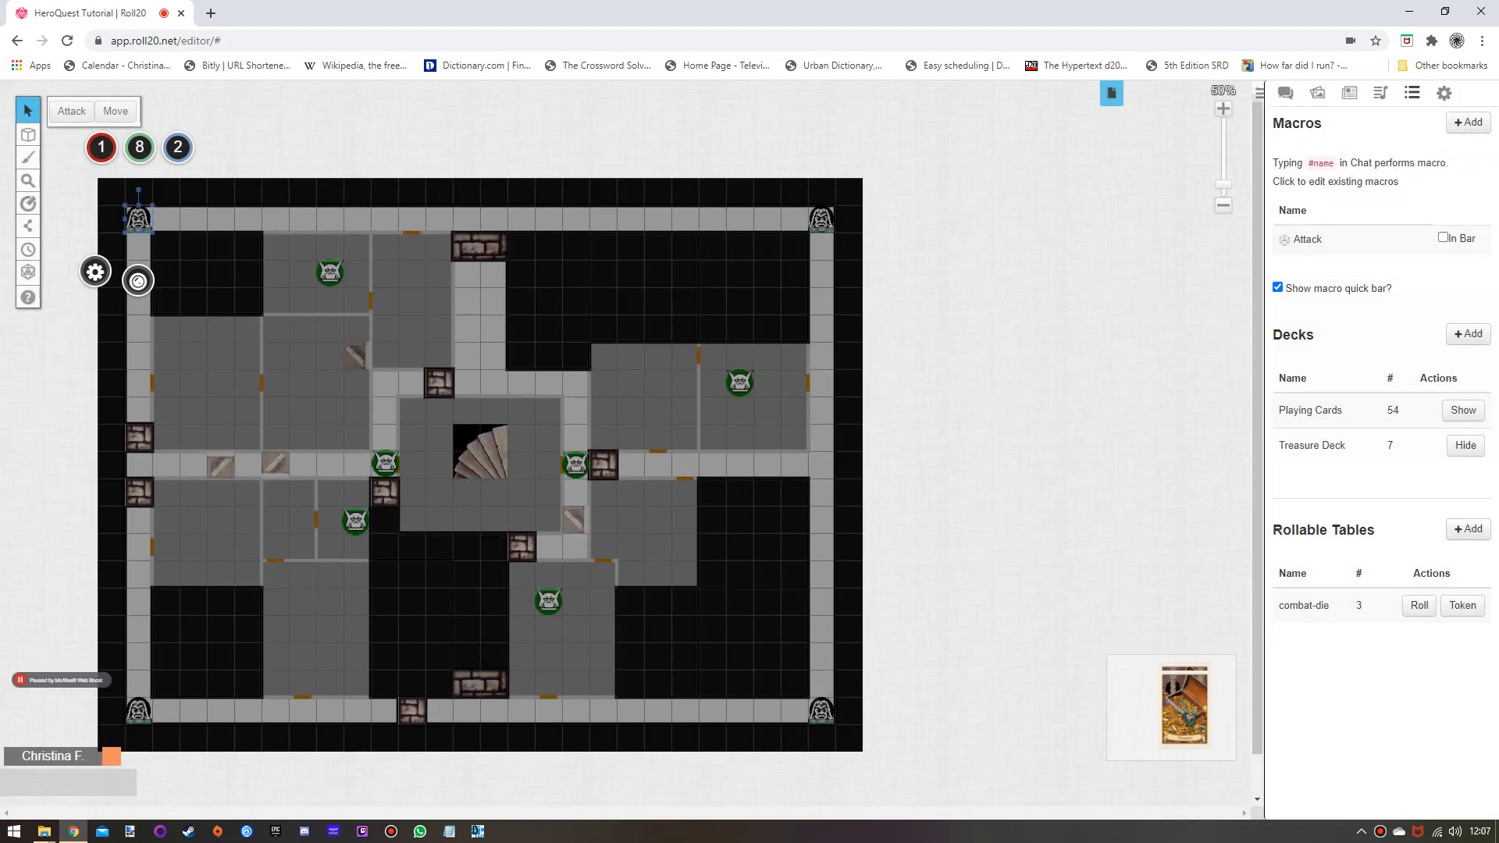
{"action": "mouse_move", "coordinate": [1184, 673]}
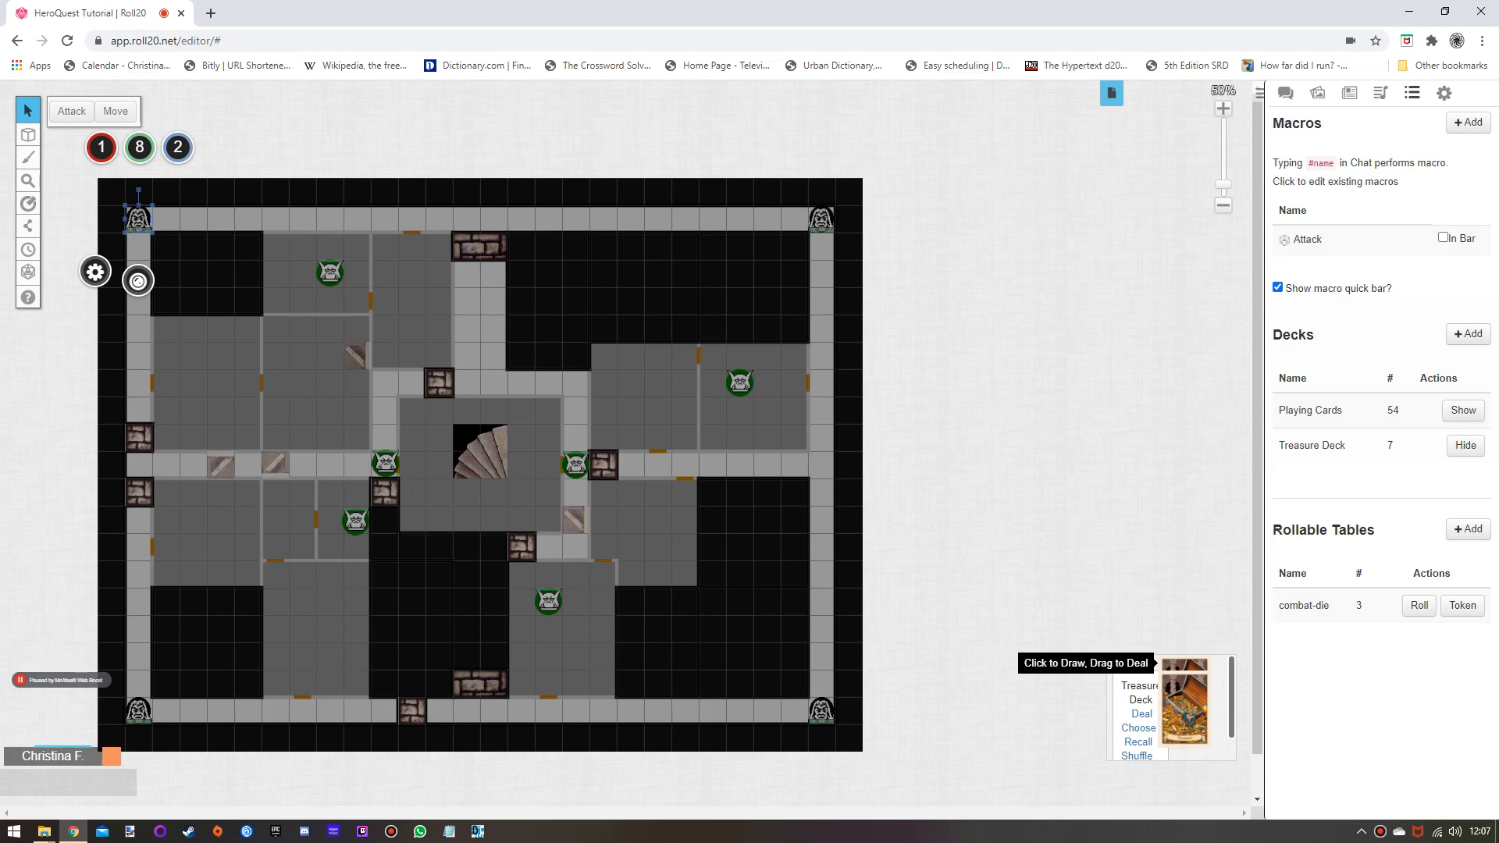
{"action": "left_click", "coordinate": [1185, 664]}
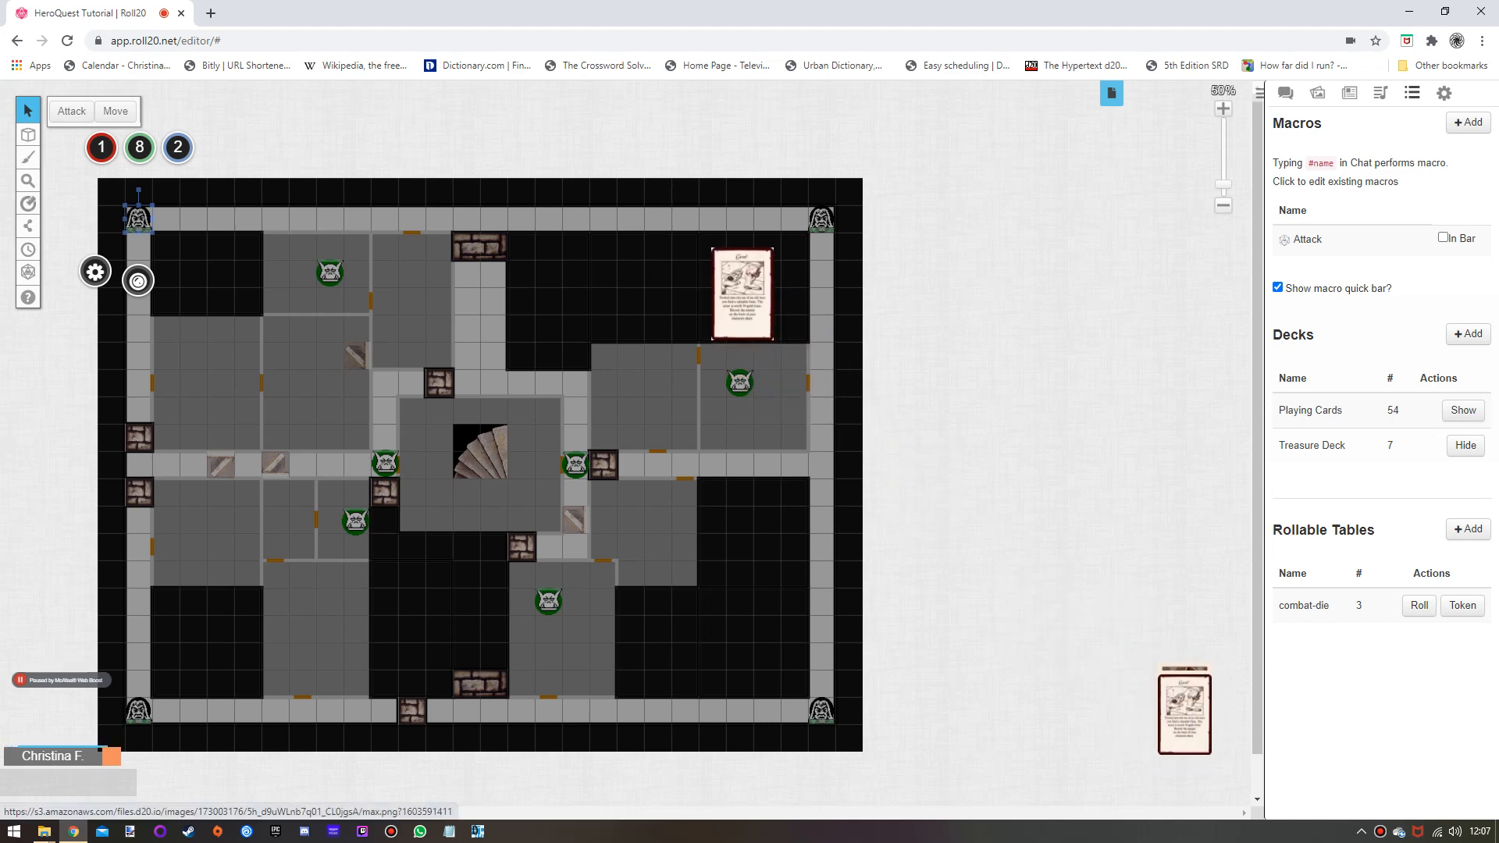
{"action": "left_click_drag", "start_coordinate": [755, 320], "coordinate": [755, 539]}
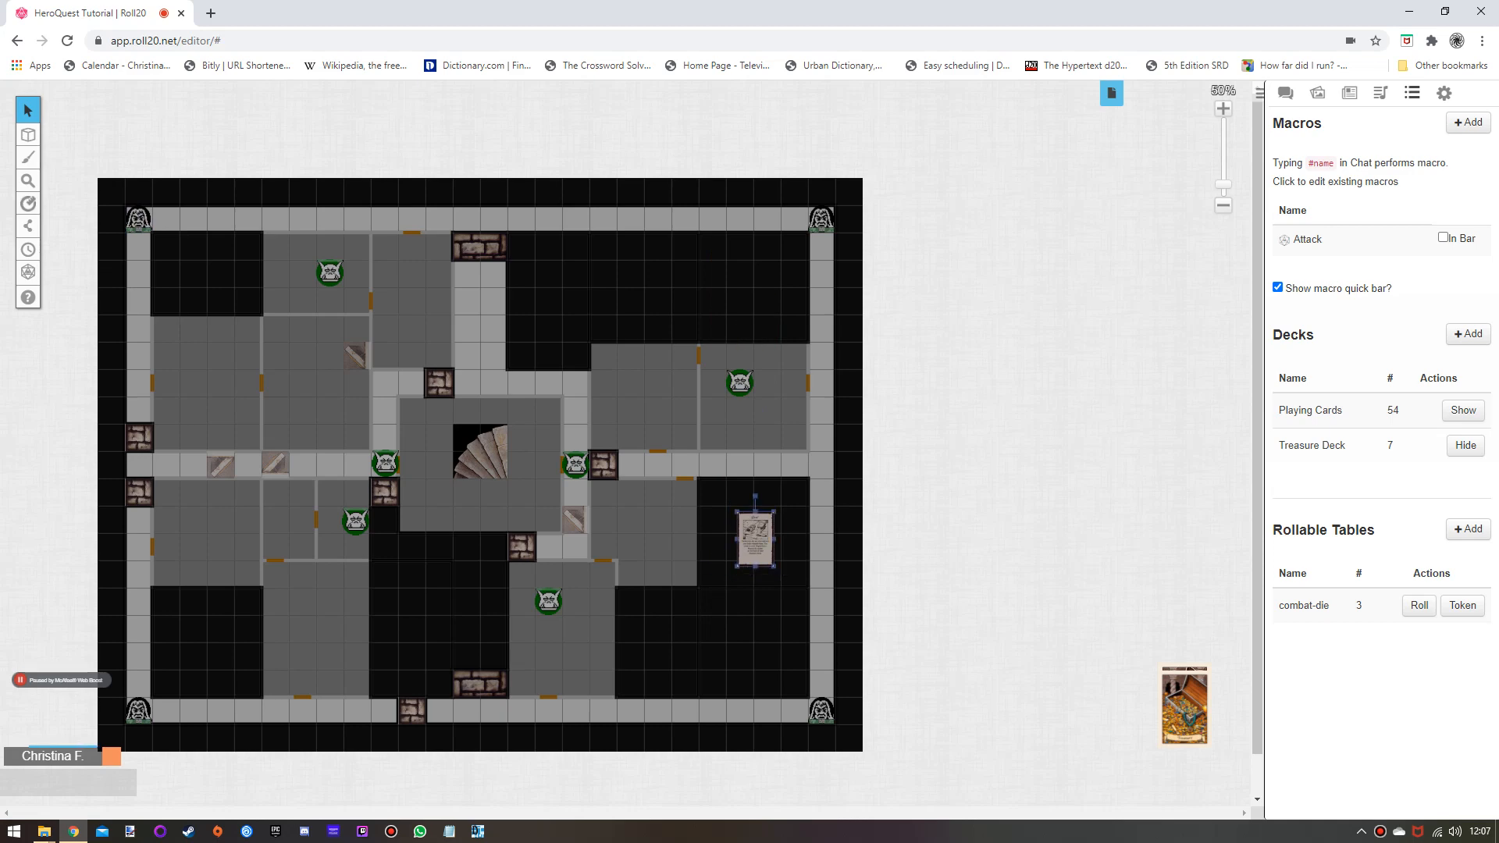
Enlarge the Gem card on the map to about two by three grid squares.
{"action": "left_click", "coordinate": [1222, 108]}
{"action": "left_click", "coordinate": [1223, 109]}
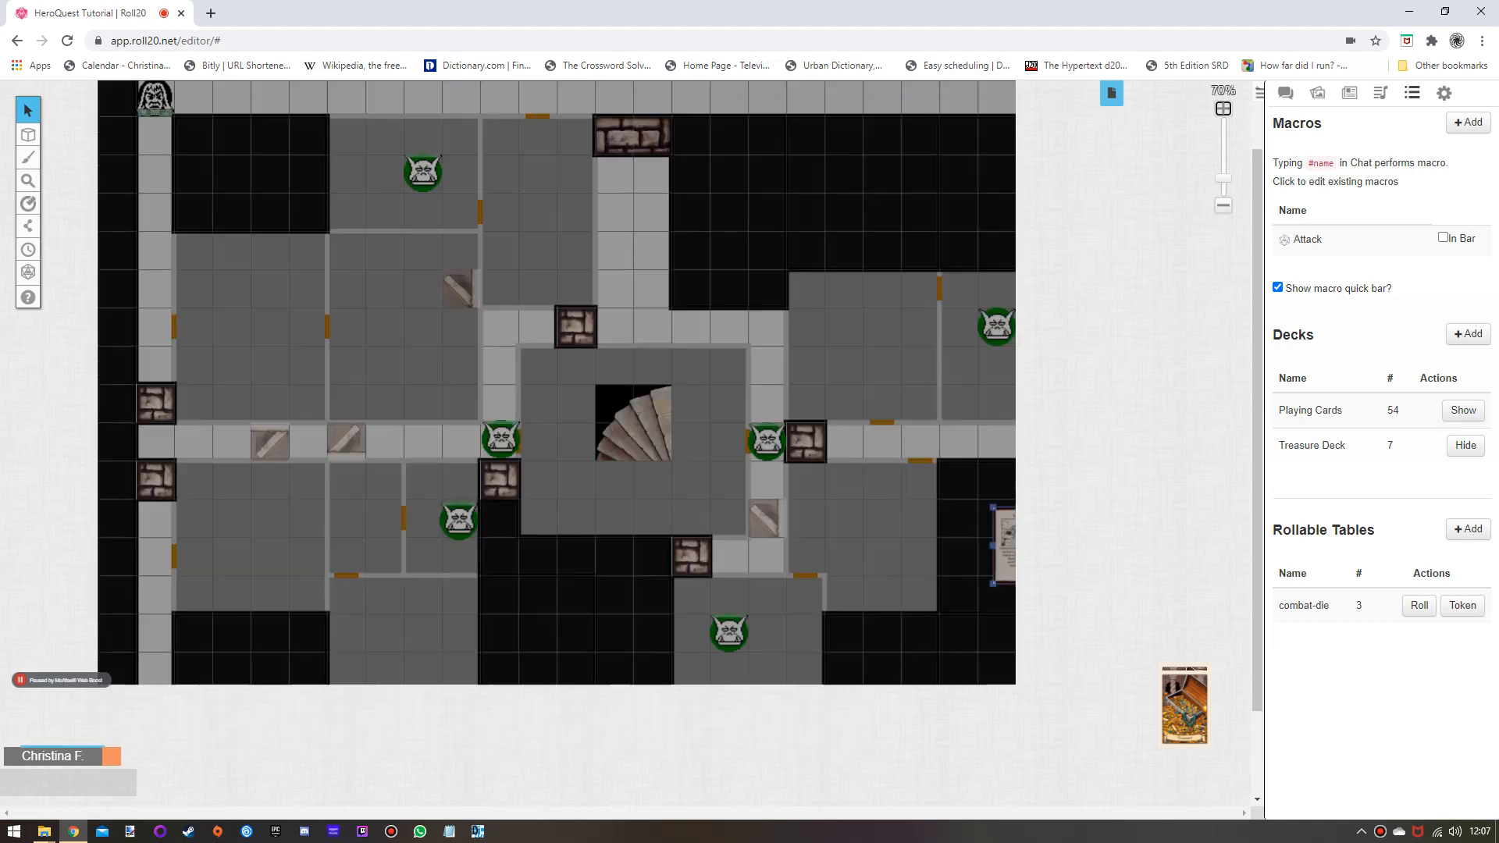
{"action": "left_click", "coordinate": [1222, 109]}
{"action": "left_click", "coordinate": [1222, 109]}
{"action": "left_click", "coordinate": [1223, 109]}
{"action": "left_click", "coordinate": [1222, 108]}
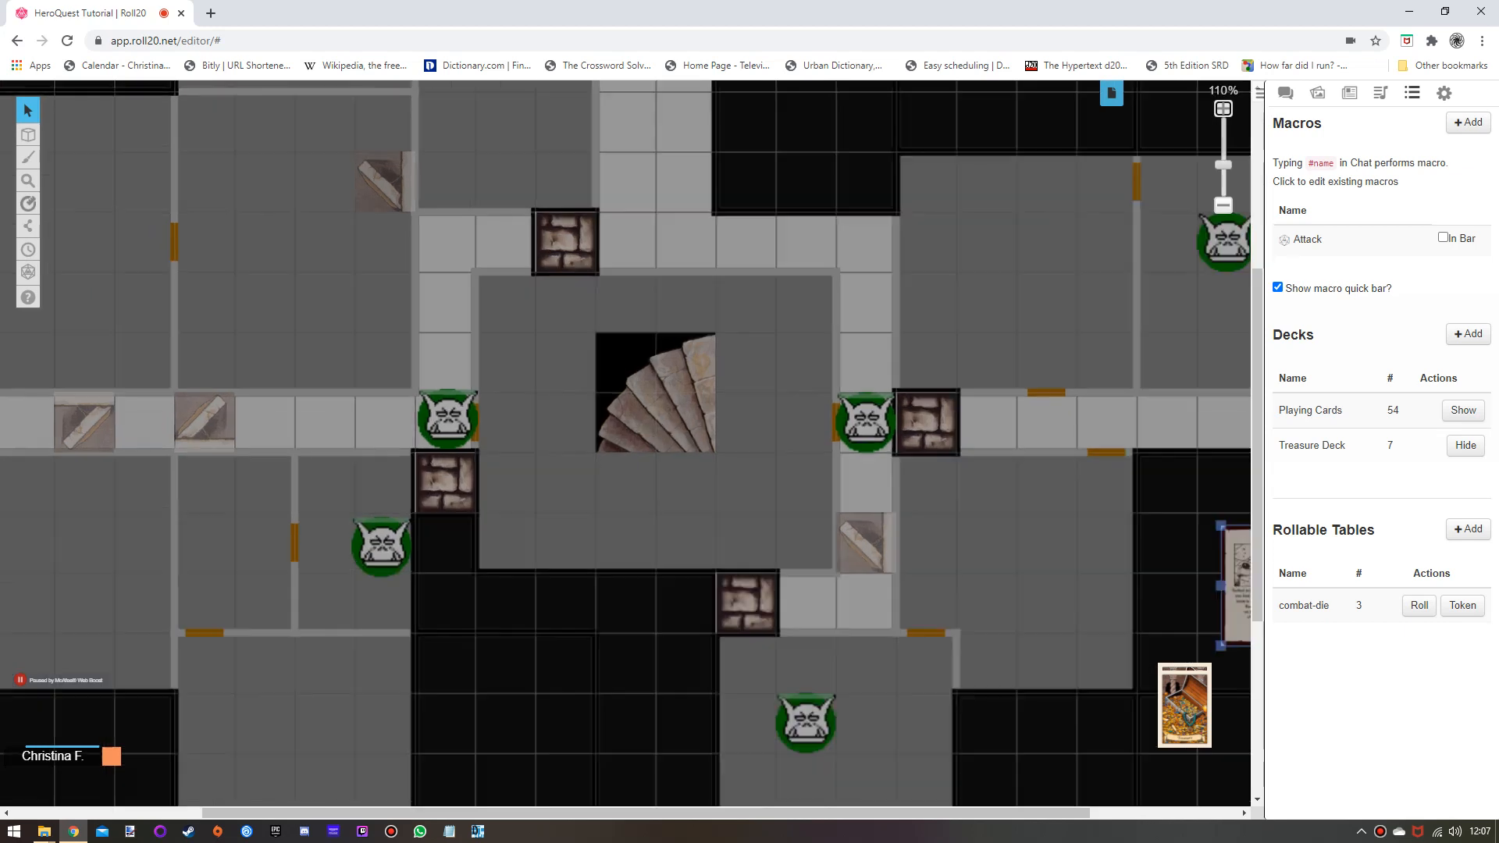
{"action": "left_click_drag", "start_coordinate": [897, 814], "coordinate": [1066, 813]}
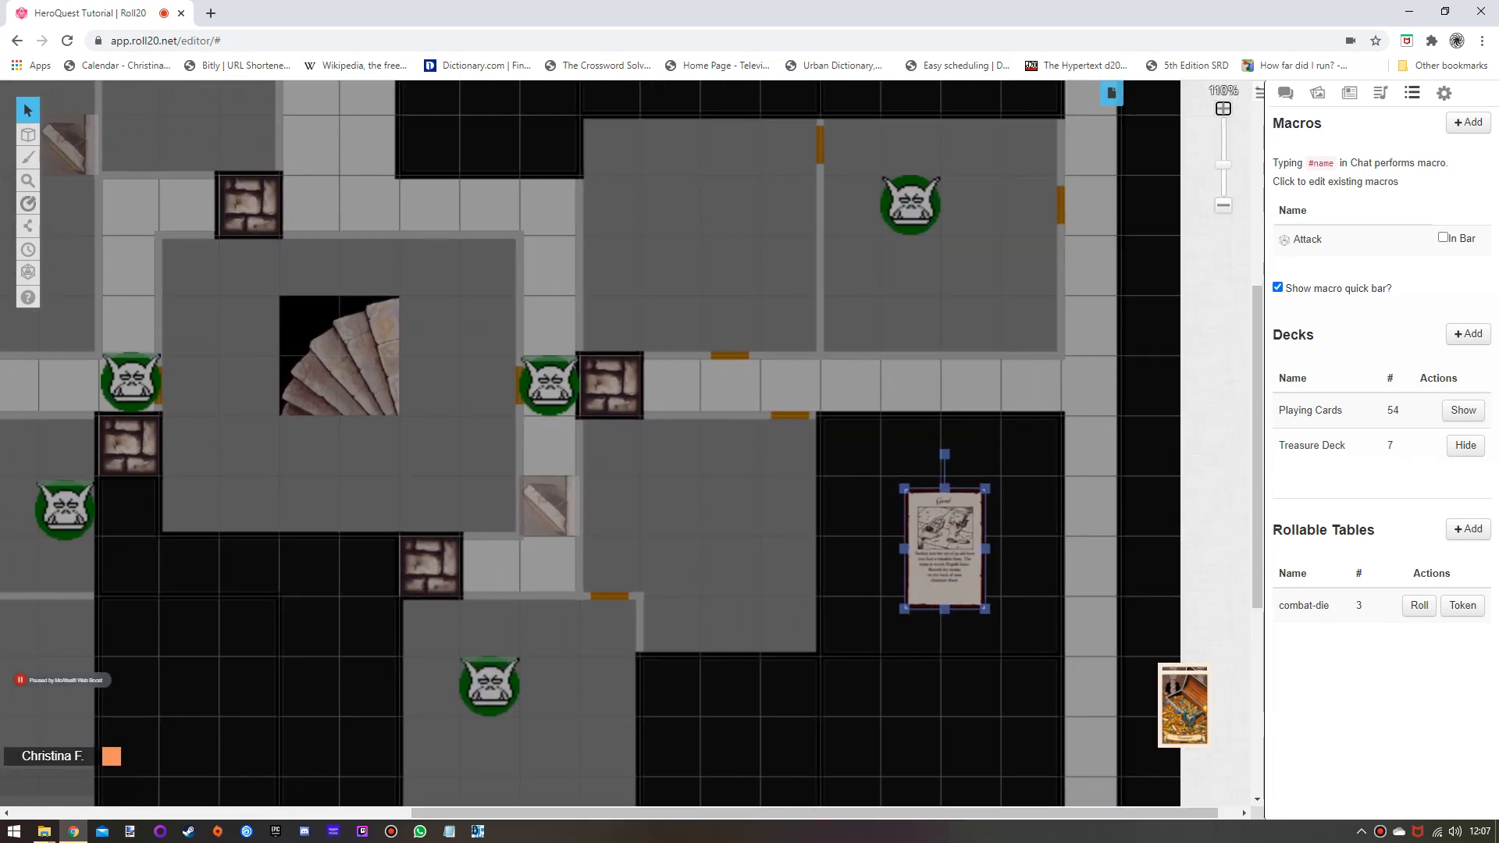
{"action": "left_click", "coordinate": [1223, 109]}
{"action": "left_click", "coordinate": [1222, 108]}
{"action": "left_click", "coordinate": [1222, 109]}
{"action": "left_click", "coordinate": [1222, 109]}
{"action": "left_click", "coordinate": [1222, 108]}
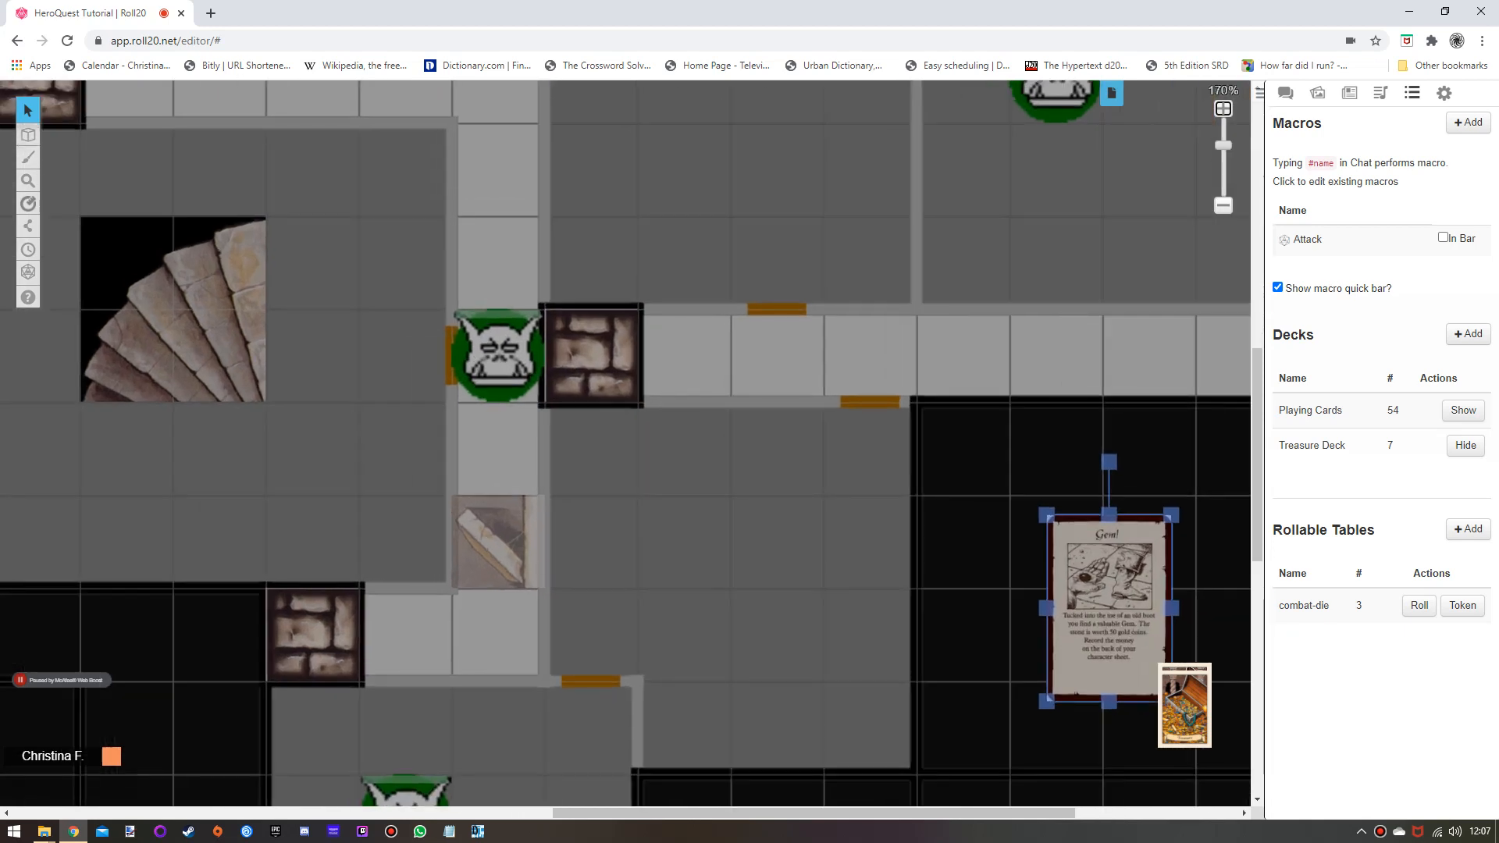
{"action": "left_click", "coordinate": [1222, 109]}
{"action": "left_click_drag", "start_coordinate": [905, 814], "coordinate": [947, 813]}
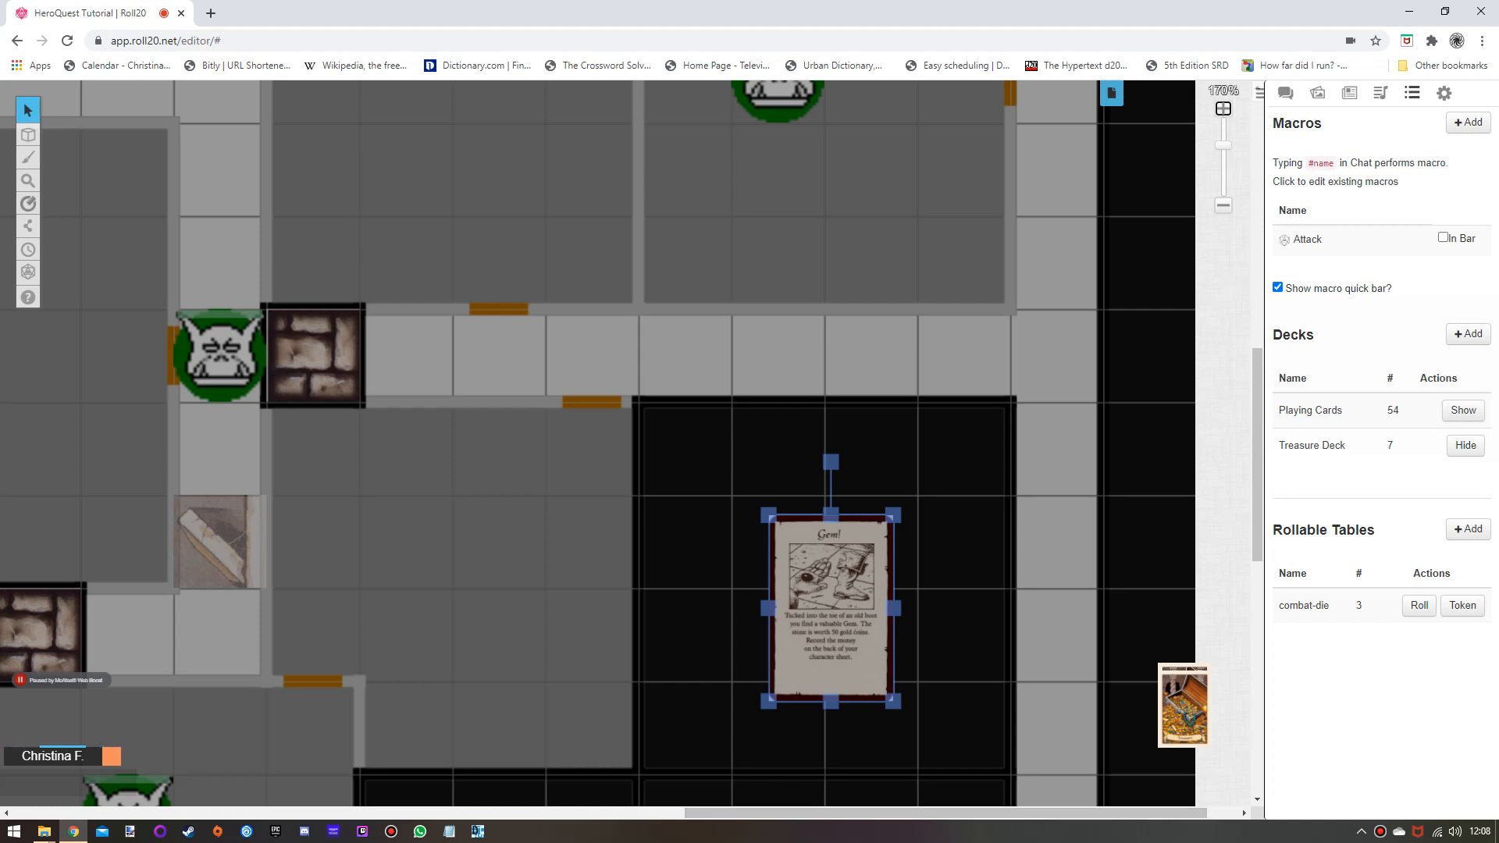
{"action": "left_click_drag", "start_coordinate": [769, 515], "coordinate": [703, 420]}
Delete the Gem card from the map.
{"action": "right_click", "coordinate": [781, 549]}
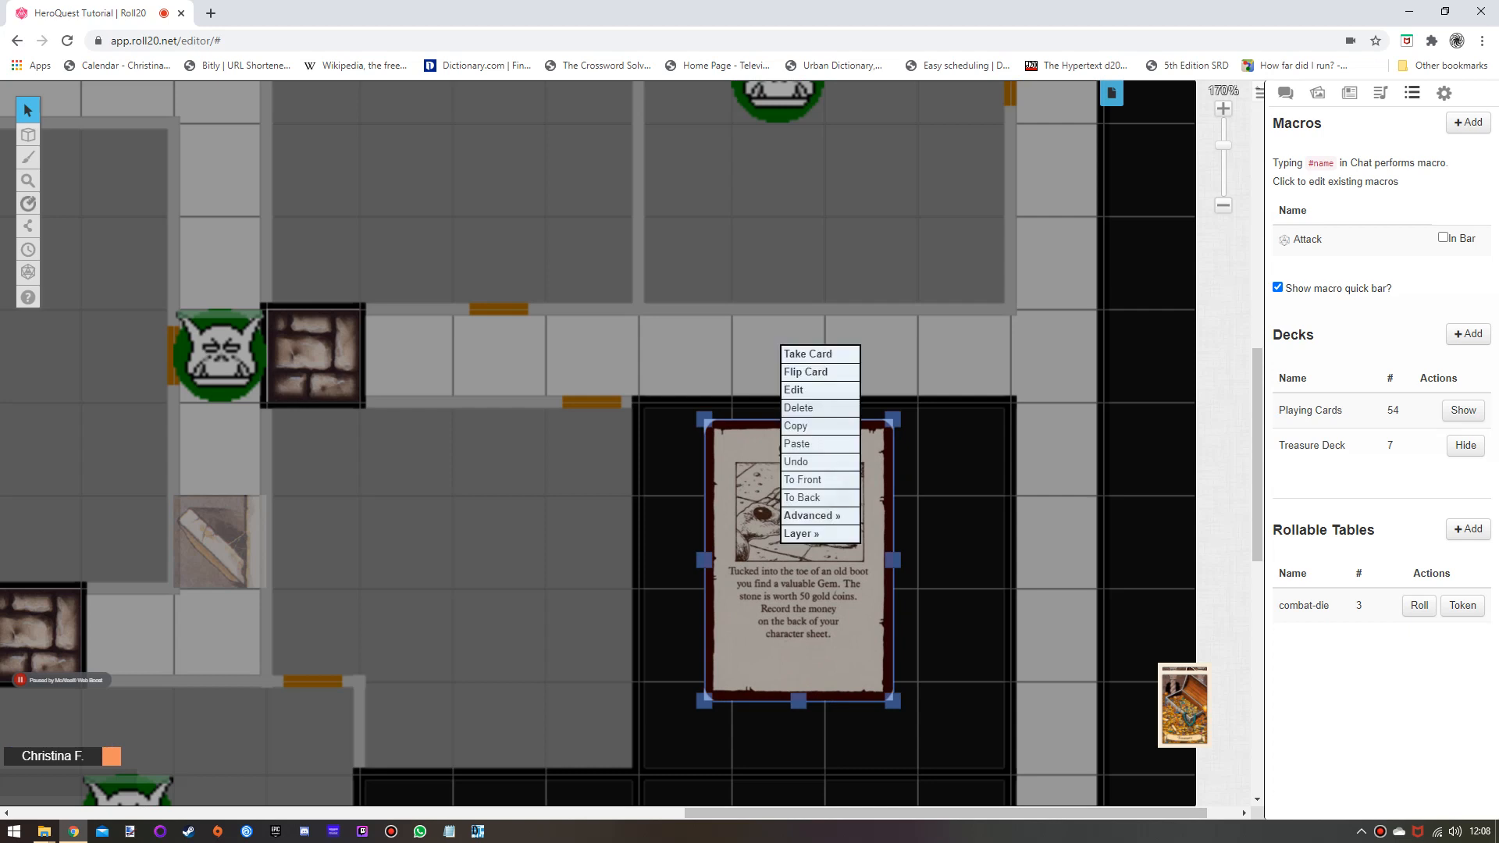
{"action": "left_click", "coordinate": [954, 500]}
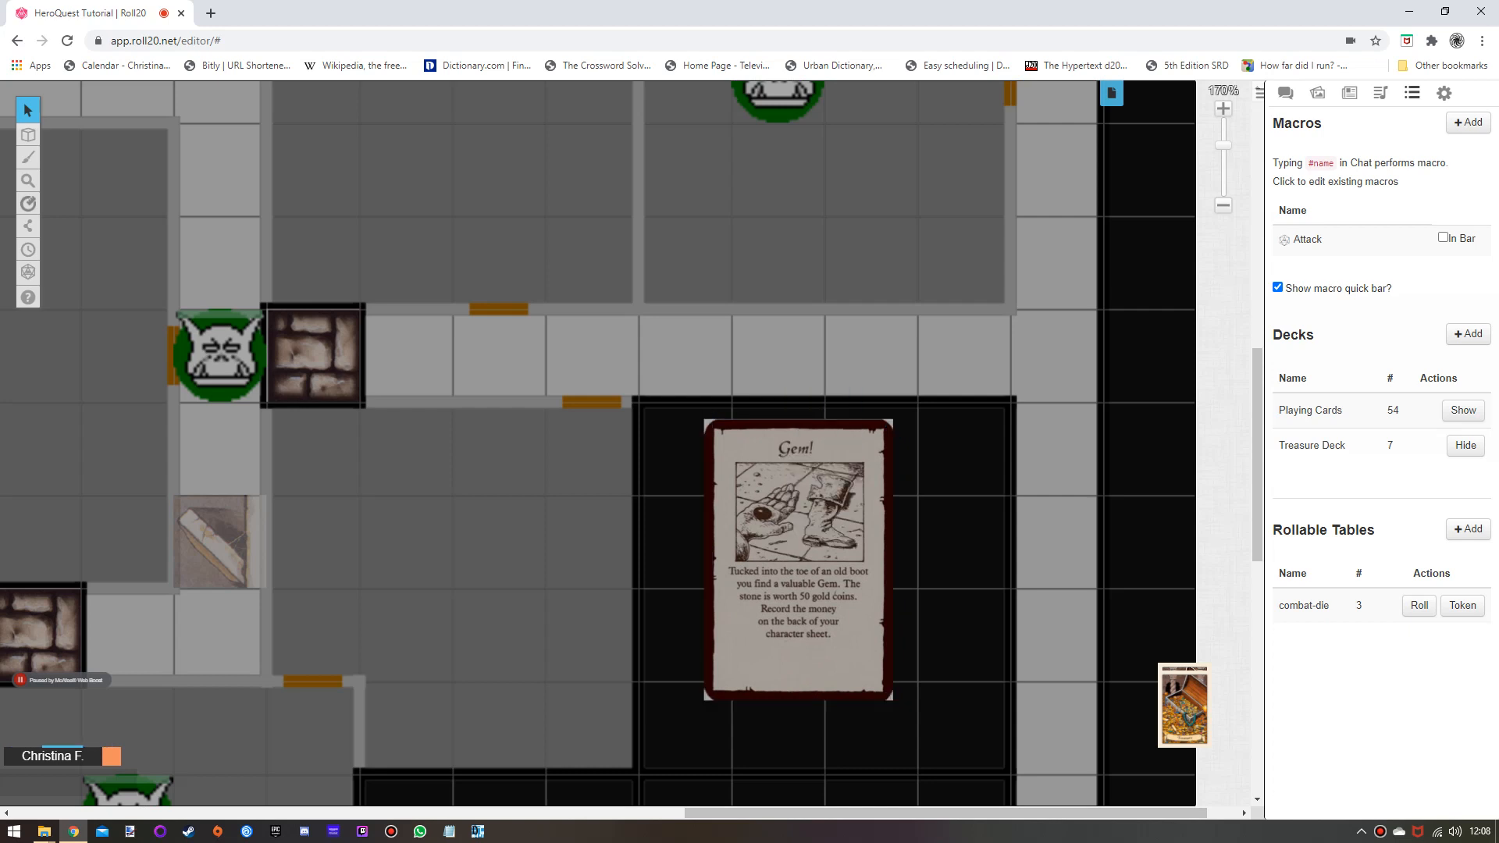
{"action": "left_click", "coordinate": [799, 560]}
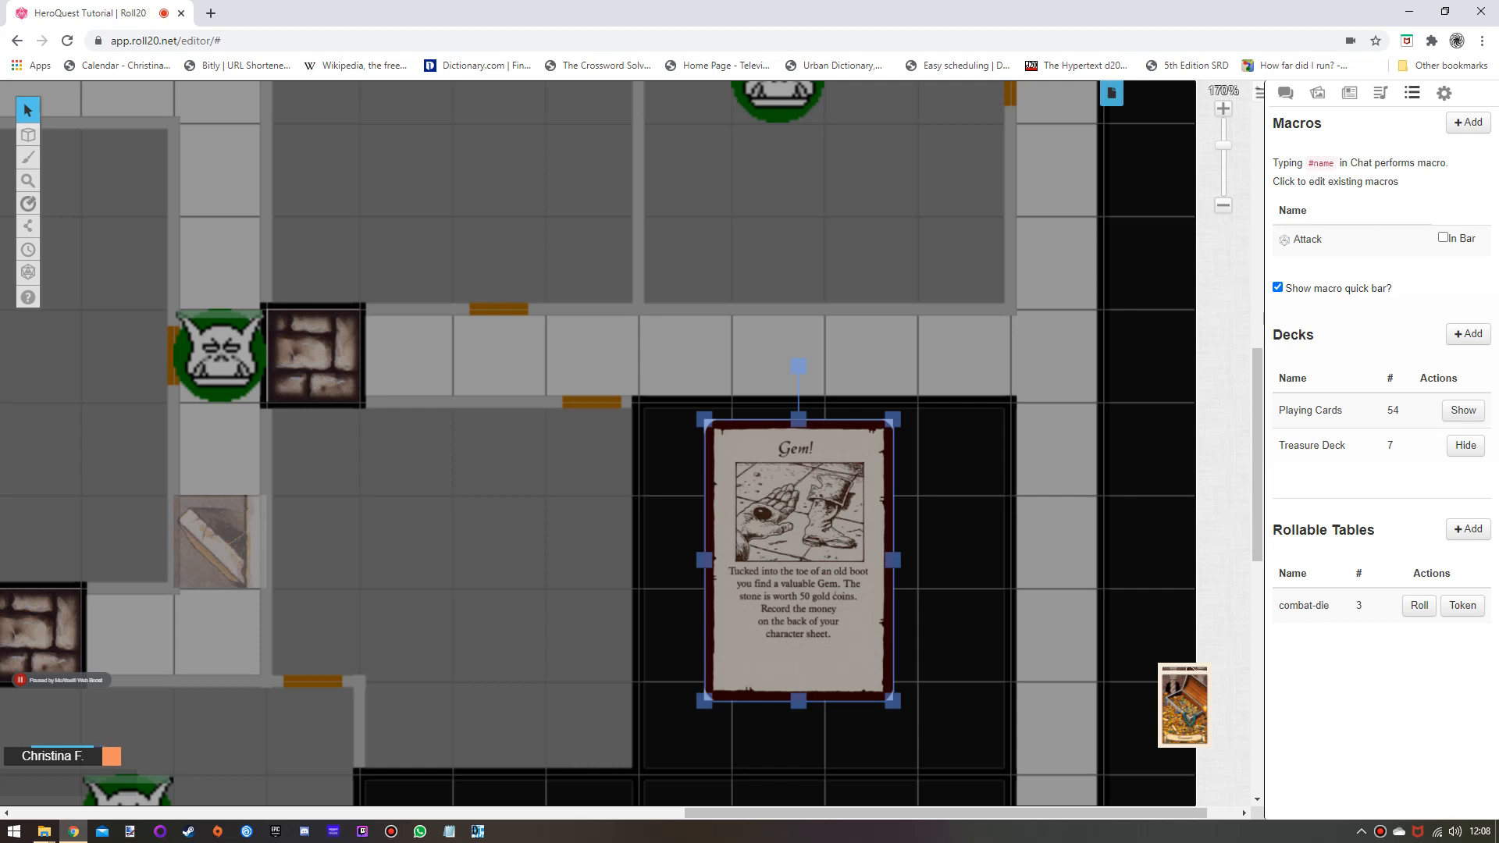
{"action": "left_click", "coordinate": [954, 546]}
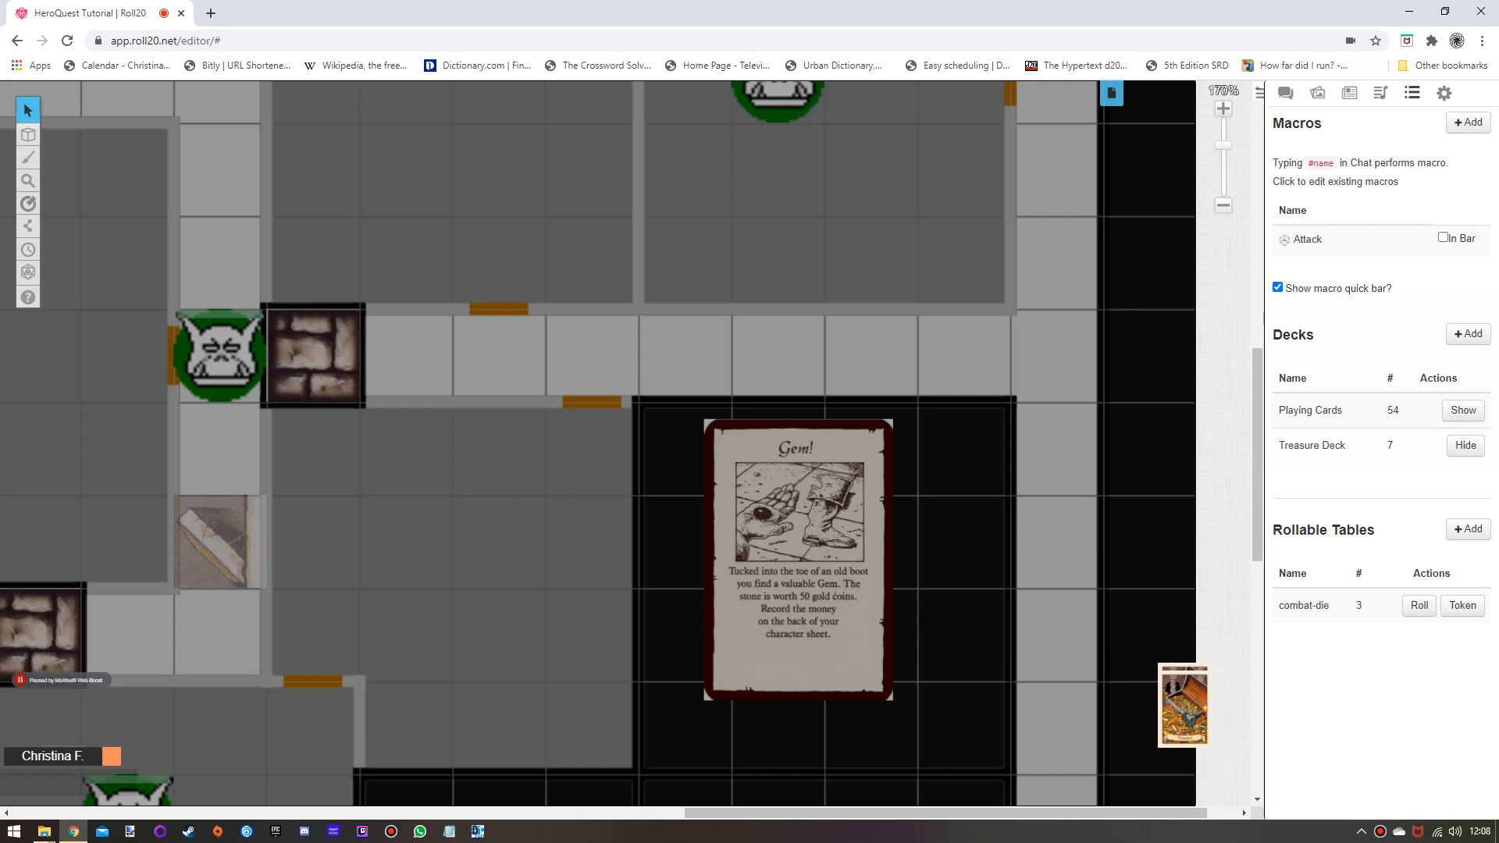
{"action": "left_click", "coordinate": [799, 560]}
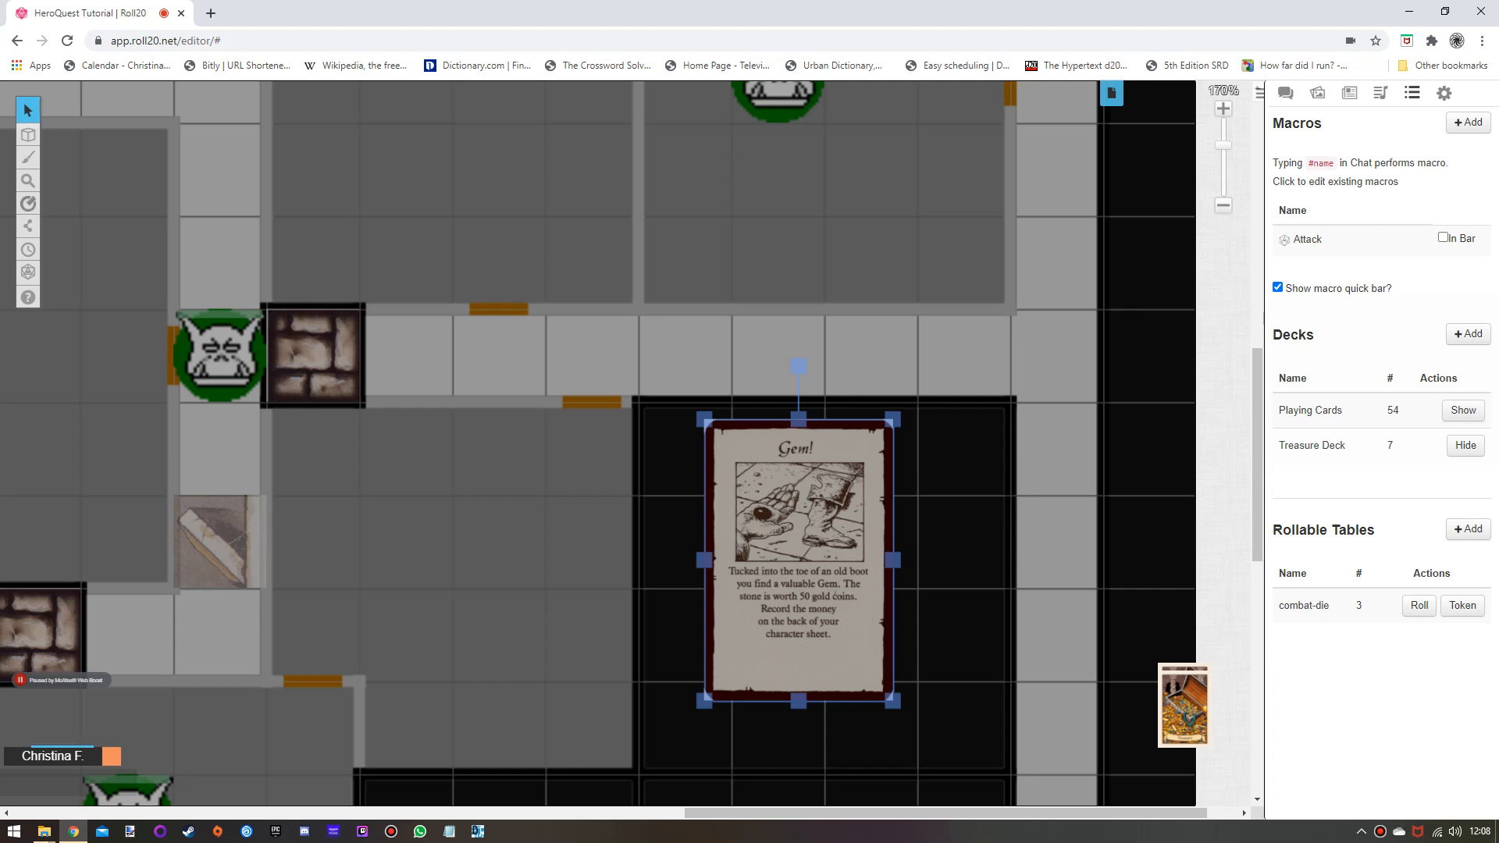
{"action": "key", "text": "Delete"}
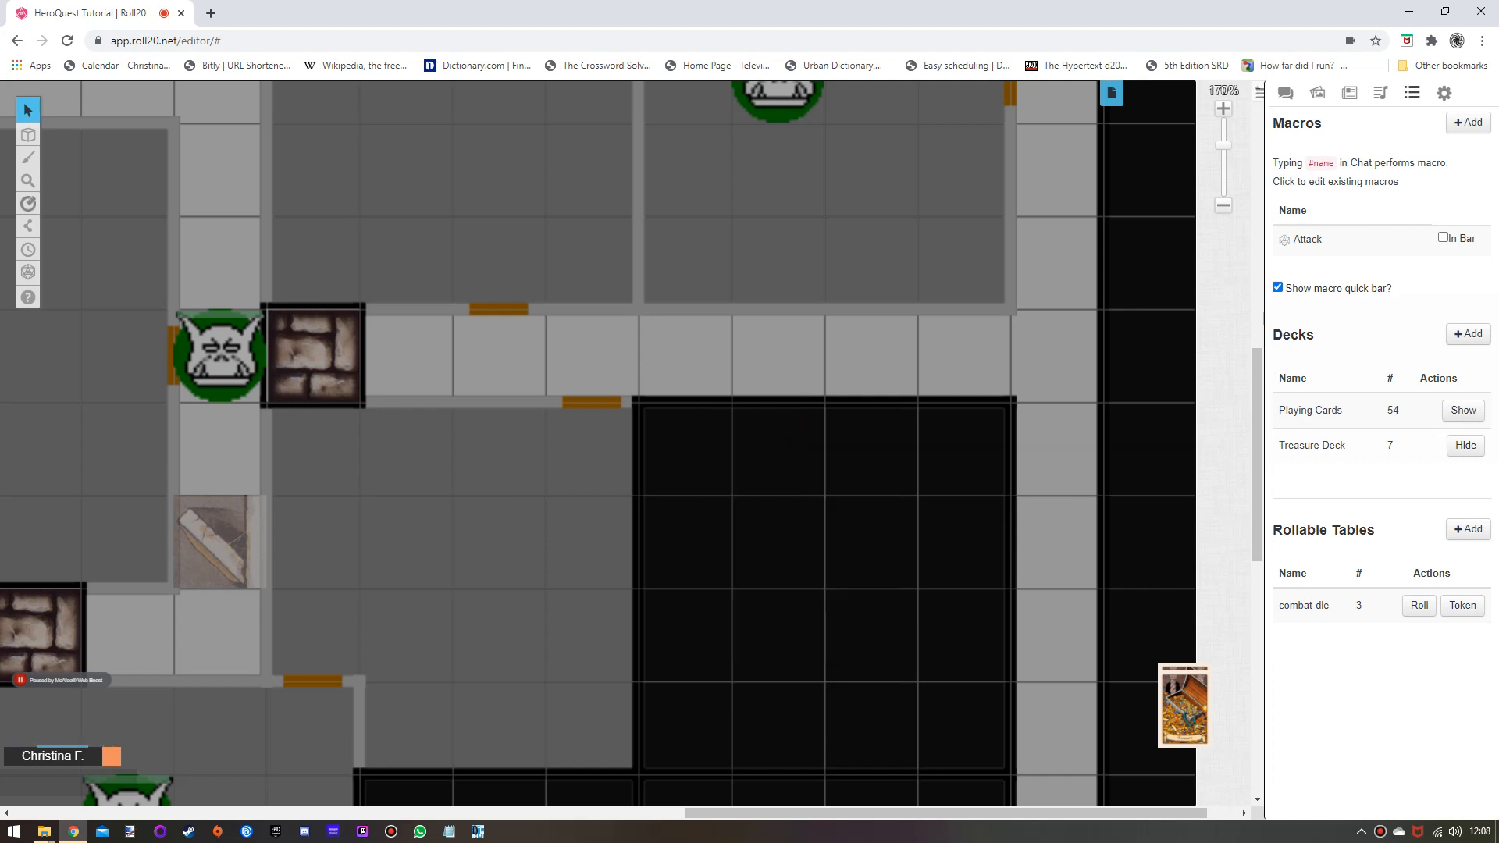
Draw the next Treasure Deck card onto the black map area and delete that Wandering Monster card from the map.
{"action": "mouse_move", "coordinate": [1184, 705]}
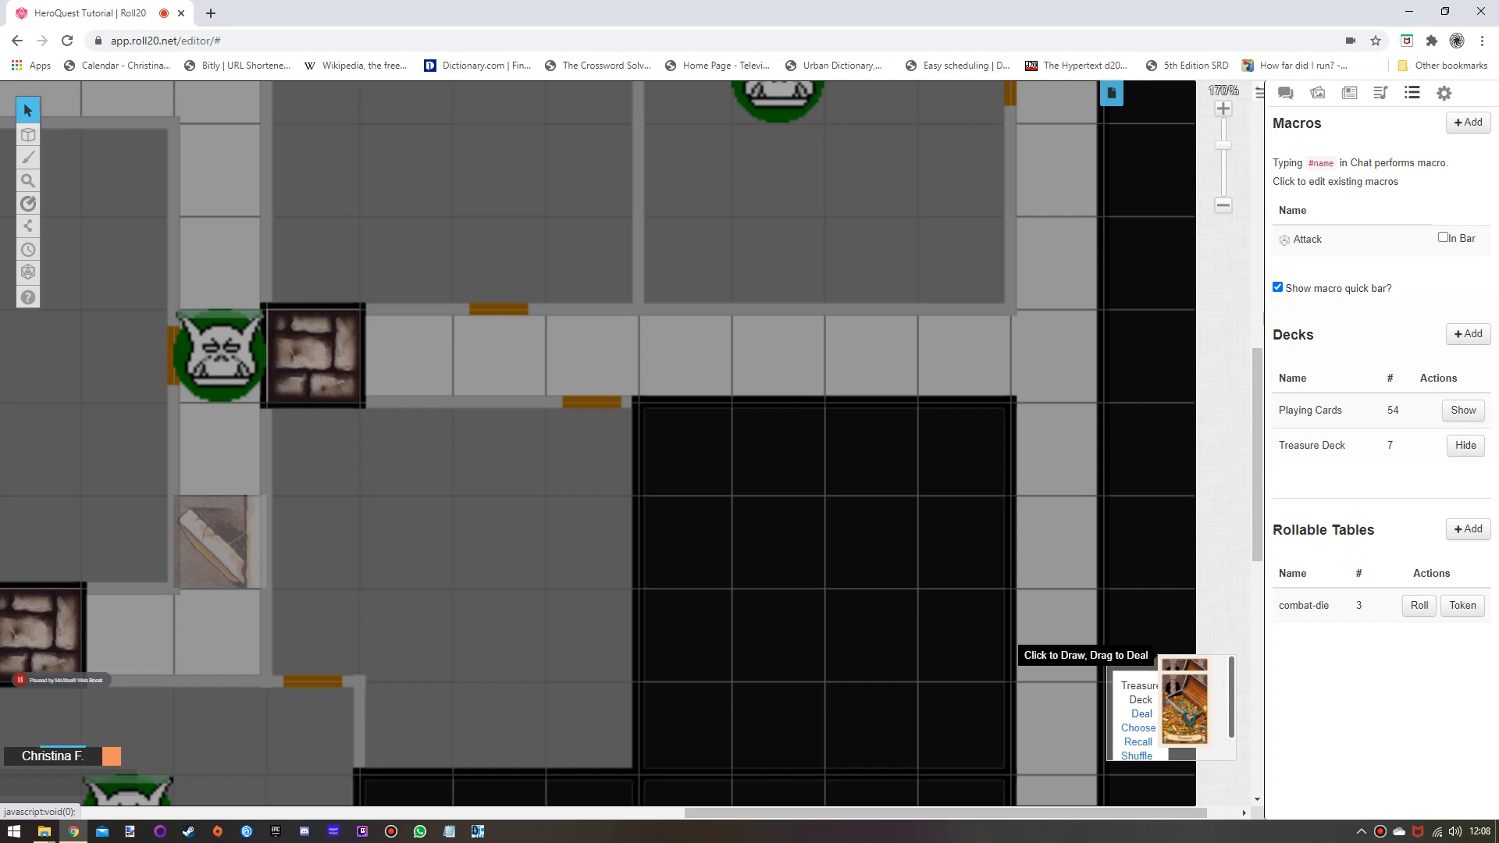
{"action": "left_click", "coordinate": [1185, 709]}
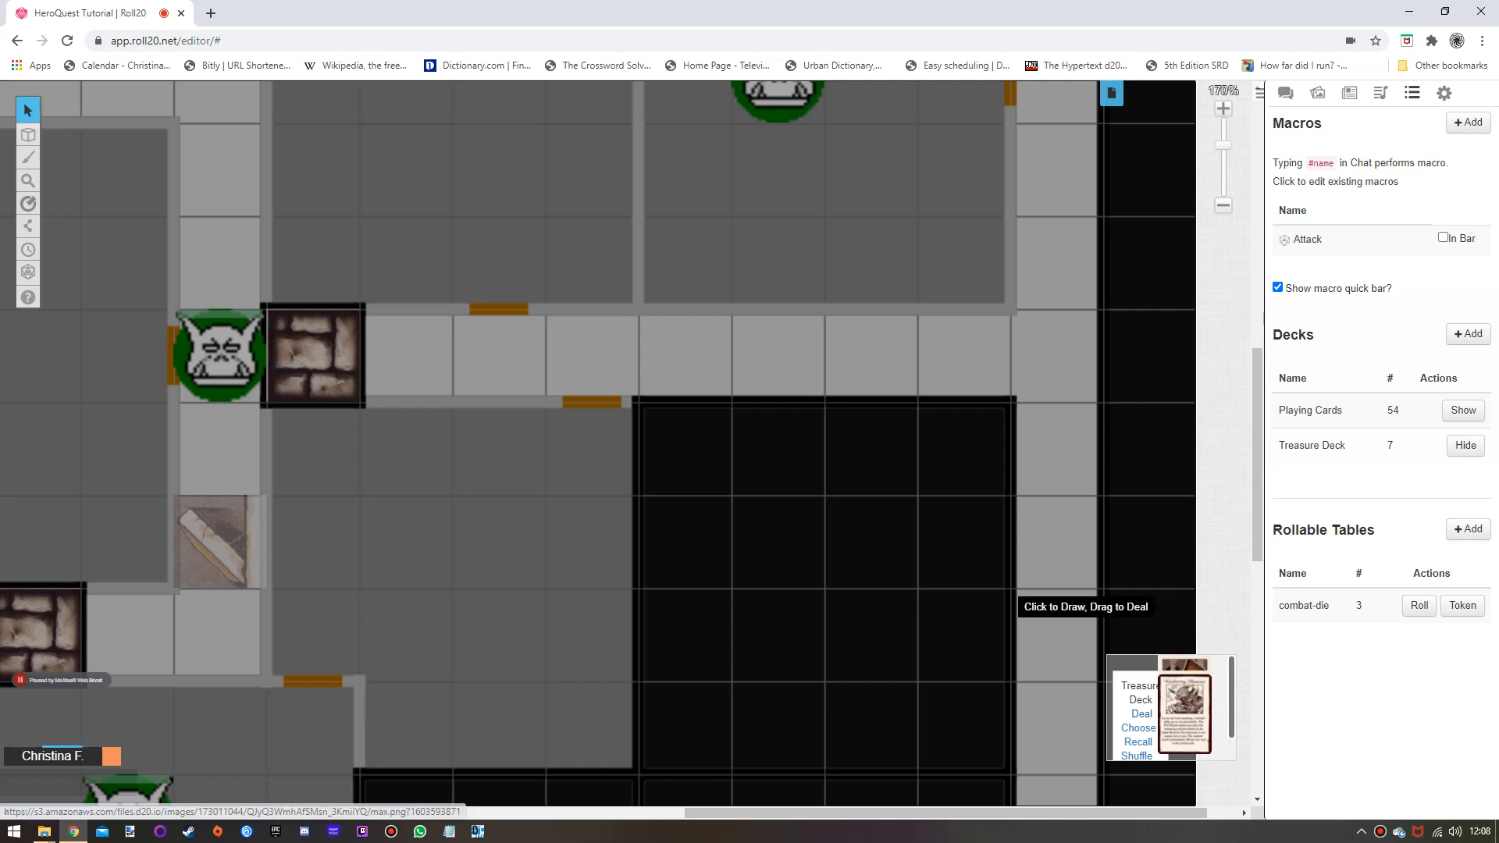
{"action": "left_click_drag", "start_coordinate": [1185, 708], "coordinate": [885, 650]}
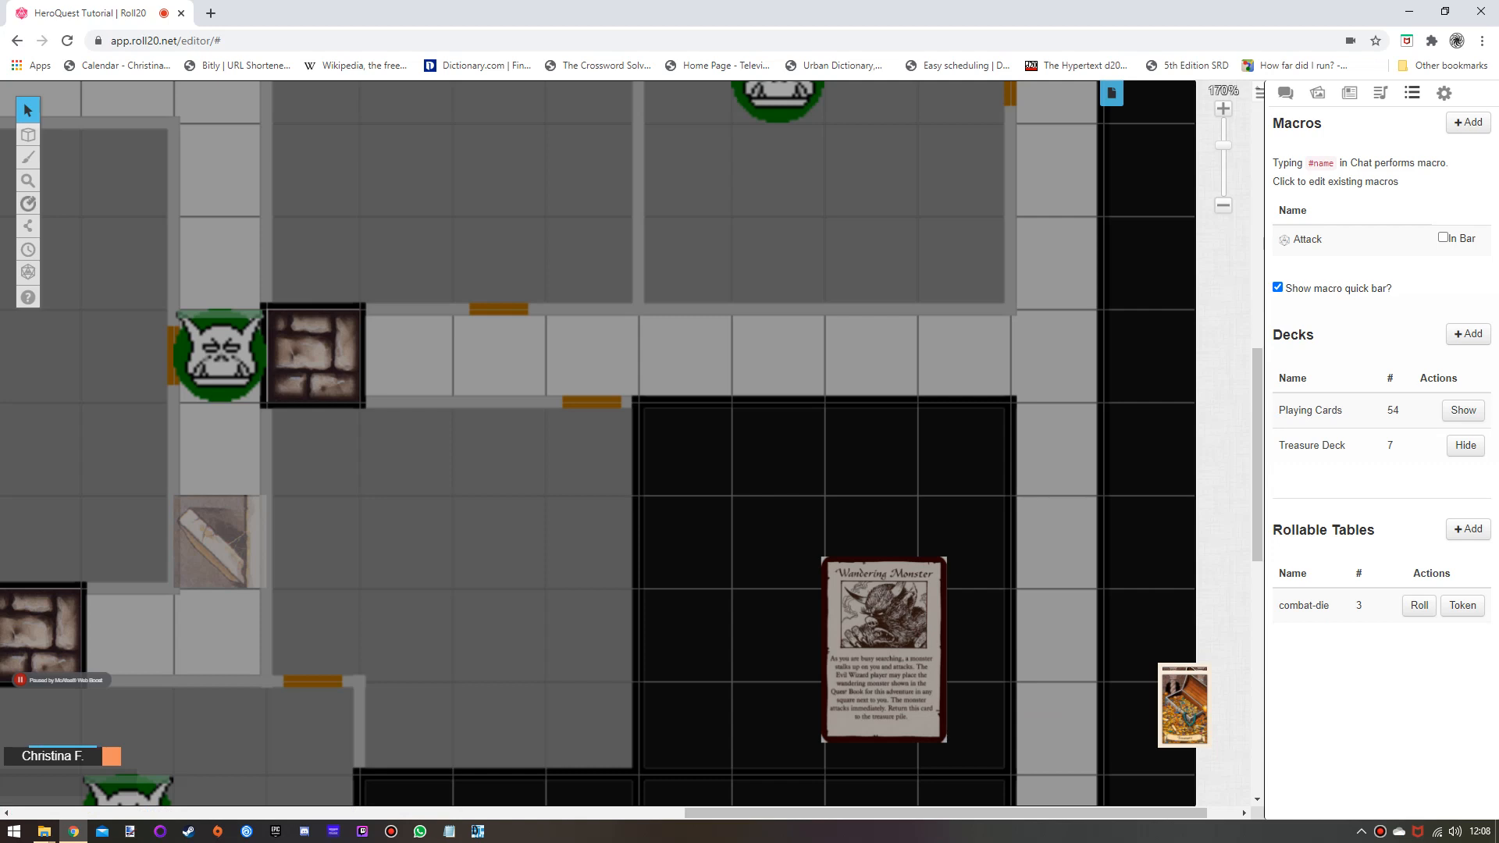
{"action": "left_click", "coordinate": [883, 649]}
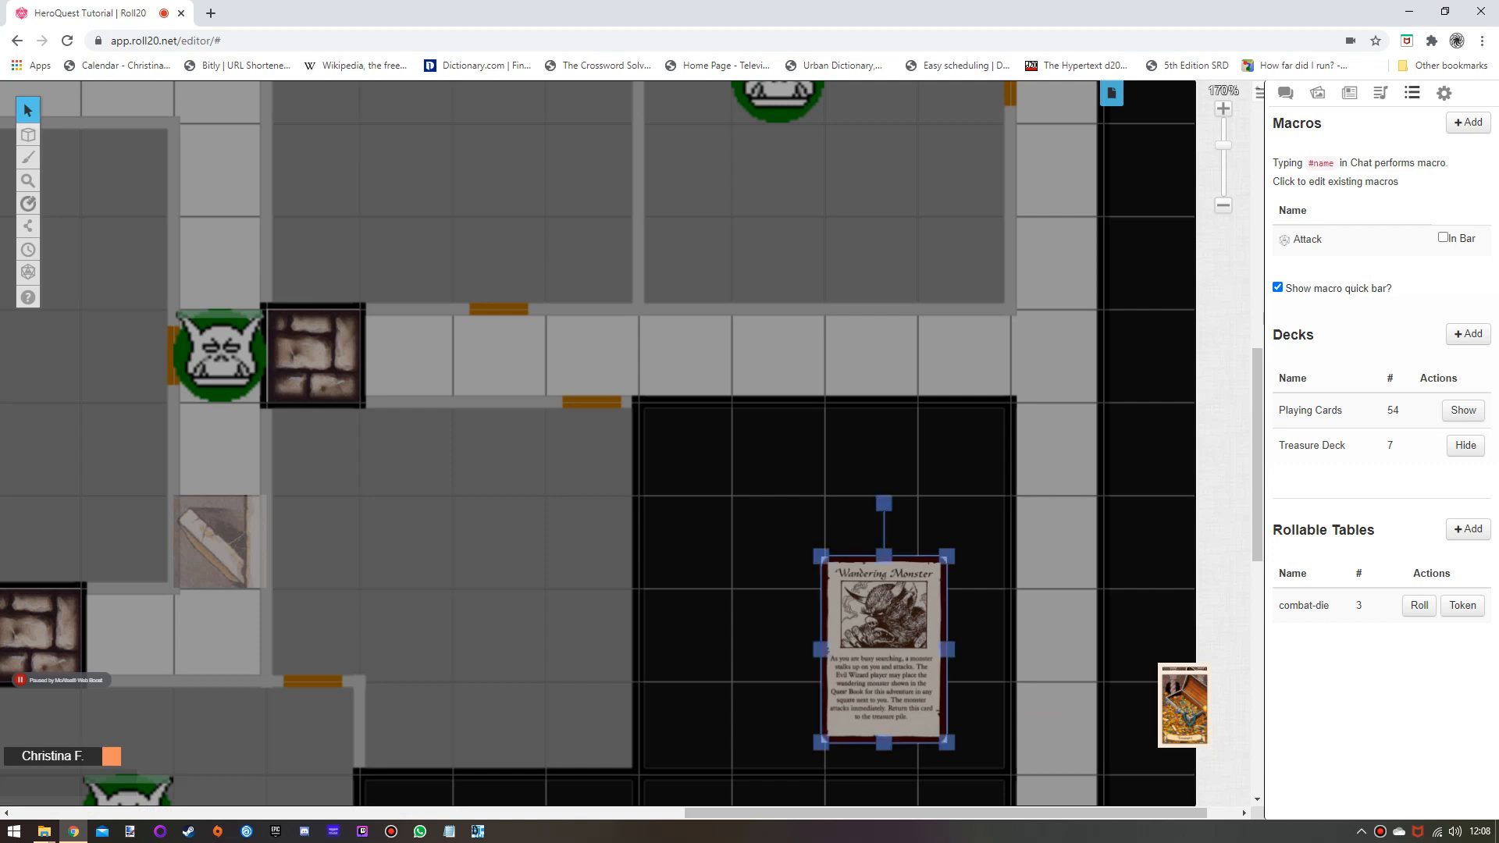
{"action": "key", "text": "Delete"}
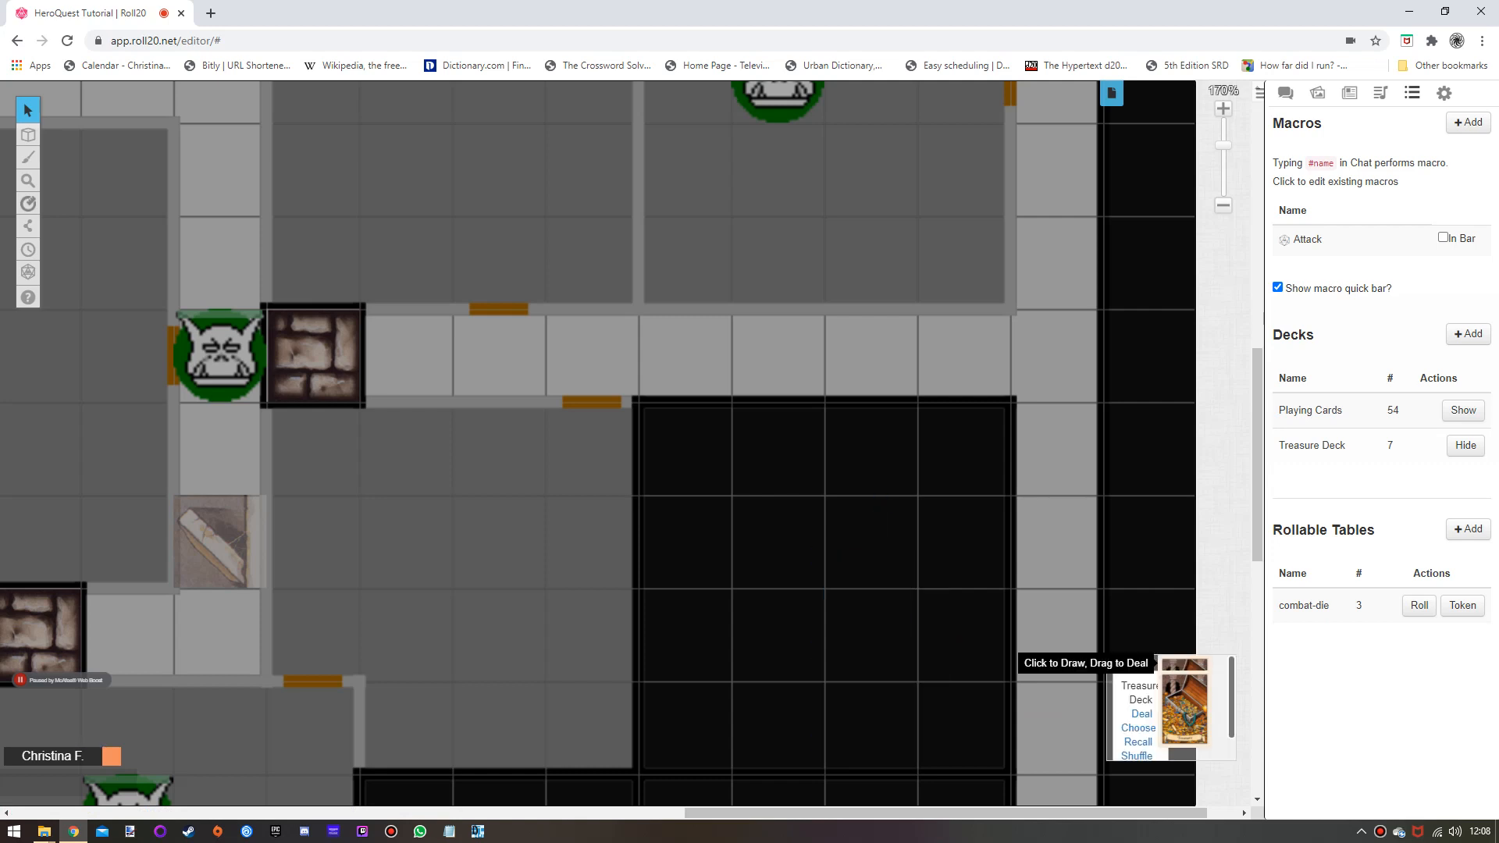
Draw the Potion of Healing card onto the map and take it into the player's hand.
{"action": "left_click", "coordinate": [1184, 703]}
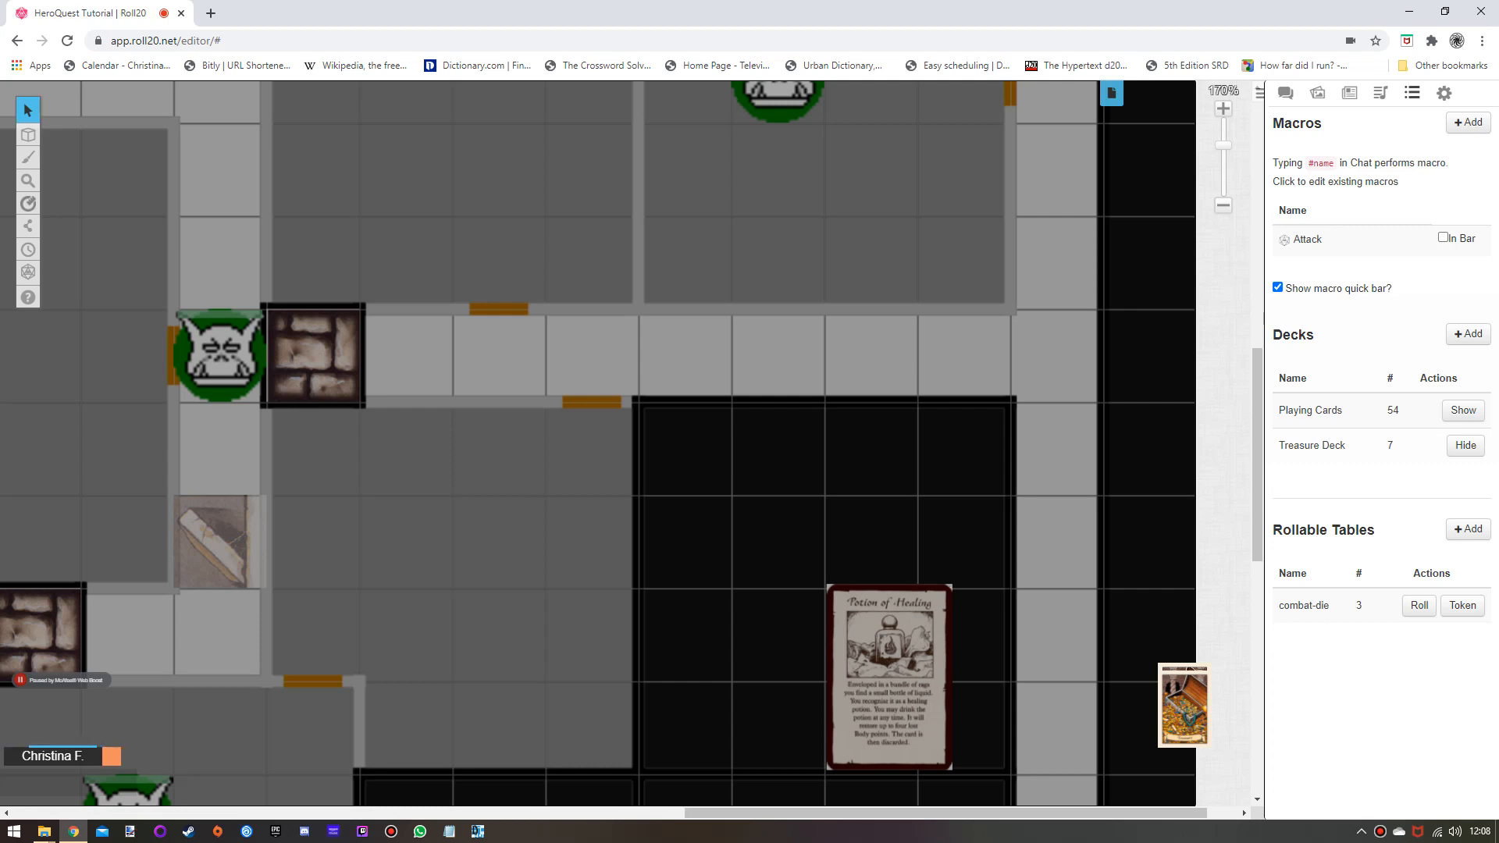
{"action": "mouse_move", "coordinate": [897, 631]}
{"action": "left_mouse_down"}
{"action": "mouse_move", "coordinate": [121, 707]}
{"action": "mouse_move", "coordinate": [829, 594]}
{"action": "mouse_move", "coordinate": [775, 566]}
{"action": "left_mouse_up"}
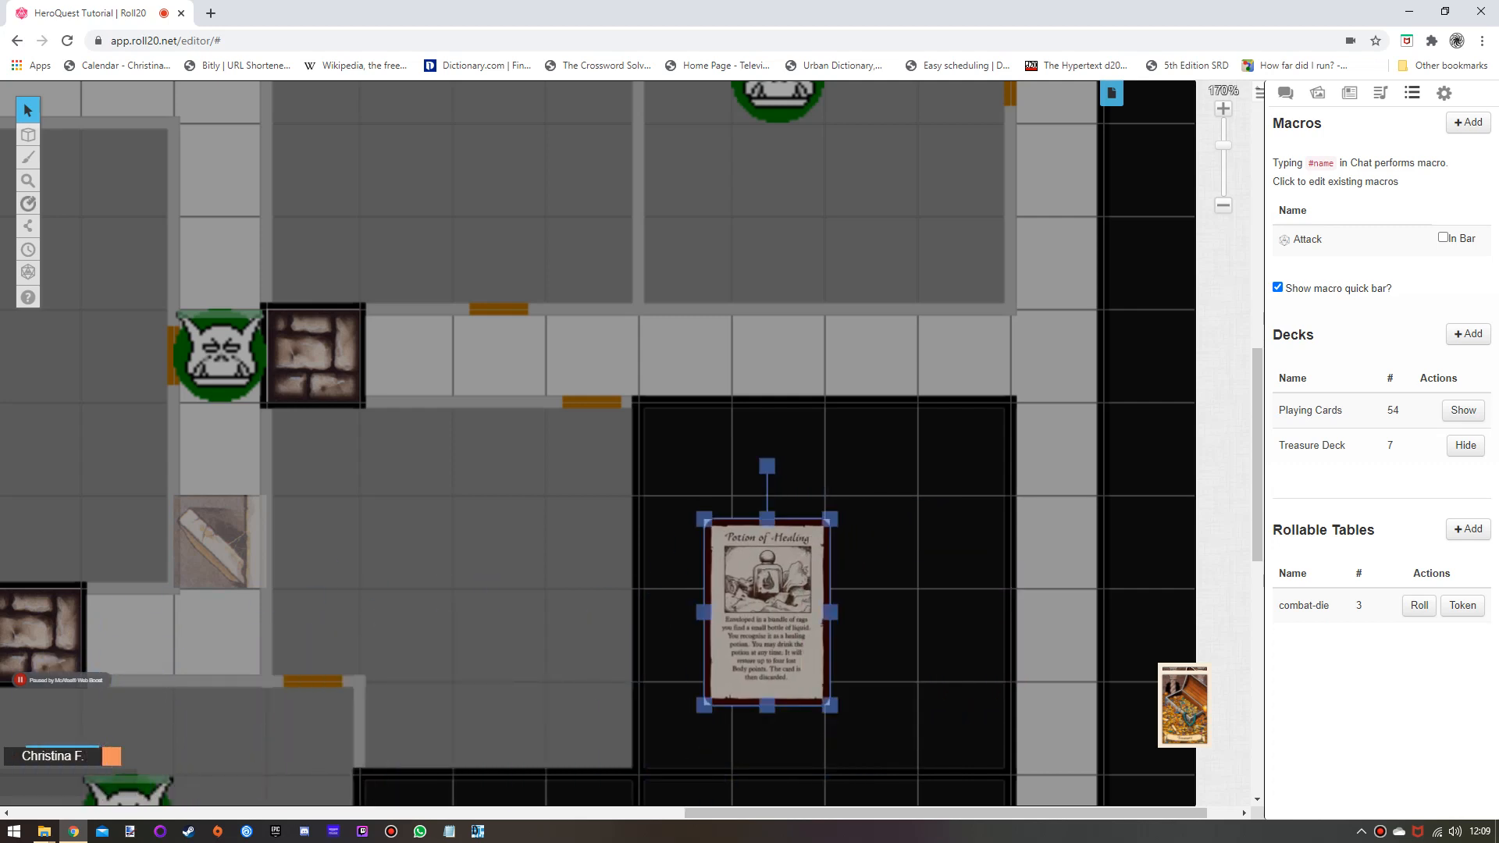
{"action": "right_click", "coordinate": [775, 568]}
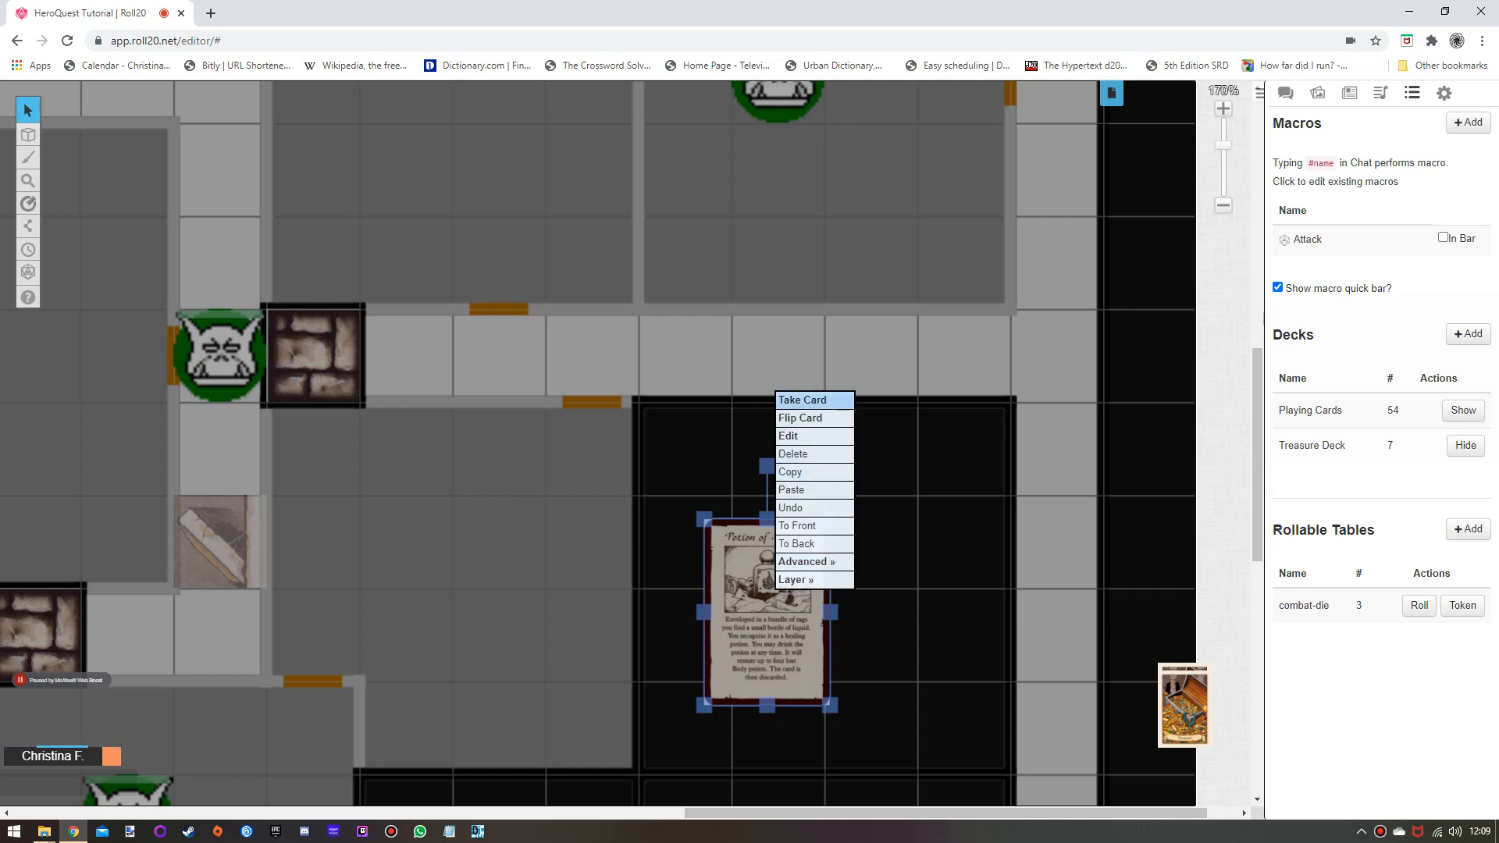
{"action": "left_click", "coordinate": [802, 400]}
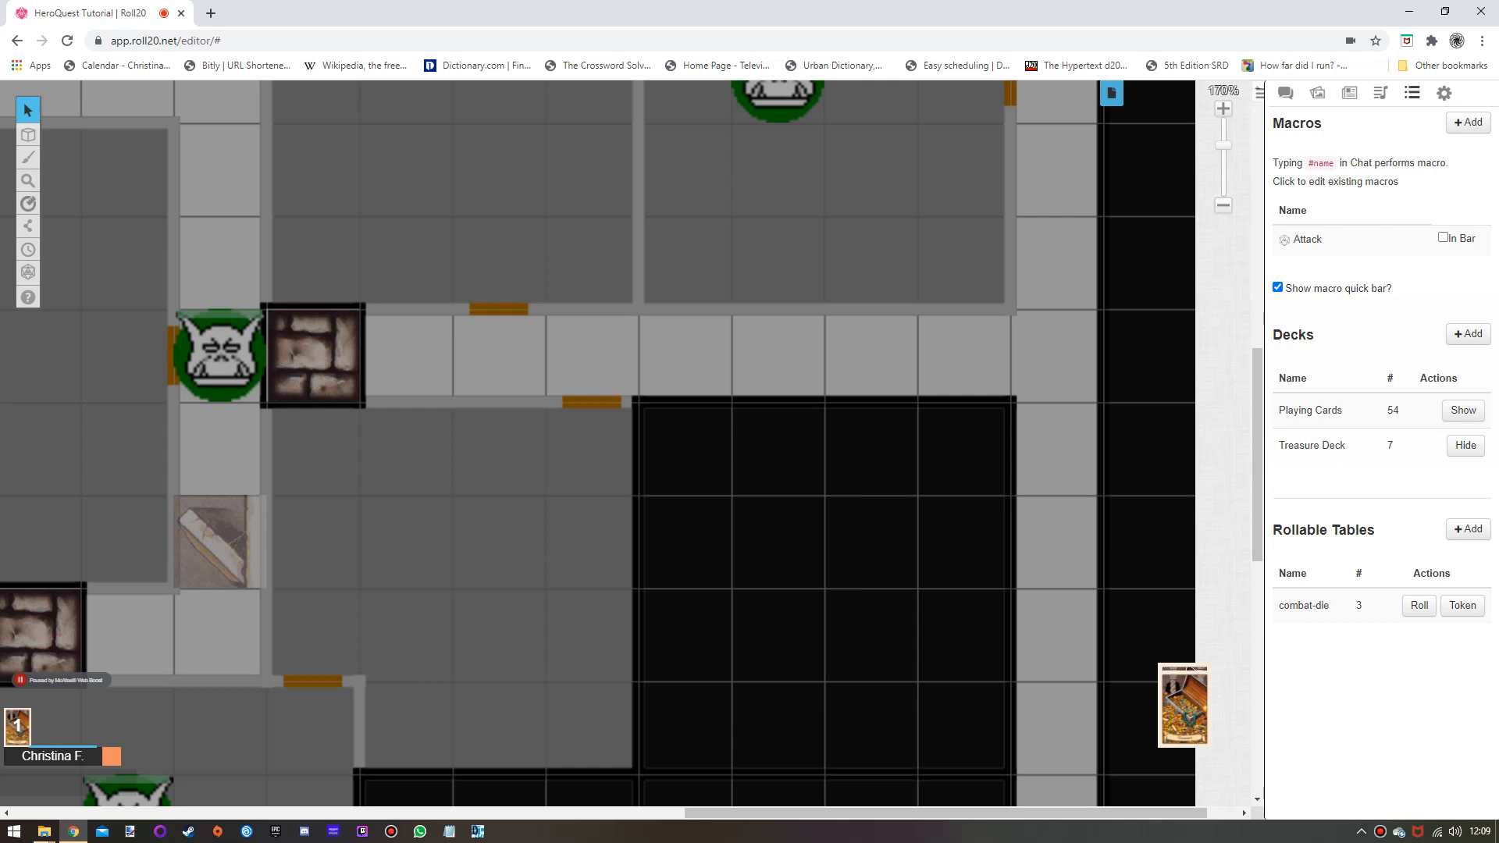
Open the player's hand of Treasure Deck cards and view the Potion of Healing card at full size.
{"action": "left_click", "coordinate": [18, 727]}
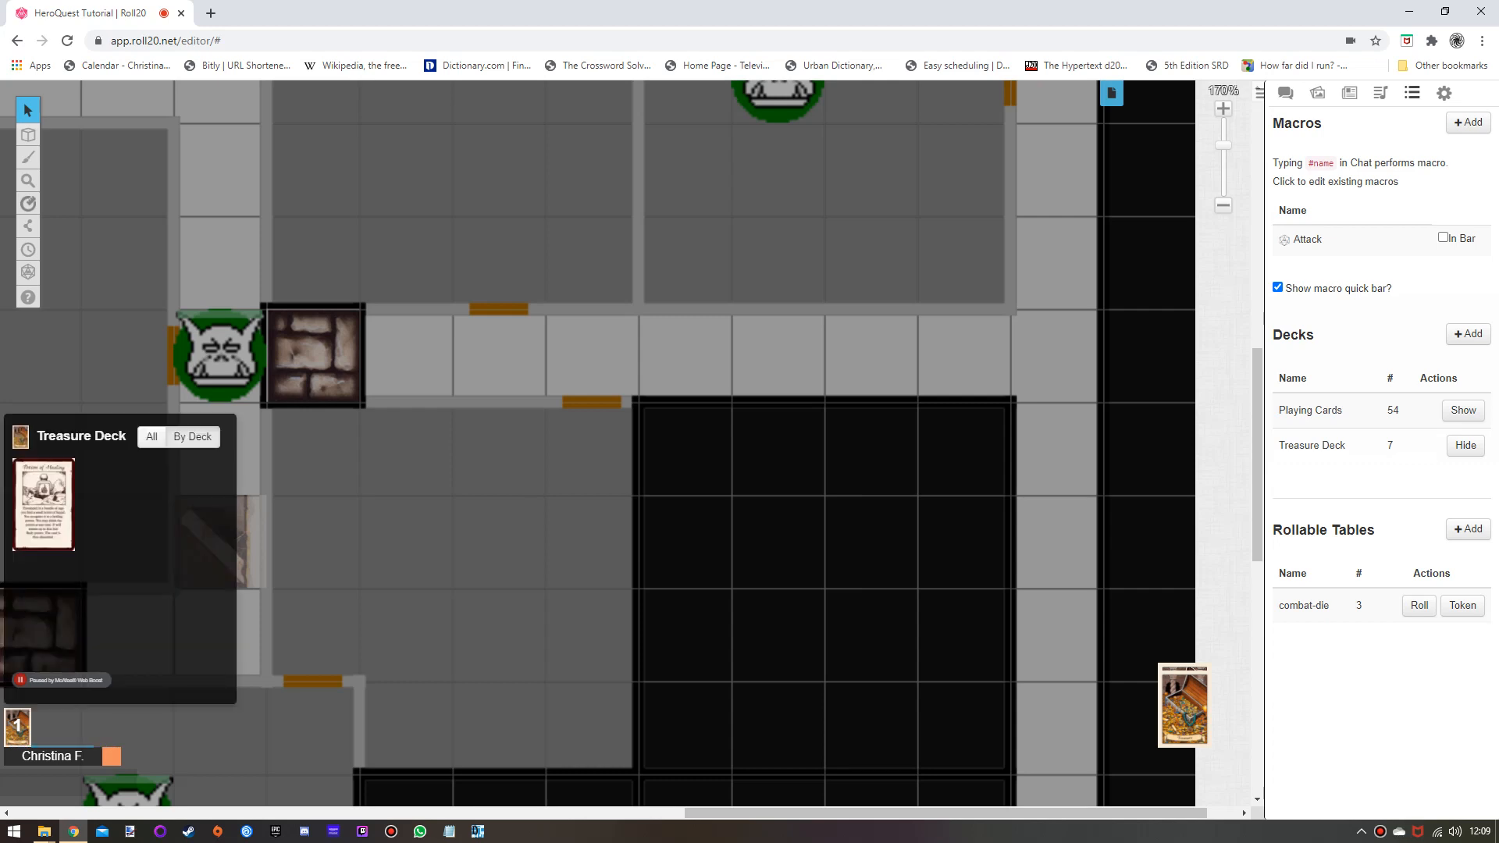
{"action": "left_click", "coordinate": [44, 505]}
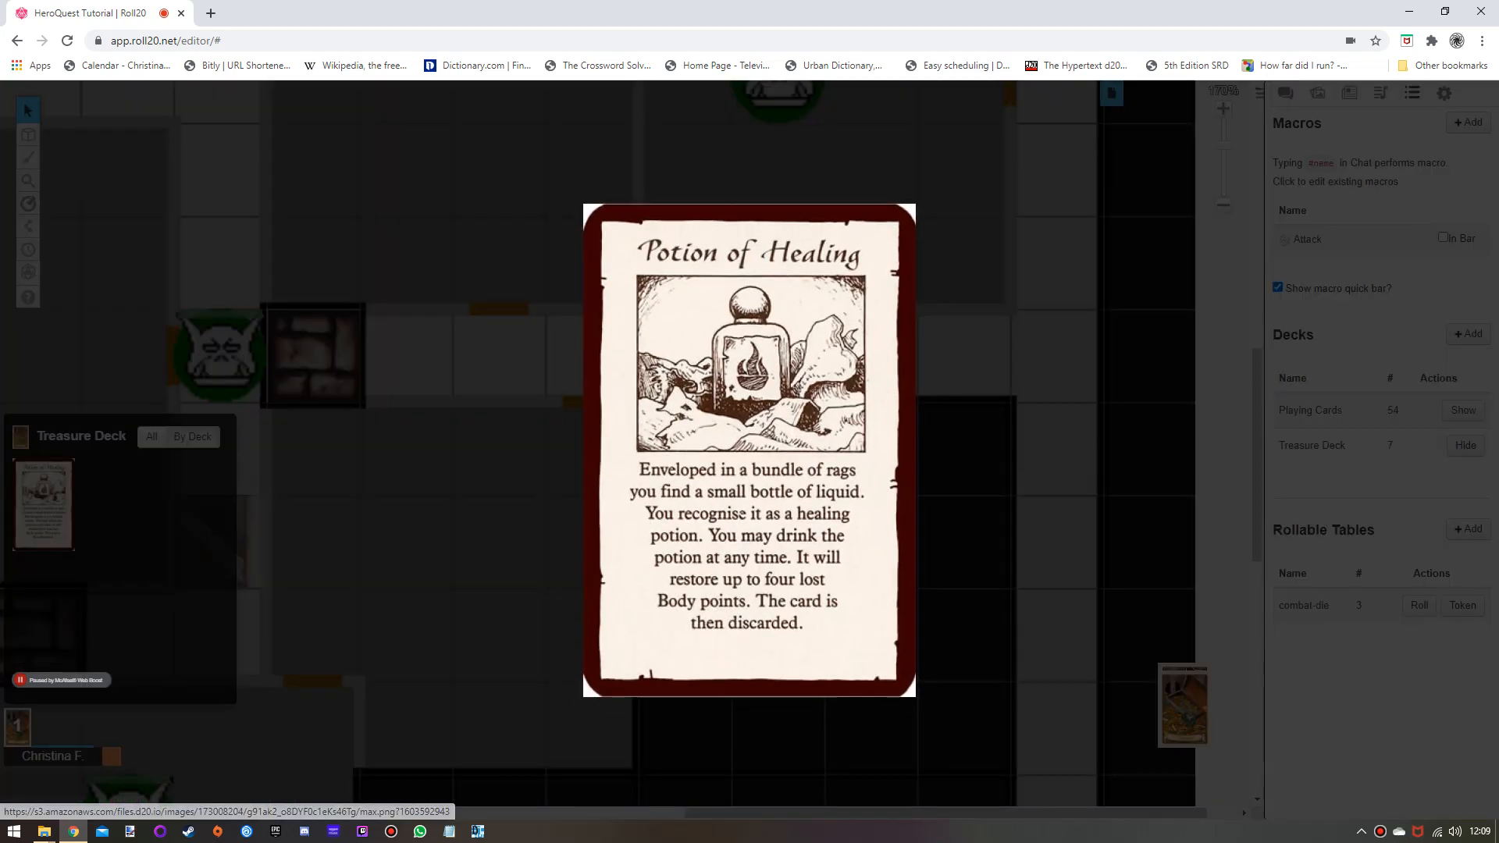
Close the enlarged card, play the Potion of Healing from the player's hand onto the black map area, and delete it.
{"action": "key", "text": "Escape"}
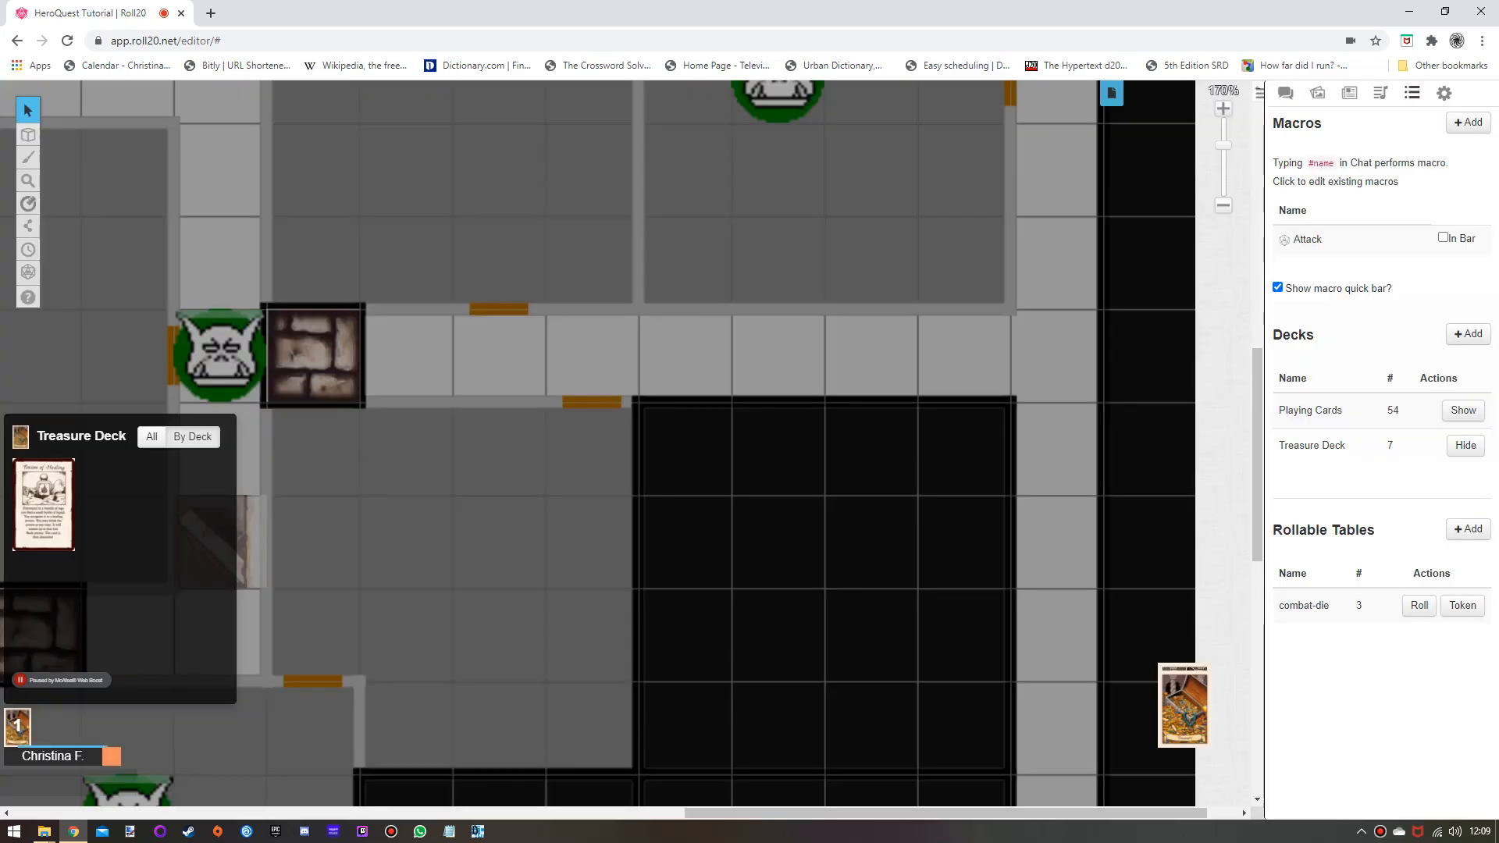
{"action": "left_click_drag", "start_coordinate": [44, 505], "coordinate": [781, 535]}
{"action": "left_click", "coordinate": [837, 616]}
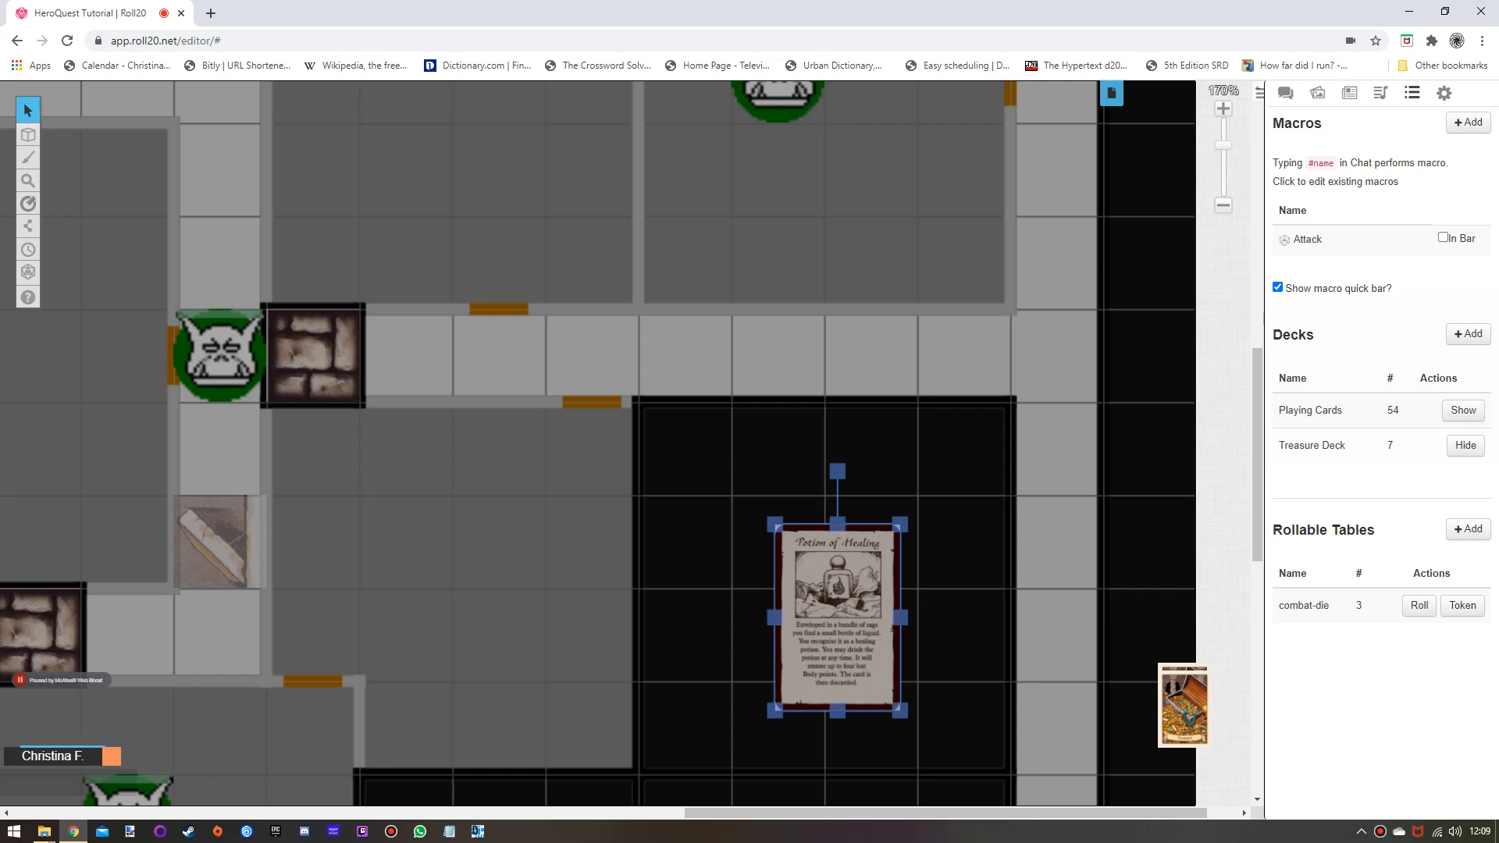
{"action": "key", "text": "Delete"}
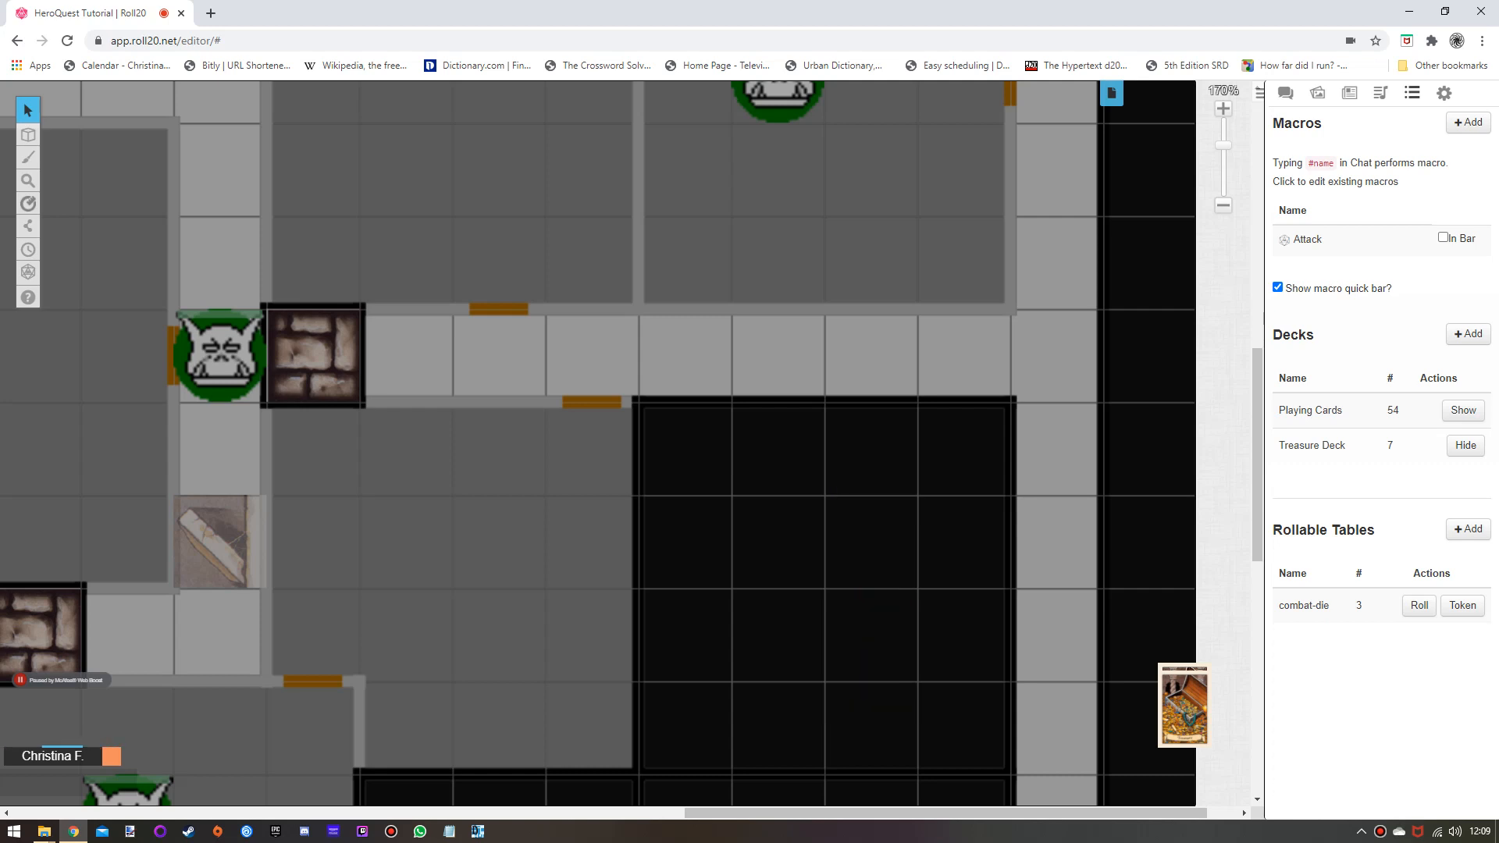
Shuffle the Treasure Deck and confirm the shuffle.
{"action": "mouse_move", "coordinate": [1183, 703]}
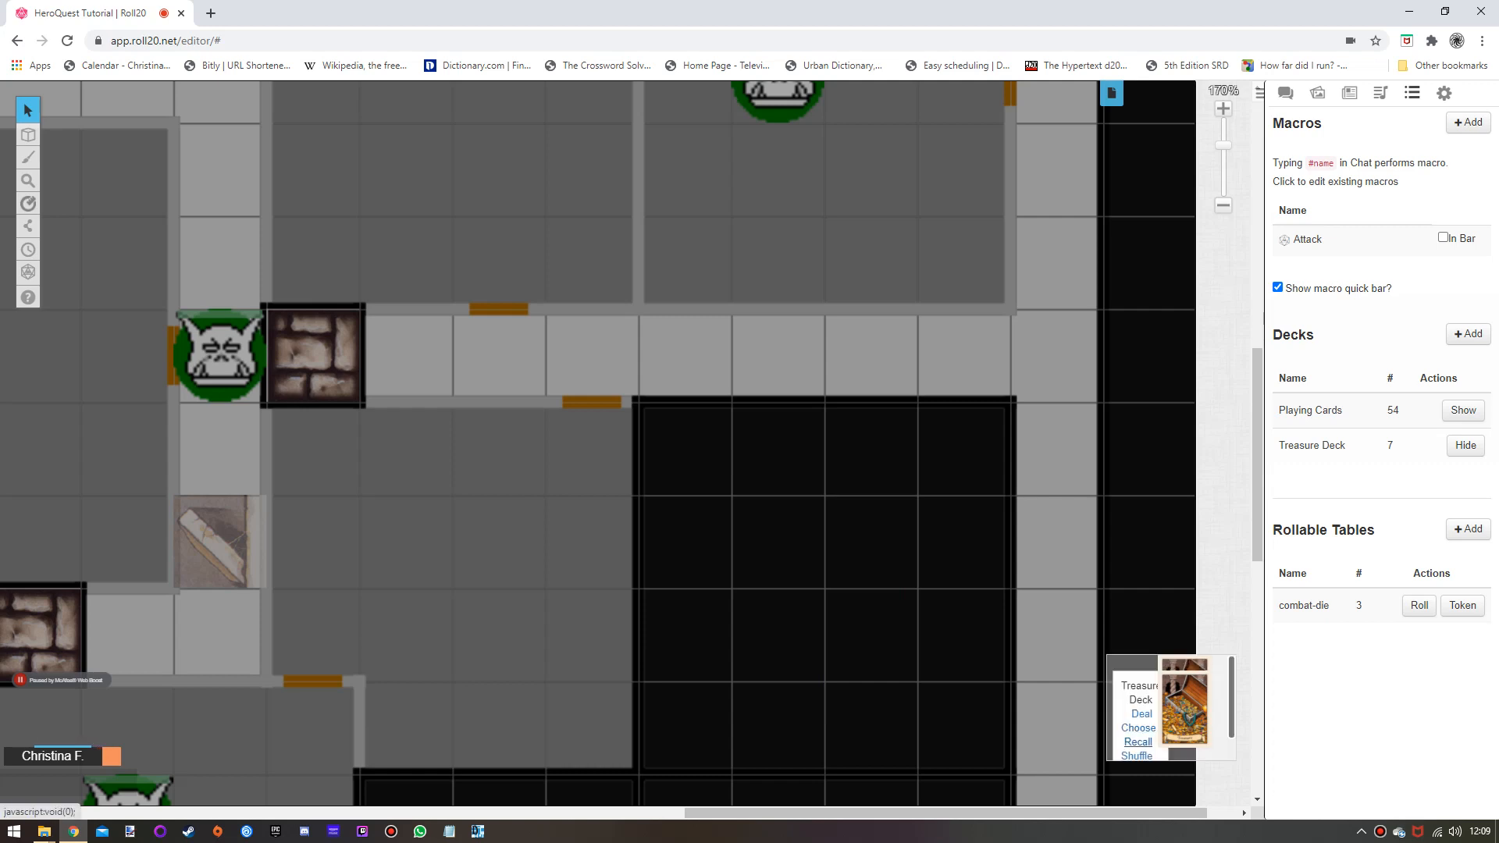
{"action": "left_click", "coordinate": [1137, 755]}
{"action": "left_click", "coordinate": [780, 493]}
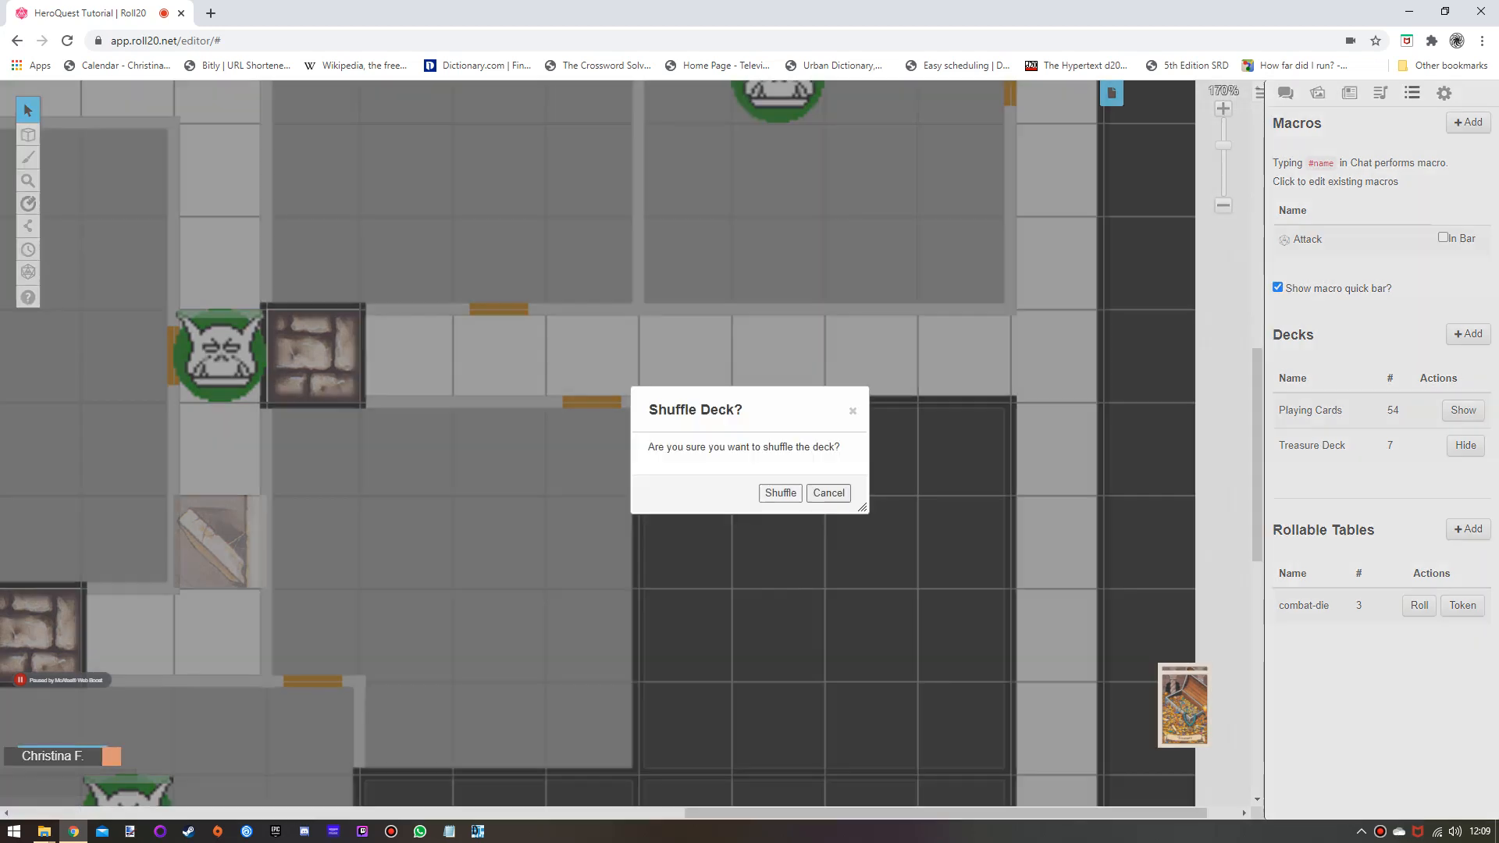
Choose the Potion of Healing from the Treasure Deck's available cards, give it to the player, and open the player's hand.
{"action": "mouse_move", "coordinate": [1183, 703]}
{"action": "left_click", "coordinate": [1138, 727]}
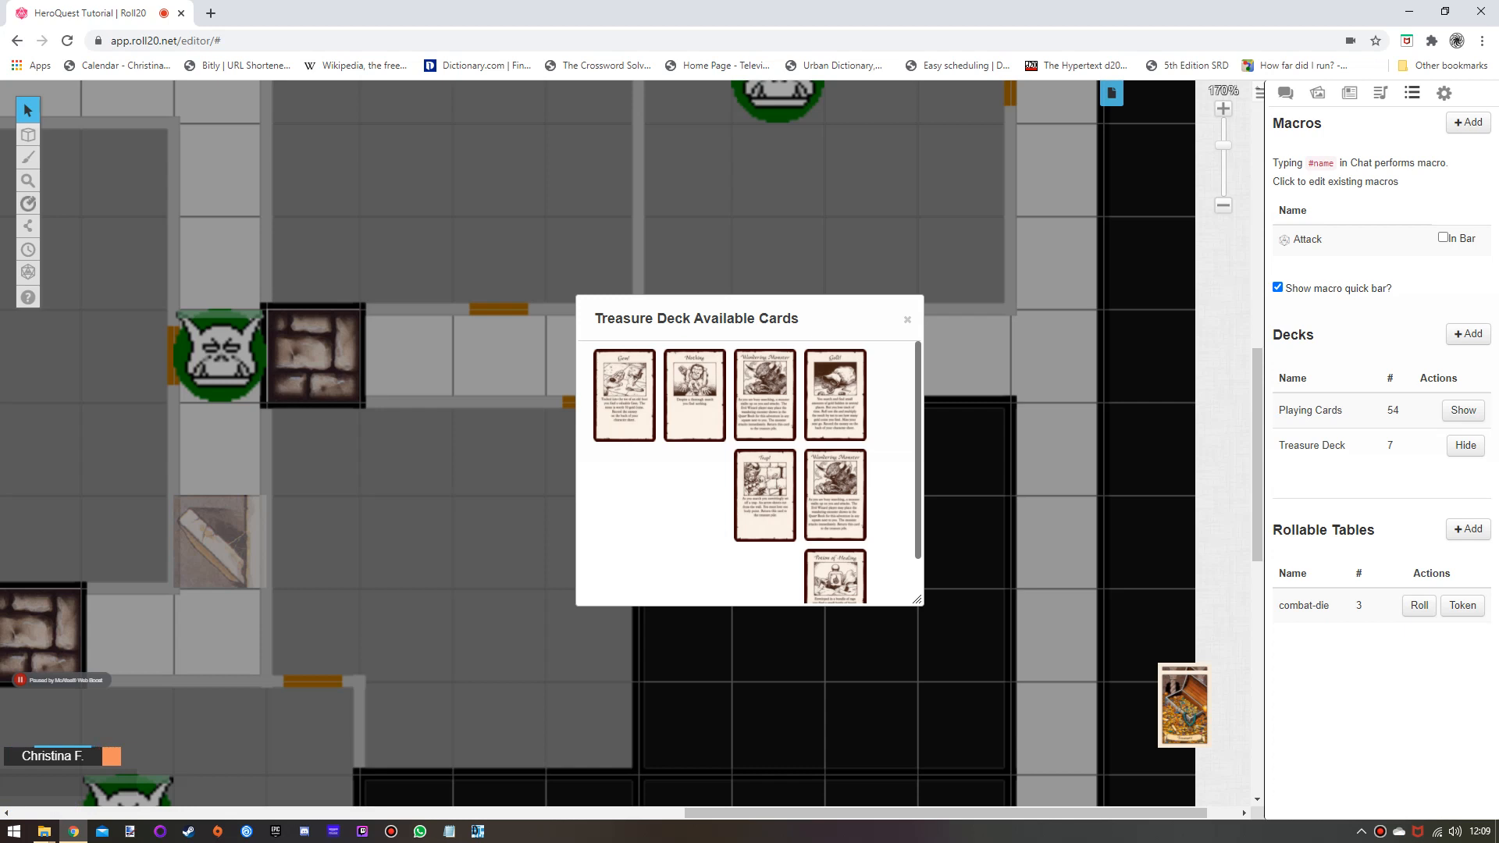
{"action": "scroll", "coordinate": [757, 472], "scroll_direction": "down", "scroll_amount": 2}
{"action": "mouse_move", "coordinate": [835, 539]}
{"action": "left_mouse_down"}
{"action": "mouse_move", "coordinate": [223, 719]}
{"action": "mouse_move", "coordinate": [76, 746]}
{"action": "left_mouse_up"}
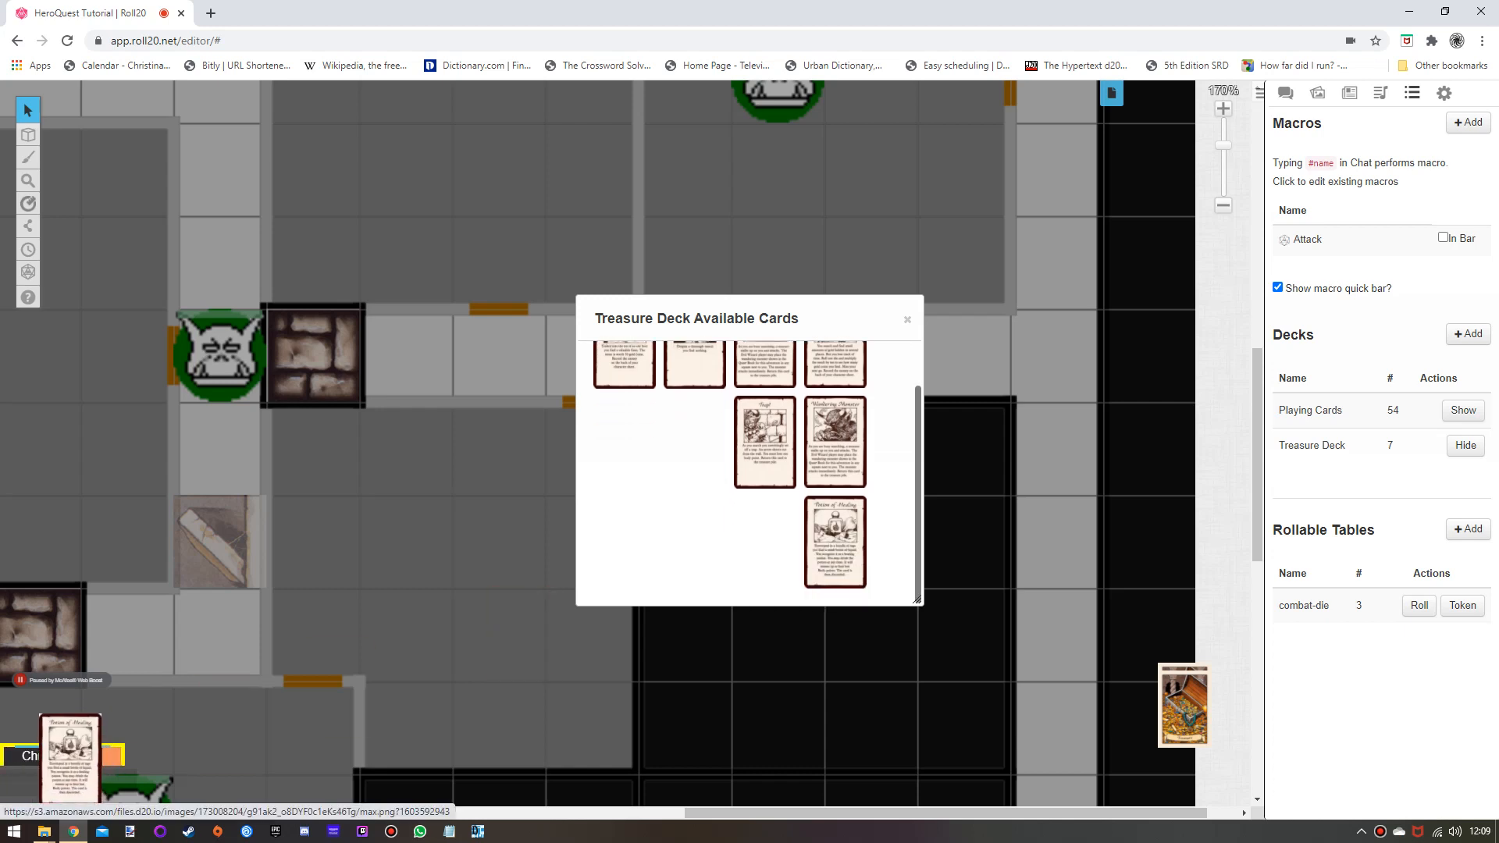
{"action": "left_click", "coordinate": [17, 727]}
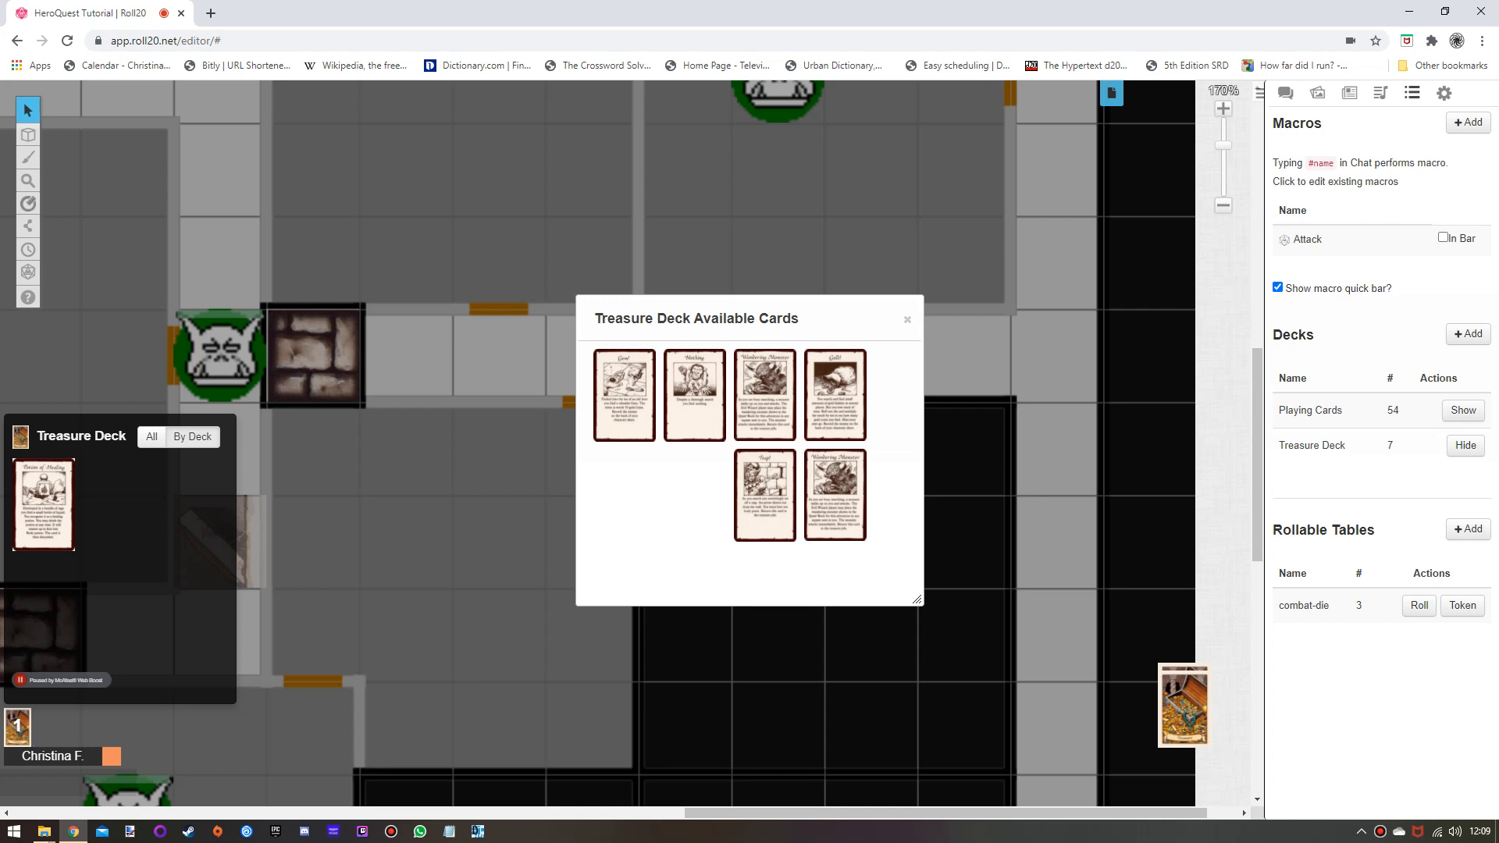
{"action": "left_click", "coordinate": [907, 319]}
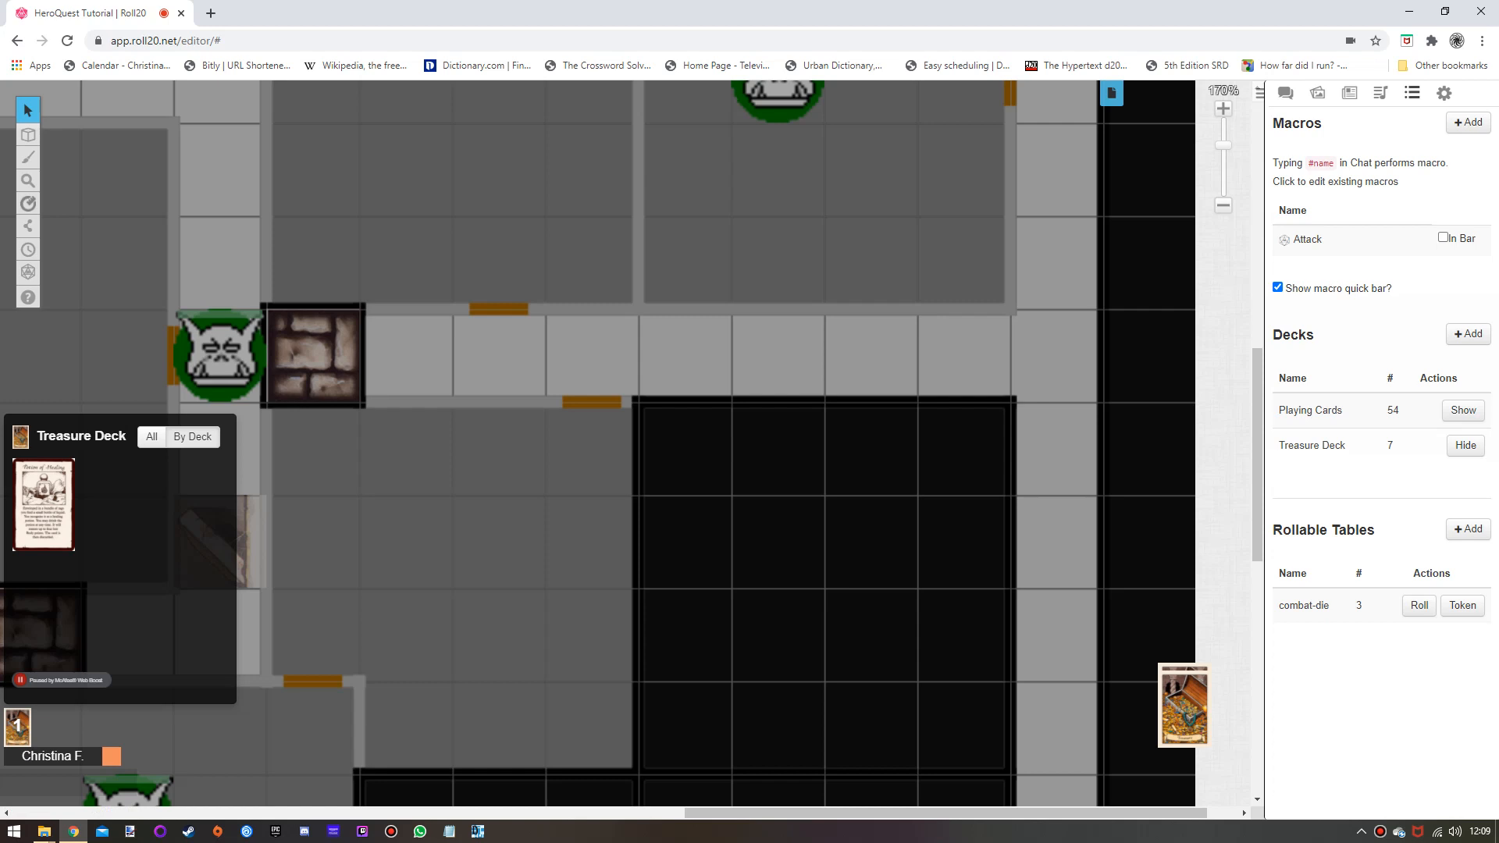
Recall the Treasure Deck cards held in player hands, with shuffling after recalling enabled.
{"action": "left_click", "coordinate": [1183, 705]}
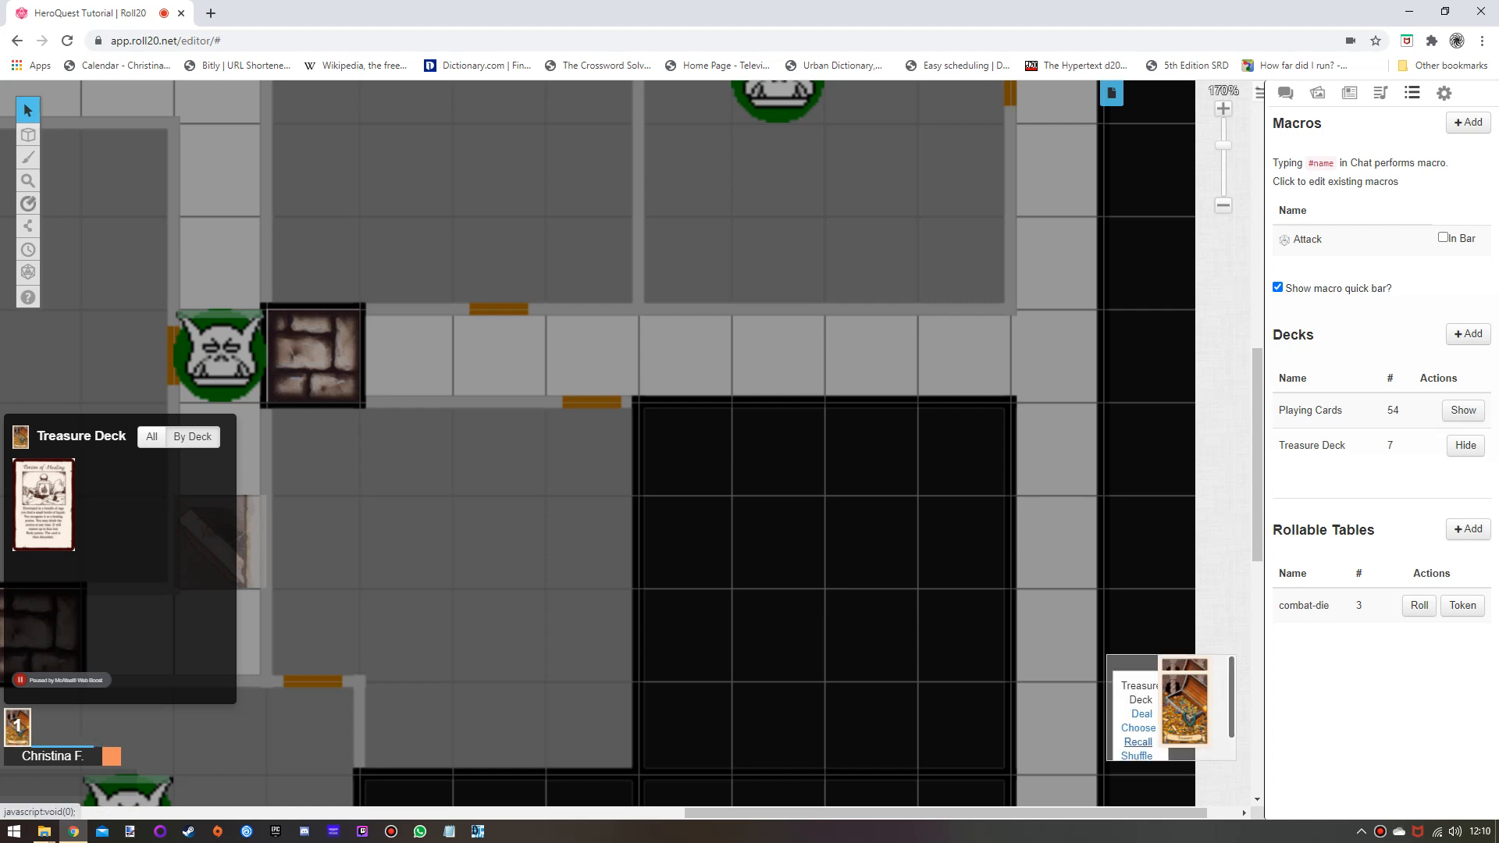
{"action": "left_click", "coordinate": [1137, 741]}
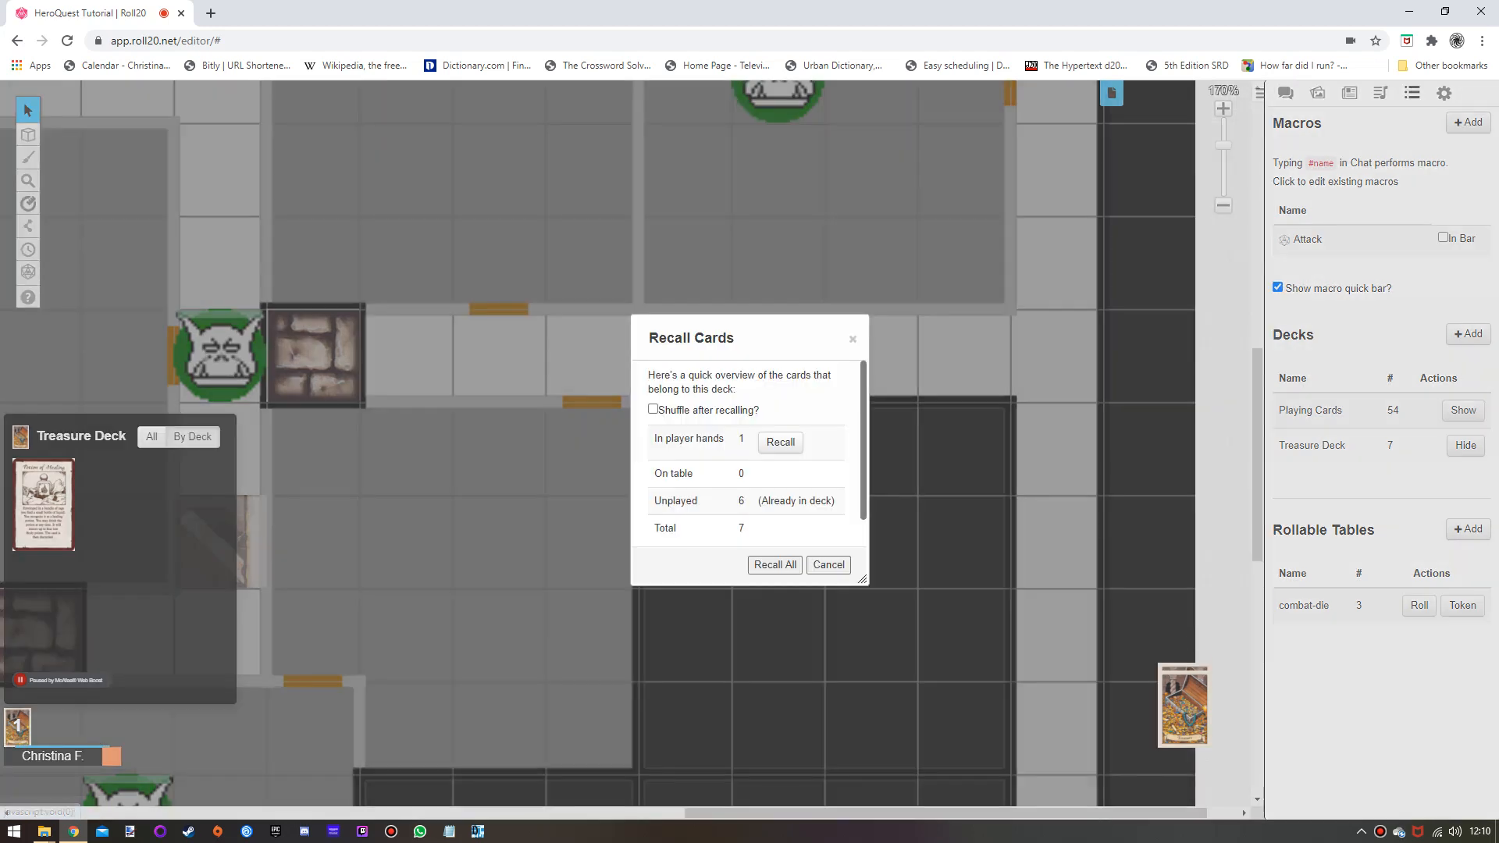
{"action": "left_click", "coordinate": [653, 410]}
{"action": "left_click", "coordinate": [781, 442]}
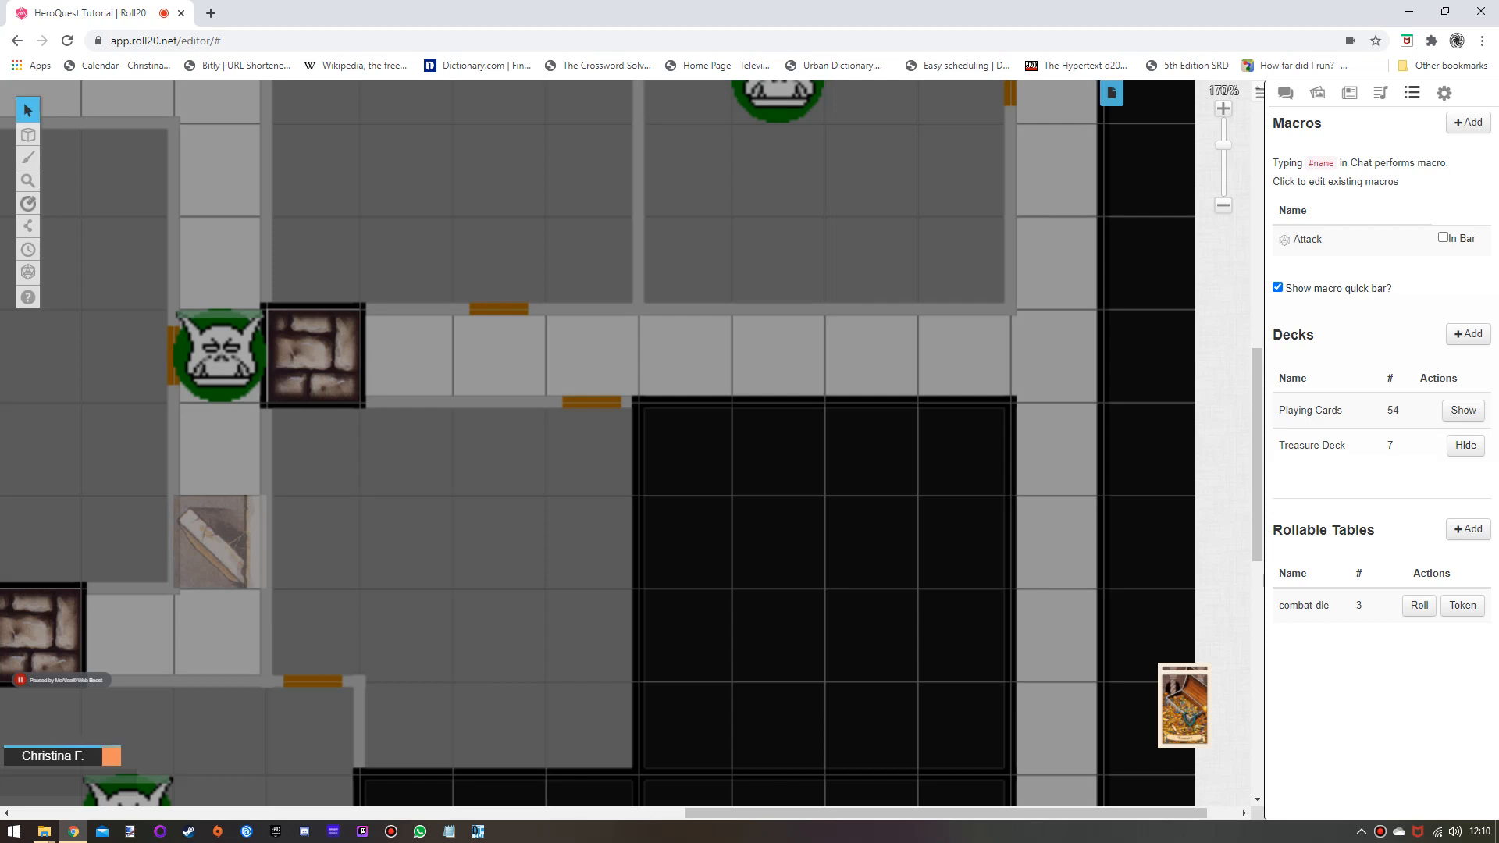
Examine the entire quest map, including the corner hero tokens and the monster in the small room southwest of the stairs.
{"action": "scroll", "coordinate": [597, 442], "scroll_direction": "down", "scroll_amount": 5}
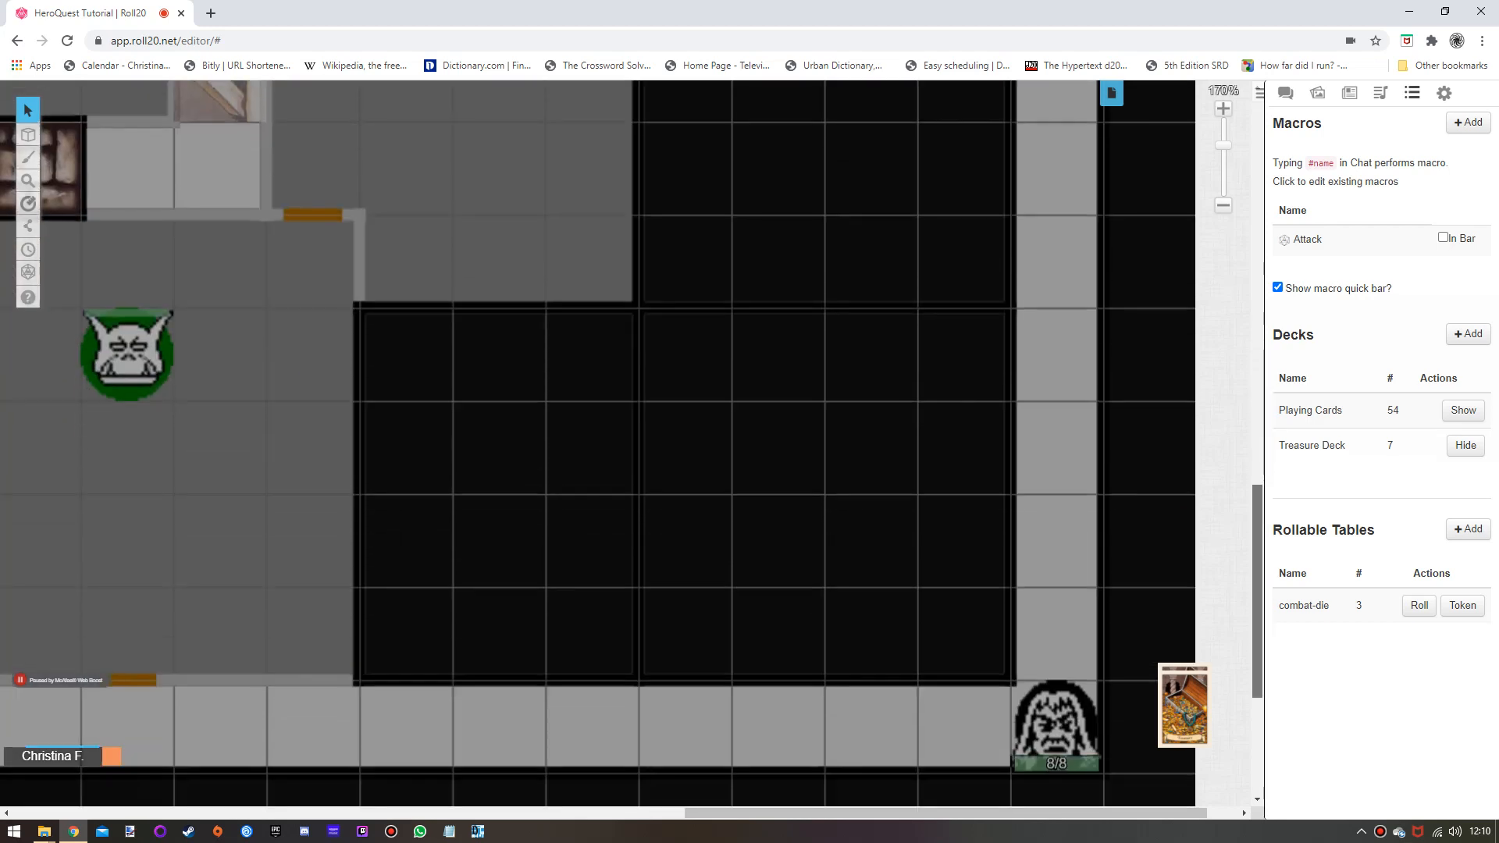
{"action": "scroll", "coordinate": [597, 443], "scroll_direction": "down", "scroll_amount": 3}
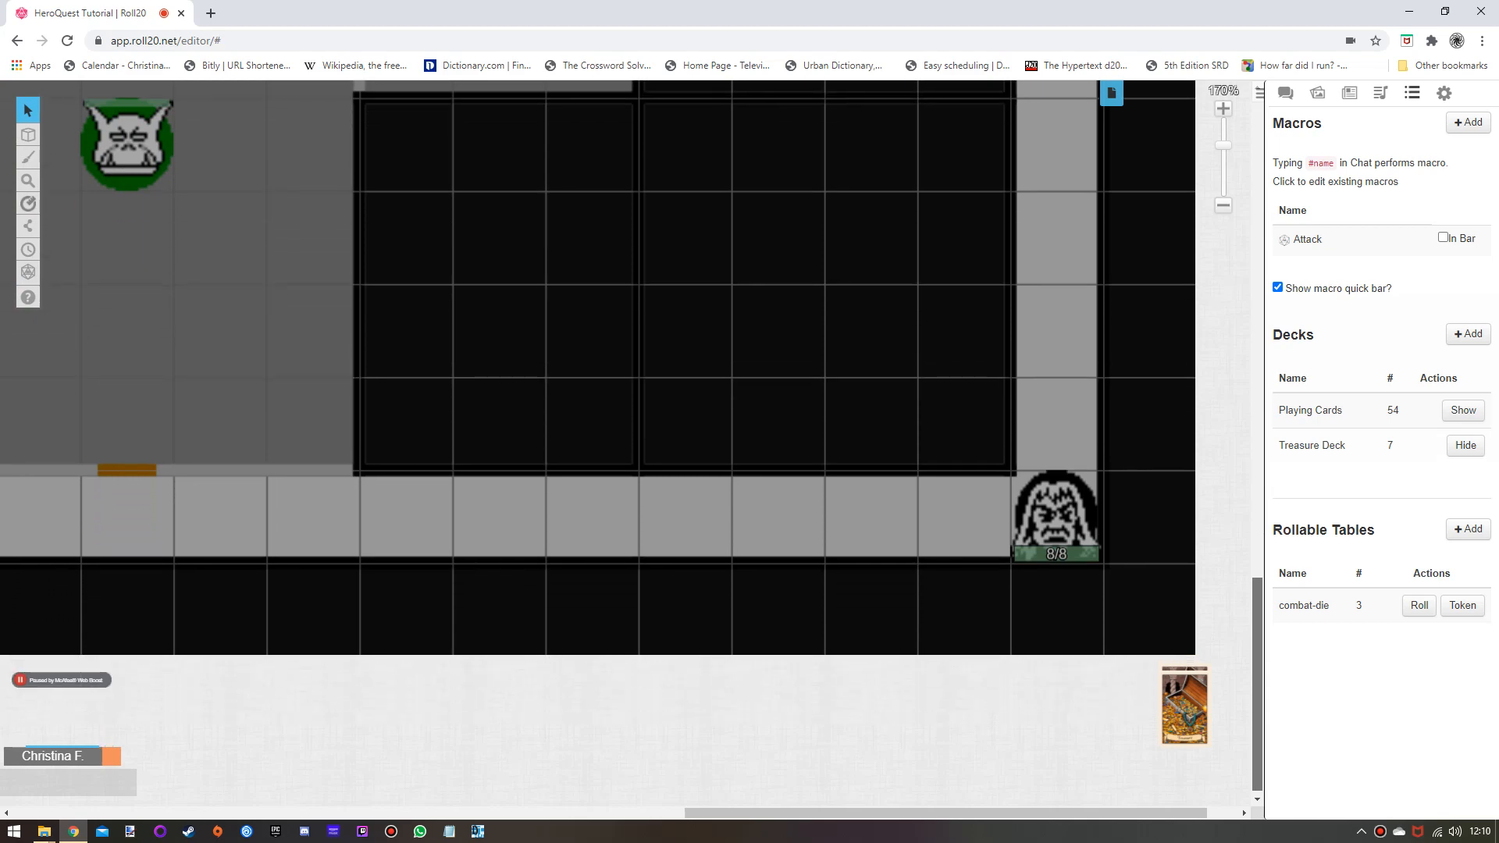
{"action": "scroll", "coordinate": [597, 443], "scroll_direction": "up", "scroll_amount": 6}
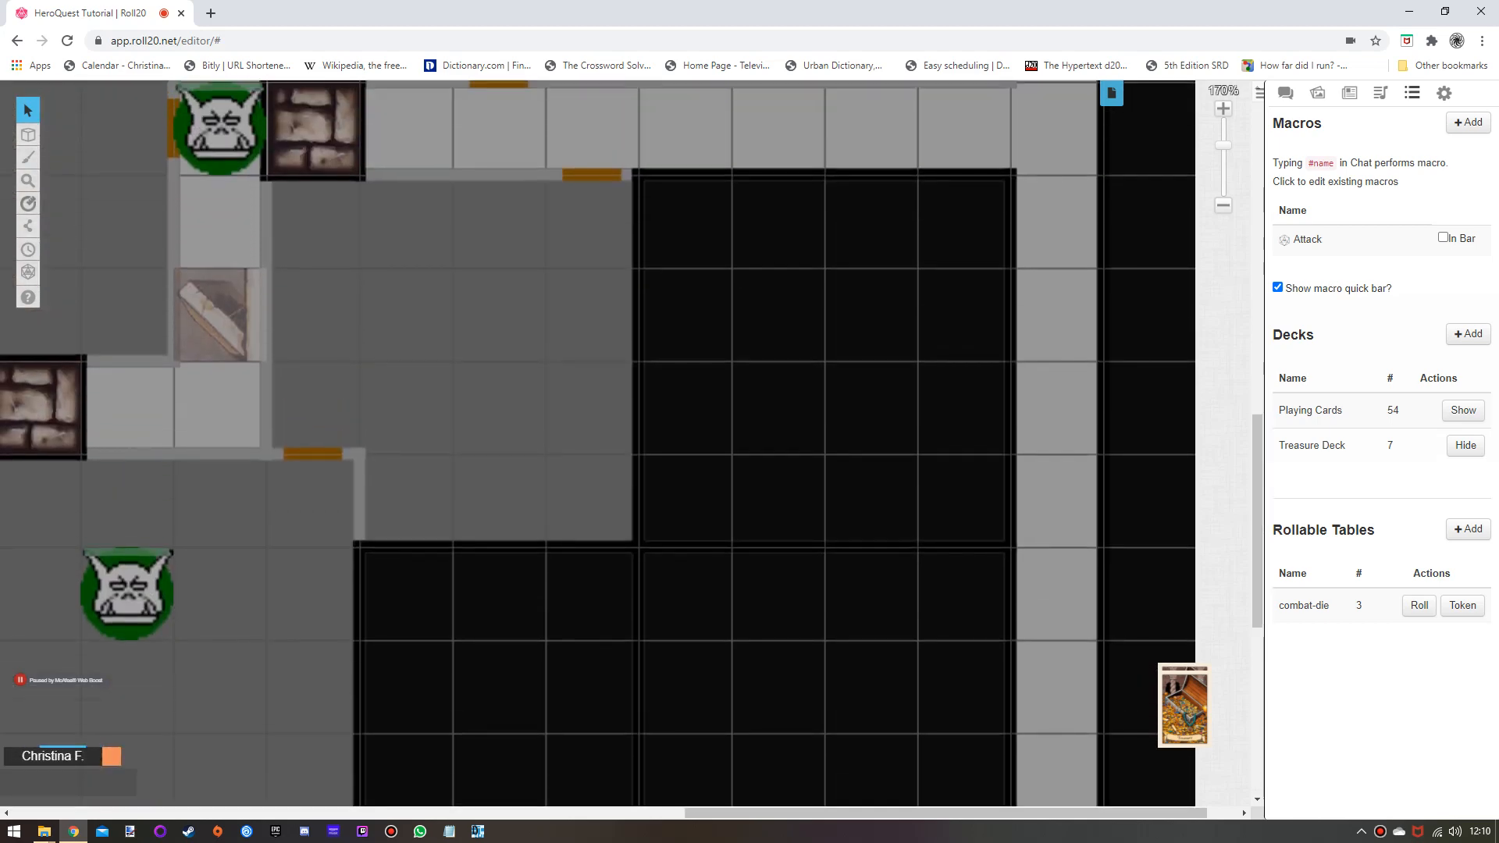
{"action": "left_click", "coordinate": [1224, 205]}
{"action": "left_click", "coordinate": [1224, 205]}
{"action": "left_click", "coordinate": [1223, 205]}
{"action": "left_click", "coordinate": [1224, 206]}
{"action": "left_click", "coordinate": [1223, 206]}
{"action": "left_click", "coordinate": [1223, 205]}
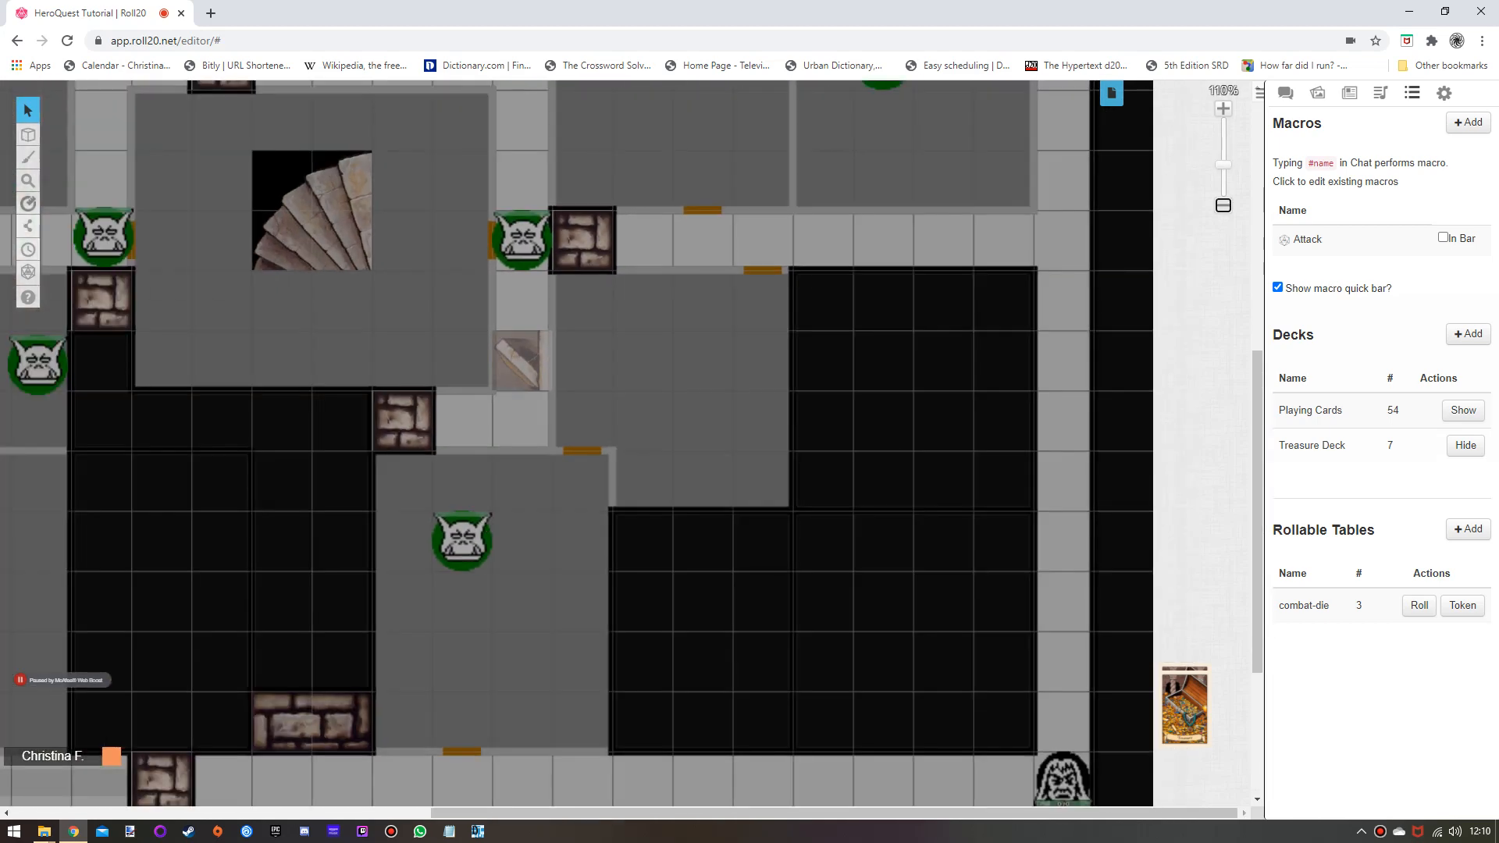
{"action": "left_click", "coordinate": [1224, 205]}
{"action": "left_click", "coordinate": [1223, 205]}
{"action": "left_click", "coordinate": [1223, 206]}
{"action": "left_click", "coordinate": [1224, 205]}
{"action": "left_click", "coordinate": [1224, 205]}
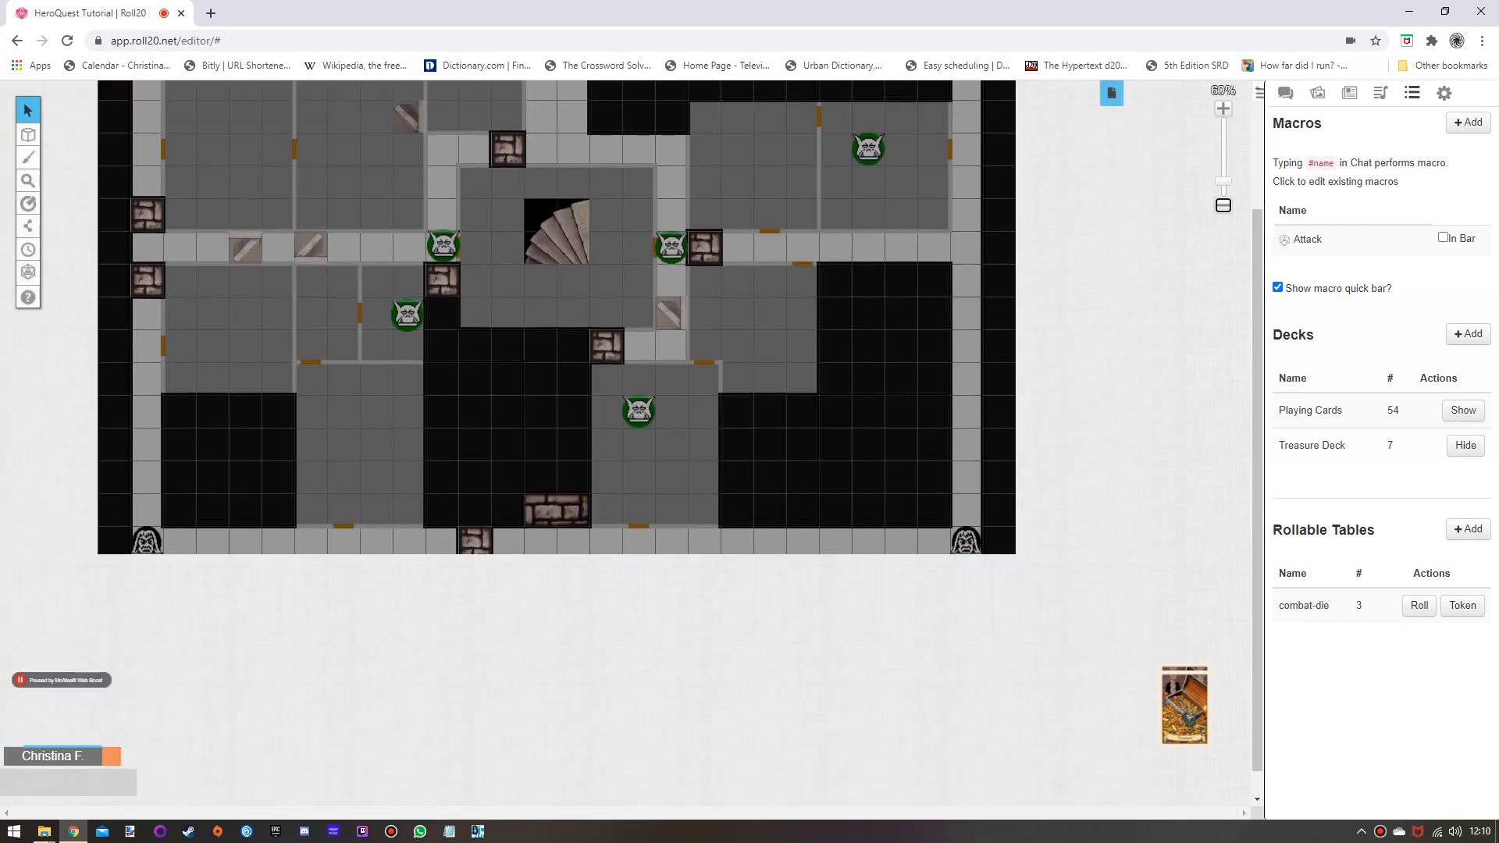
{"action": "scroll", "coordinate": [556, 437], "scroll_direction": "up", "scroll_amount": 3}
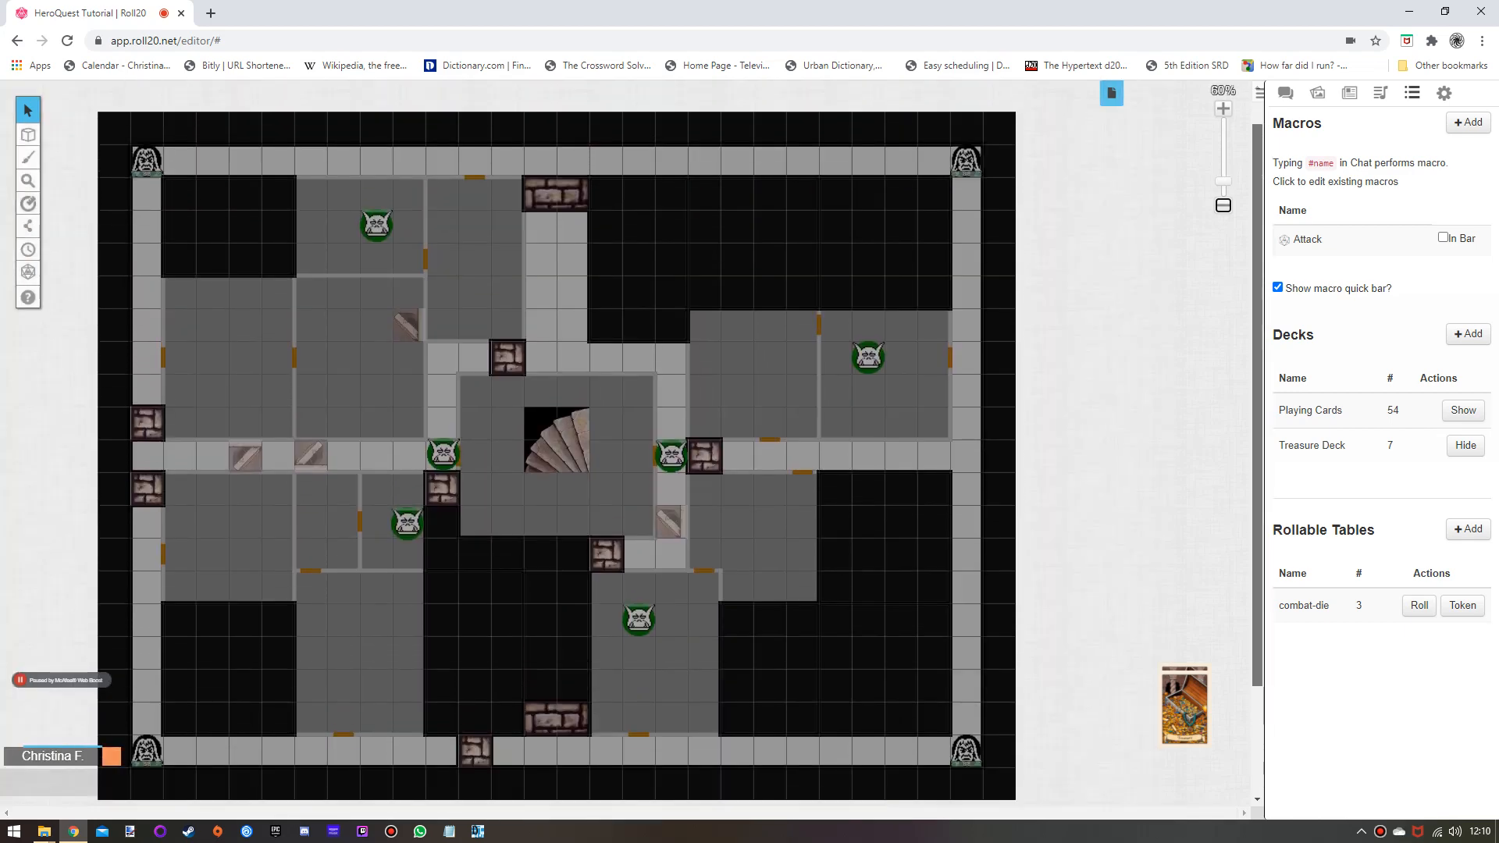
{"action": "left_click_drag", "start_coordinate": [1257, 405], "coordinate": [1257, 409]}
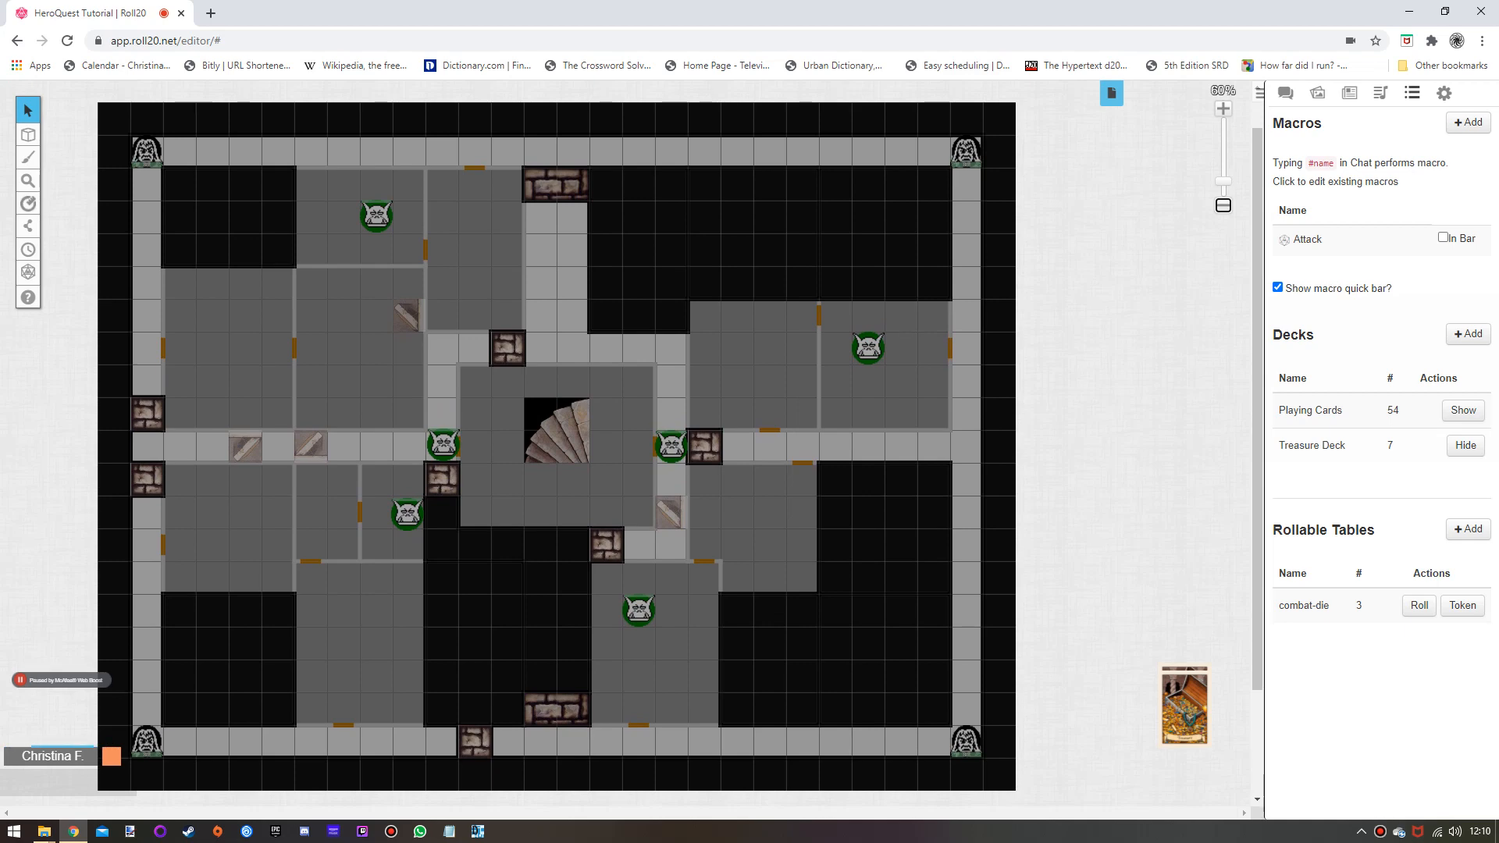
{"action": "left_click", "coordinate": [406, 513]}
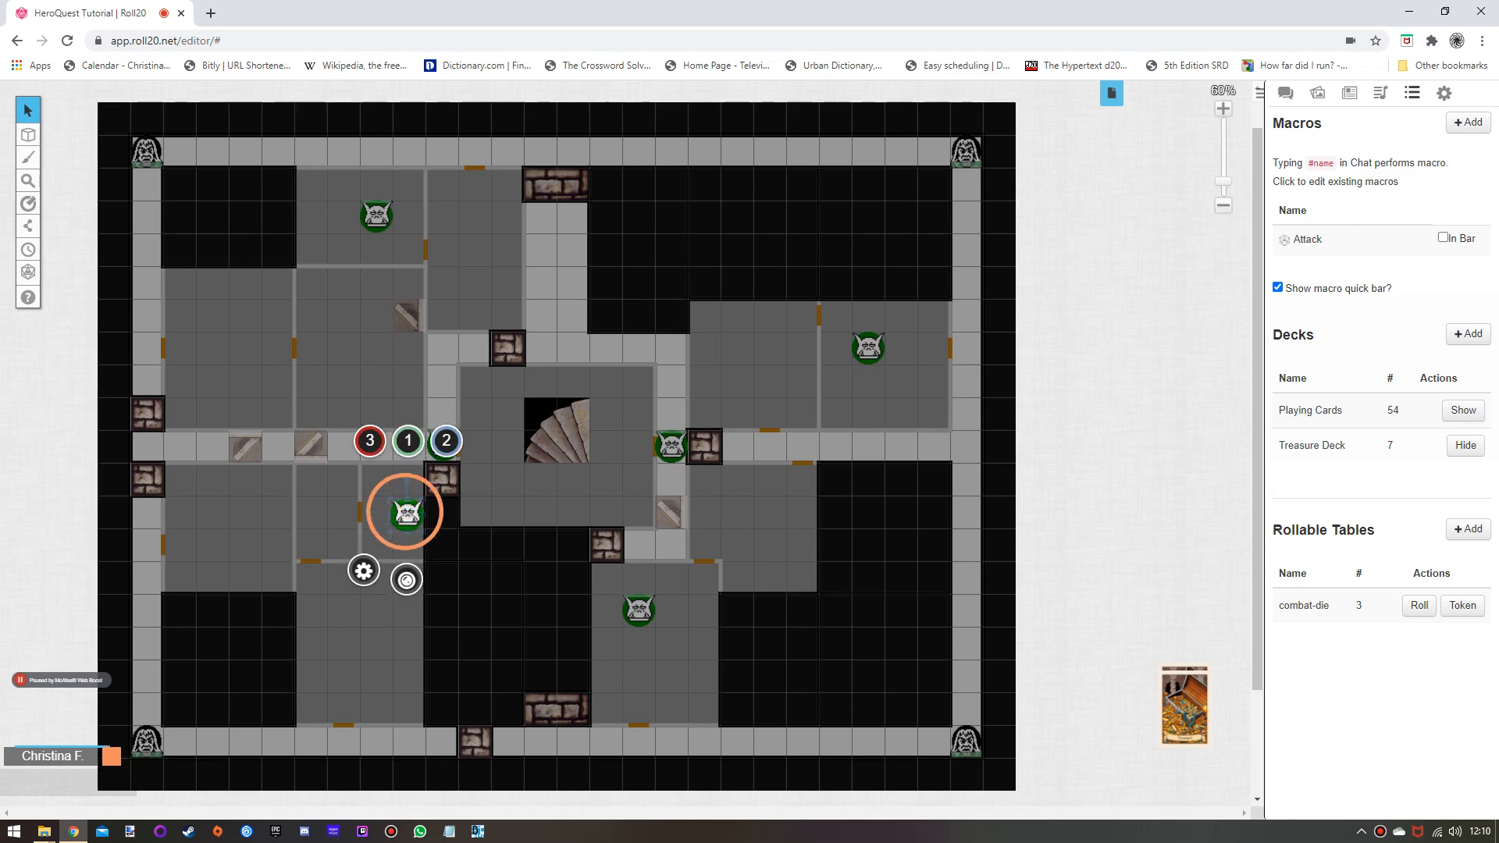
{"action": "left_click_drag", "start_coordinate": [405, 512], "coordinate": [408, 513]}
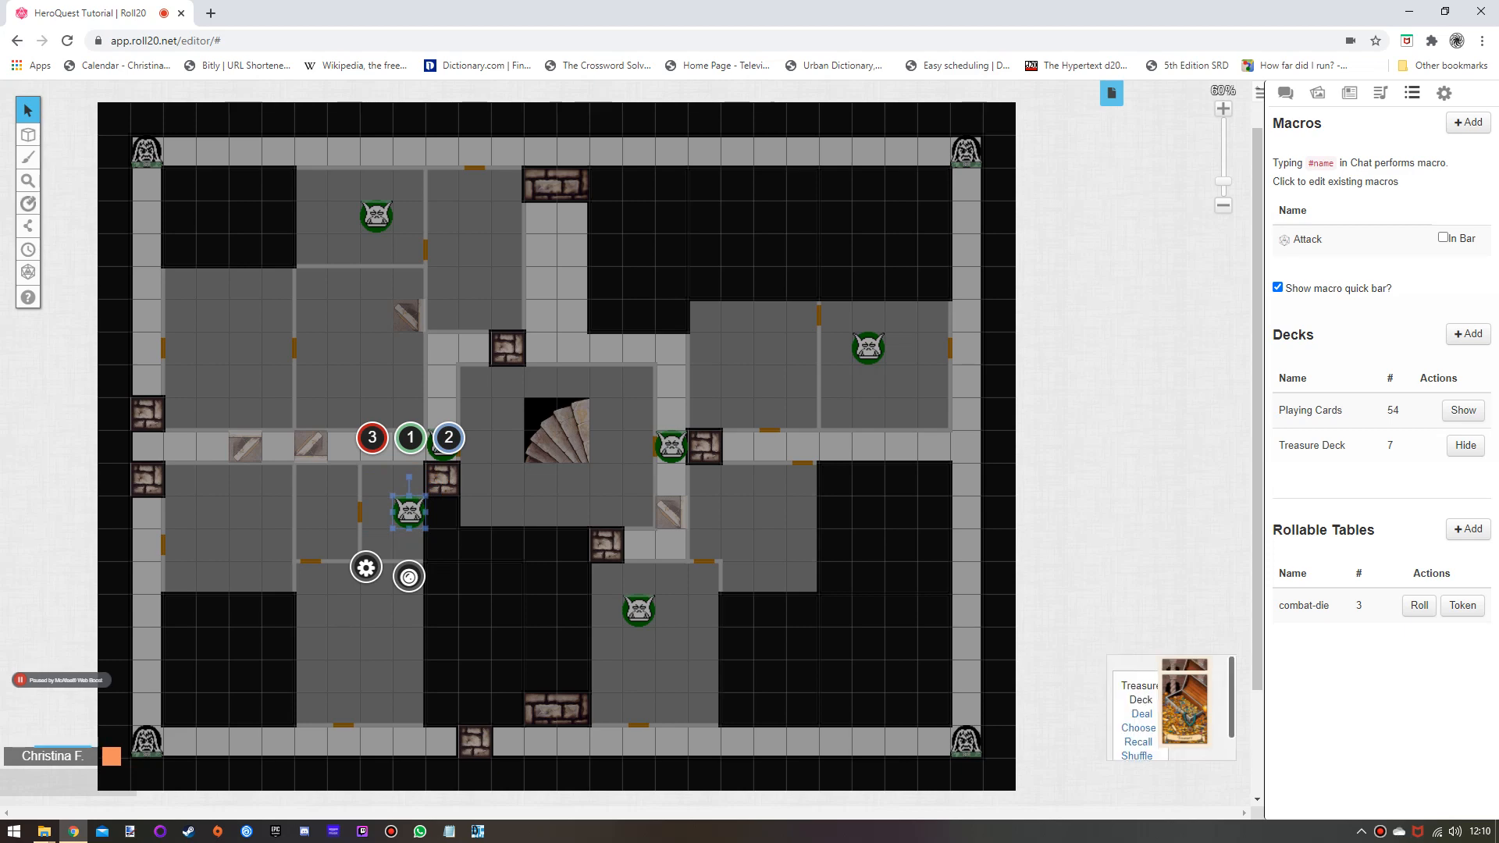
Hide the Treasure Deck from the tabletop.
{"action": "mouse_move", "coordinate": [1177, 707]}
{"action": "scroll", "coordinate": [1139, 726], "scroll_direction": "down", "scroll_amount": 1}
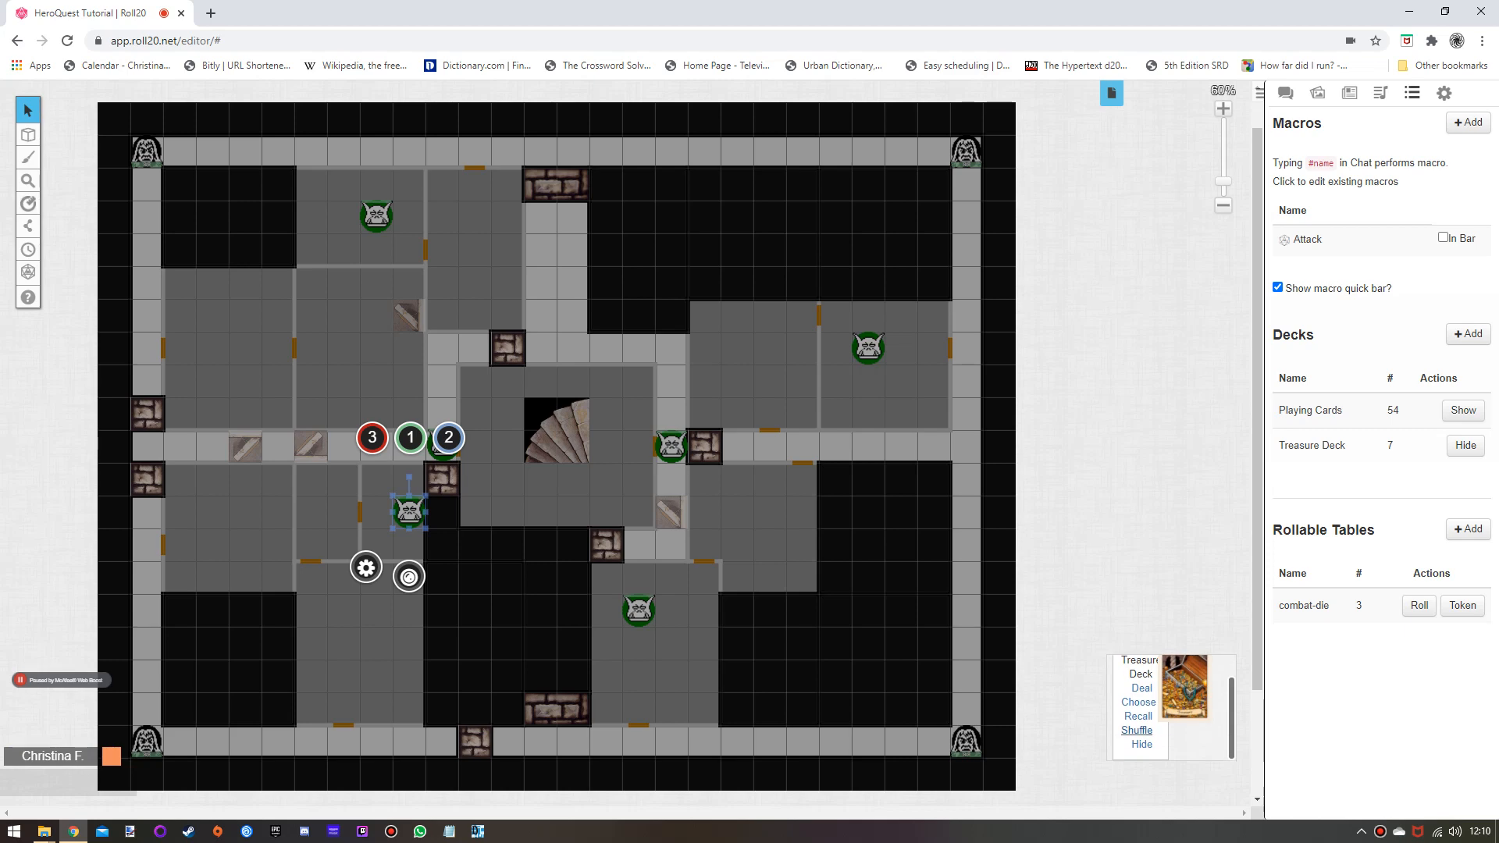
{"action": "left_click", "coordinate": [1141, 745]}
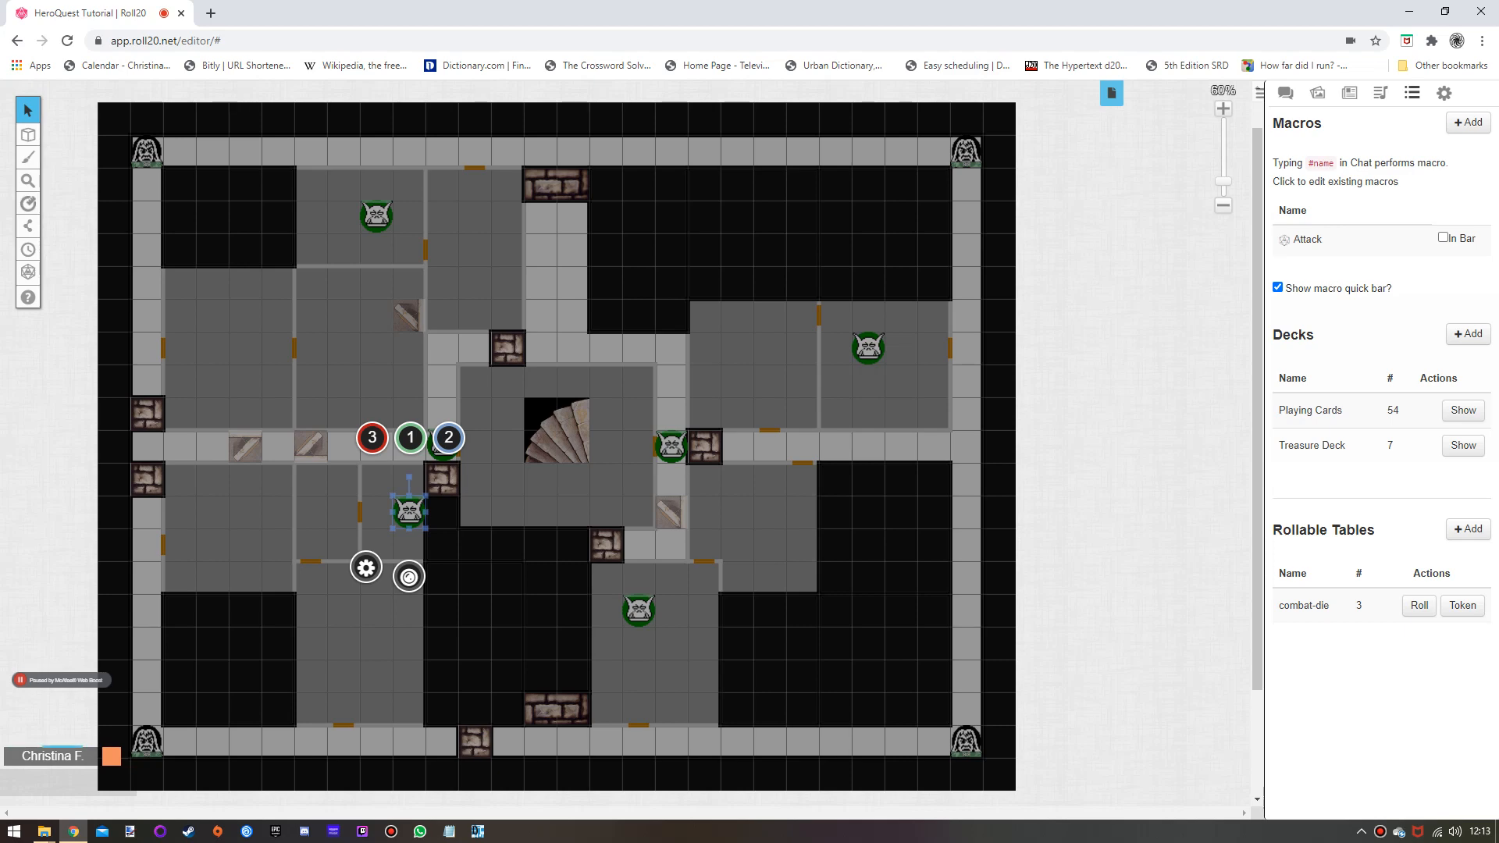
Reveal a rectangular fog-of-war area from the map's upper-left hero token to the lower-right corner of the central stair room.
{"action": "mouse_move", "coordinate": [28, 226]}
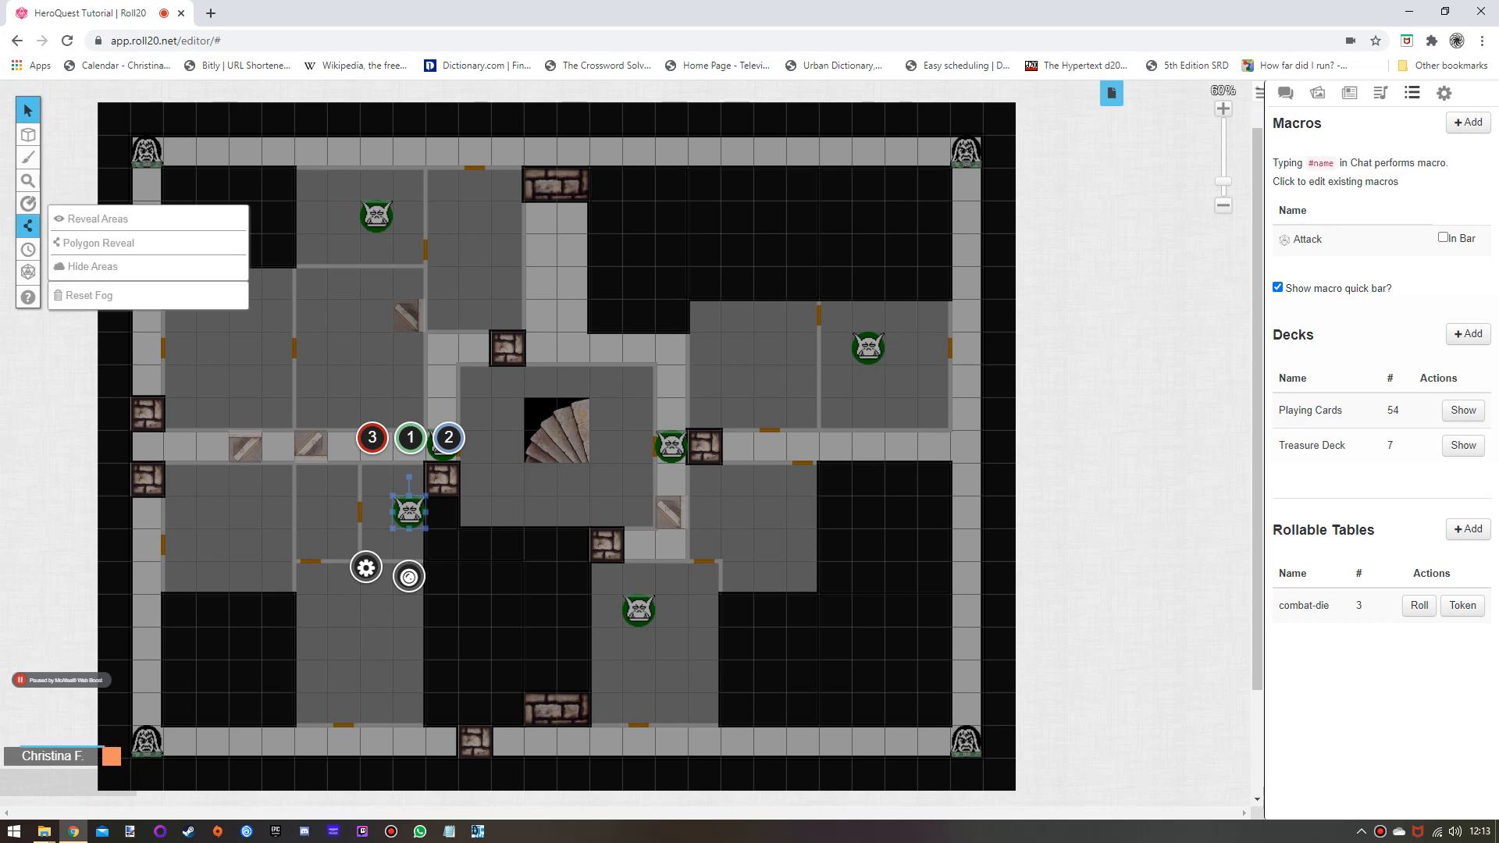
{"action": "left_click", "coordinate": [94, 219]}
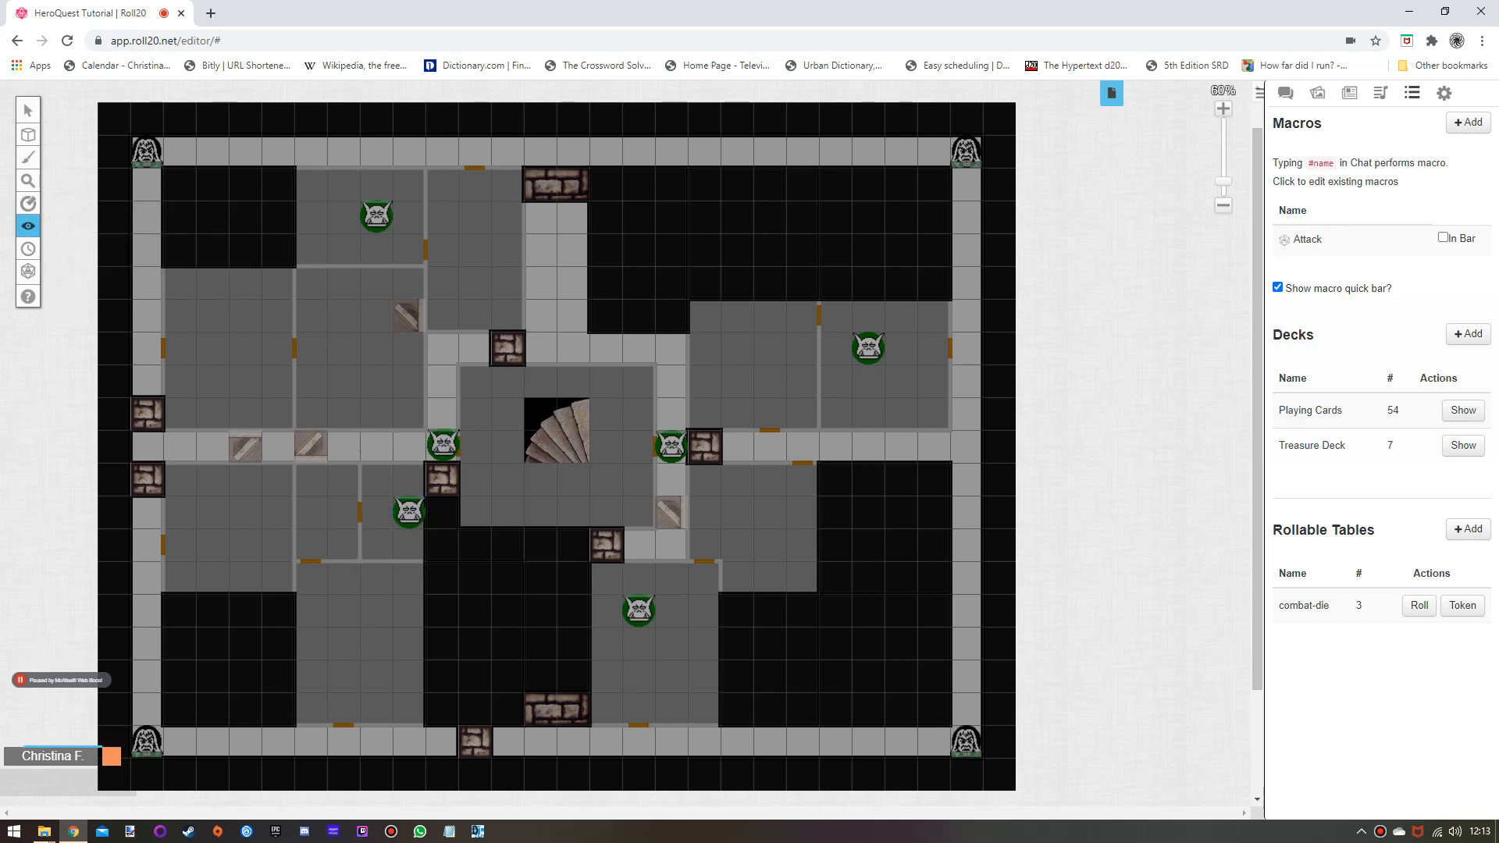
{"action": "left_click_drag", "start_coordinate": [130, 137], "coordinate": [656, 531]}
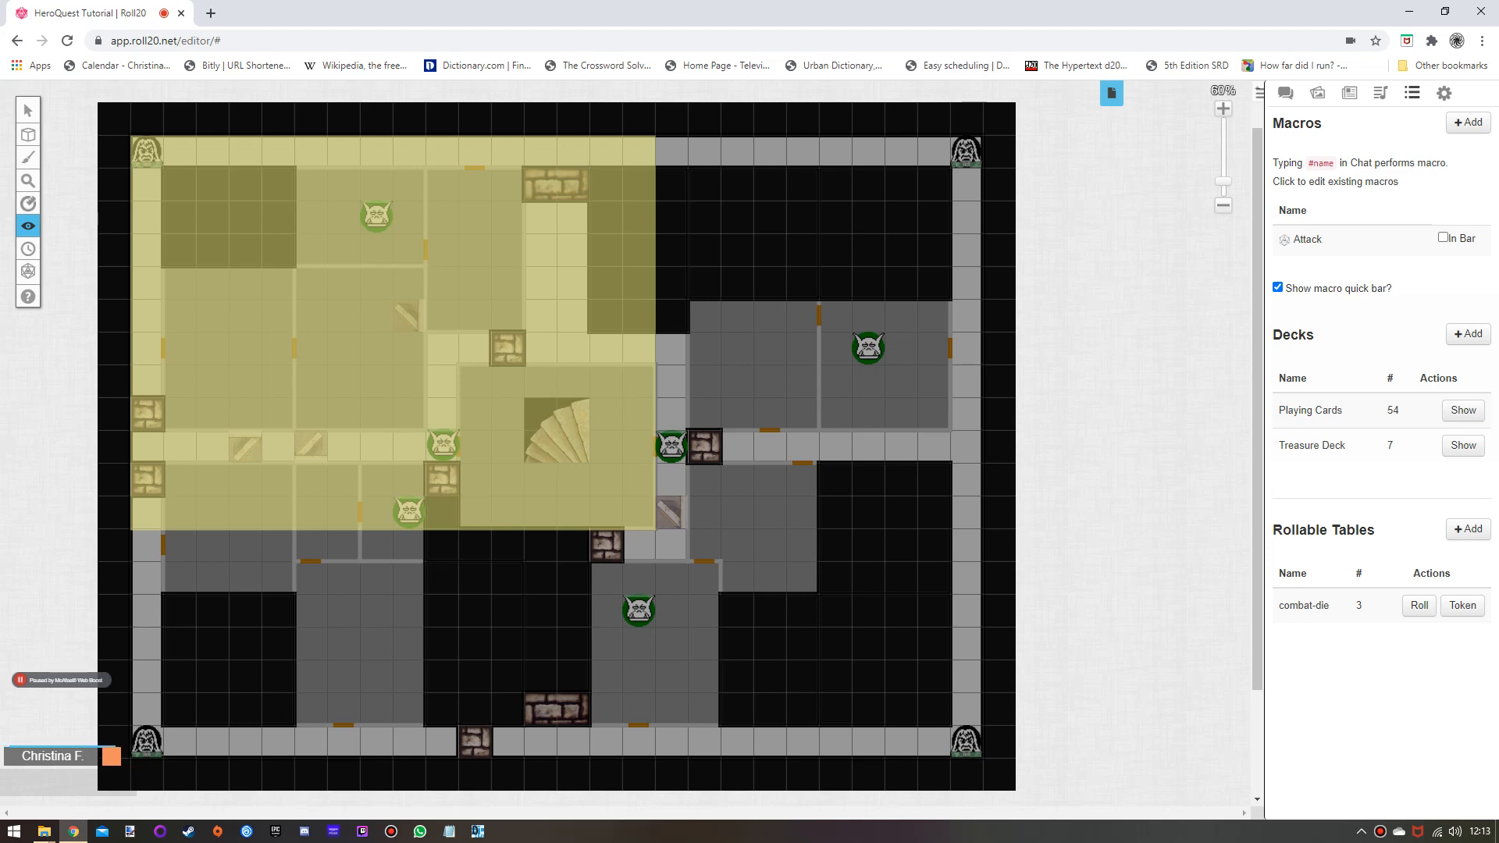
{"action": "left_click_drag", "start_coordinate": [656, 531], "coordinate": [656, 531]}
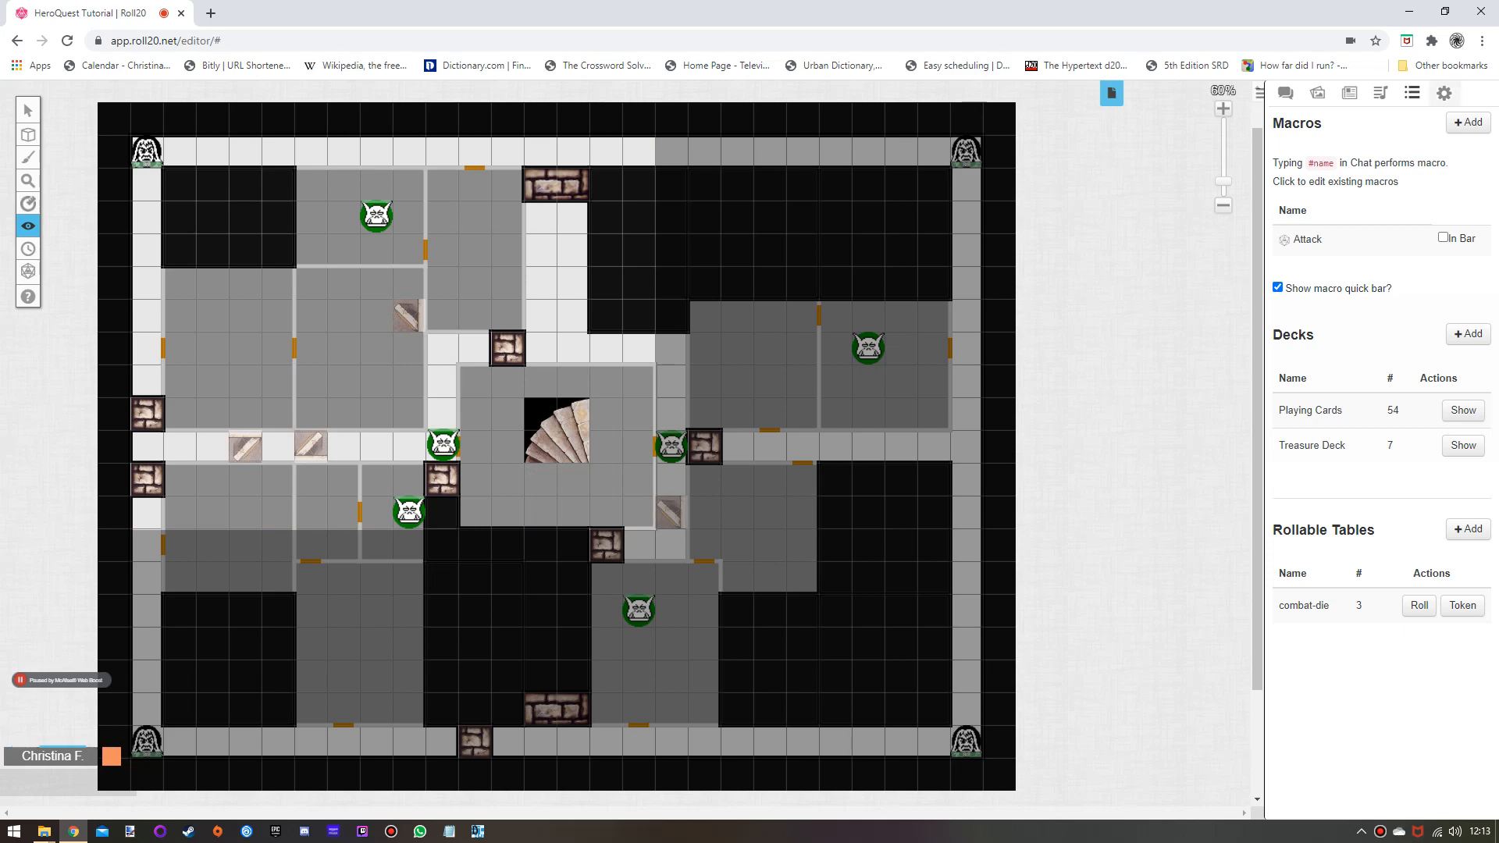
Rejoin the game as a player and check which part of the map players can see.
{"action": "left_click", "coordinate": [1444, 93]}
{"action": "scroll", "coordinate": [1429, 125], "scroll_direction": "up", "scroll_amount": 9}
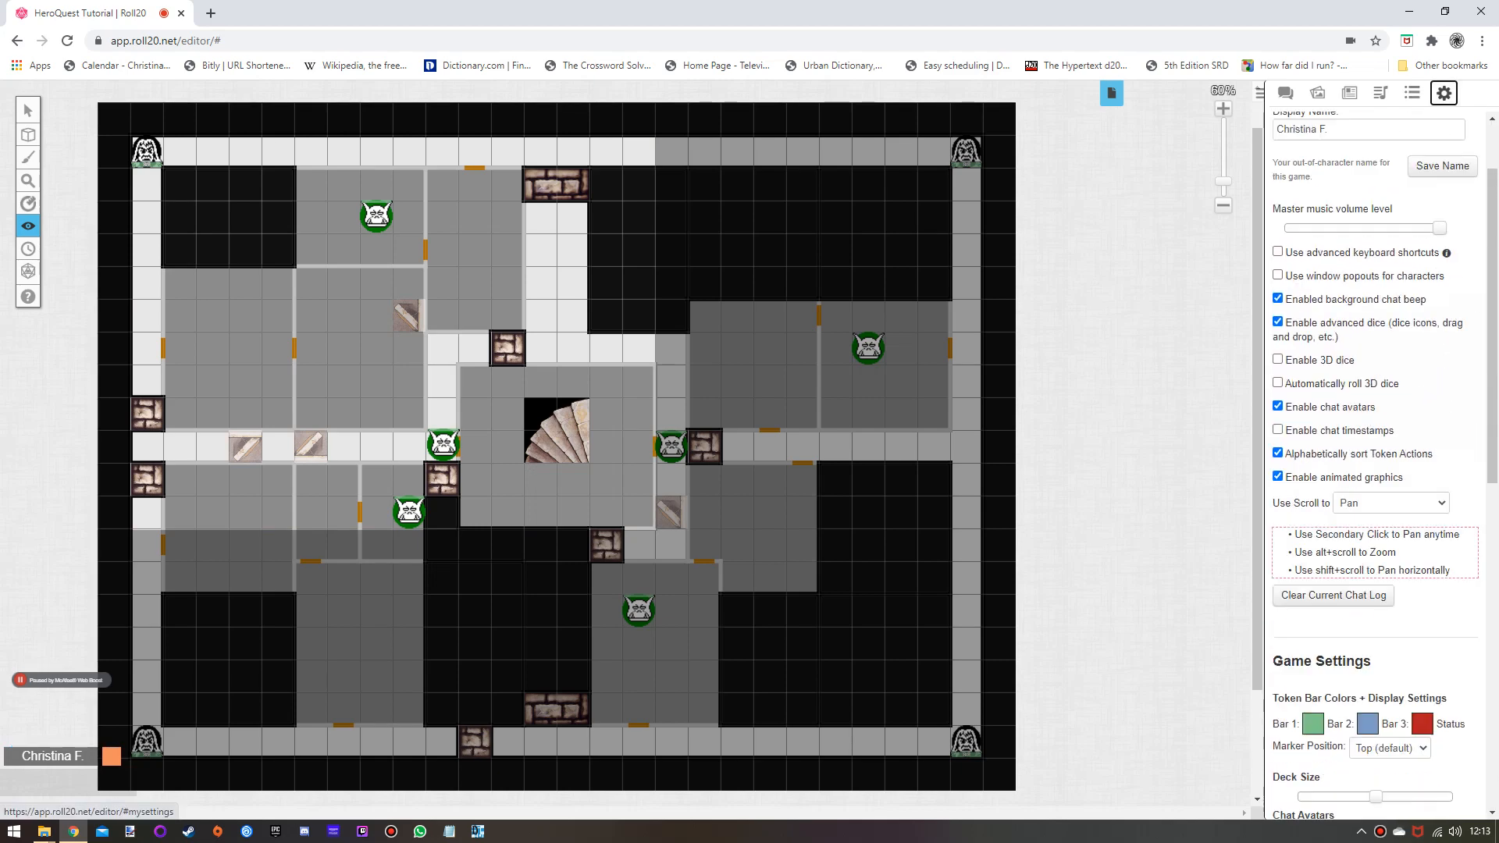
{"action": "left_click", "coordinate": [1429, 126]}
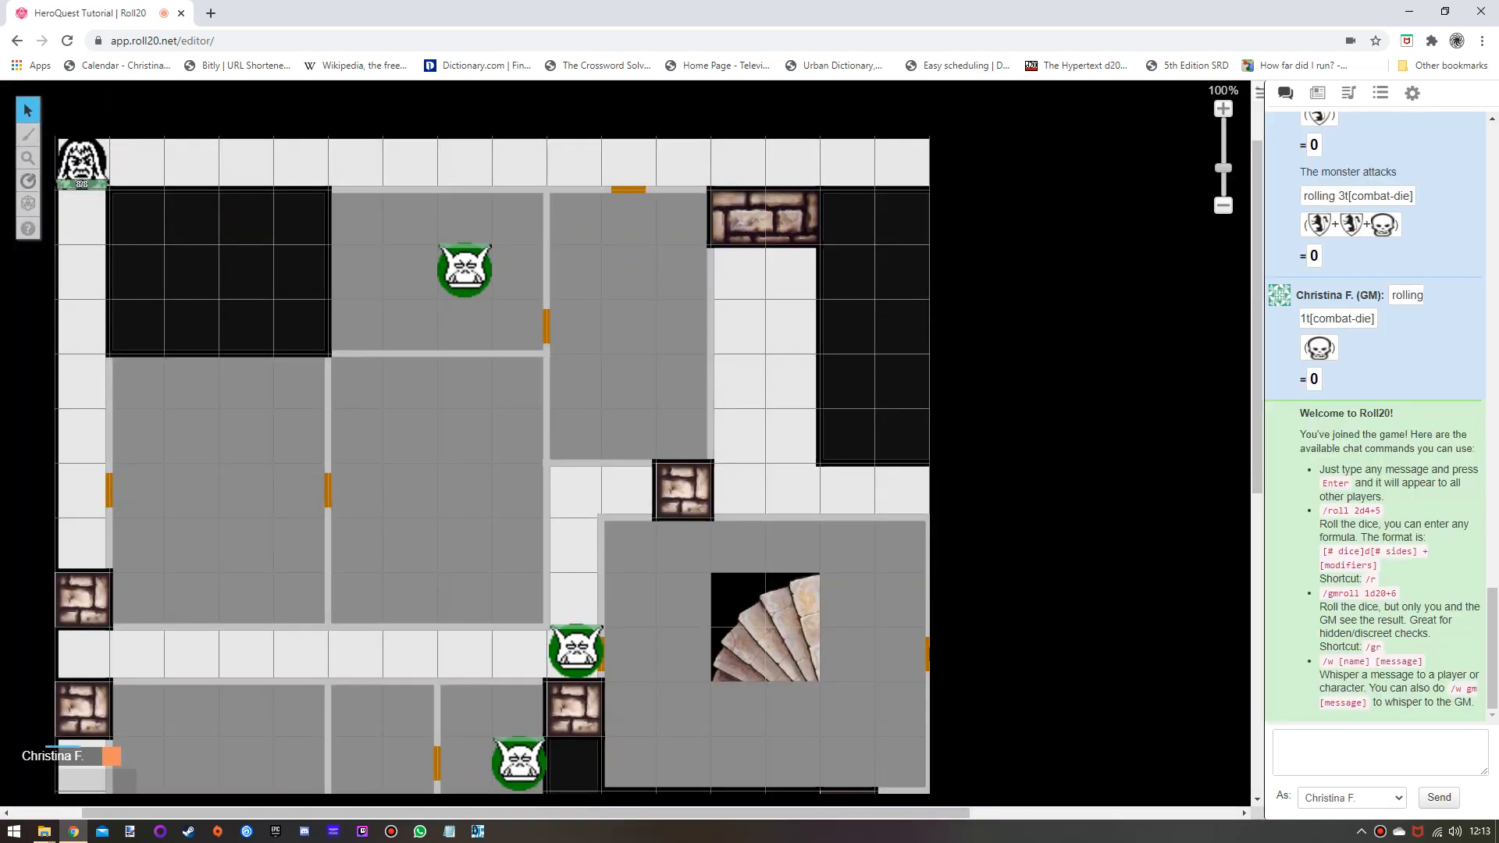
{"action": "left_click_drag", "start_coordinate": [1257, 317], "coordinate": [1257, 341]}
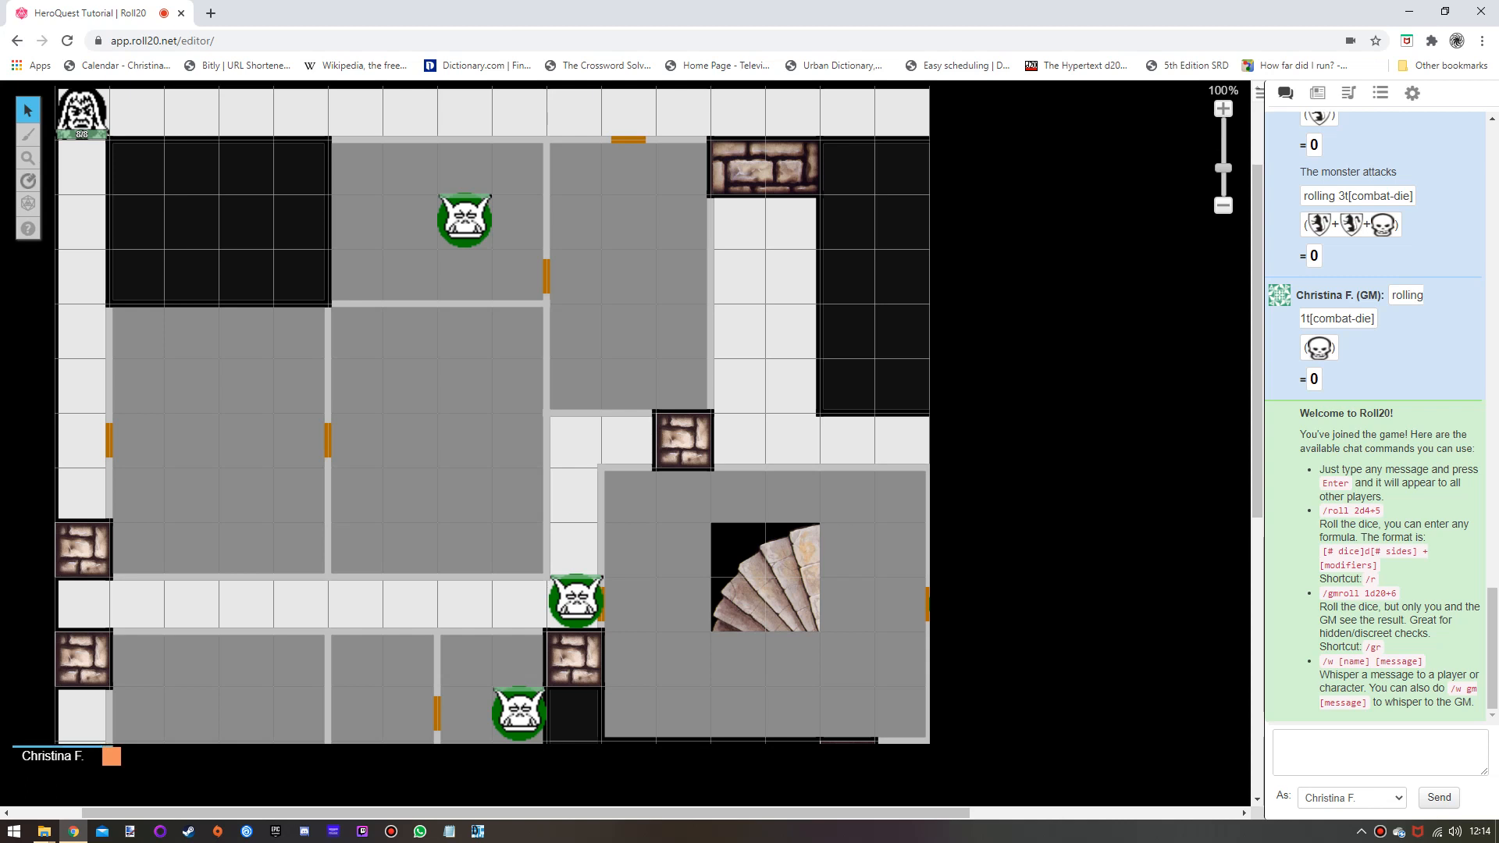
Rejoin the game as GM and bring the whole quest map into view.
{"action": "left_click", "coordinate": [1411, 93]}
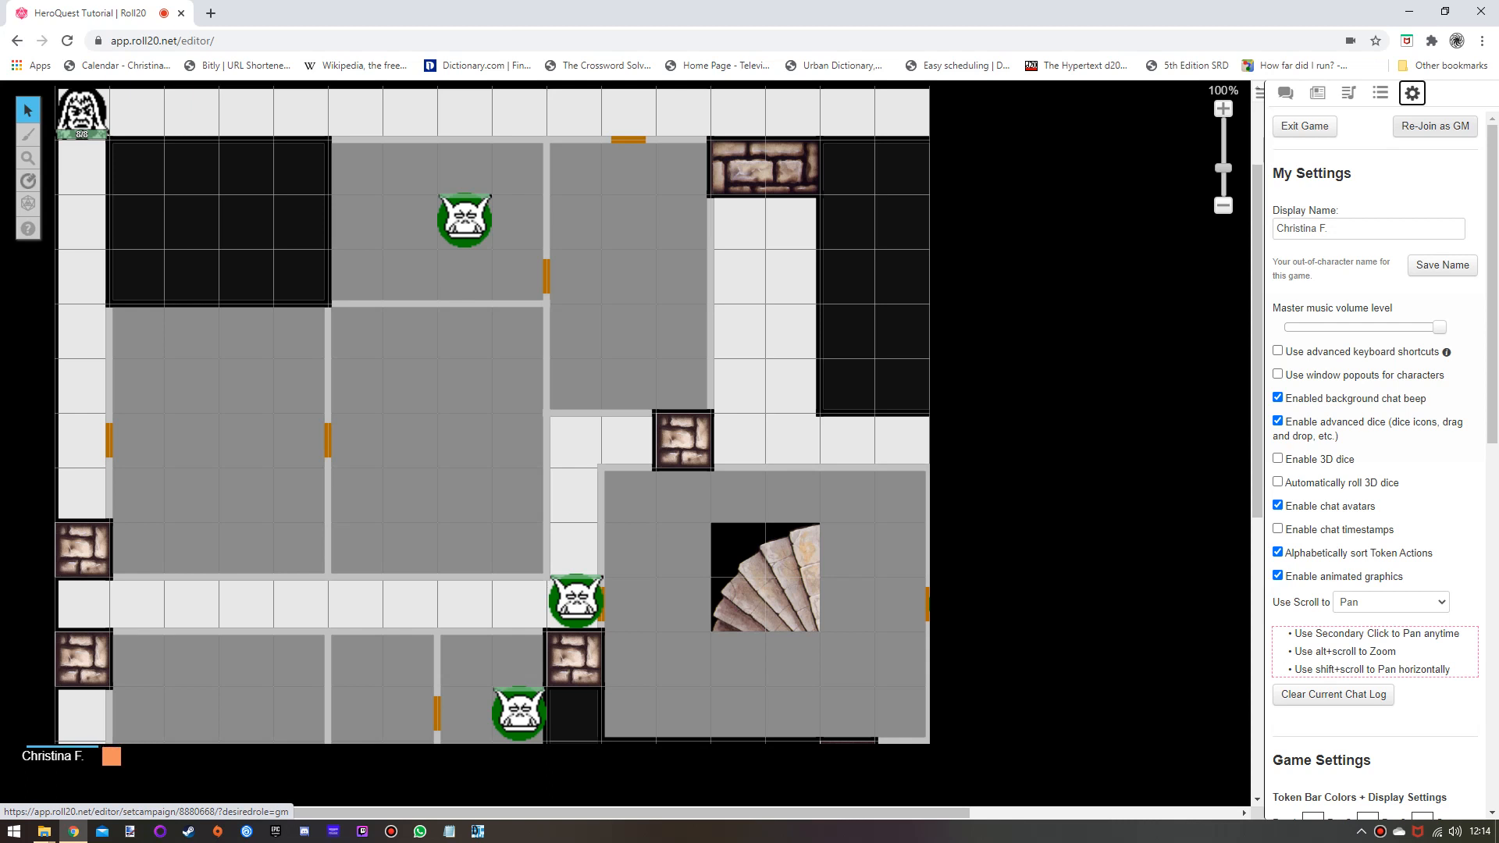
{"action": "left_click", "coordinate": [1435, 126]}
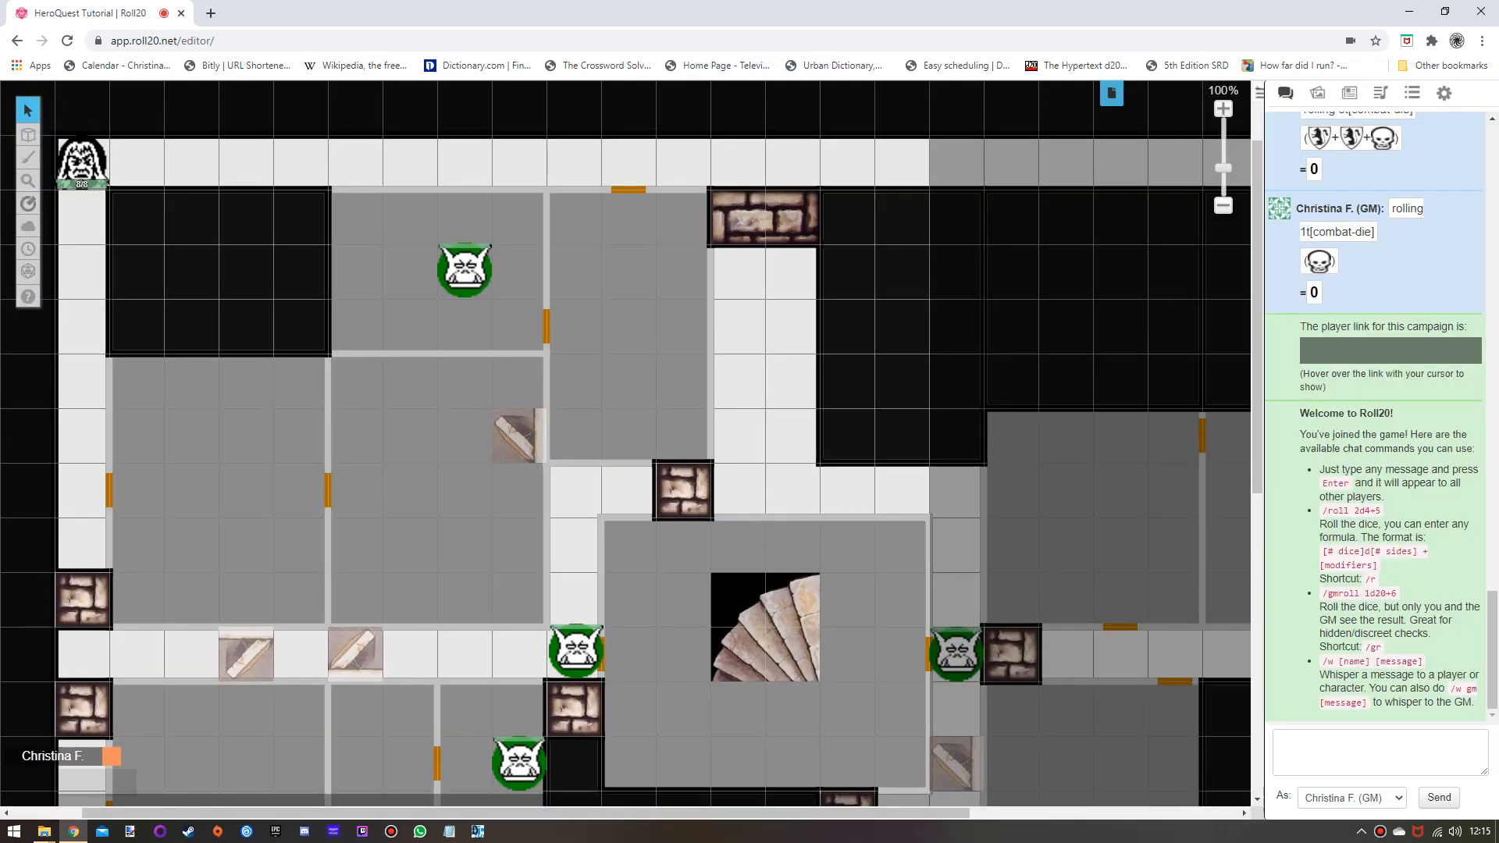
{"action": "left_click", "coordinate": [1224, 205]}
{"action": "left_click", "coordinate": [1223, 205]}
{"action": "left_click", "coordinate": [1224, 205]}
{"action": "left_click", "coordinate": [1223, 205]}
{"action": "left_click", "coordinate": [1223, 206]}
{"action": "left_click", "coordinate": [1224, 205]}
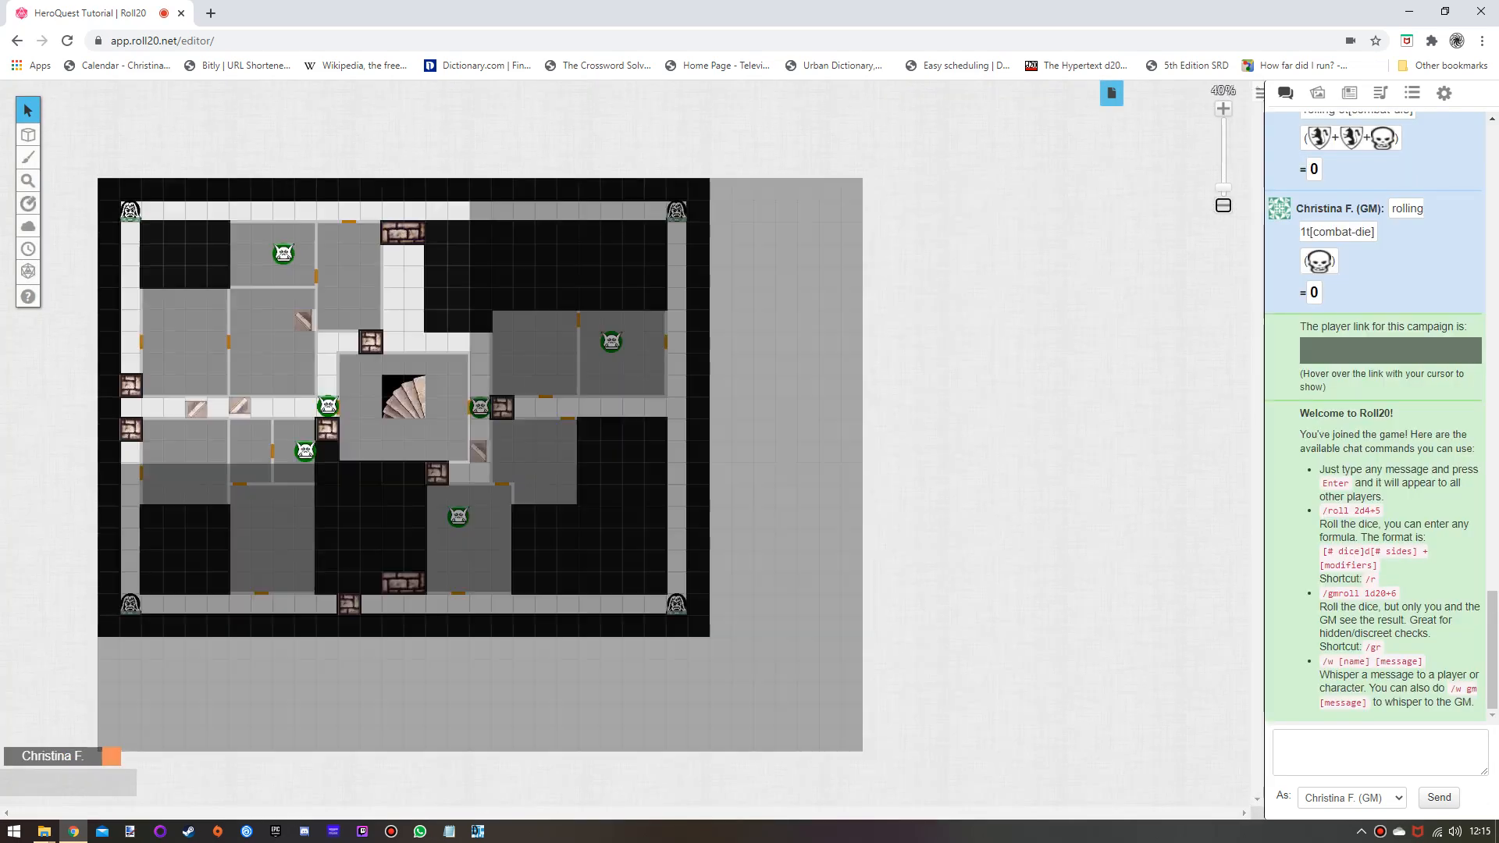